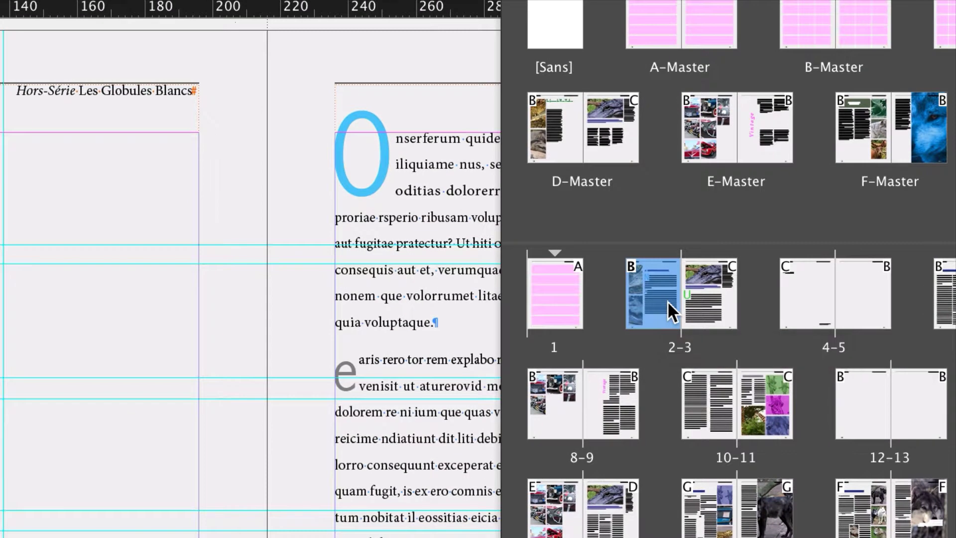
Display page 2 of the document
double_click(667, 301)
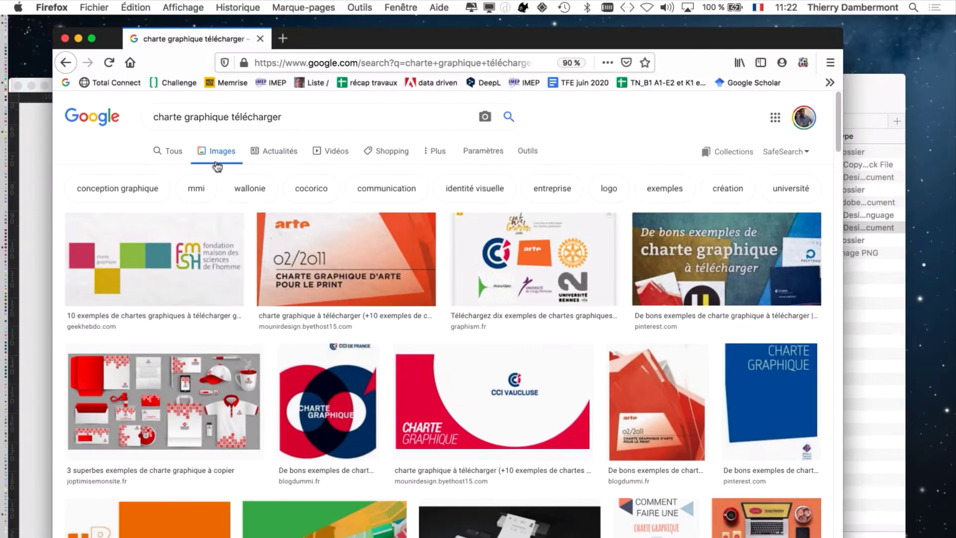
Browse the image results for "charte graphique télécharger" and preview the Ideagency brand guideline example
scroll(460, 402, "down", 2)
scroll(461, 403, "down", 4)
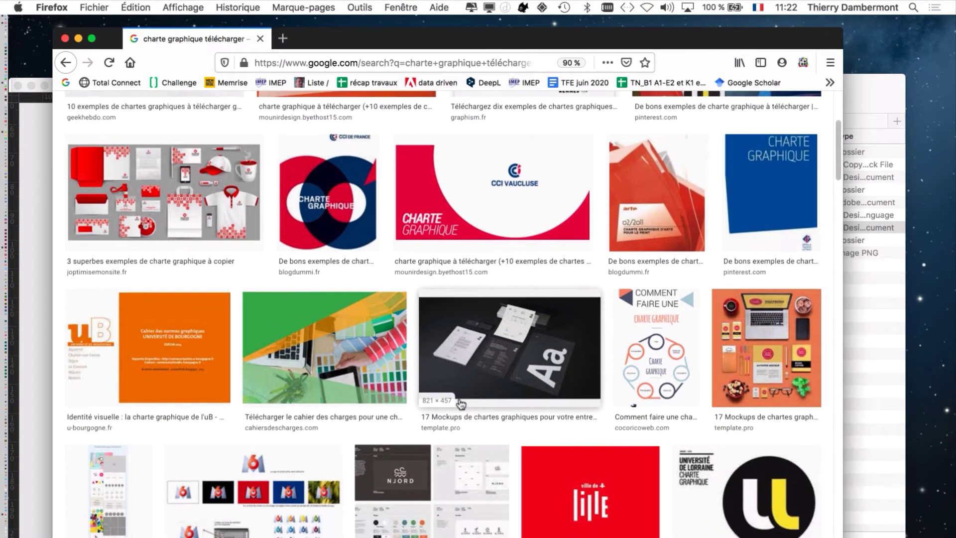
scroll(461, 403, "down", 5)
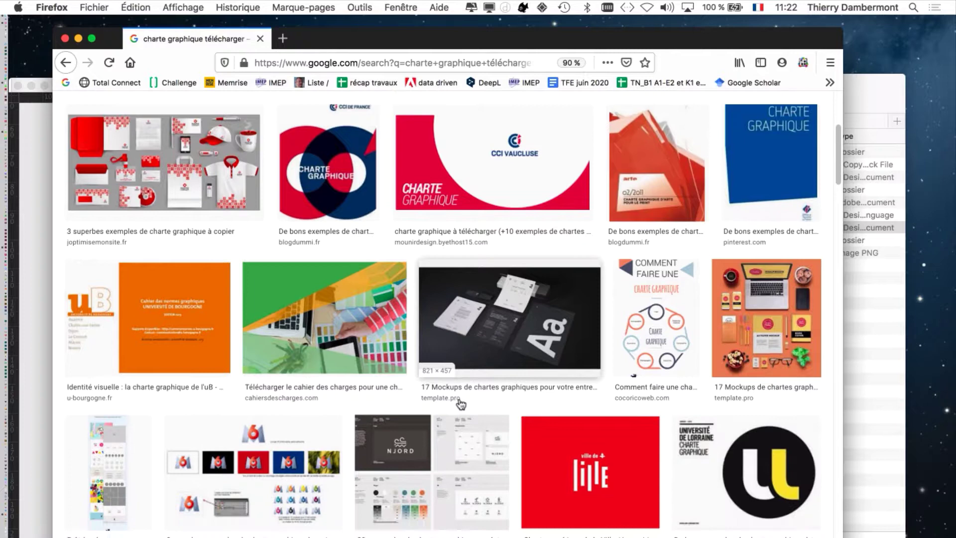
scroll(458, 397, "down", 4)
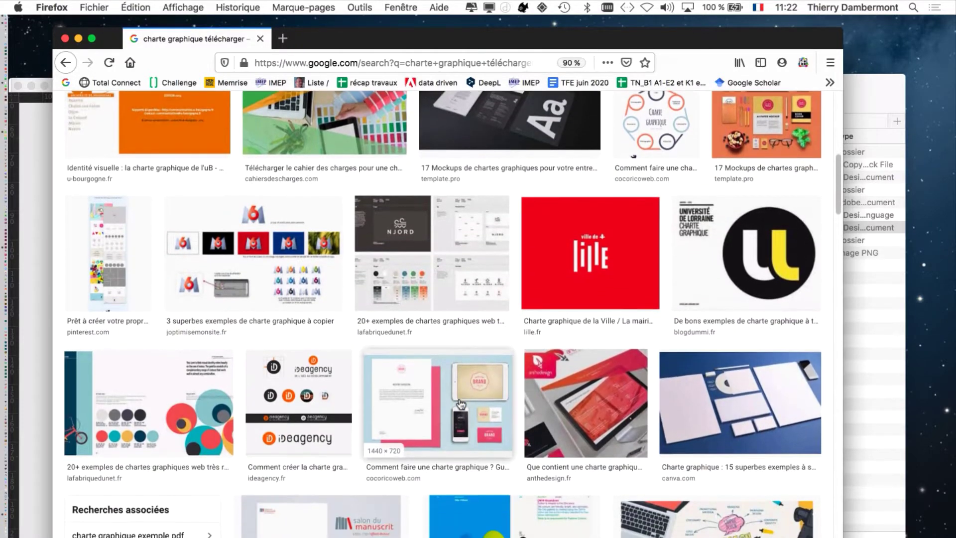
scroll(461, 402, "down", 1)
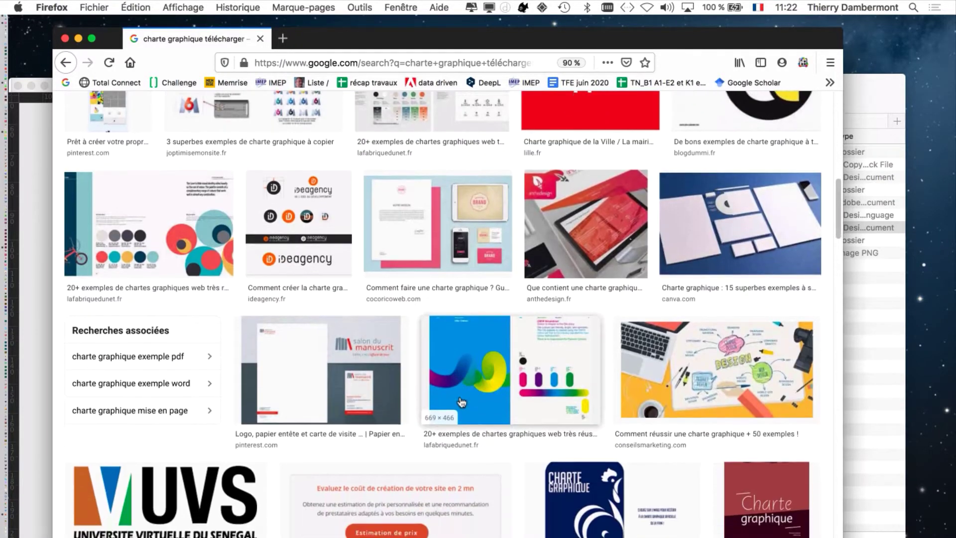
left_click(302, 215)
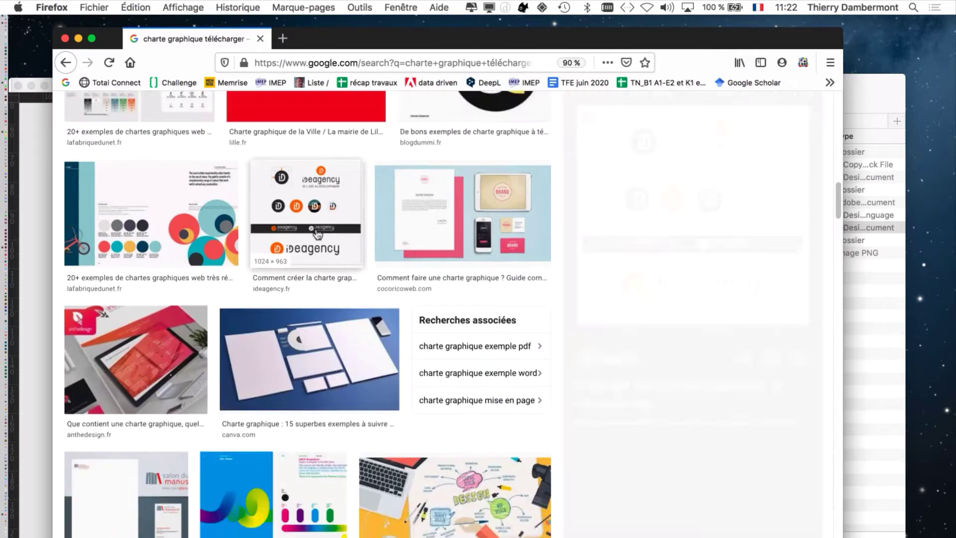
scroll(376, 375, "down", 6)
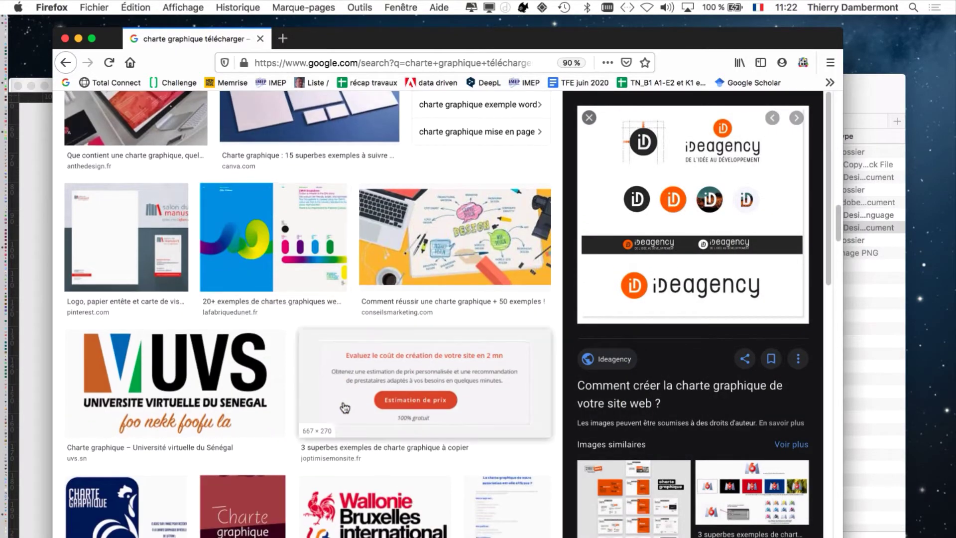
scroll(344, 406, "down", 1)
scroll(462, 457, "up", 10)
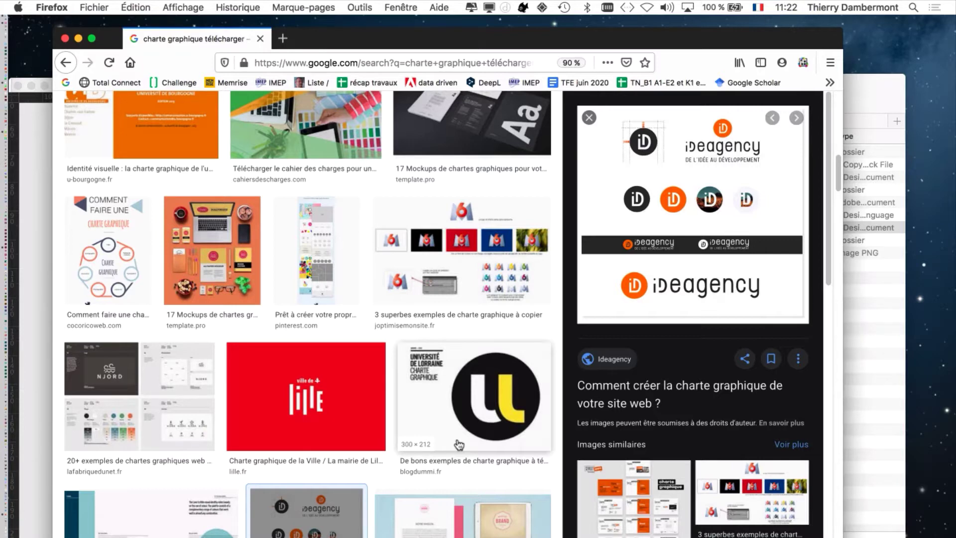
Switch to document-183.indd in InDesign and show the full spread of pages 2–3 at 50%
left_click_drag(51, 41, 199, 112)
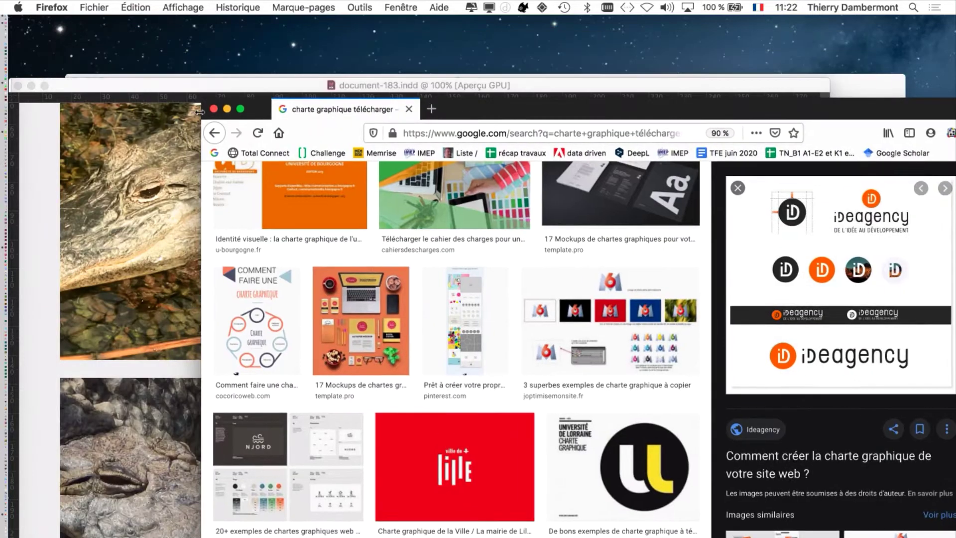
left_click(222, 90)
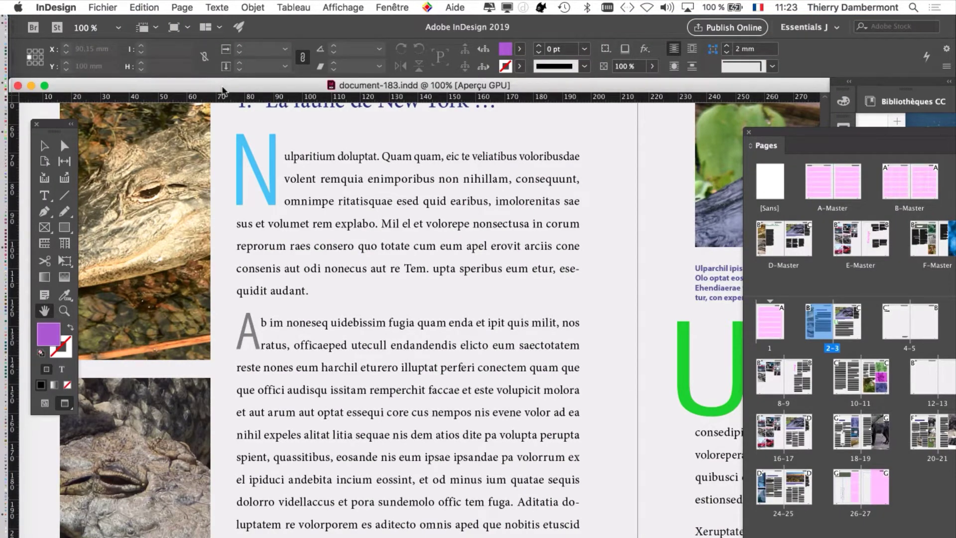
key("super+5")
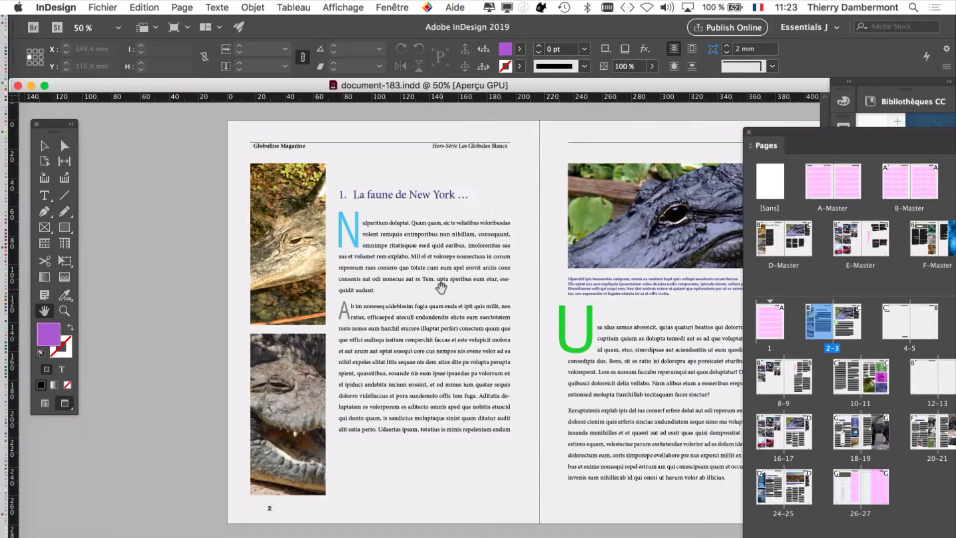
left_click_drag(475, 293, 361, 291)
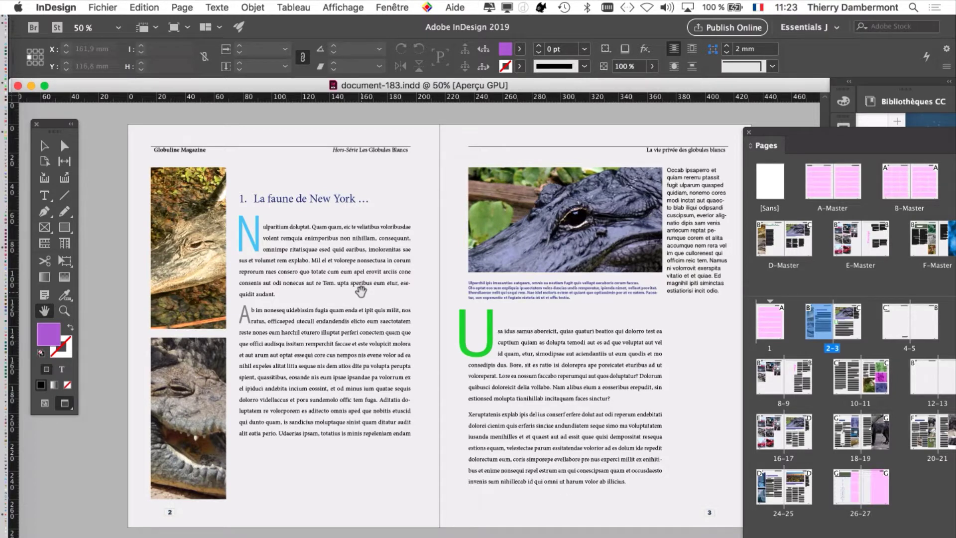
Review the page size and margins in the document setup (Format de document) without changing anything
left_click(110, 6)
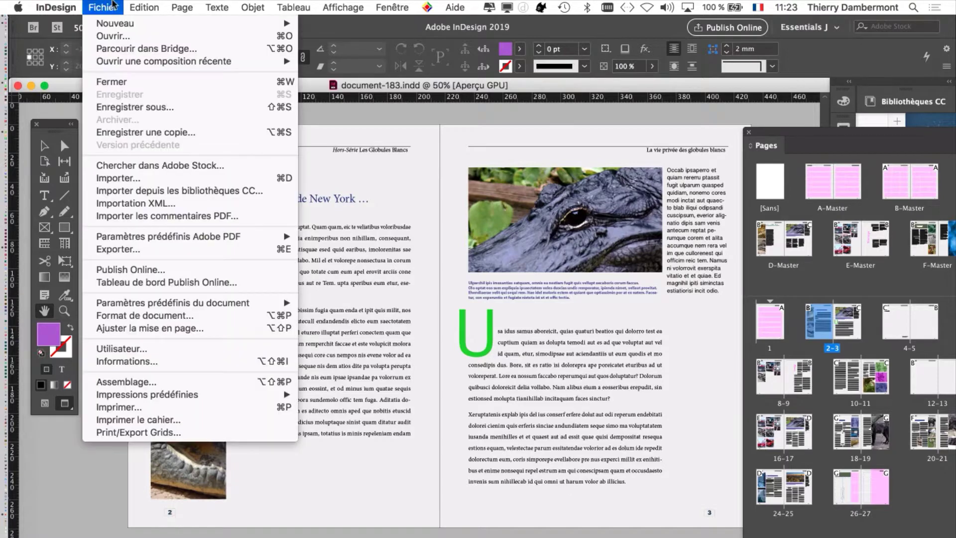
left_click(167, 315)
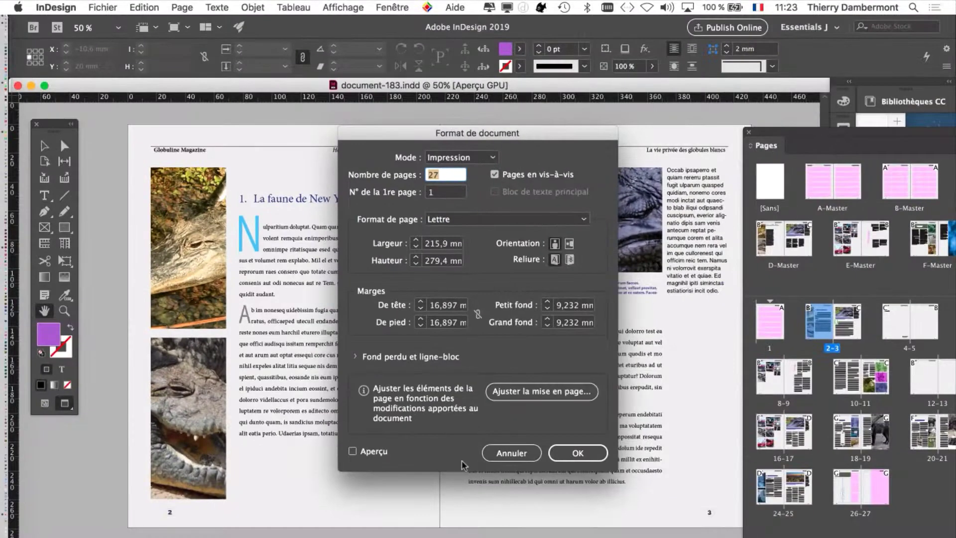
left_click(506, 454)
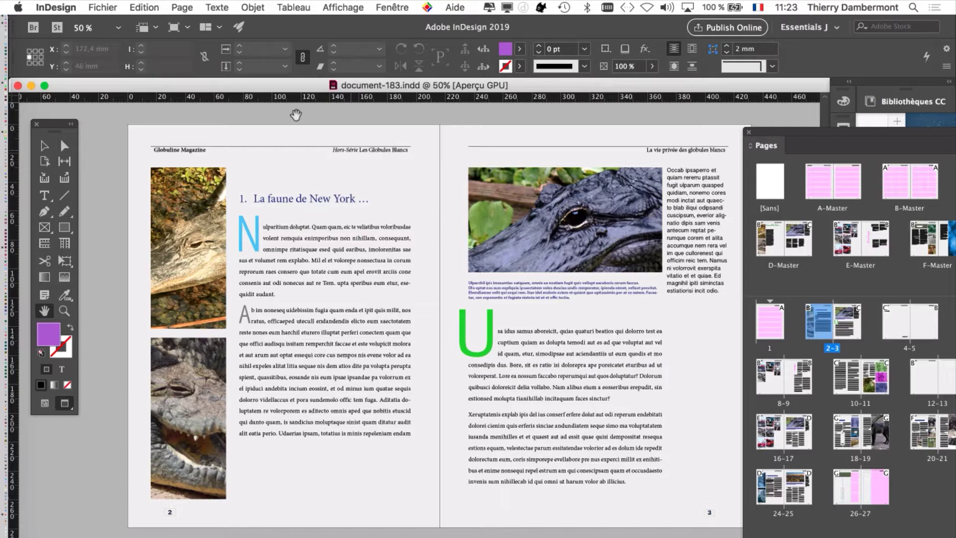
Open the document's layout adjustment command (Ajuster la mise en page)
left_click(102, 7)
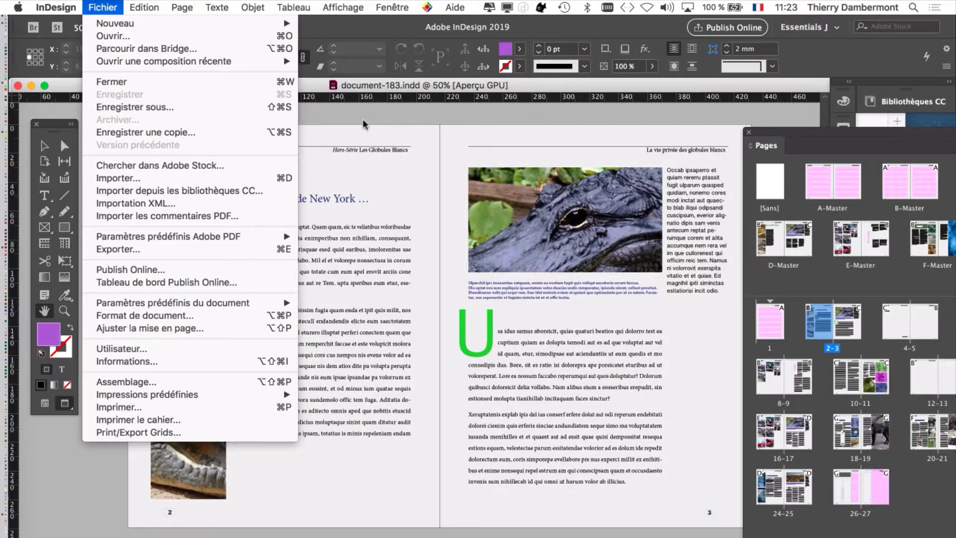
left_click(366, 113)
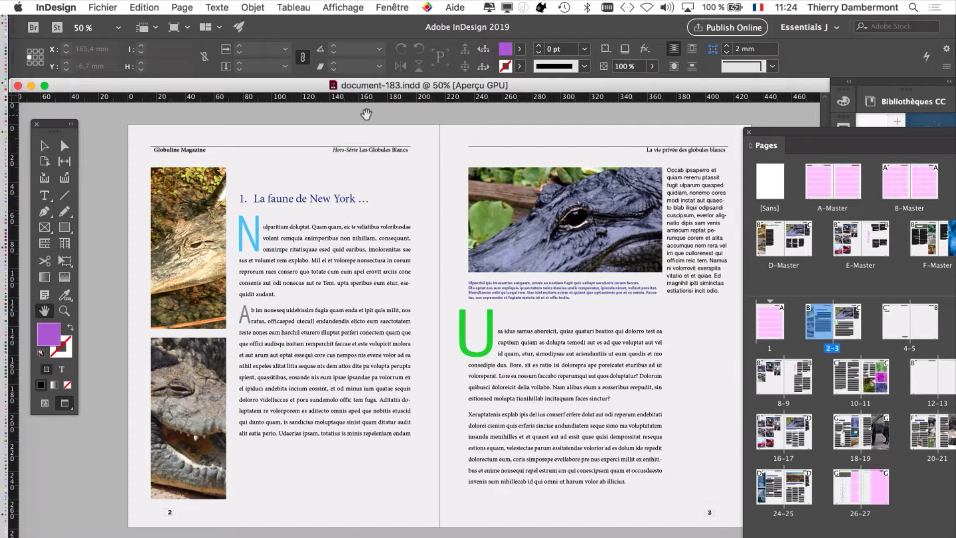
left_click(93, 9)
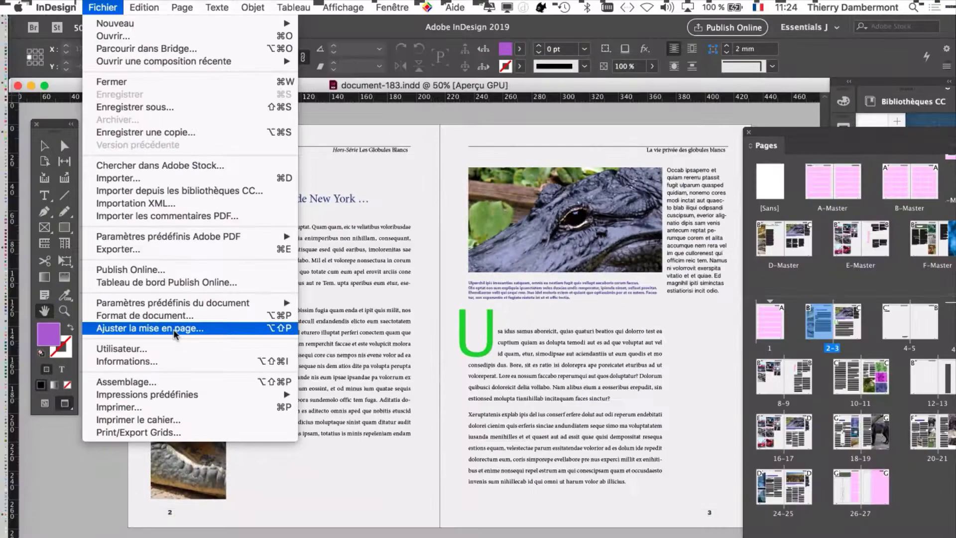
left_click(173, 330)
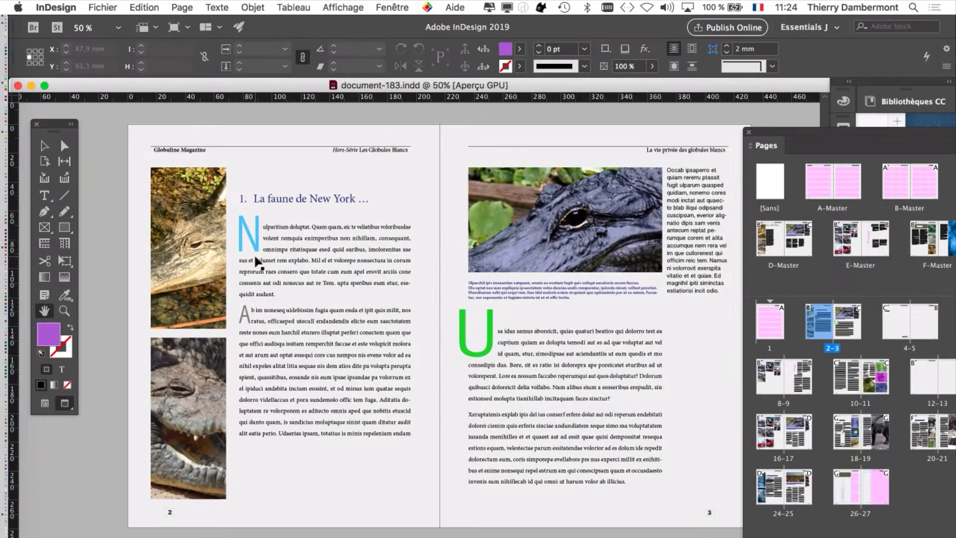
With the Selection tool active and the spread viewed at 75%, display the character styles clear of page 2's text
left_click(48, 148)
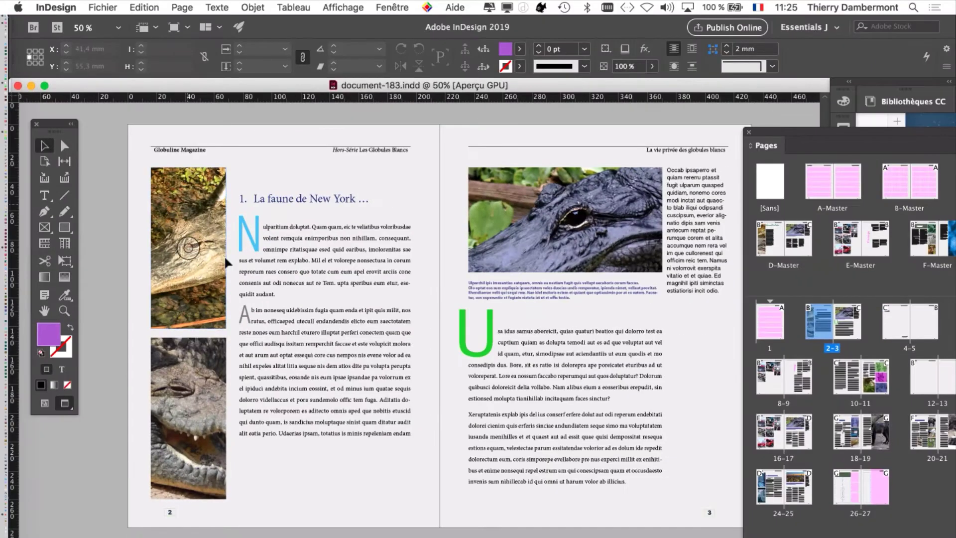
key("super+equal")
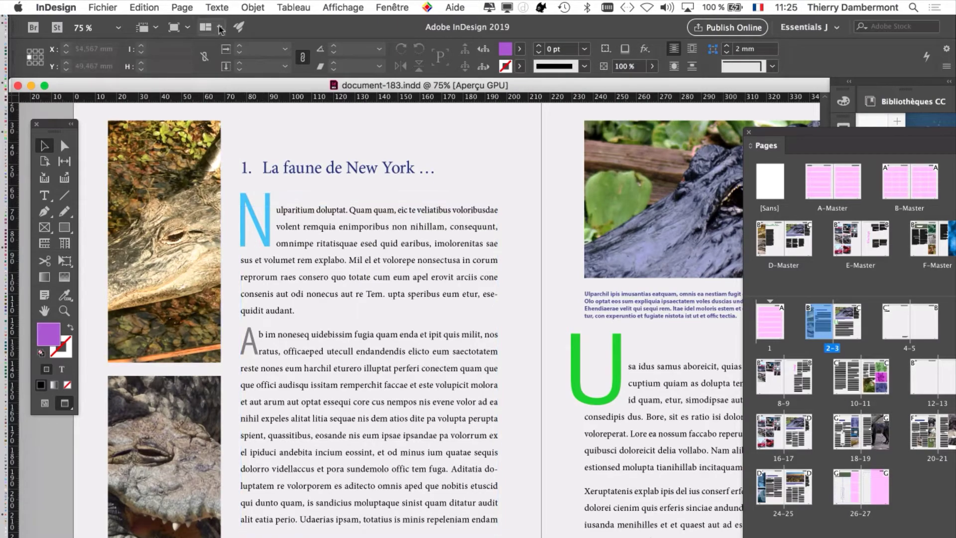
scroll(214, 209, "down", 1)
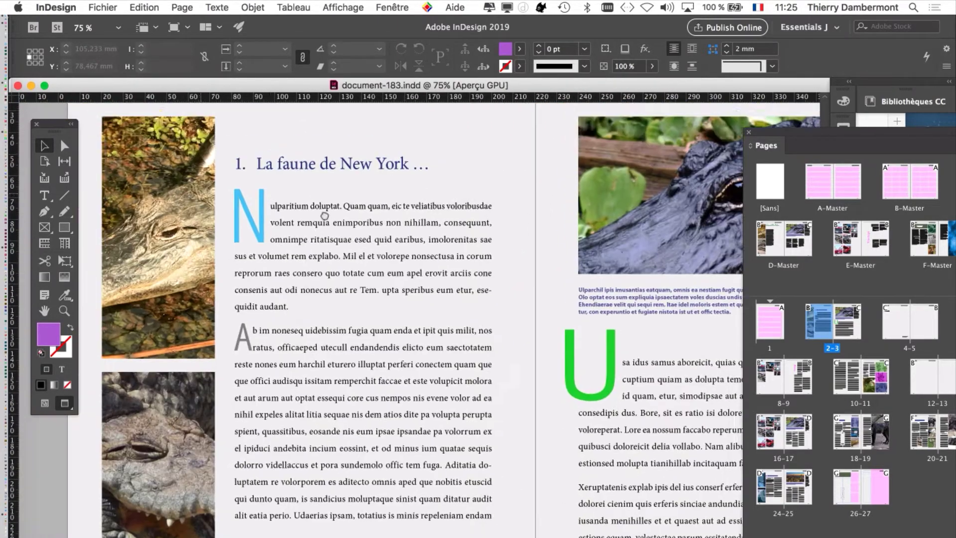
left_click_drag(325, 215, 188, 185)
left_click_drag(321, 213, 242, 190)
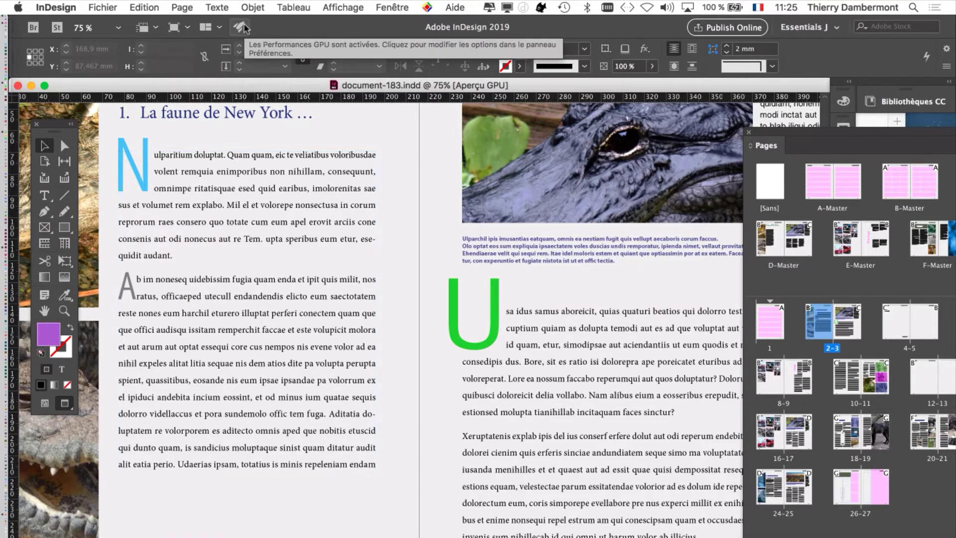
left_click(218, 7)
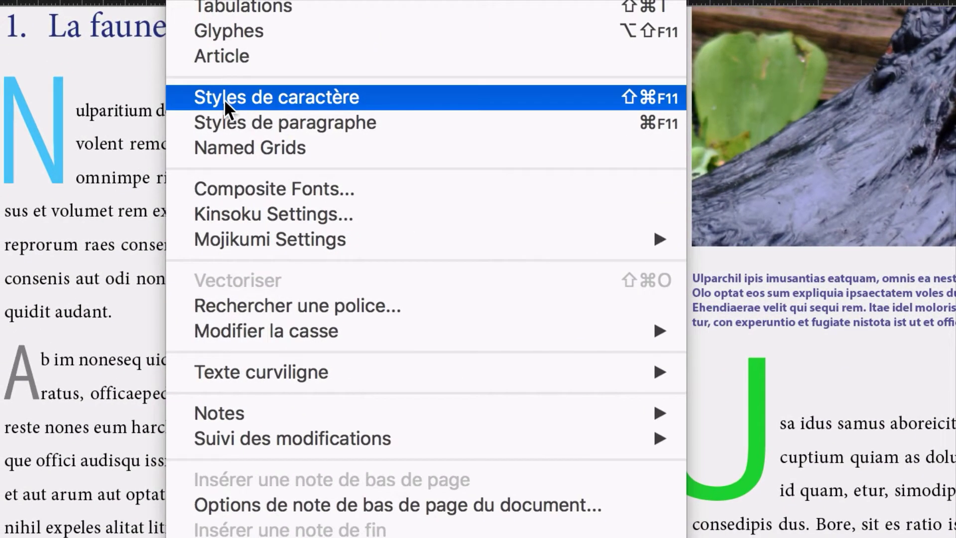
left_click(224, 99)
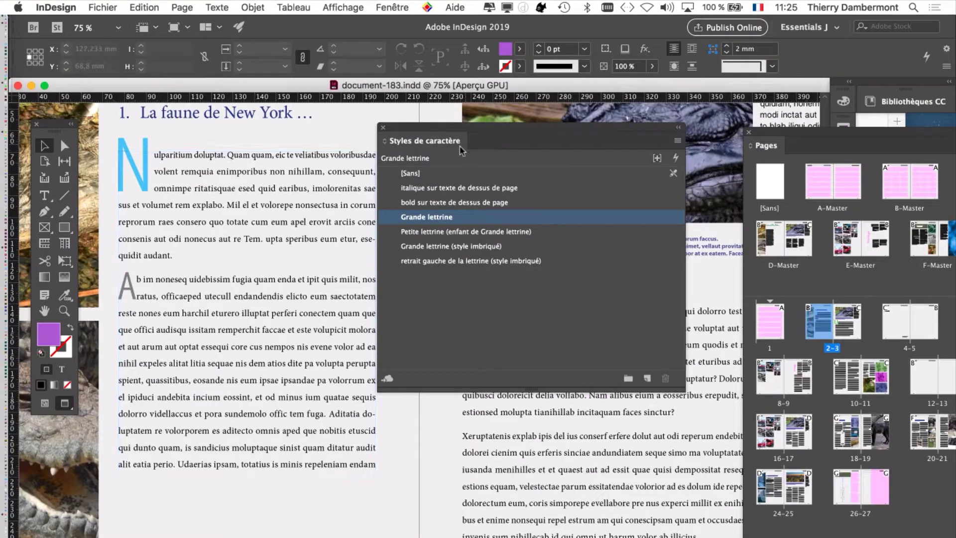
left_click_drag(450, 137, 564, 133)
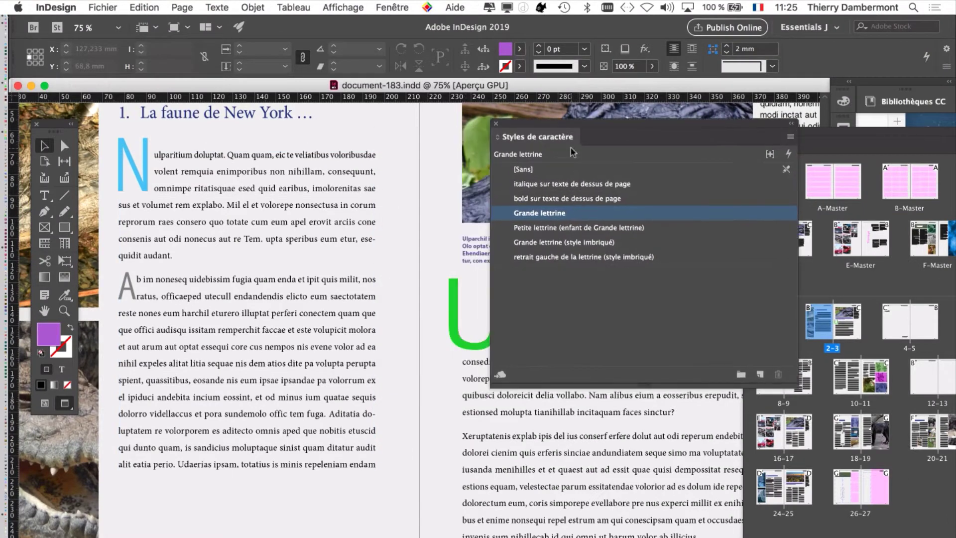
Display the paragraph styles, shrink their list, and place it below the top of the character styles list
left_click(217, 7)
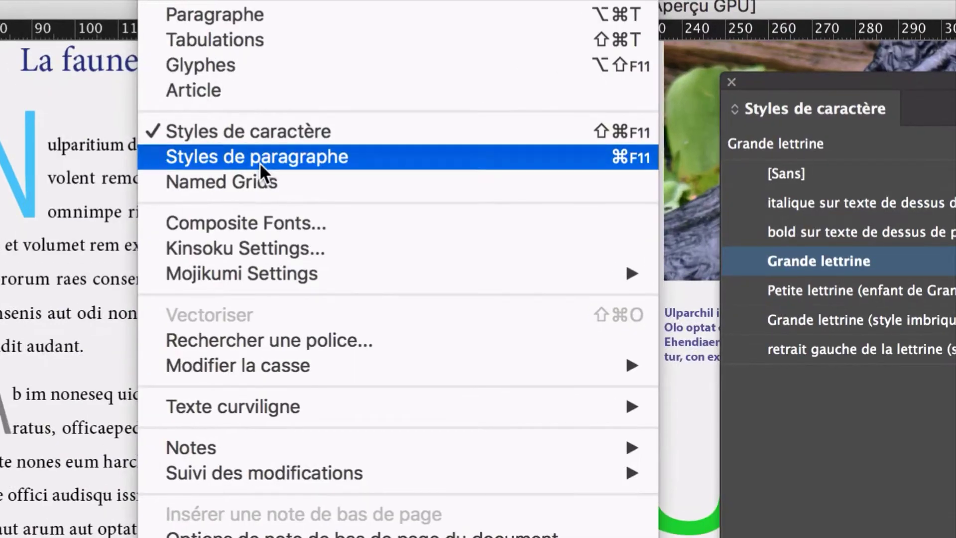
left_click(260, 162)
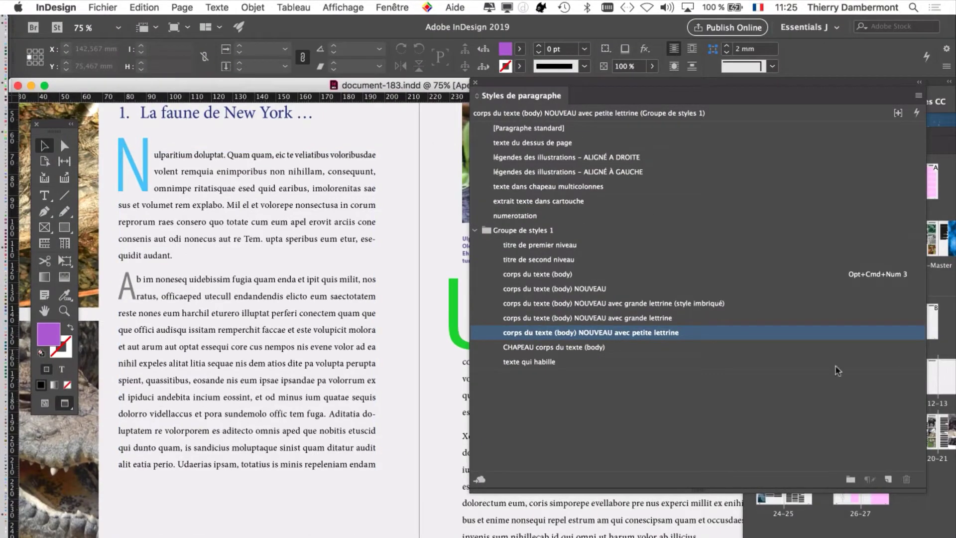
left_click_drag(923, 490, 788, 436)
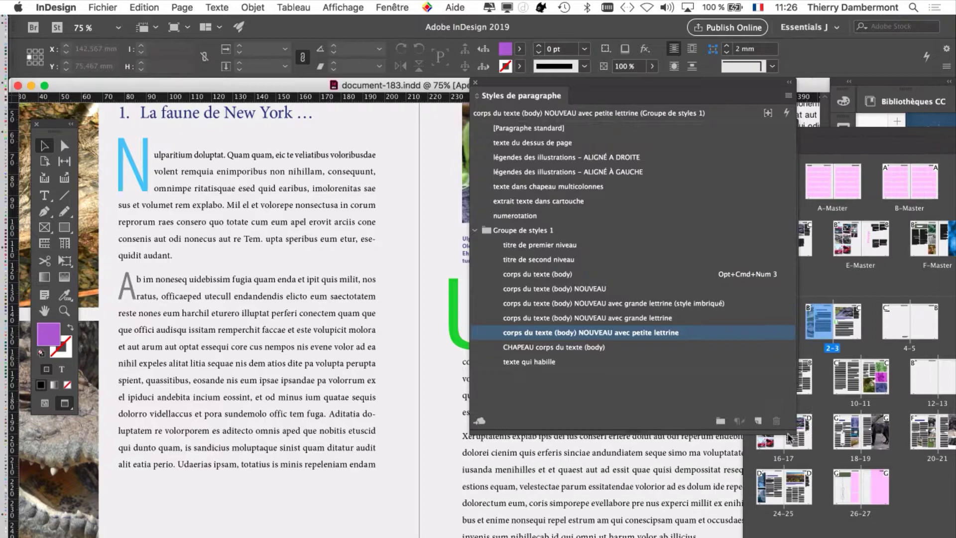
left_click_drag(527, 89, 531, 264)
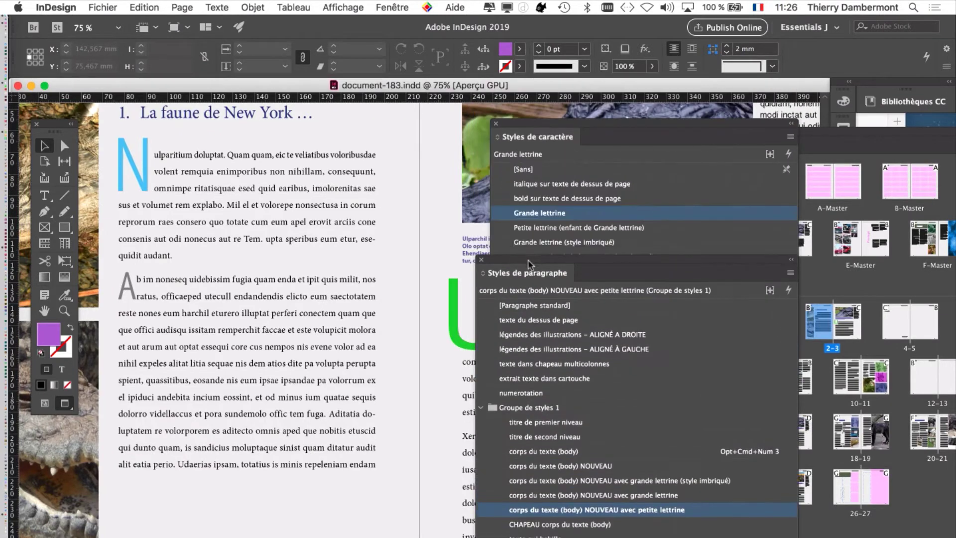
Reposition and shorten the character styles list so it sits above the paragraph styles without overlapping them
left_click_drag(531, 123, 429, 53)
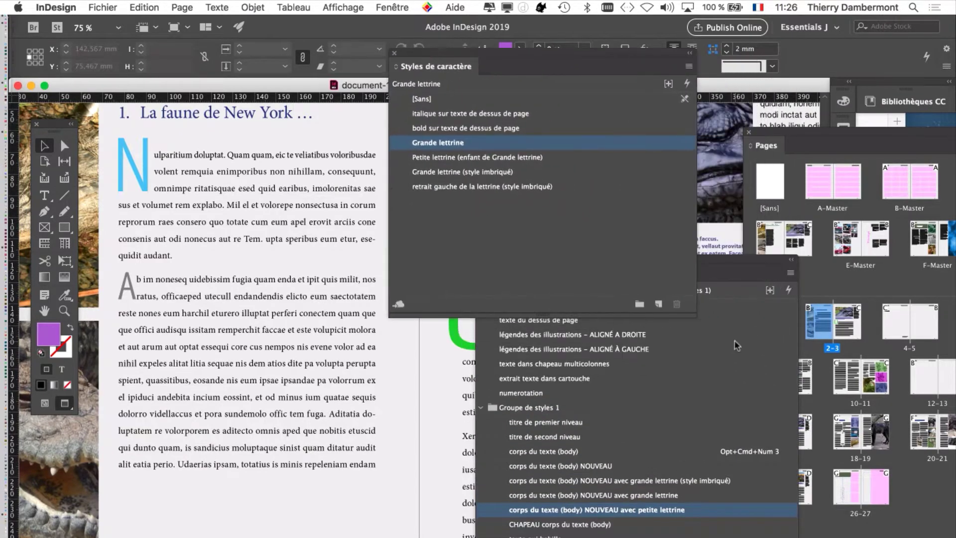
left_click_drag(694, 317, 694, 240)
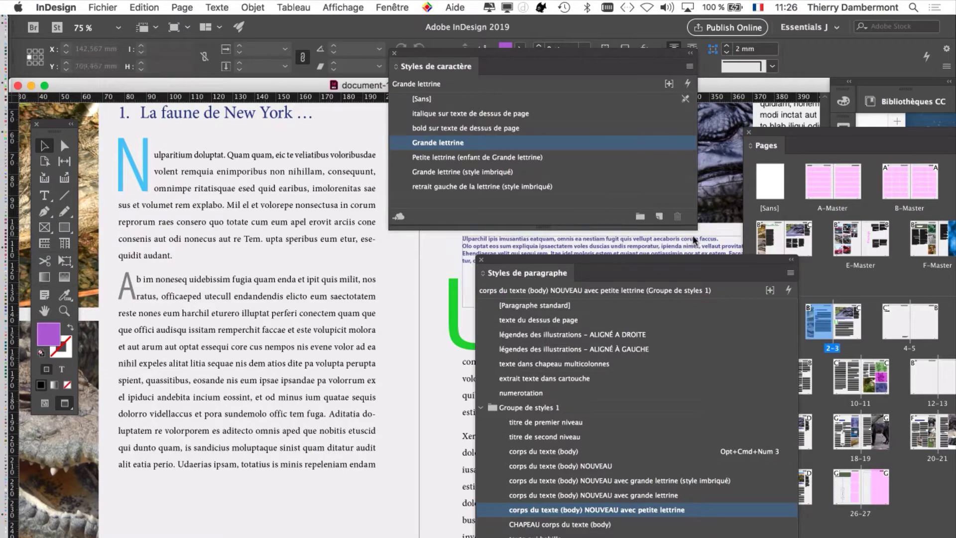
left_click(144, 195)
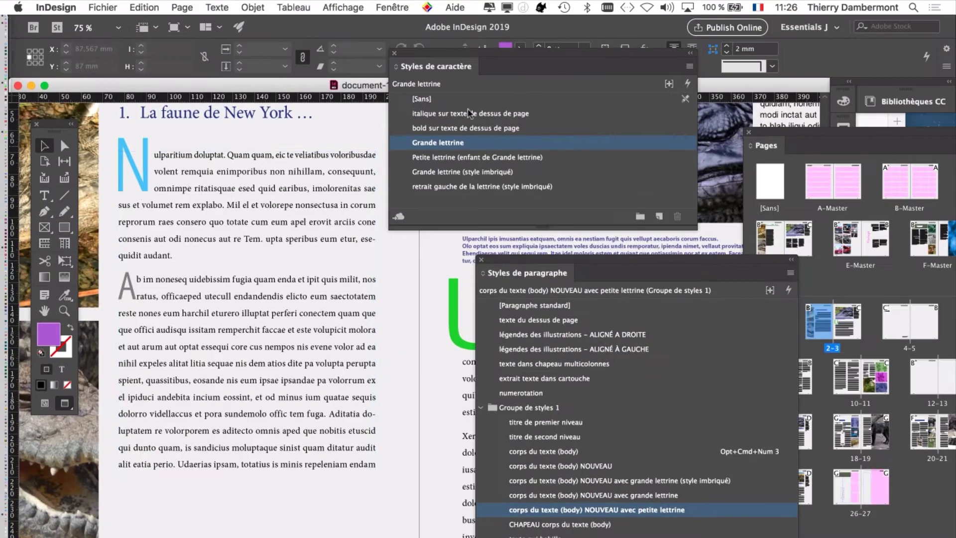
left_click_drag(461, 55, 431, 56)
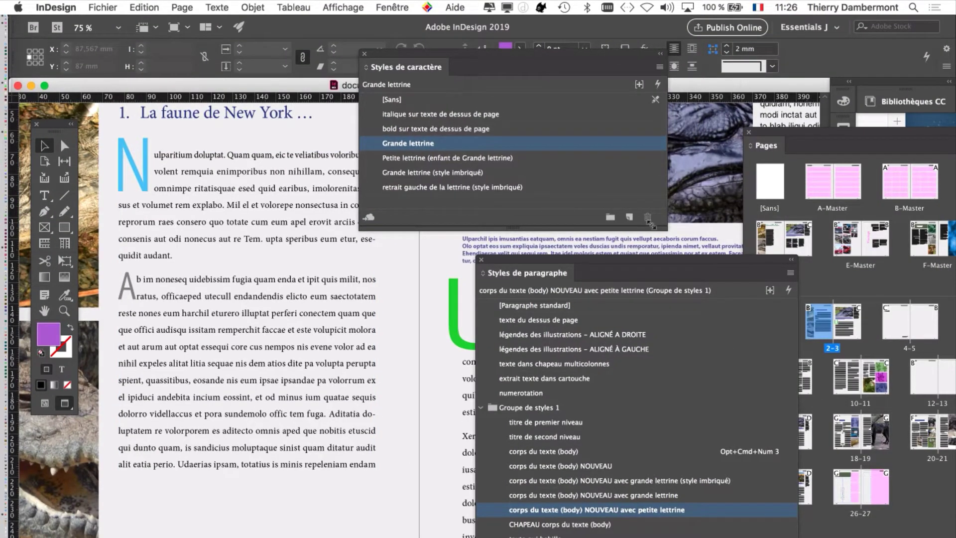
left_click_drag(665, 230, 667, 244)
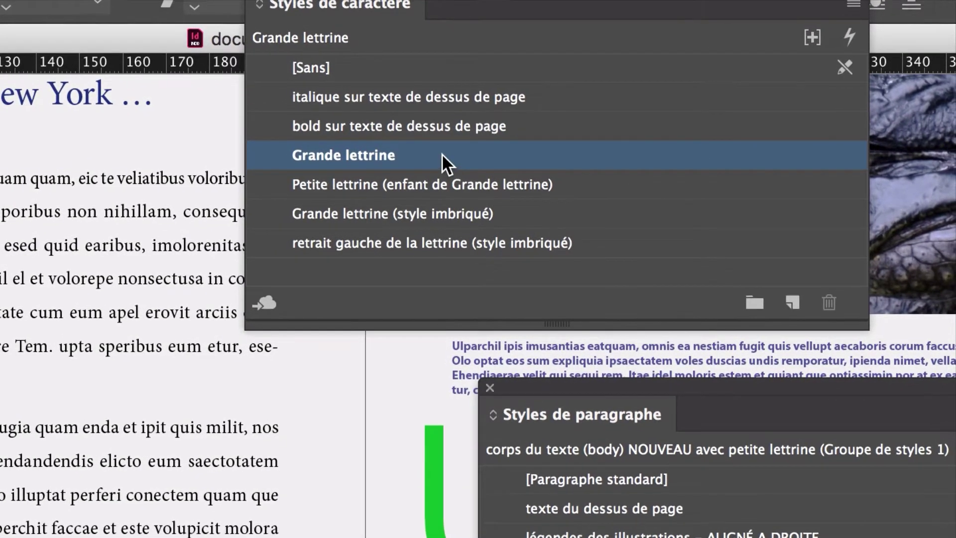
Open the options of the Grande lettrine character style with Aperçu enabled, placing the dialog clear of the drop cap
double_click(443, 152)
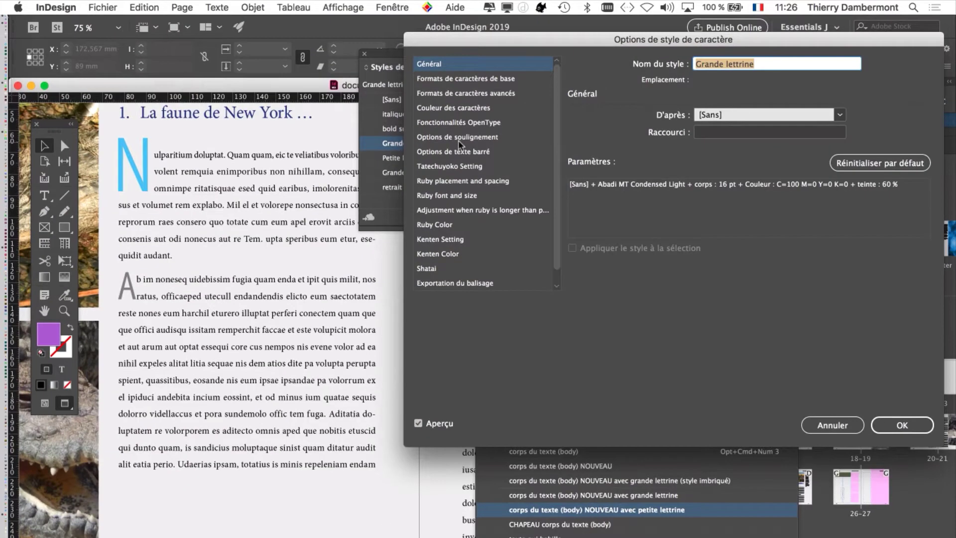
left_click(442, 424)
left_click_drag(498, 45, 613, 48)
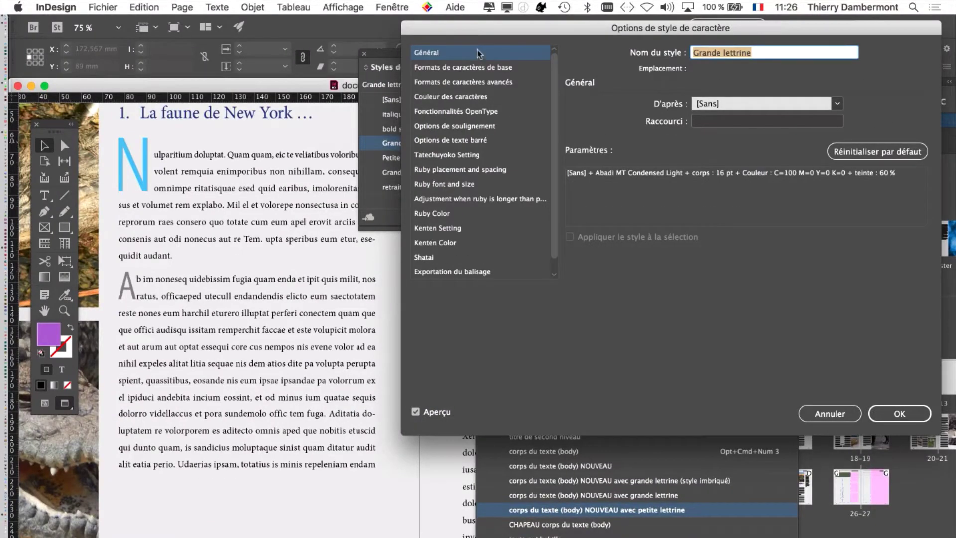
In the style's basic character formats, try smaller and larger sizes for the drop cap and settle on 18 pt
left_click(479, 69)
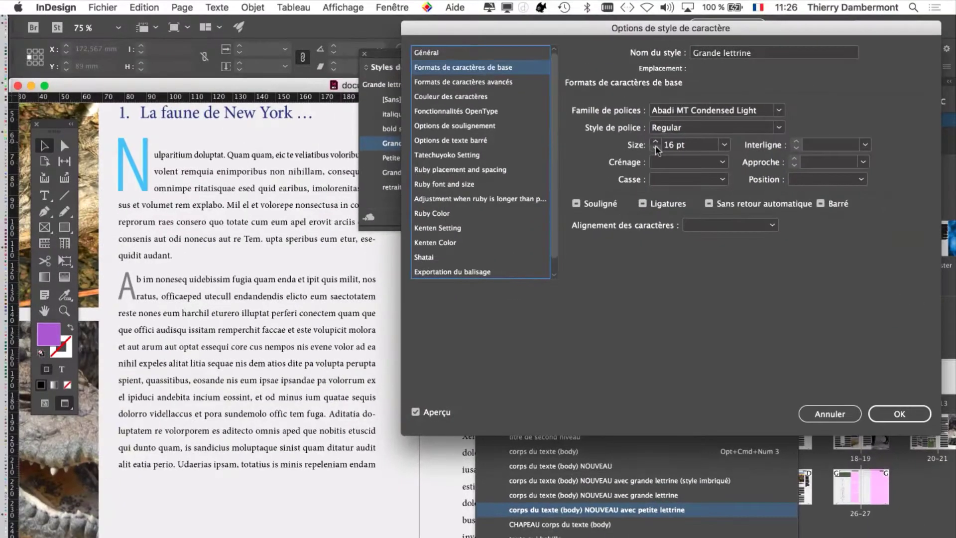
left_click(655, 148)
left_click(656, 142)
left_click(656, 143)
left_click(656, 143)
left_click(656, 148)
left_click(655, 148)
left_click(655, 148)
left_click(656, 147)
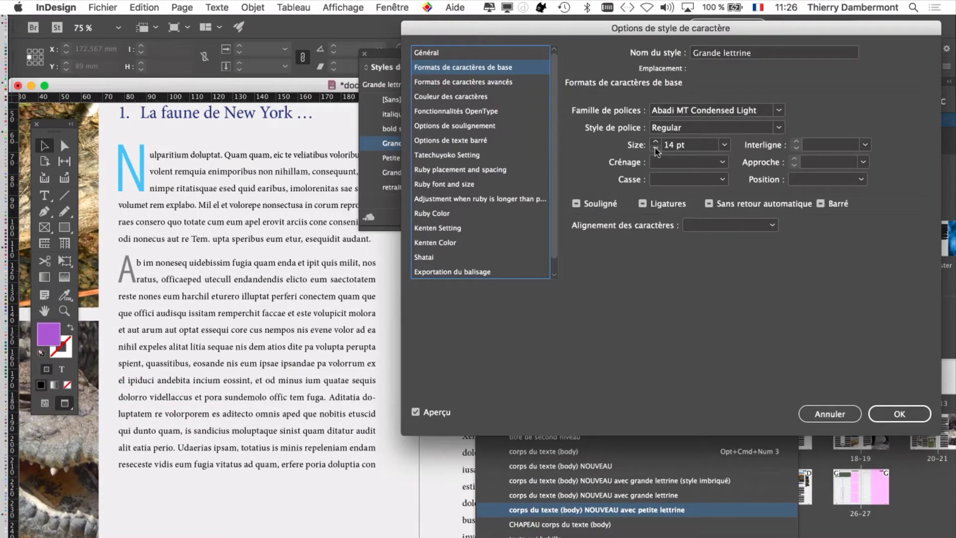
left_click(656, 142)
left_click(656, 143)
left_click(656, 143)
left_click(656, 142)
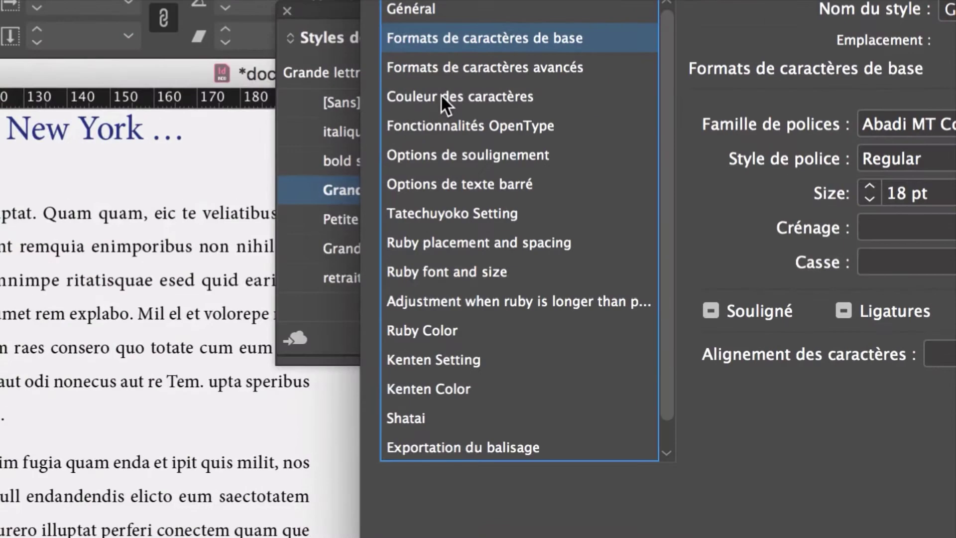
Try several existing swatches as the character colour of Grande lettrine, finishing on C=100 M=90 Y=10 K=0
left_click(443, 97)
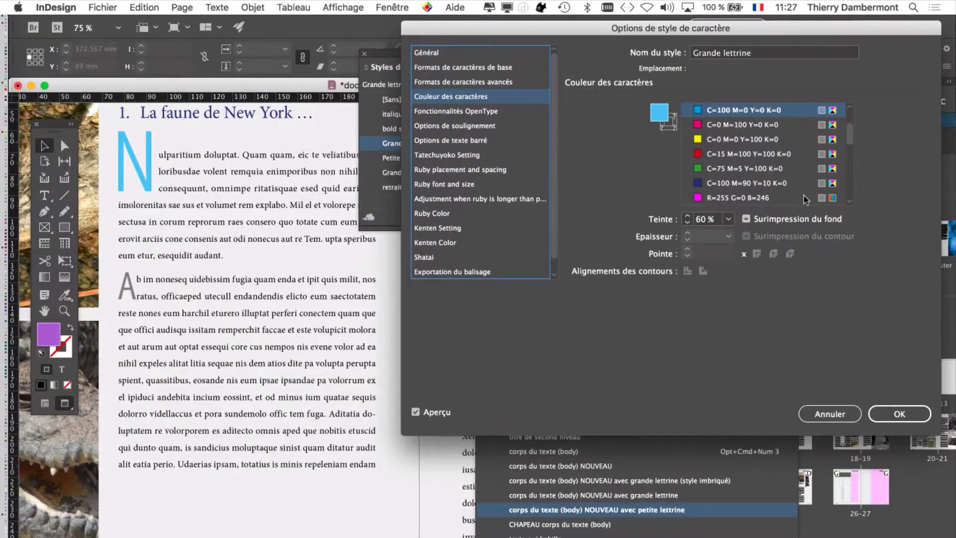
scroll(802, 195, "down", 3)
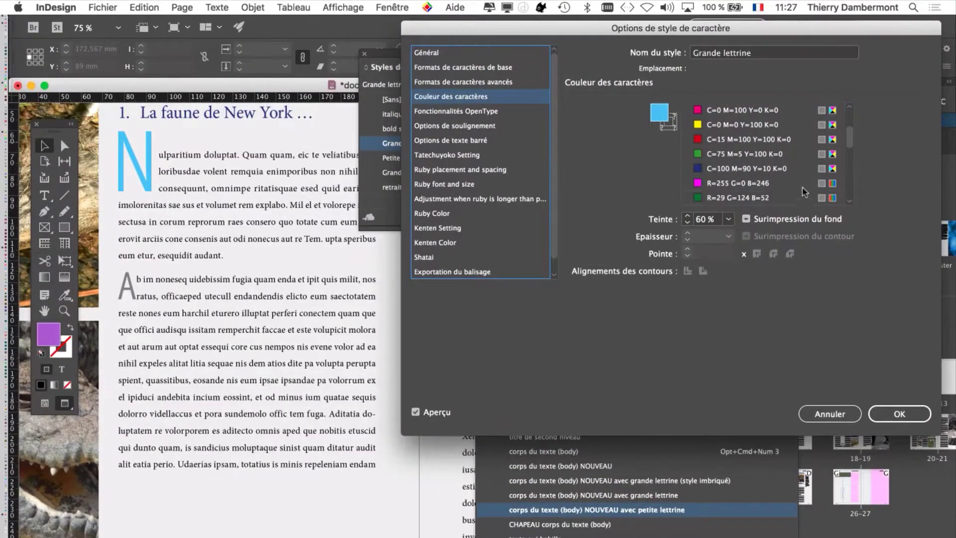
left_click(745, 156)
left_click(742, 169)
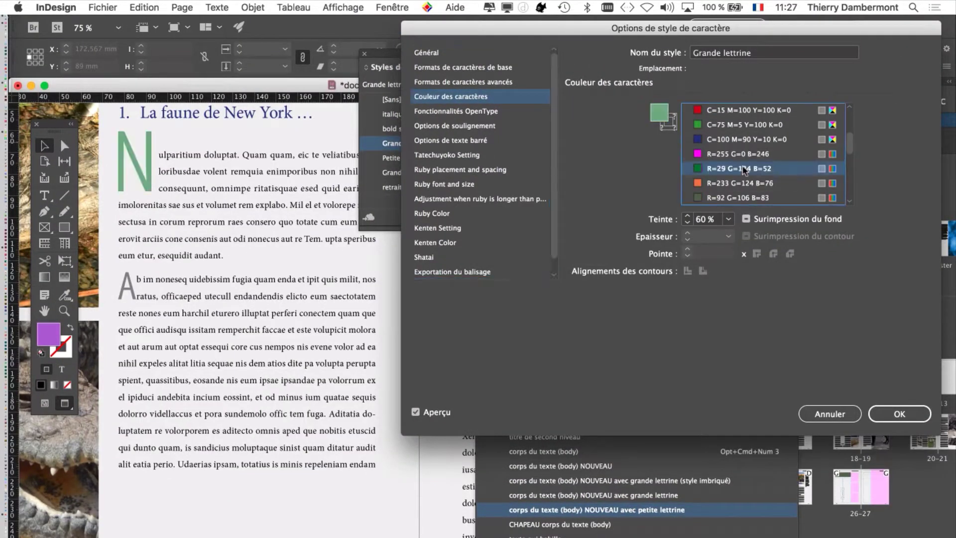
left_click(741, 184)
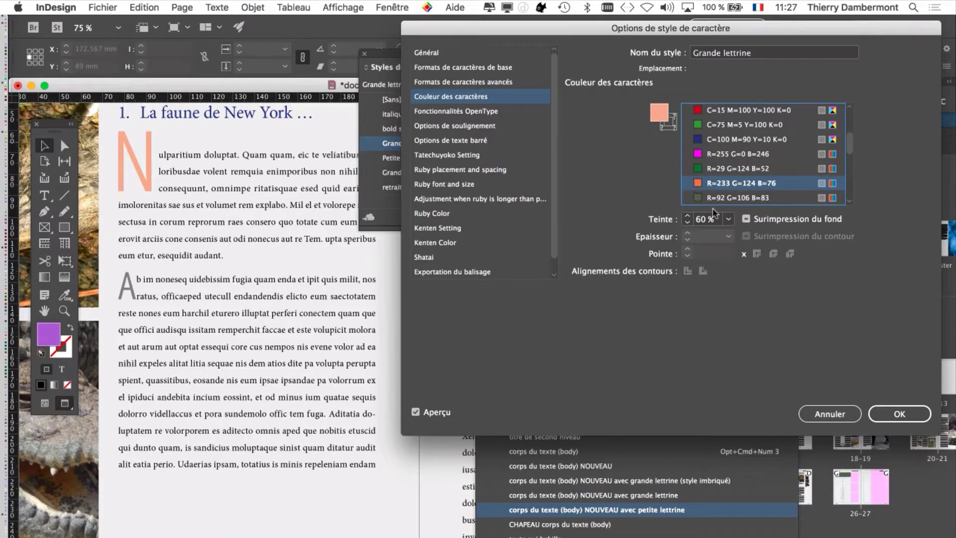
left_click(721, 154)
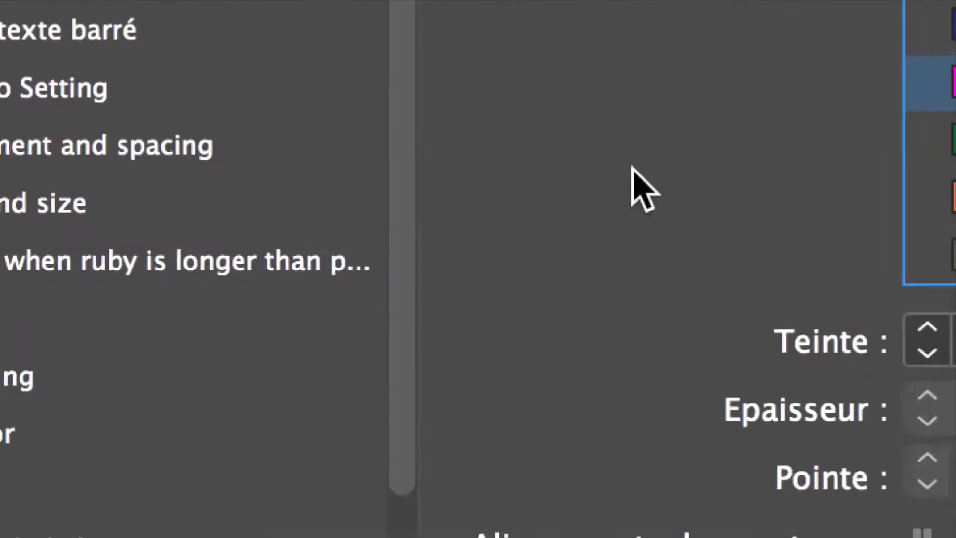
left_click(937, 140)
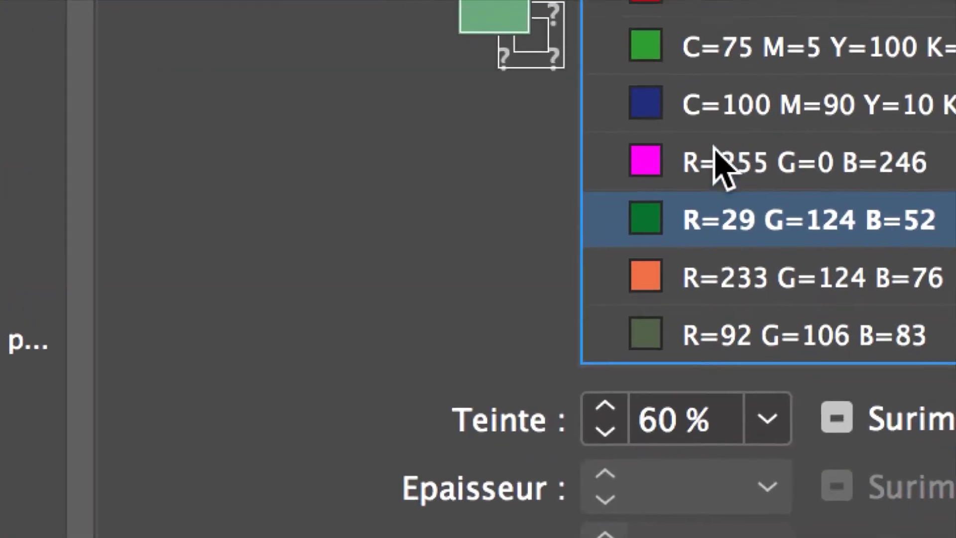
left_click(715, 129)
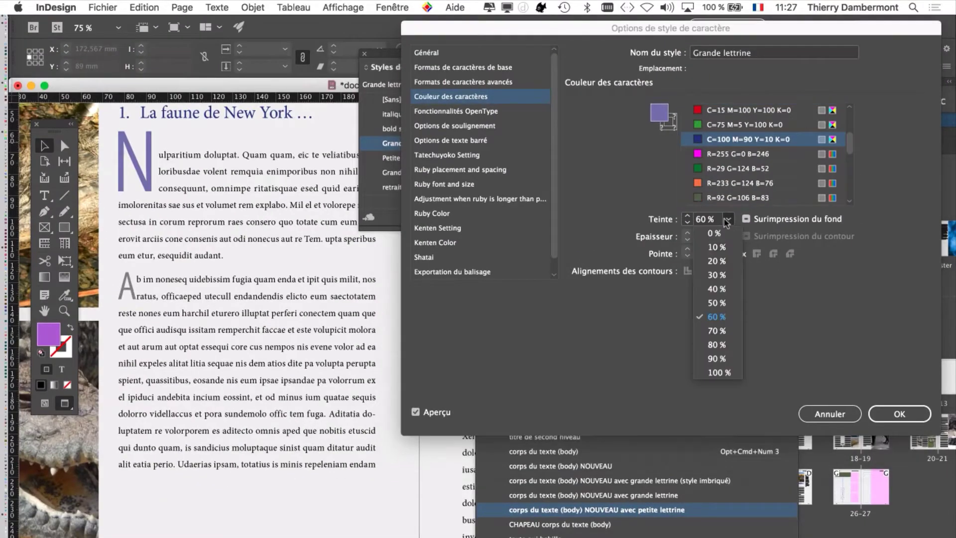
Set the tint of the Grande lettrine character colour to 100% and browse the available swatches
left_click(727, 219)
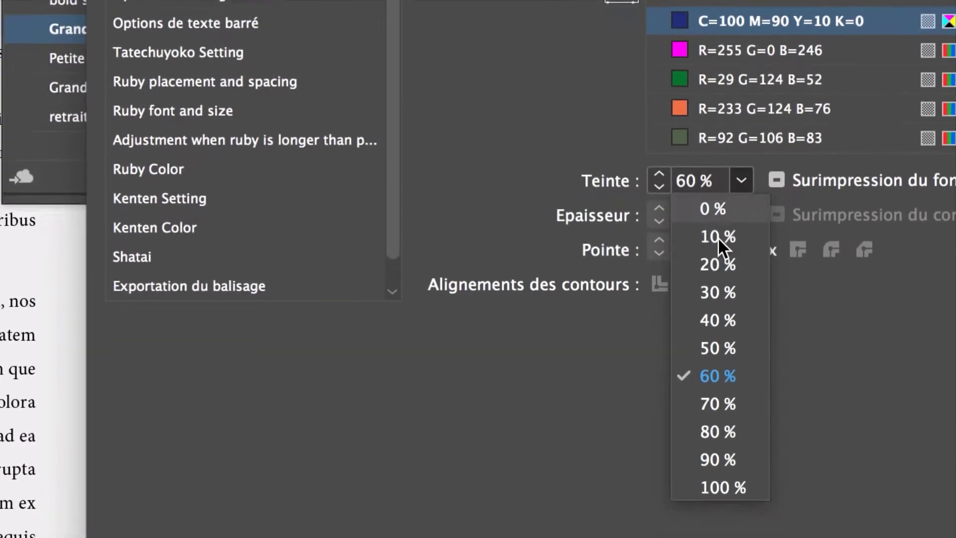
left_click(724, 524)
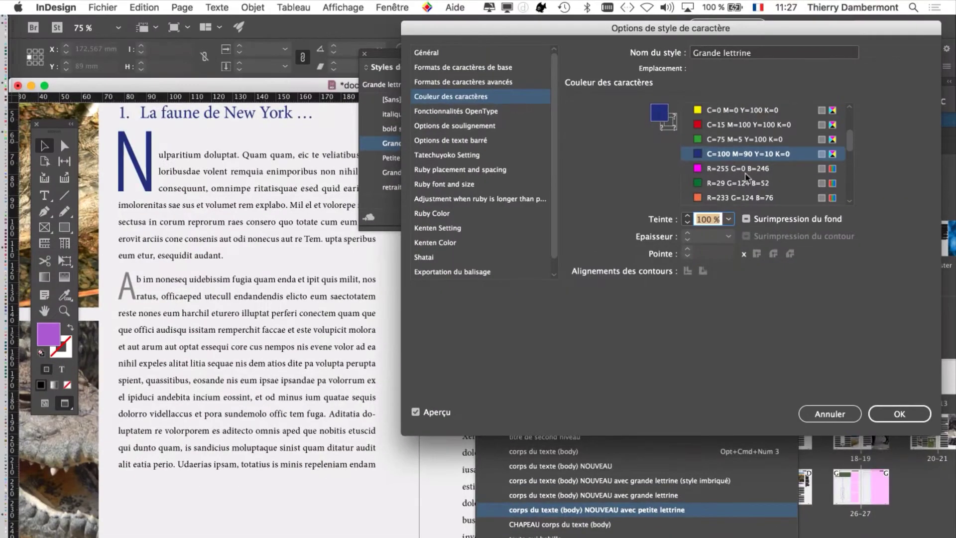
scroll(745, 173, "up", 3)
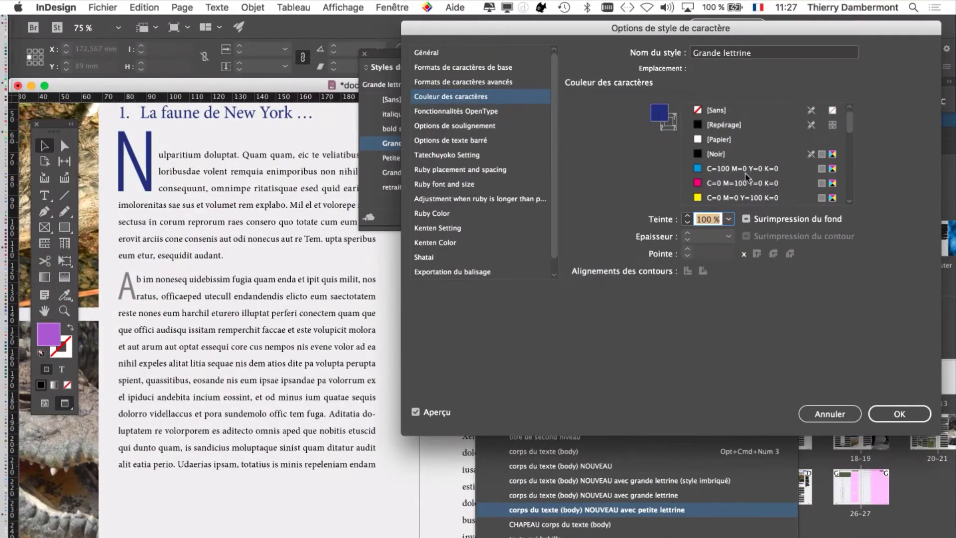
scroll(745, 172, "down", 10)
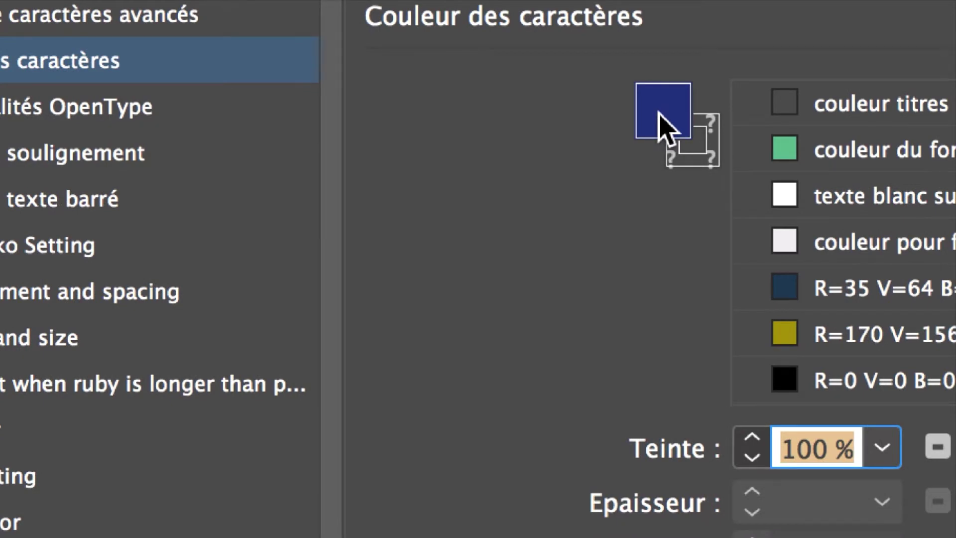
Start a new colour from the style's fill swatch and set its colour mode to RVB
double_click(660, 114)
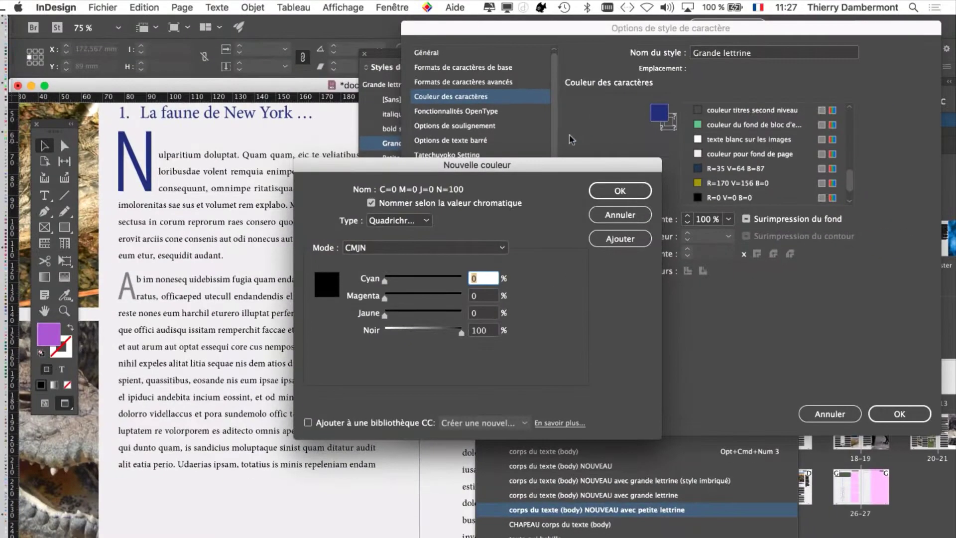
left_click_drag(552, 166, 793, 72)
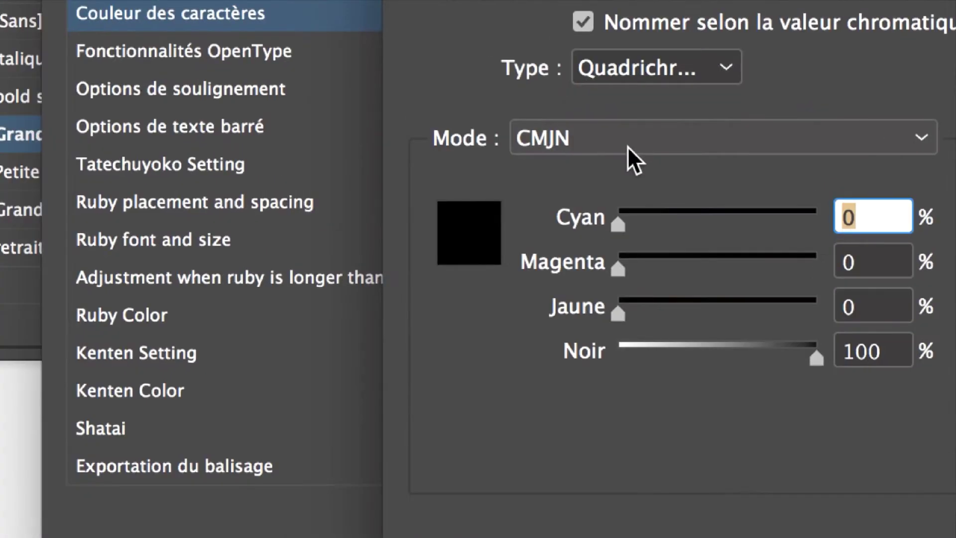
left_click(628, 146)
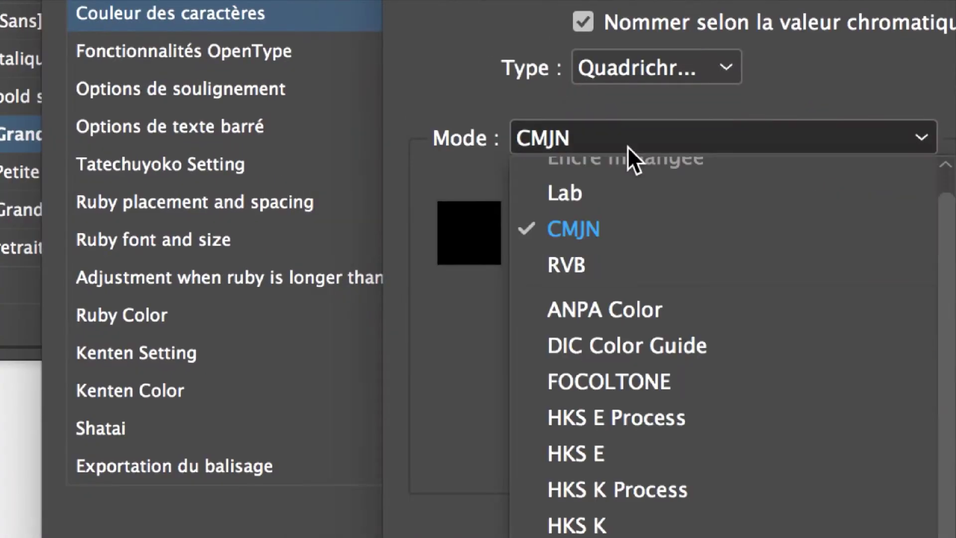
left_click(662, 260)
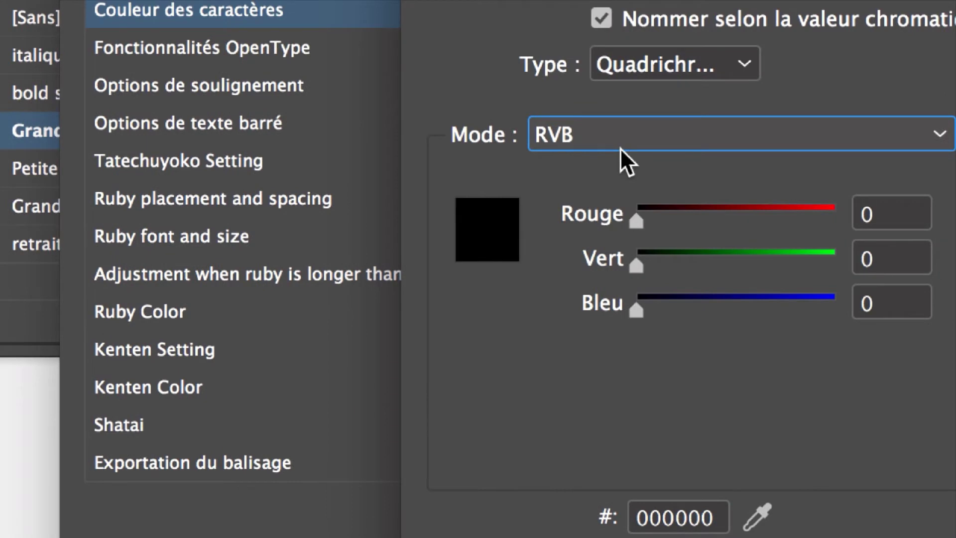
left_click(620, 148)
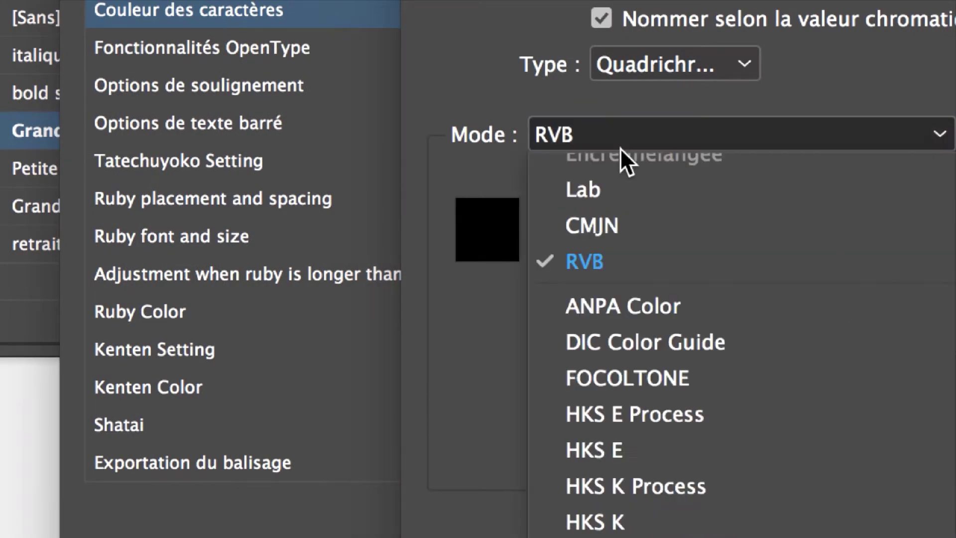
left_click(628, 179)
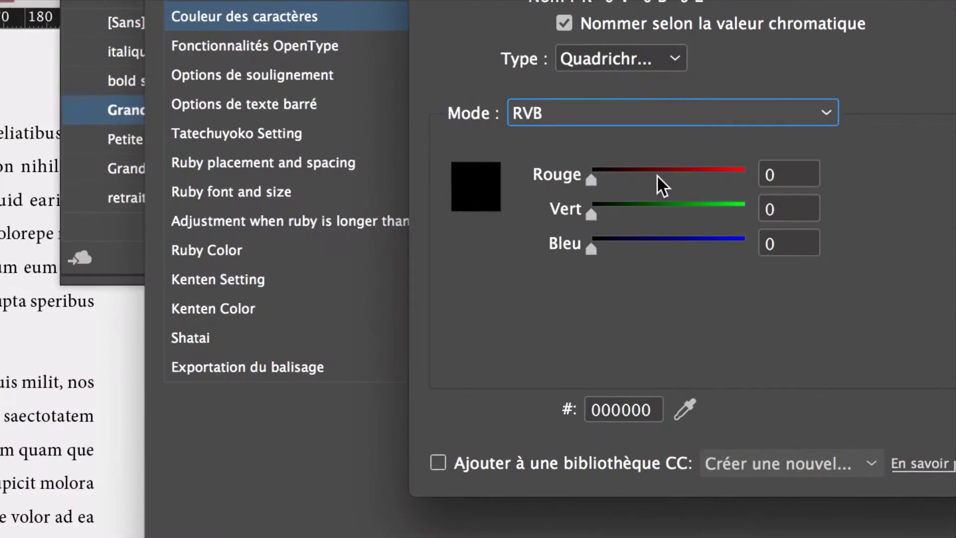
Mix the new colour as R=36 V=178 B=202, add it to the swatches and apply it to the Grande lettrine style
left_click_drag(656, 175, 679, 175)
left_click(662, 185)
left_click(683, 221)
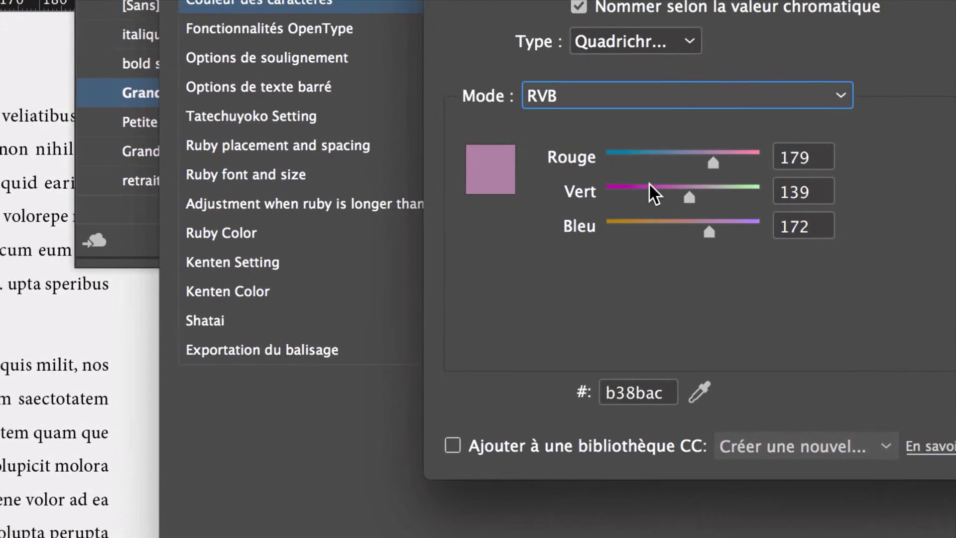
left_click(640, 187)
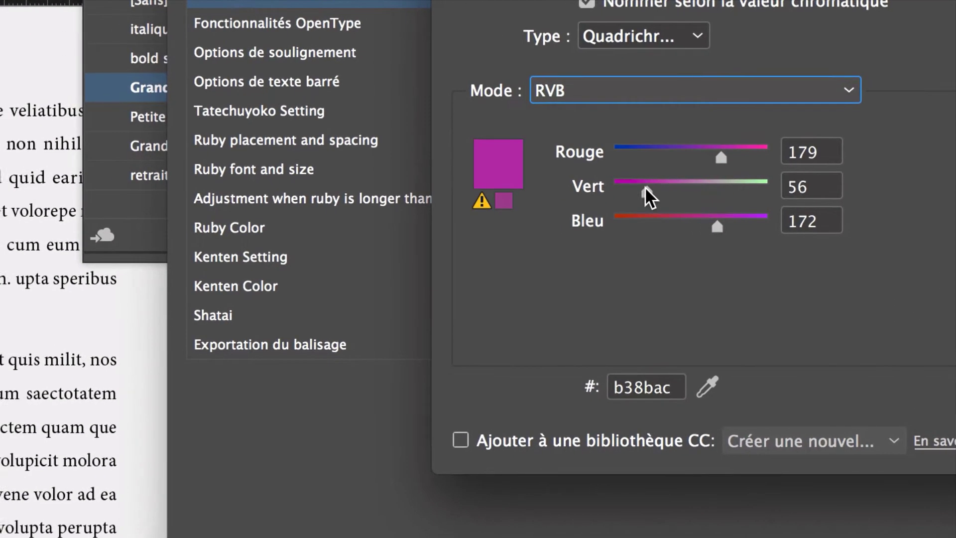
left_click(655, 221)
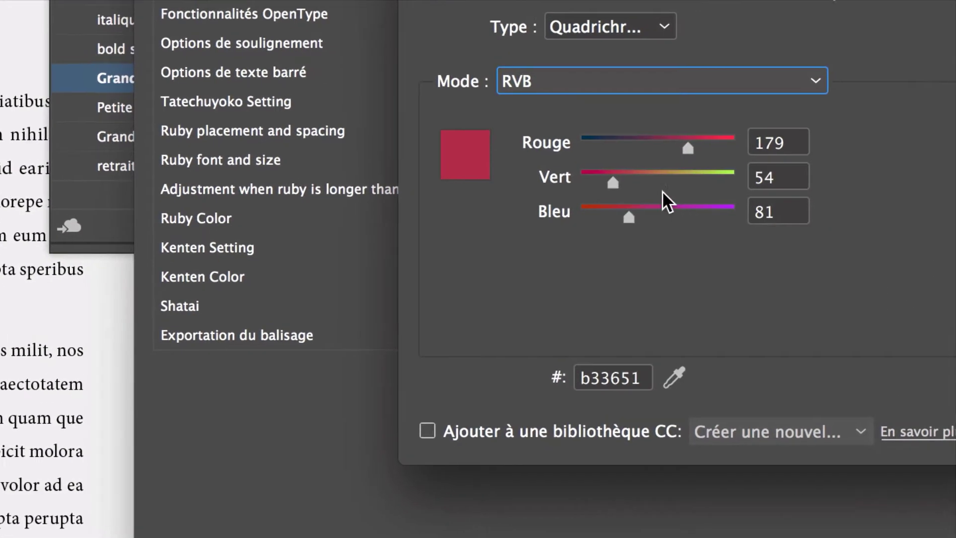
left_click(702, 206)
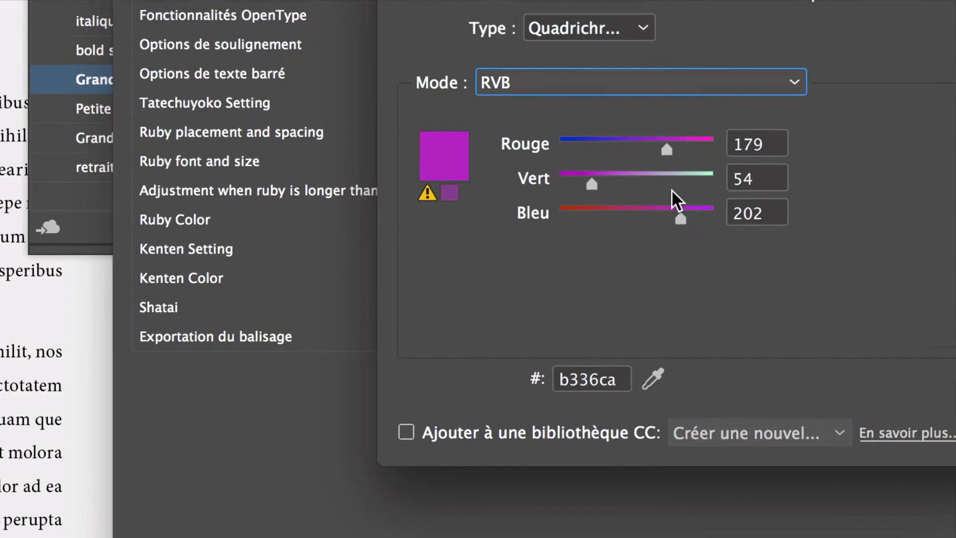
left_click(689, 174)
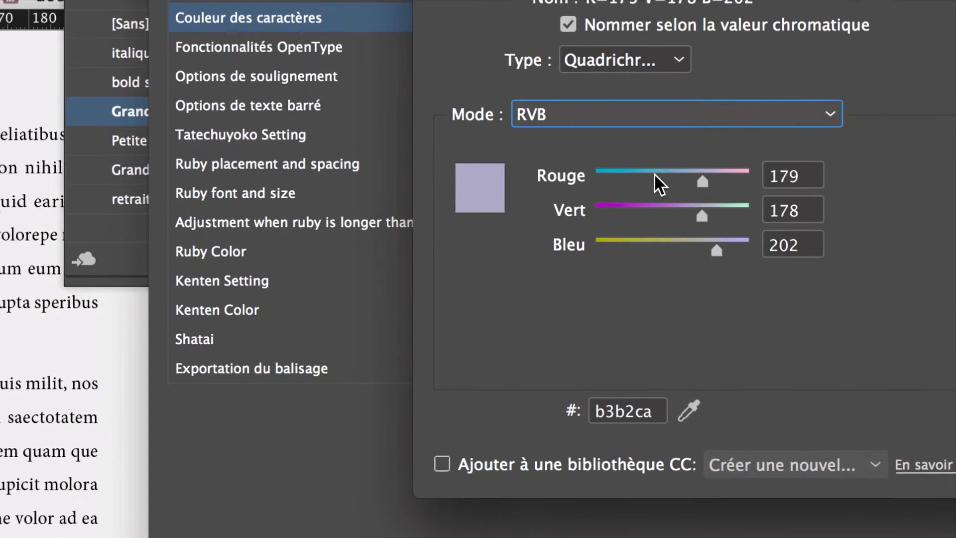
left_click(585, 156)
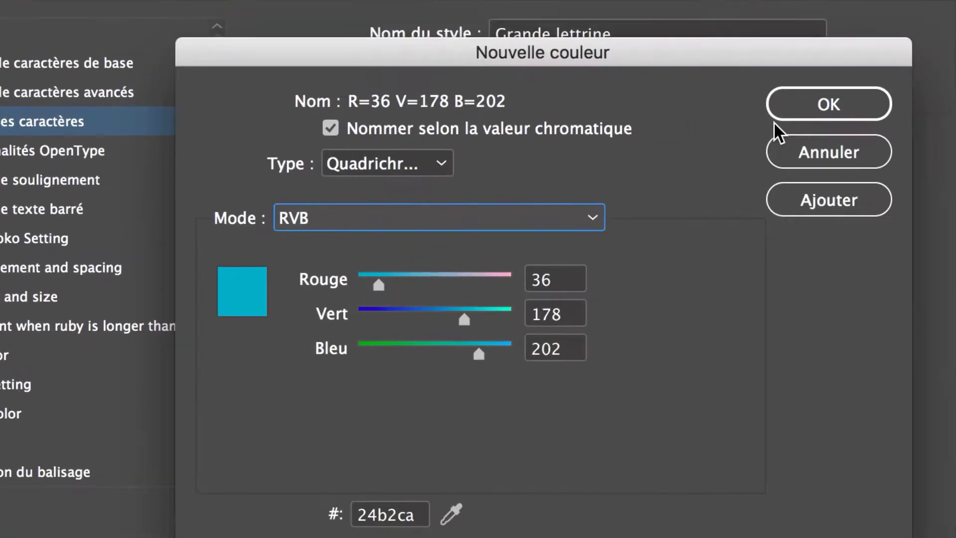
left_click(782, 120)
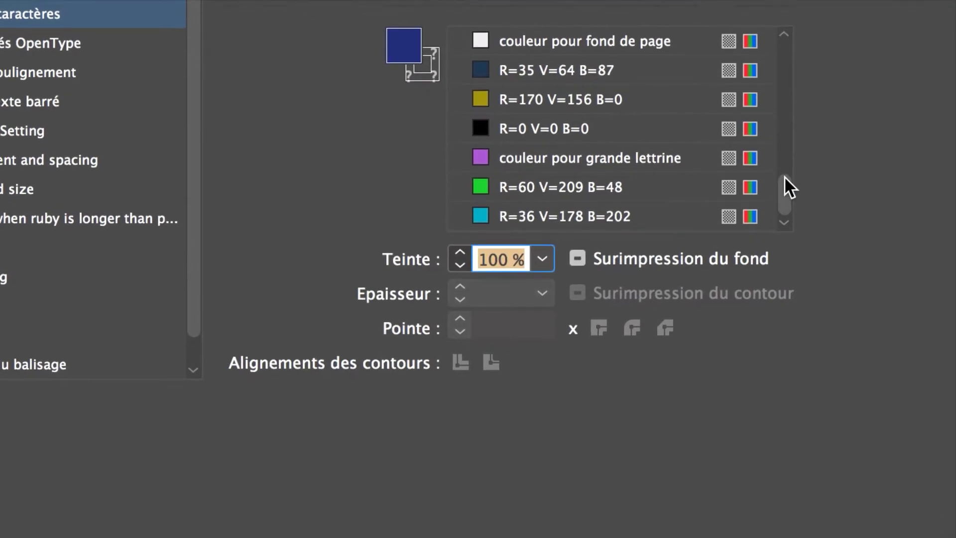
left_click(739, 194)
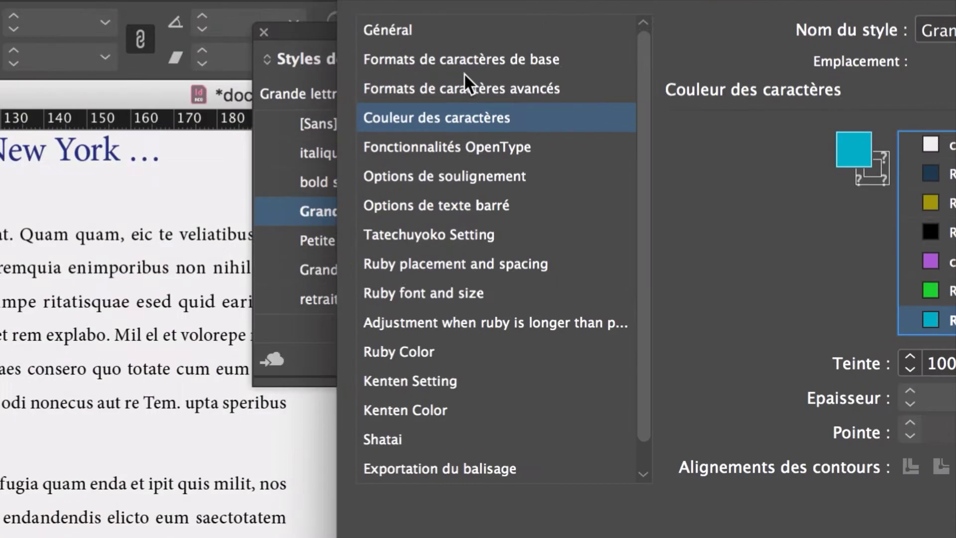
Try Apple Chancery as the font family in the basic character formats of the Grande lettrine style
left_click(467, 68)
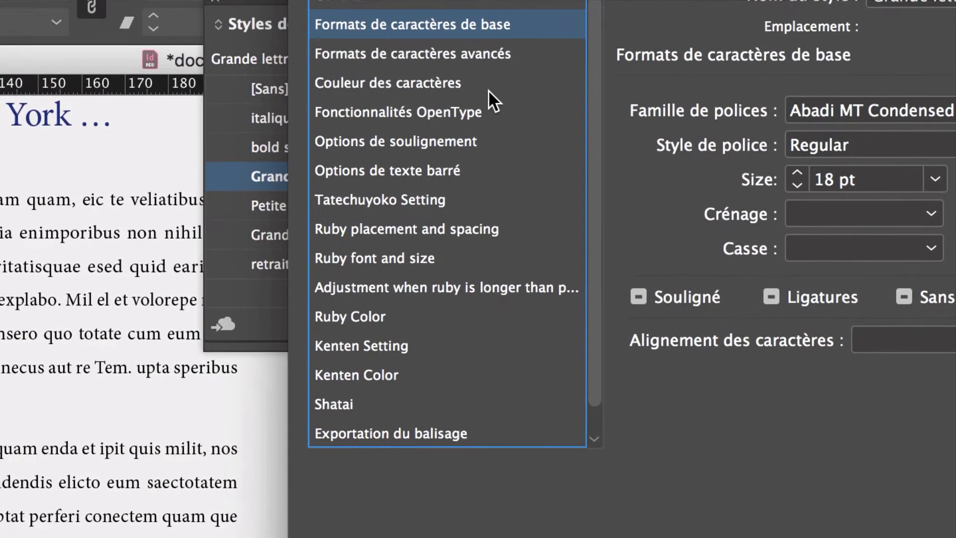
left_click(268, 16)
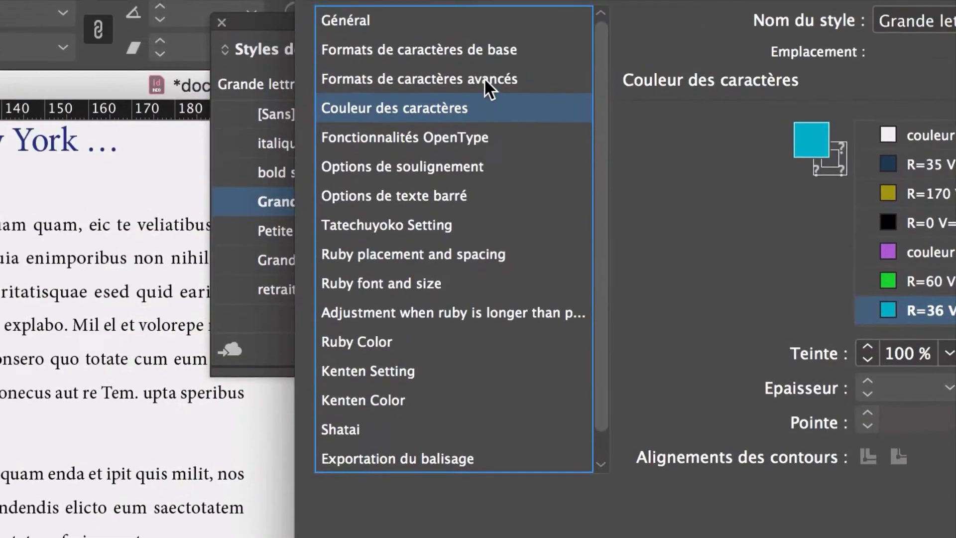
left_click(461, 50)
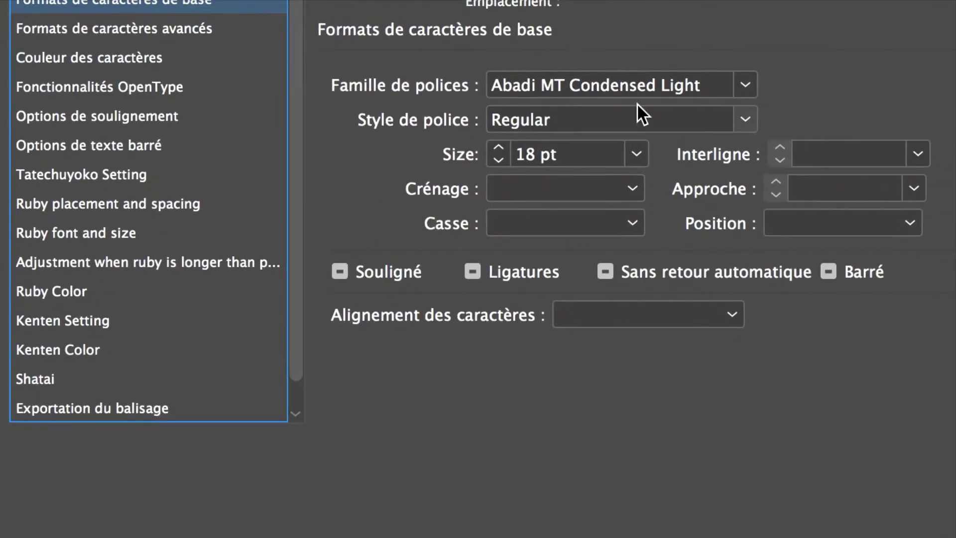
left_click(662, 100)
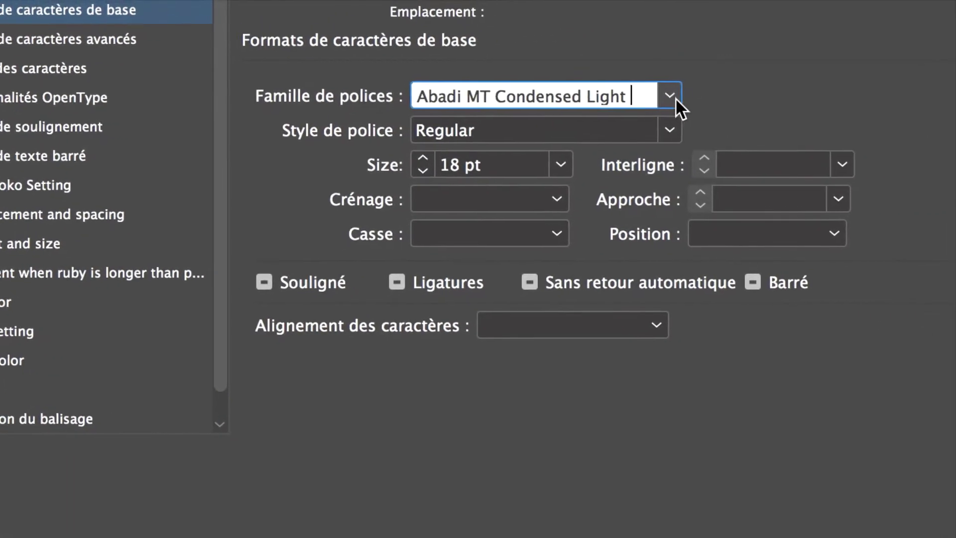
left_click(701, 96)
left_click(670, 98)
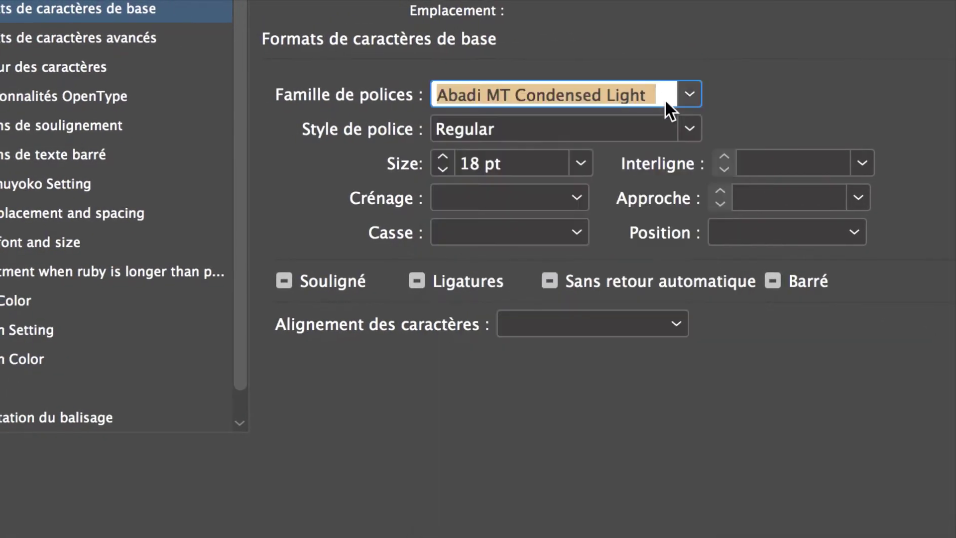
left_click(662, 98)
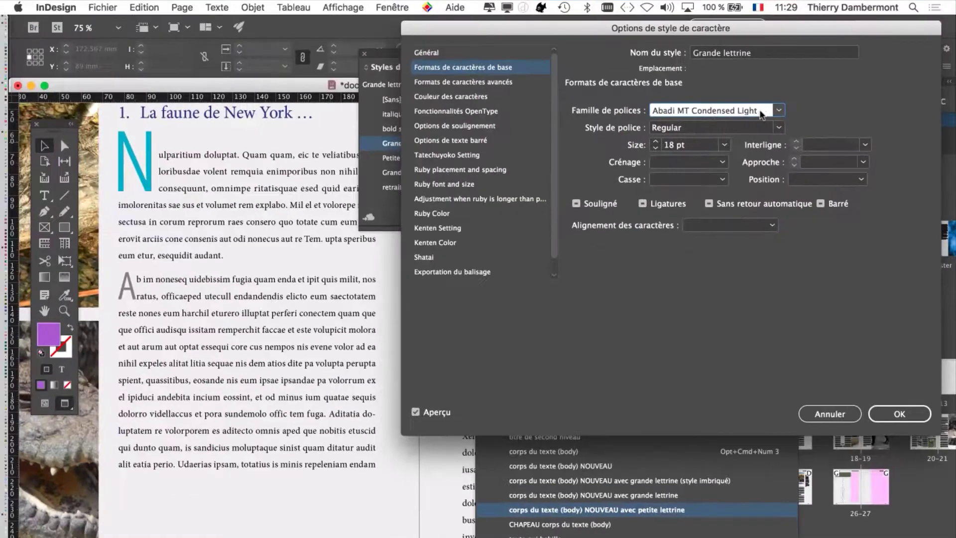
key("cmd+a")
type("Apple C")
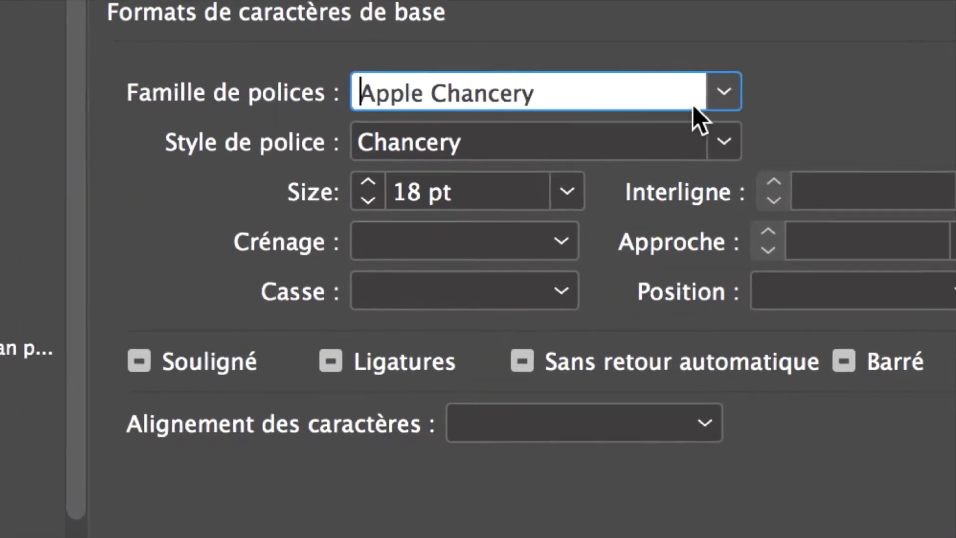
Try other font families for the Grande lettrine style, including Arial and Myanmar MN
left_click(641, 95)
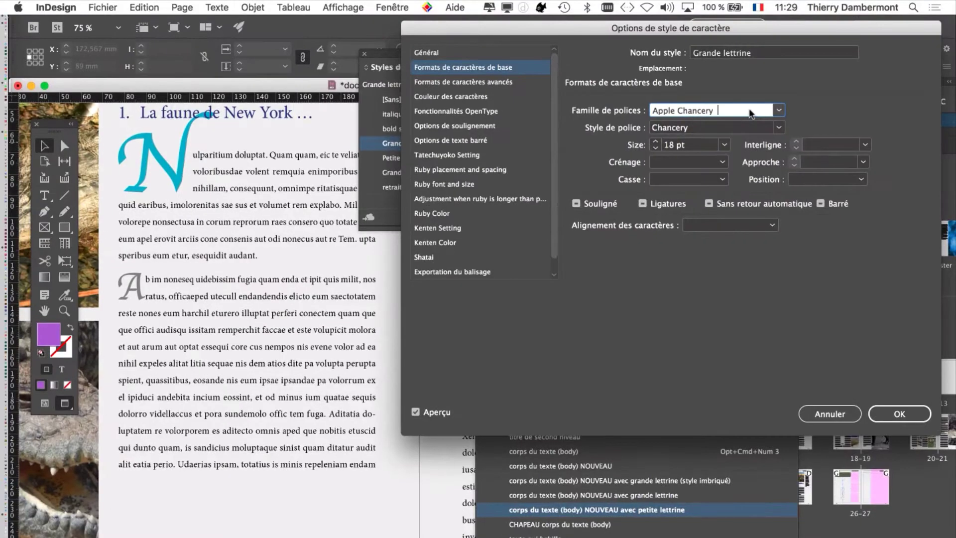
key("Down")
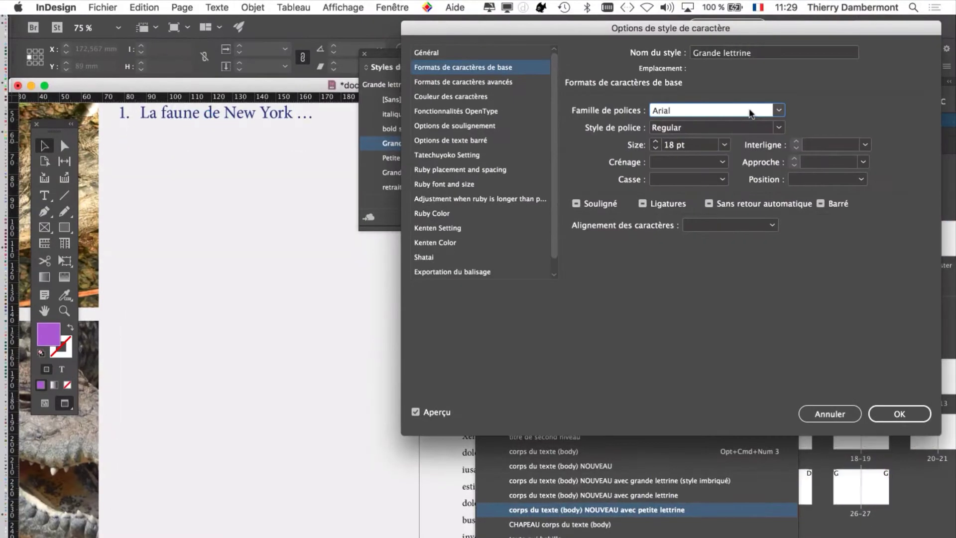
type("Minion Pro")
key("Down")
key("Up")
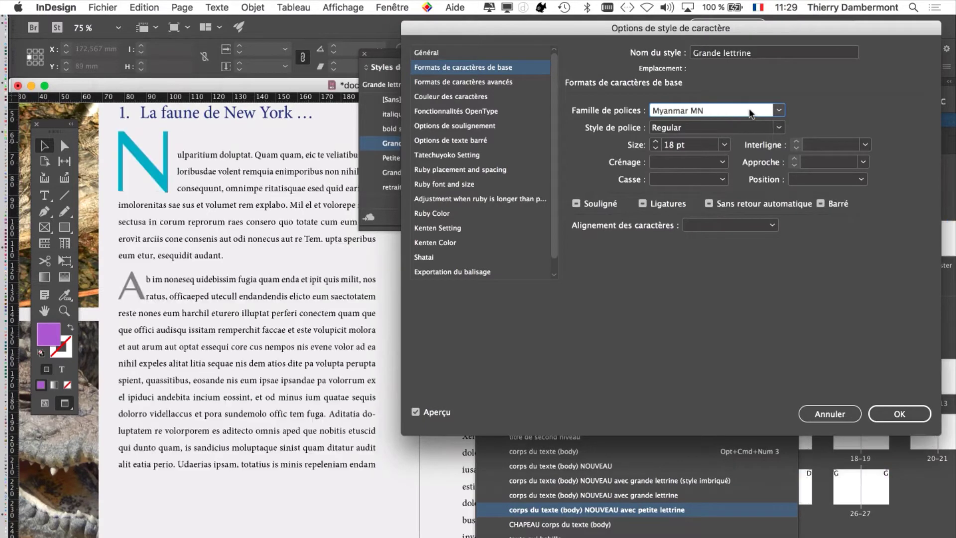
key("Down")
key("Up")
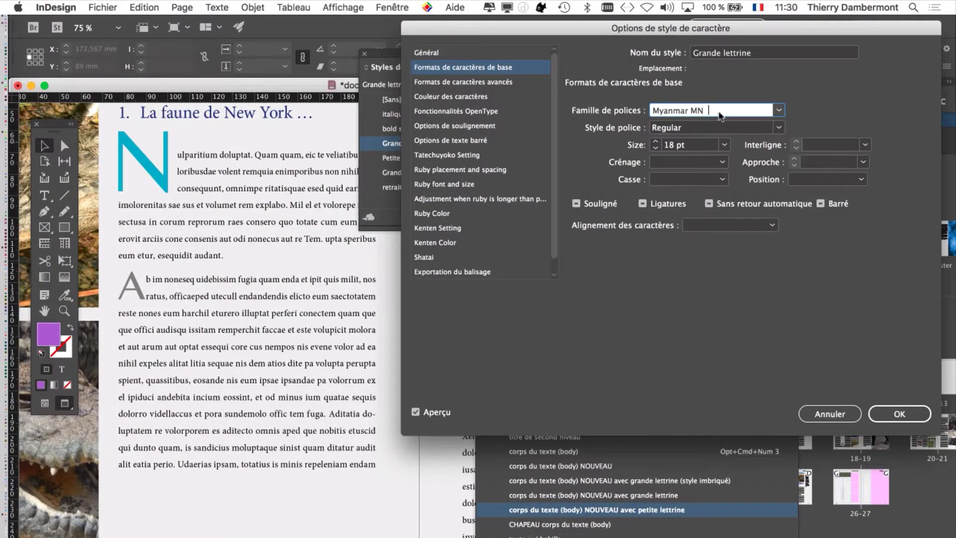
Compare Helvetica and Baskerville as the Grande lettrine font family, finishing on Helvetica
left_click(716, 115)
key("super+a")
type("Helvetica")
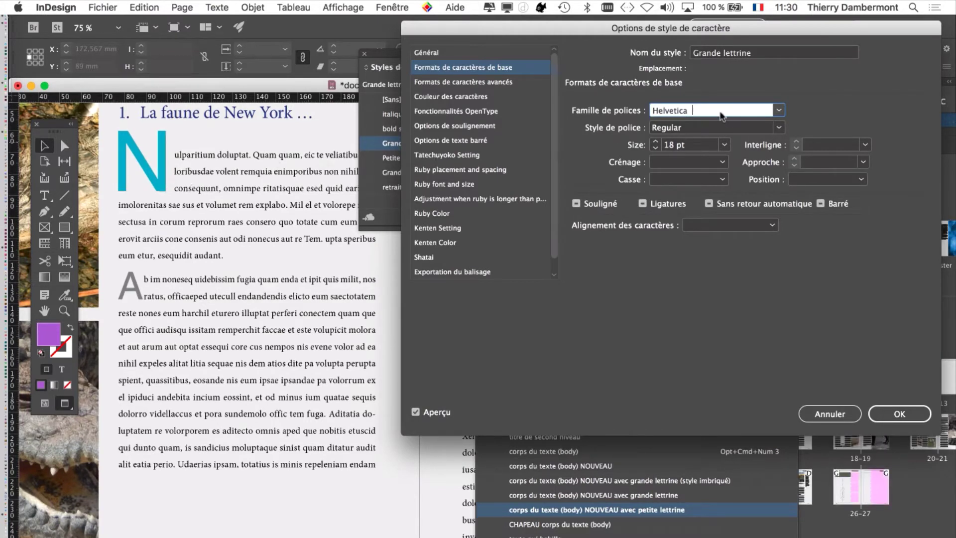
key("super+a")
type("Baskerville")
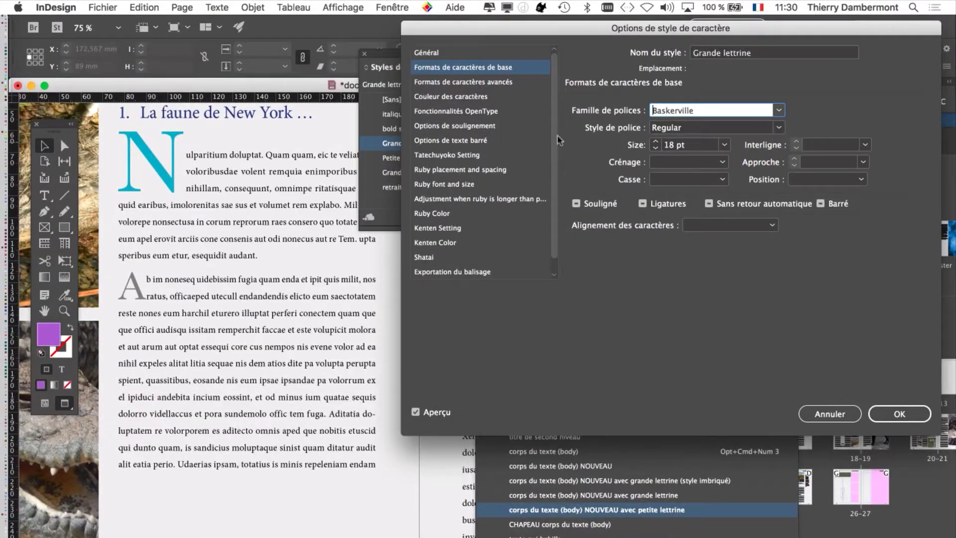
left_click(726, 111)
type("Helvetica")
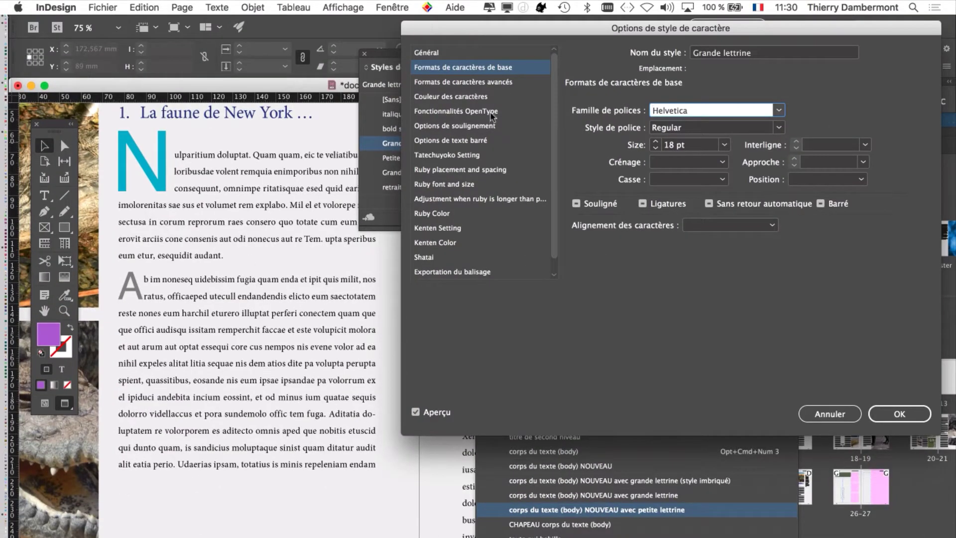
Try the R=170 V=156 B=0 swatch, settle on couleur pour grande lettrine as the character colour and accept the Grande lettrine style options
left_click(488, 96)
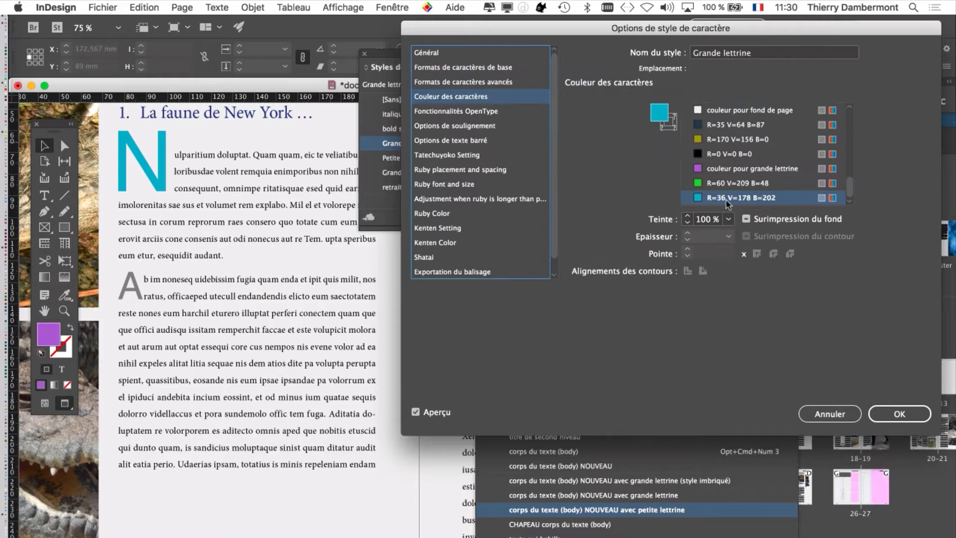
left_click(738, 173)
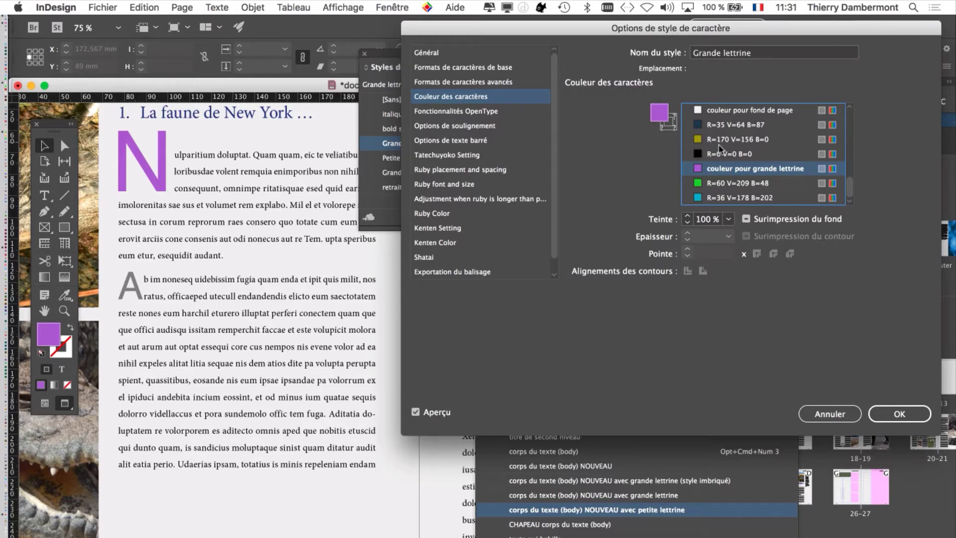
left_click(721, 143)
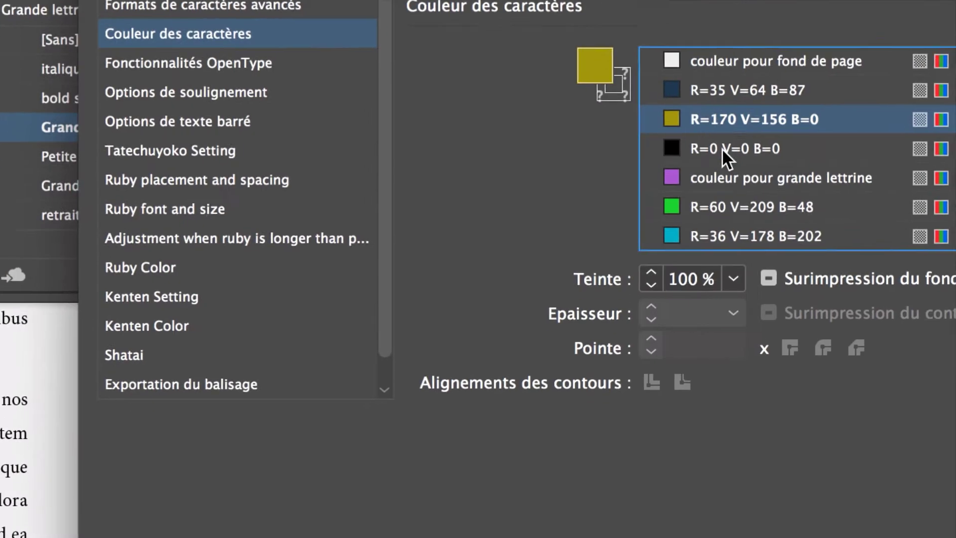
left_click(728, 169)
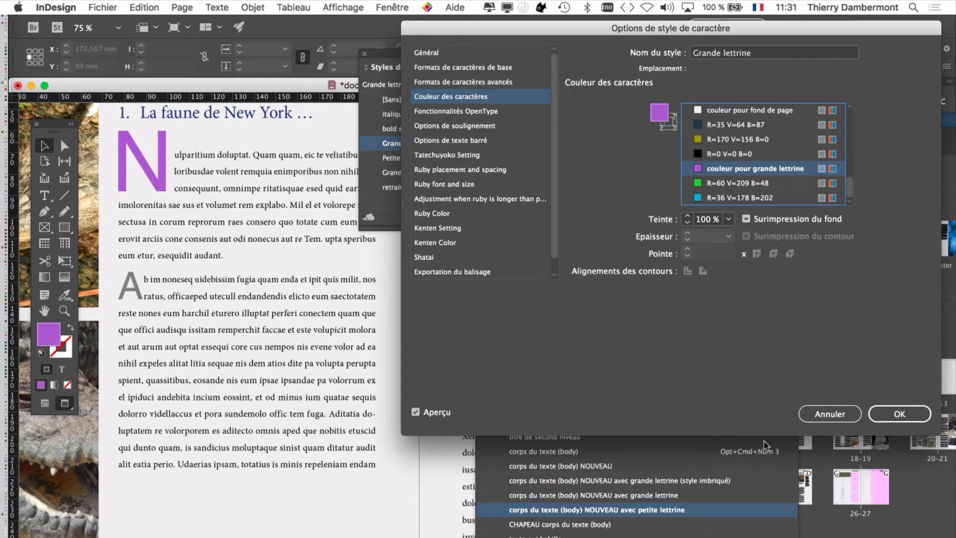
left_click(906, 415)
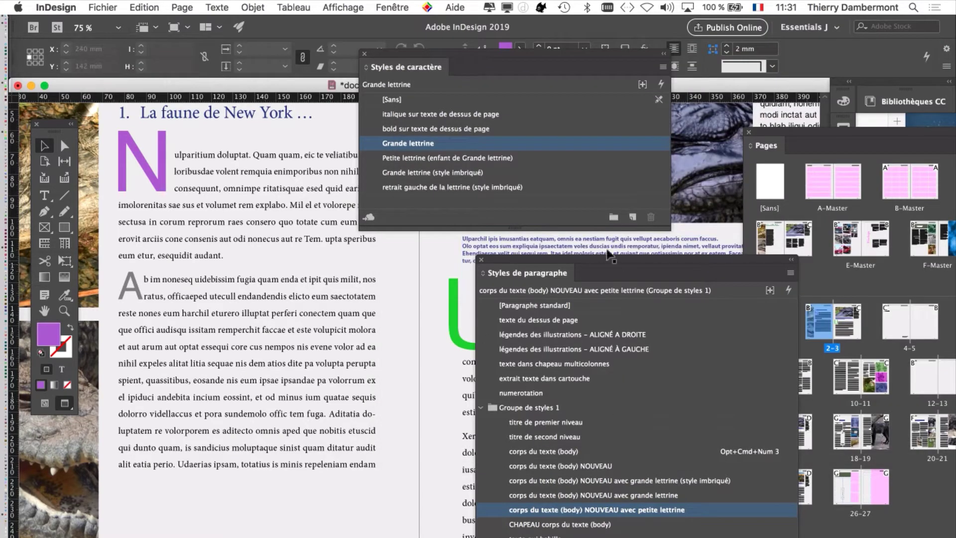
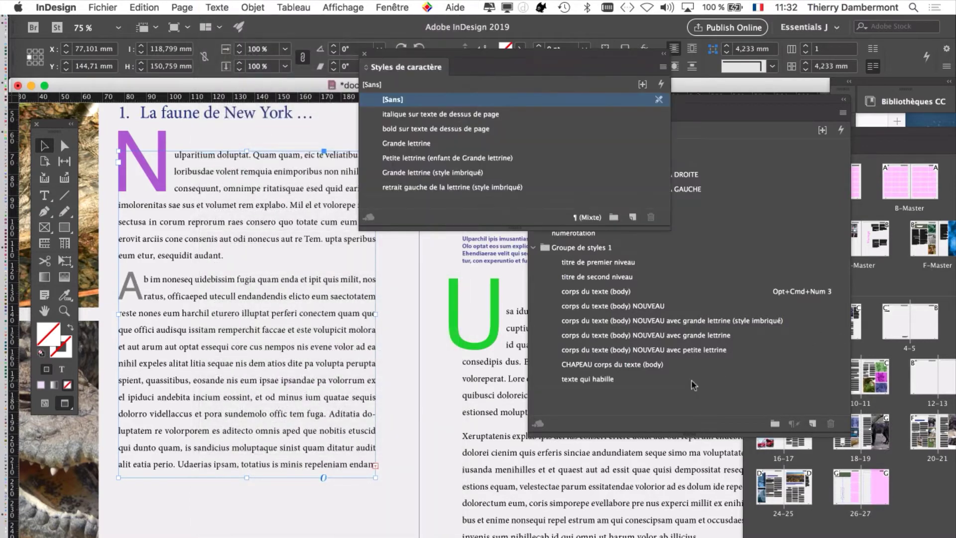
Try the Grande lettrine character style on the whole text frame under La faune de New York and return it to [Sans]
left_click(441, 144)
left_click_drag(435, 62, 540, 86)
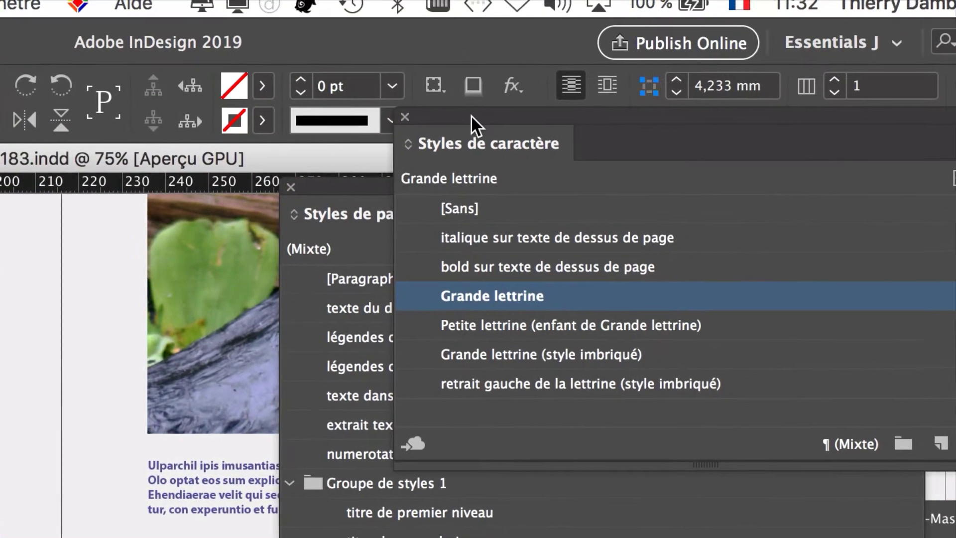
left_click_drag(471, 115, 324, 164)
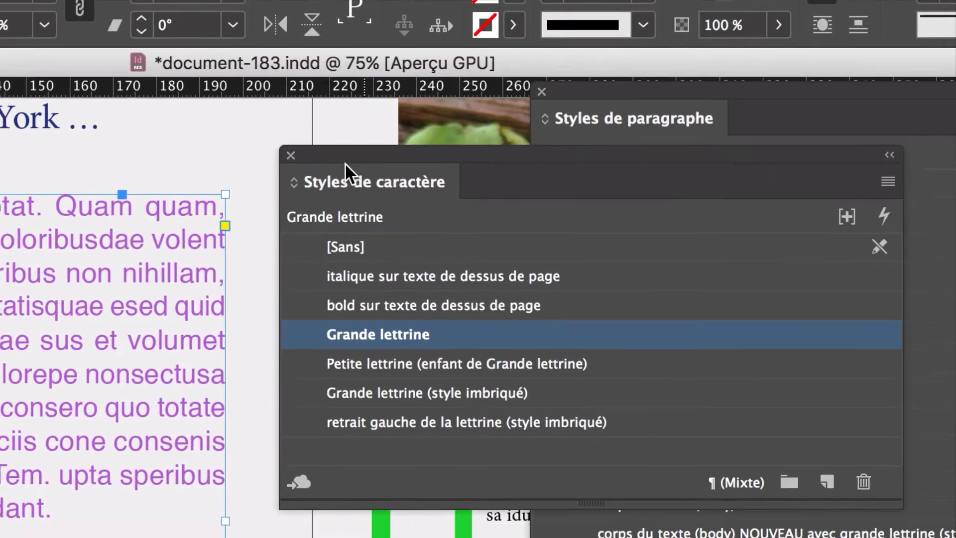
left_click_drag(665, 84, 622, 173)
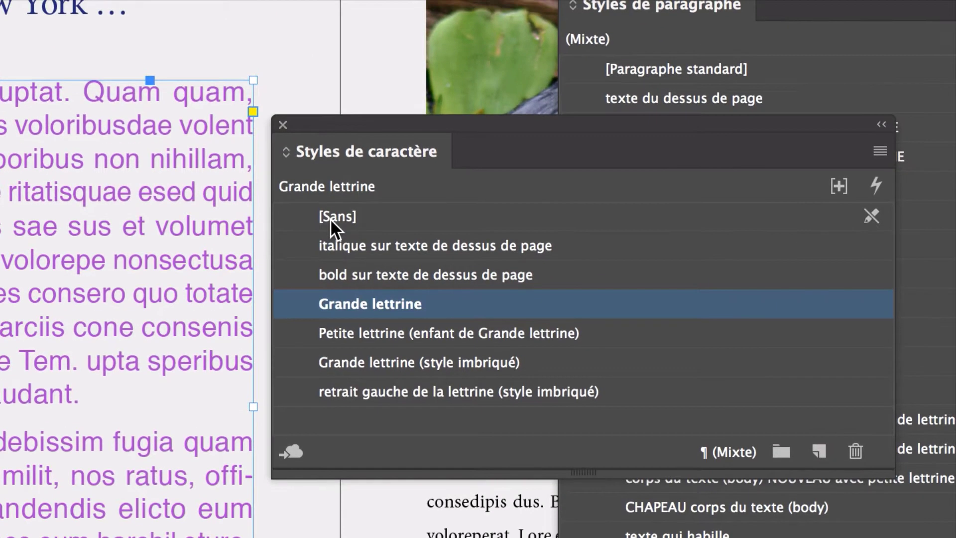
left_click(334, 283)
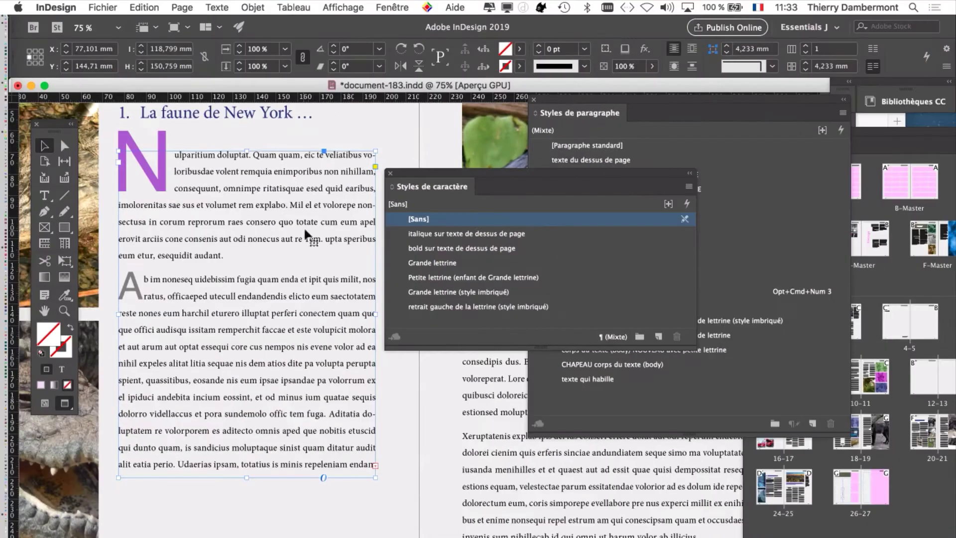
Open the basic character formats of the Petite lettrine (enfant de Grande lettrine) character style
key("super+minus")
key("super+minus")
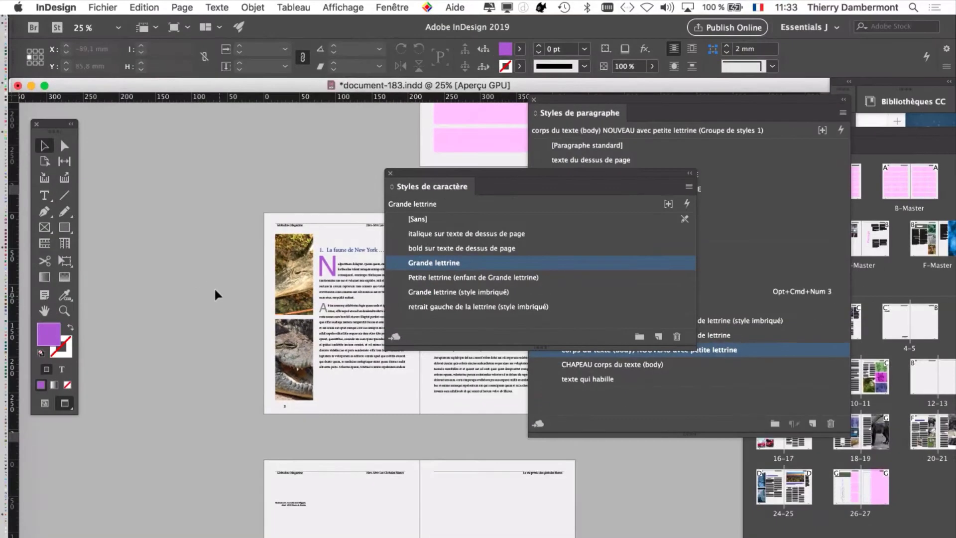
key("super+equal")
scroll(249, 305, "right", 5)
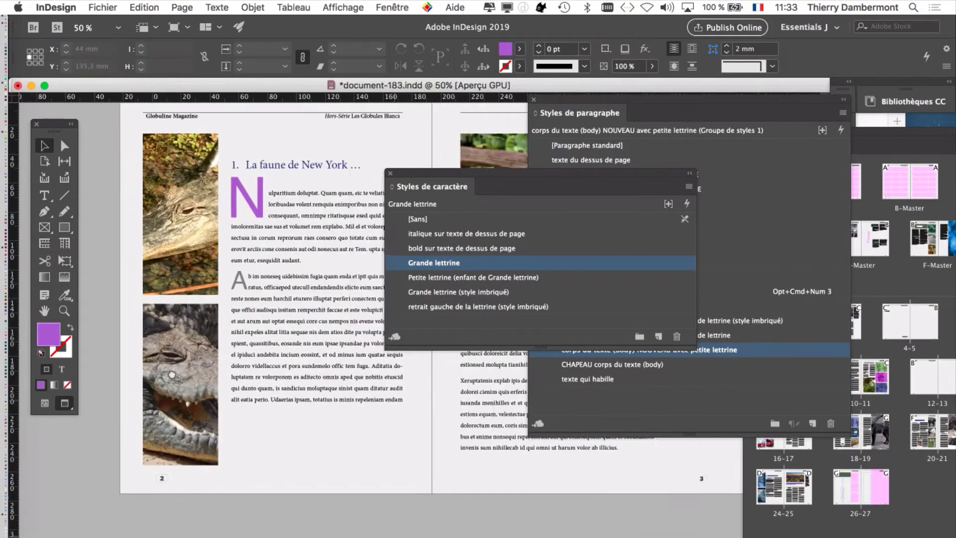
left_click_drag(407, 177, 497, 157)
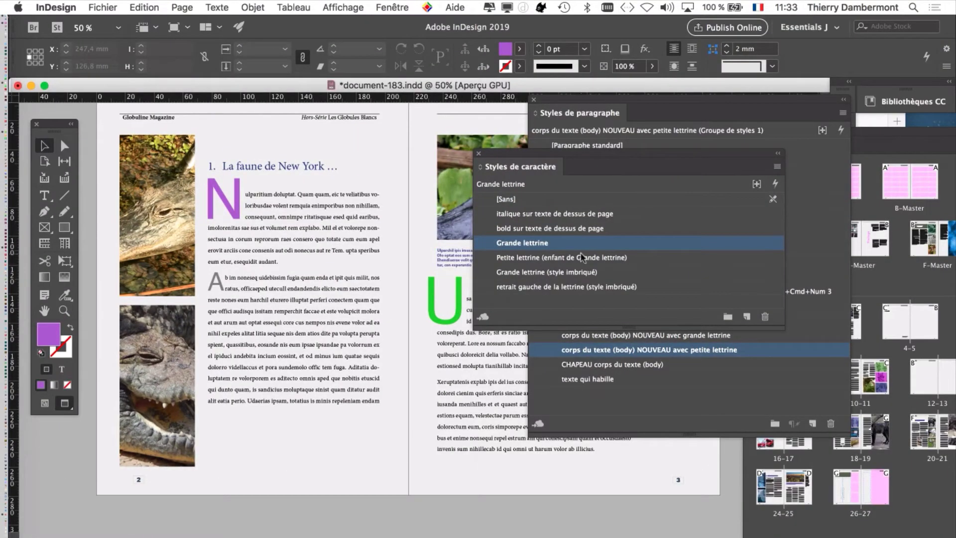
left_click(665, 258)
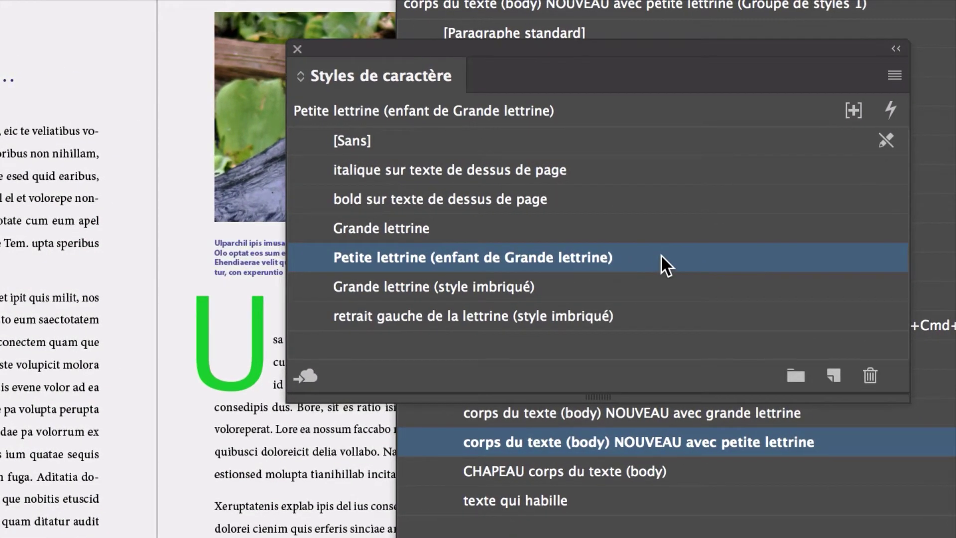
double_click(661, 256)
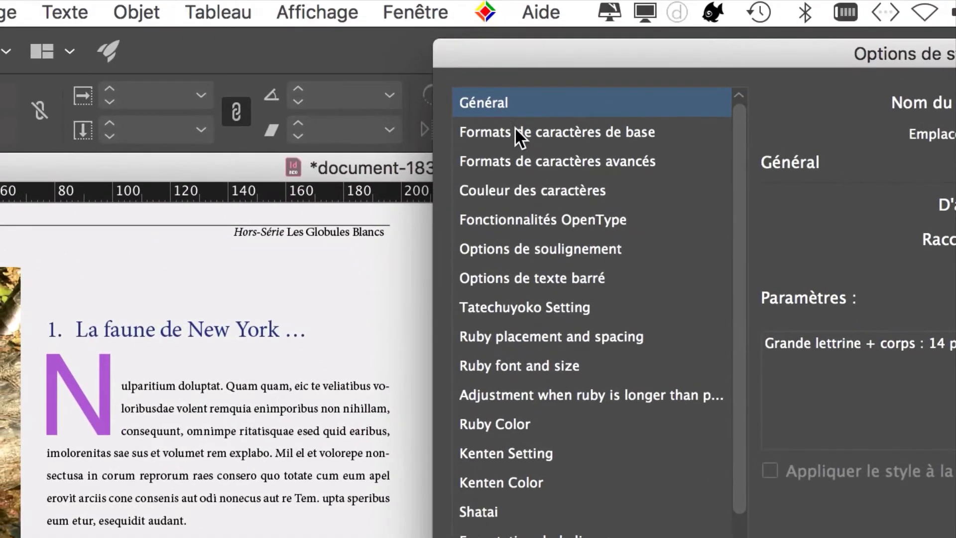
left_click(515, 132)
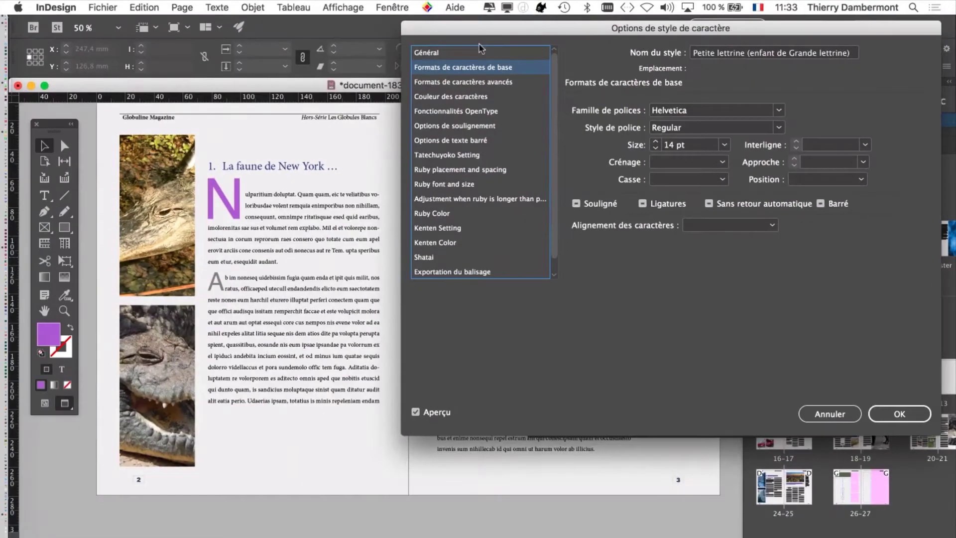
Move the style options dialog clear of the page's drop caps and set the Petite lettrine size to 12 pt
left_click_drag(480, 29, 337, 199)
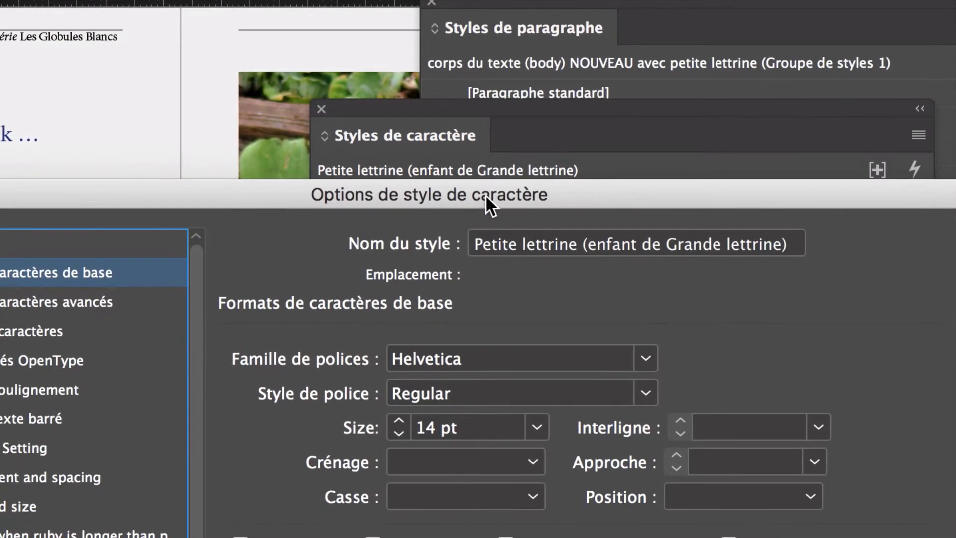
left_click_drag(486, 195, 582, 496)
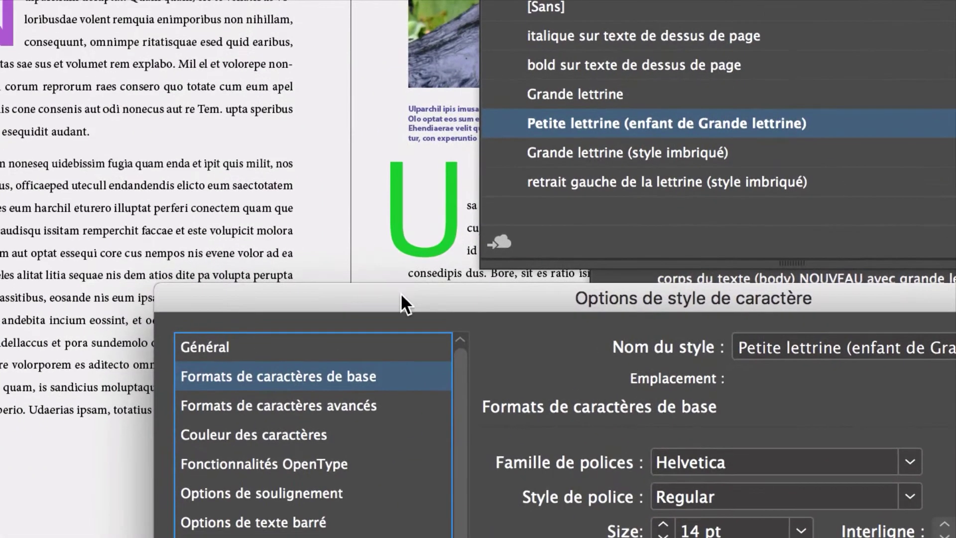
left_click_drag(49, 413, 63, 209)
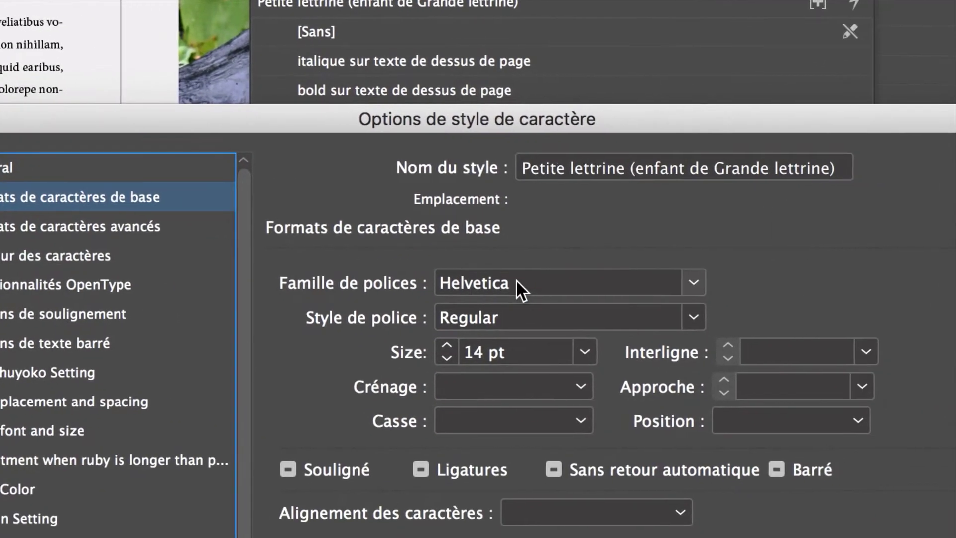
left_click(562, 283)
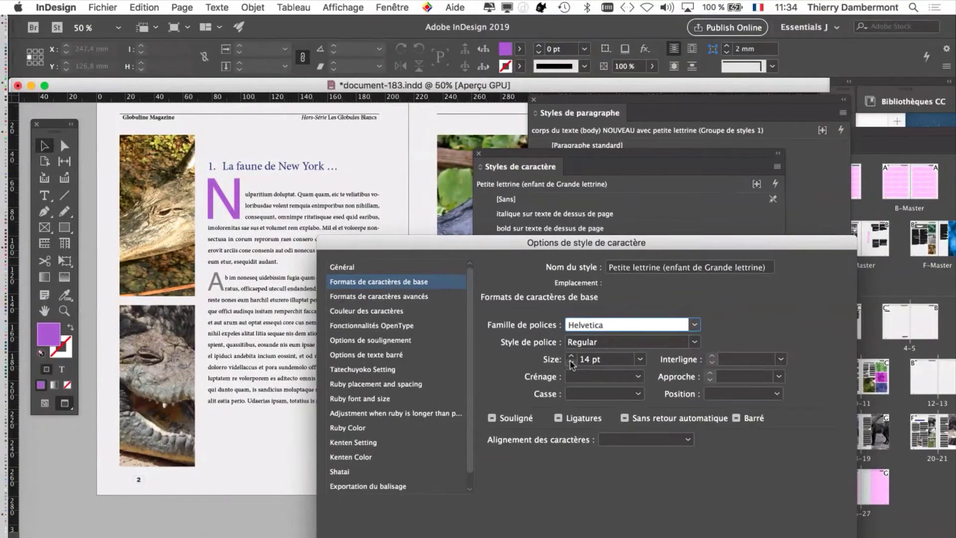
left_click(493, 309)
left_click(571, 365)
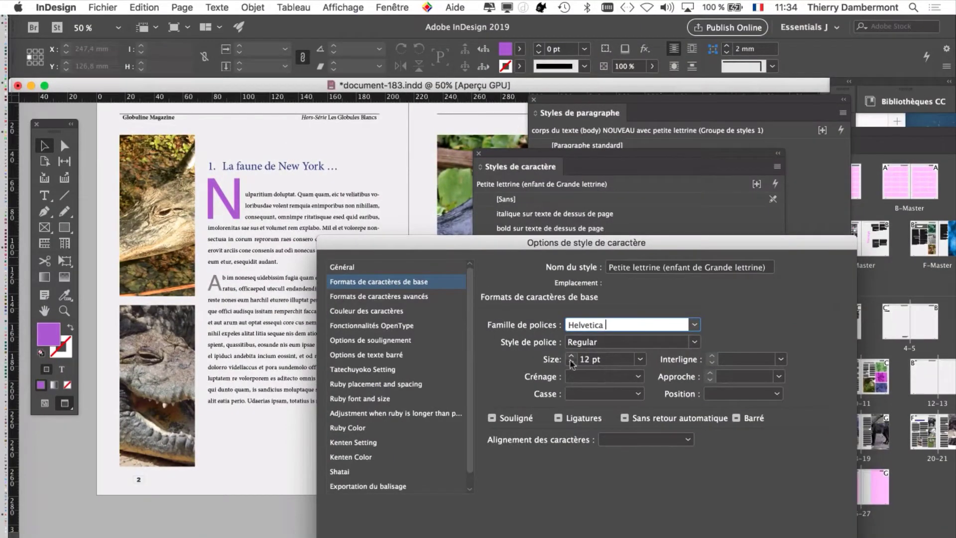
Set the Petite lettrine character style's size to 15 pt and its character colour to C=75 M=5 Y=100 K=0
left_click(571, 356)
left_click(571, 355)
left_click(572, 355)
left_click(571, 355)
left_click(570, 364)
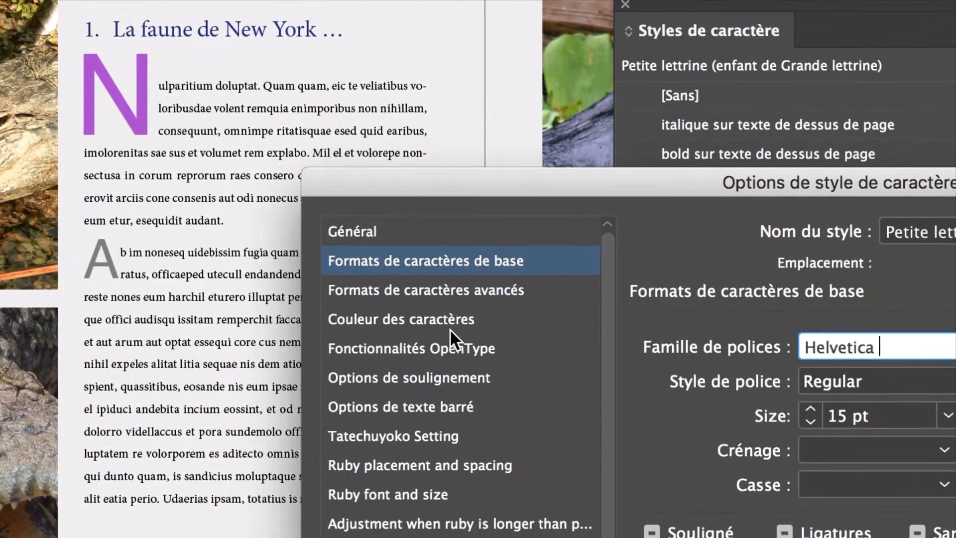
left_click(390, 311)
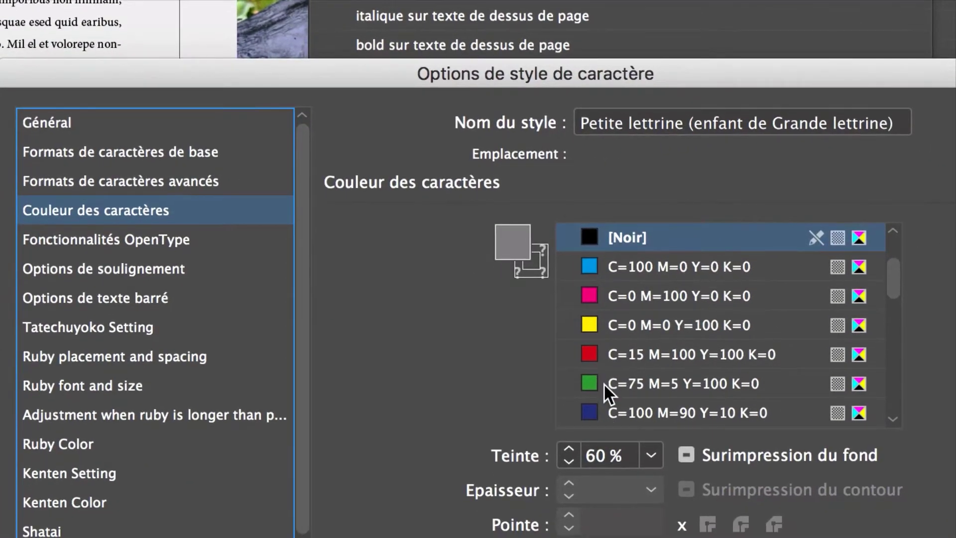
left_click(911, 501)
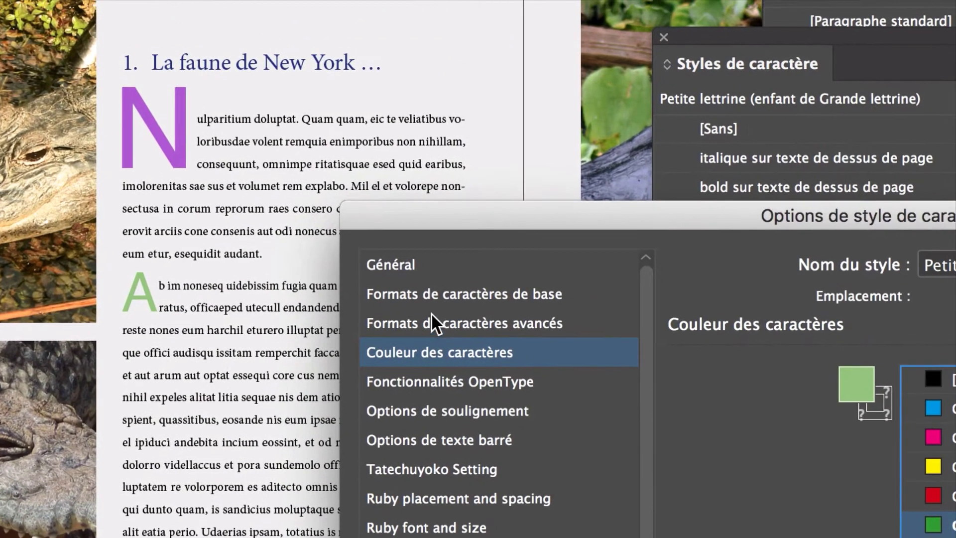
Set the Petite lettrine font family to Bernard MT Condensed and accept the style options
left_click(517, 283)
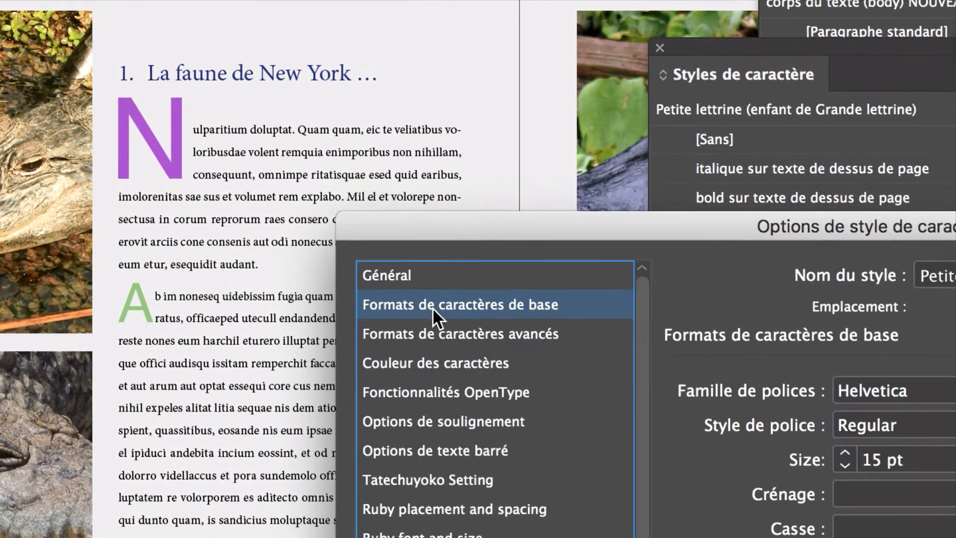
left_click(595, 335)
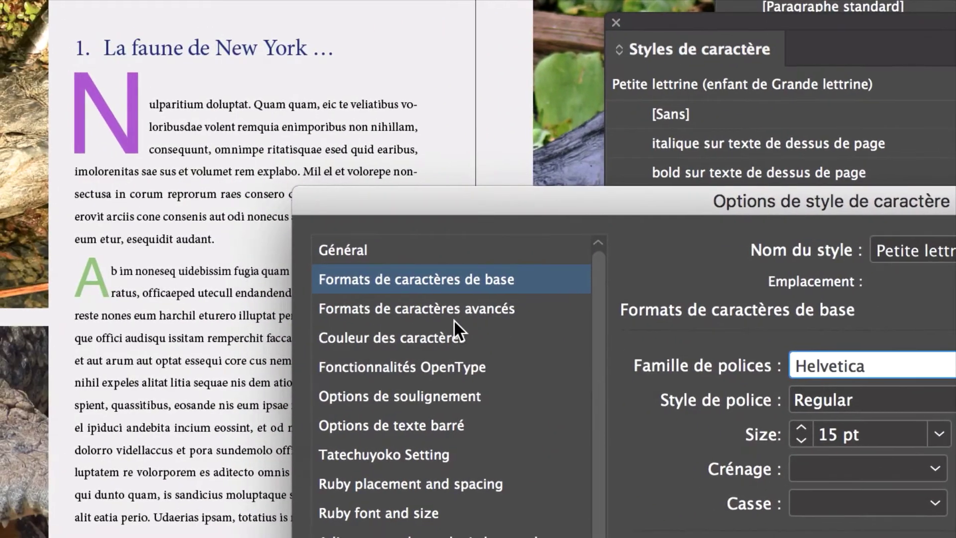
type("Baskerville")
key("Up")
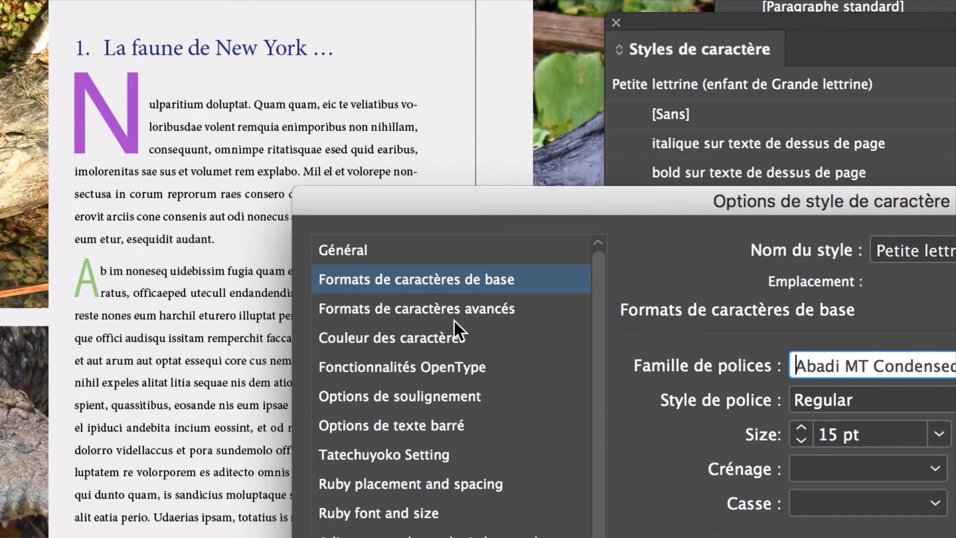
key("Down")
key("Down")
key("Down")
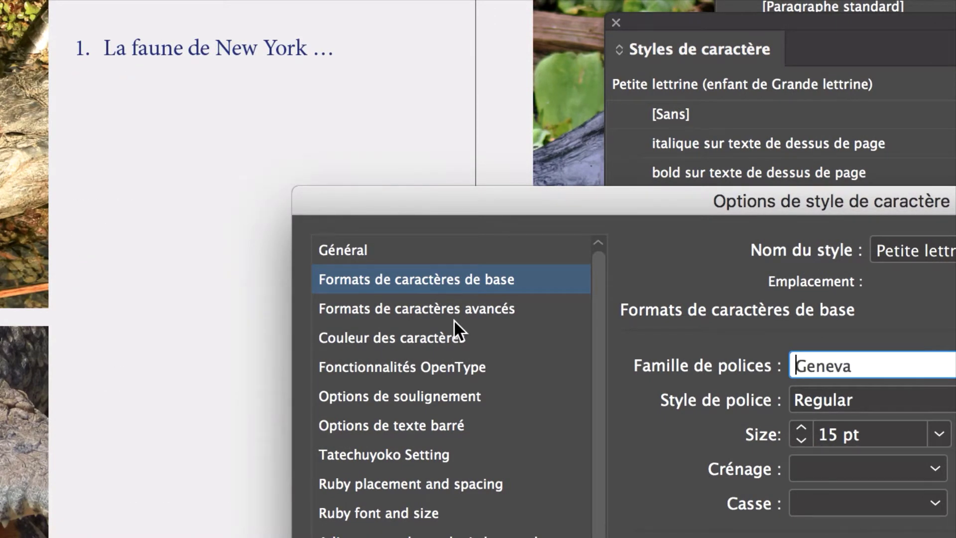
key("Up")
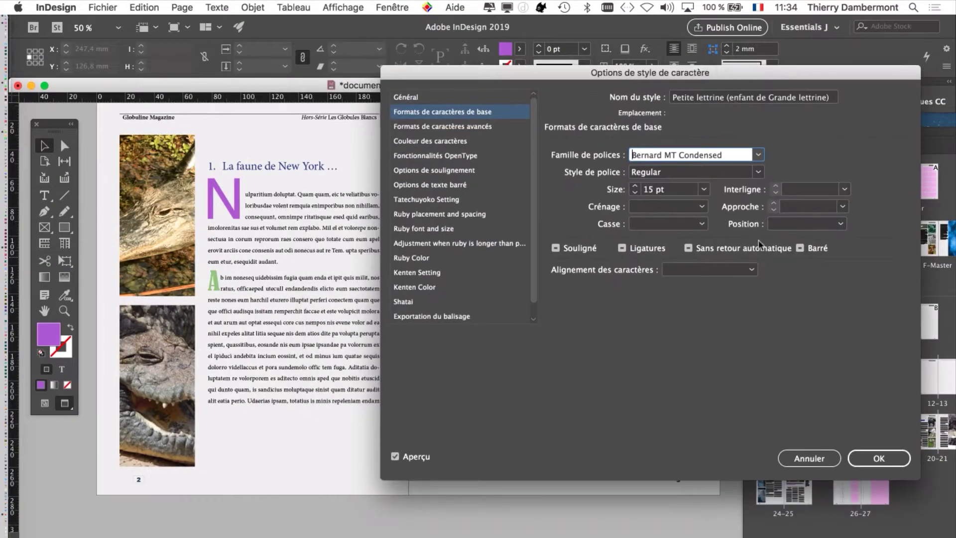
left_click(889, 464)
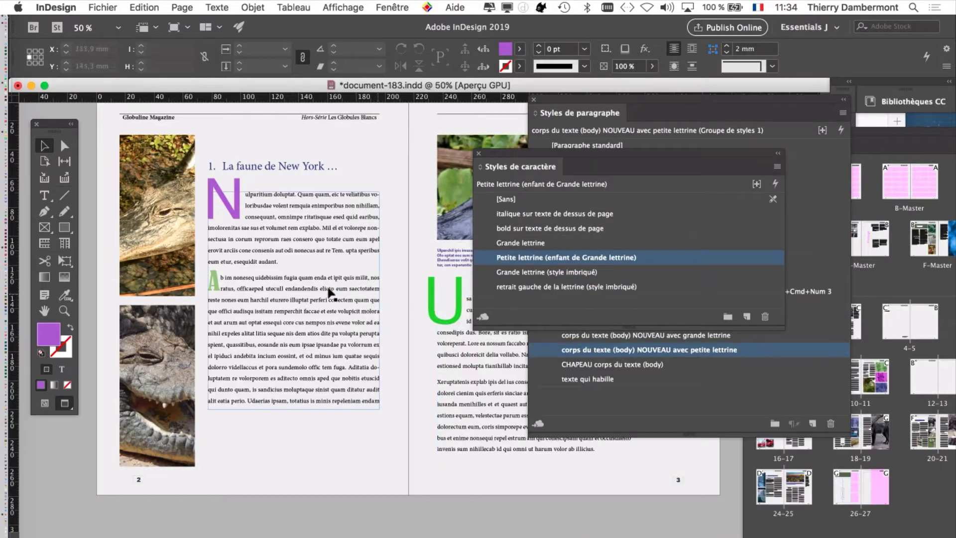
Reposition the Styles de caractère panel and open the basic character formats of the Grande lettrine style
left_click_drag(516, 156, 425, 139)
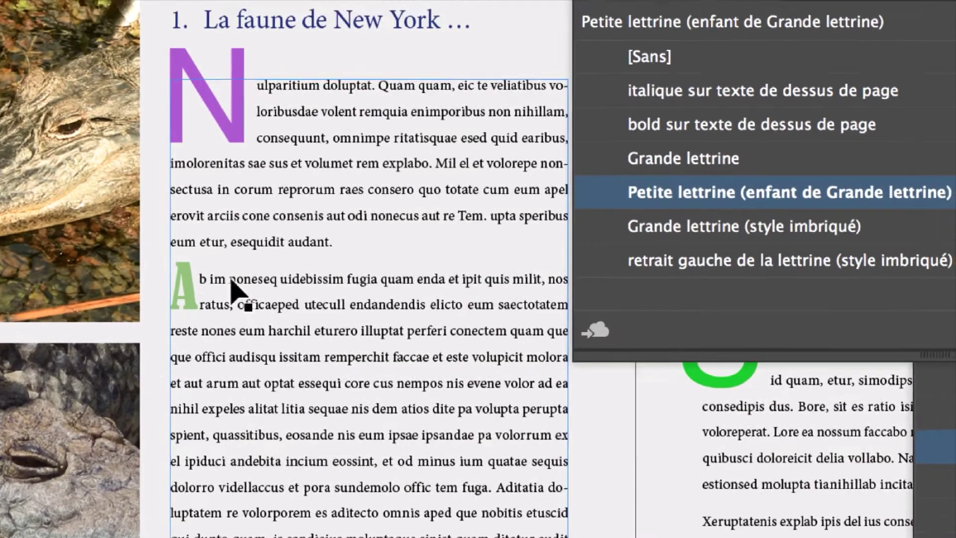
left_click(630, 159)
left_click(774, 159)
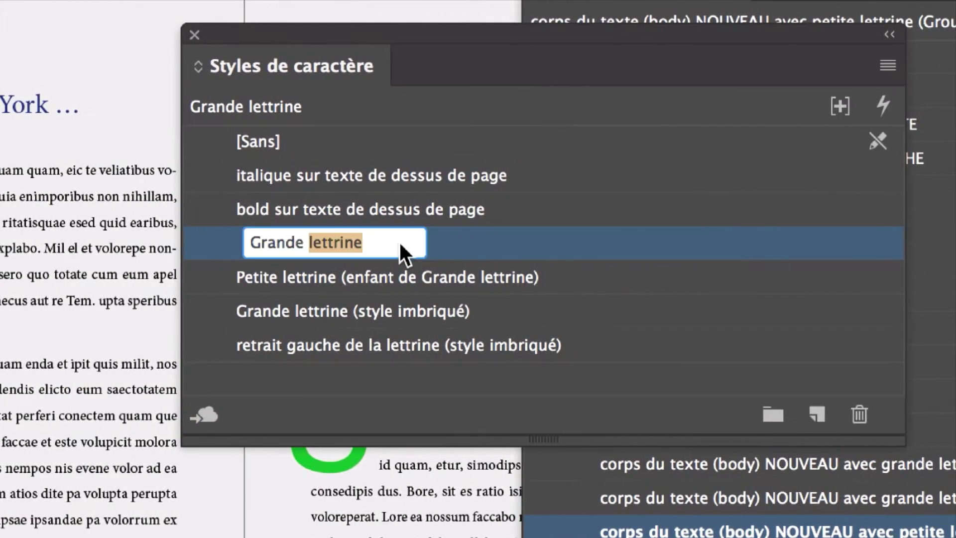
double_click(616, 243)
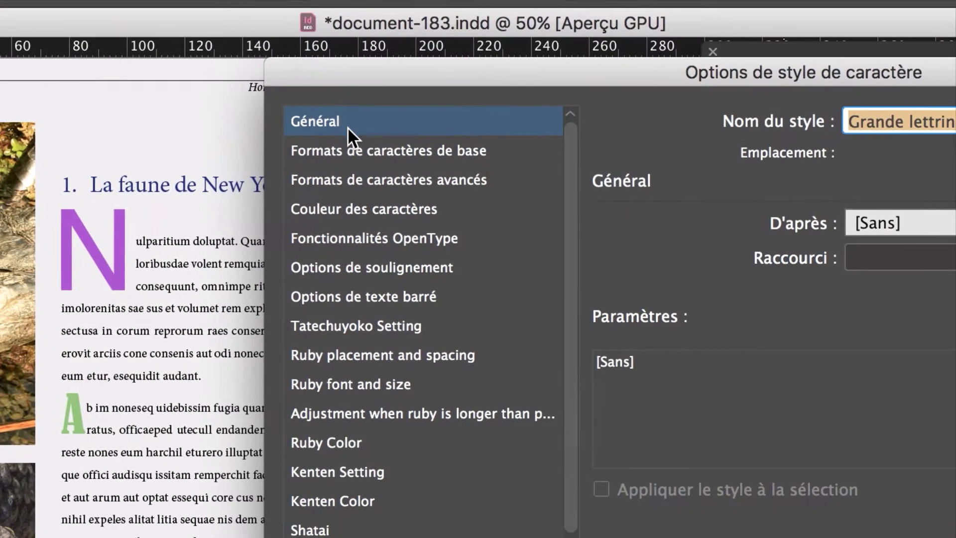
left_click(348, 178)
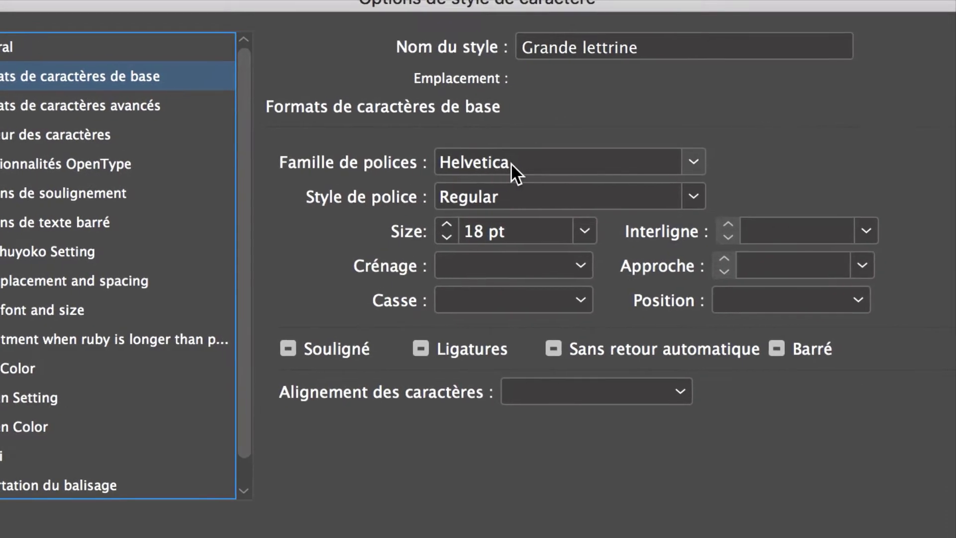
Try successive font families for Grande lettrine, settle on Mona Lisa Solid ITC TT and accept the style options
left_click(511, 162)
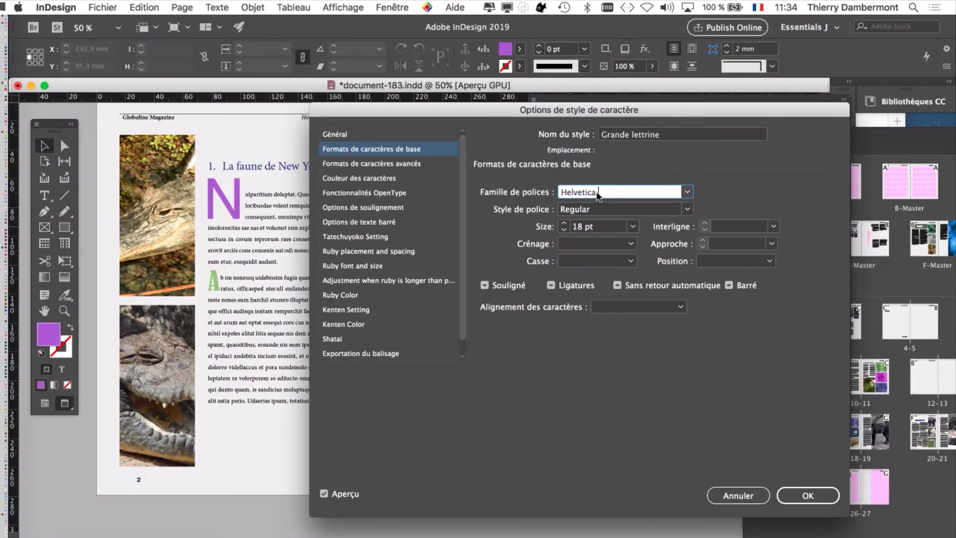
key("super+a")
type("A")
key("Down")
key("Down")
key("Down")
key("Down")
key("Down")
key("Down")
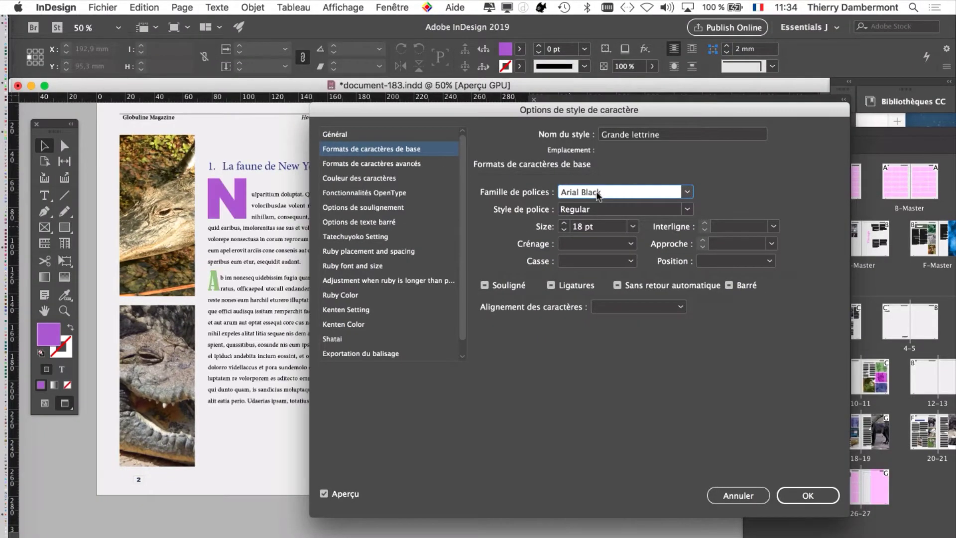
key("Down")
key("Down")
key("Down")
key("Down")
key("Down")
key("Down")
key("Down")
key("Down")
key("Down")
key("Down")
key("Down")
key("Down")
key("Down")
key("Down")
key("Down")
key("Down")
key("Down")
key("Down")
key("Down")
key("Down")
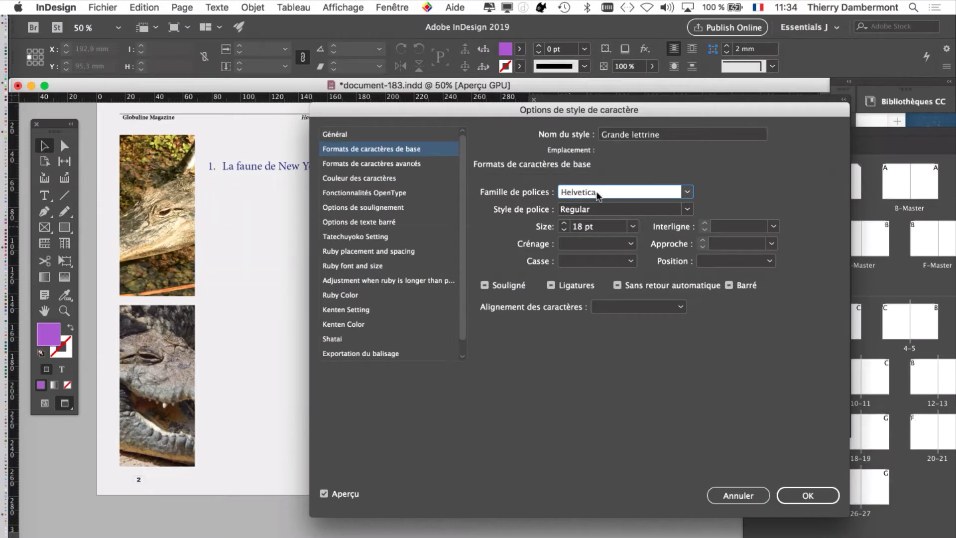
key("Down")
key("Down")
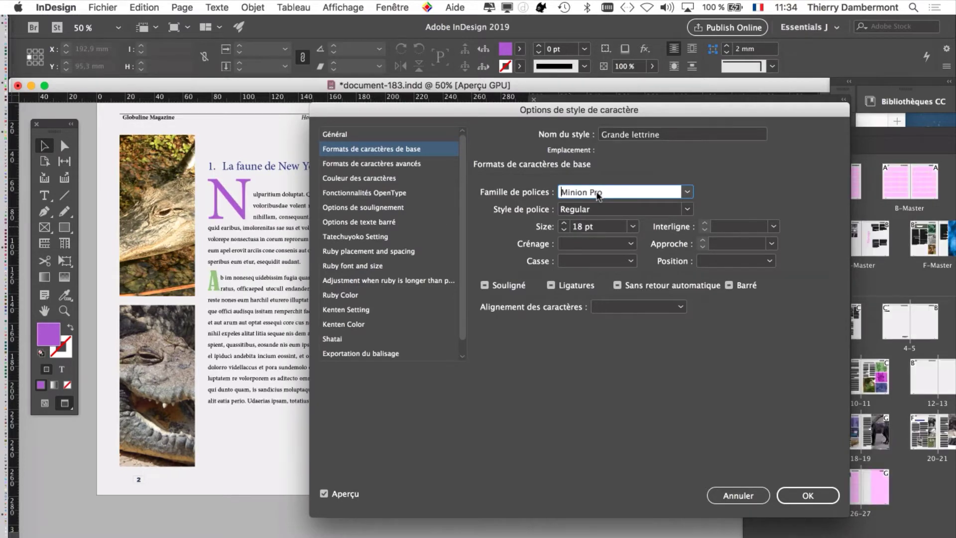
key("Down")
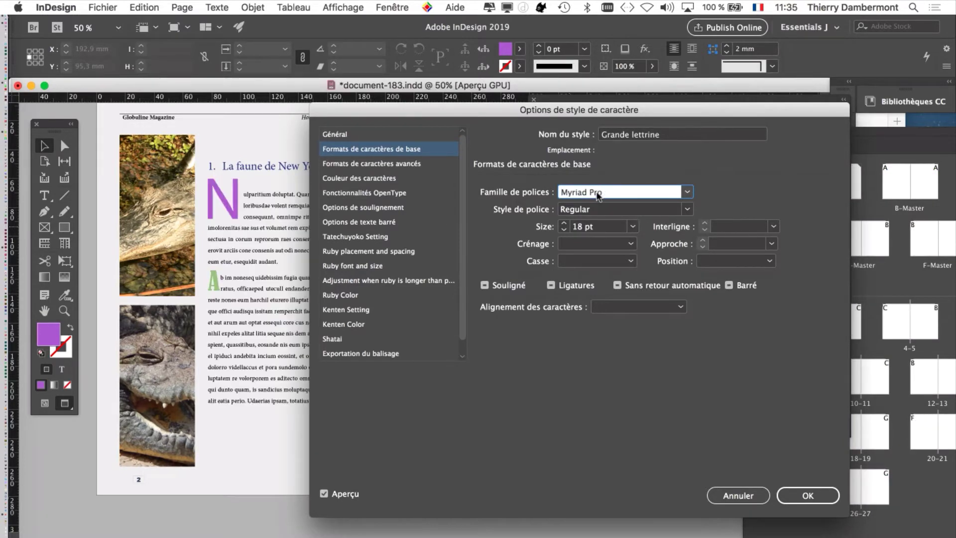
key("Up")
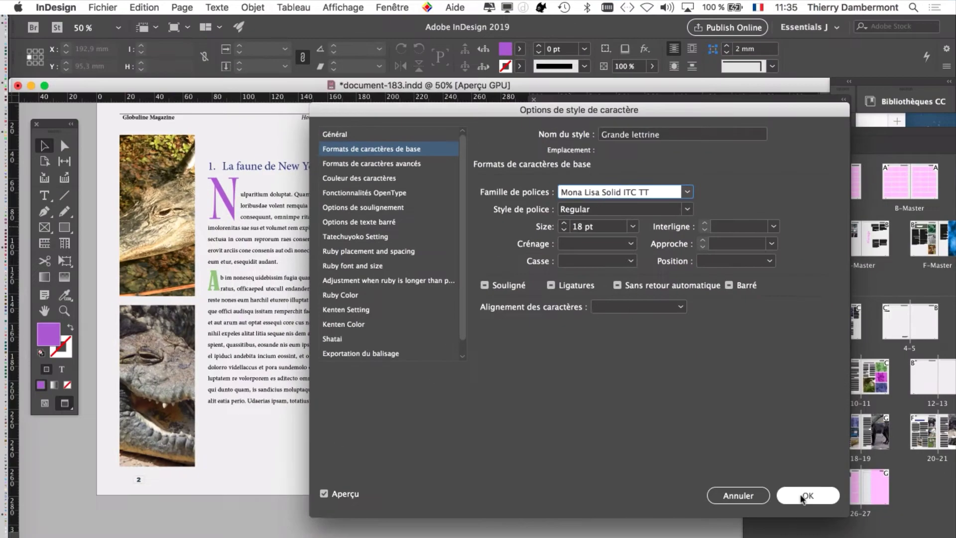
left_click(953, 537)
scroll(219, 232, "up", 1)
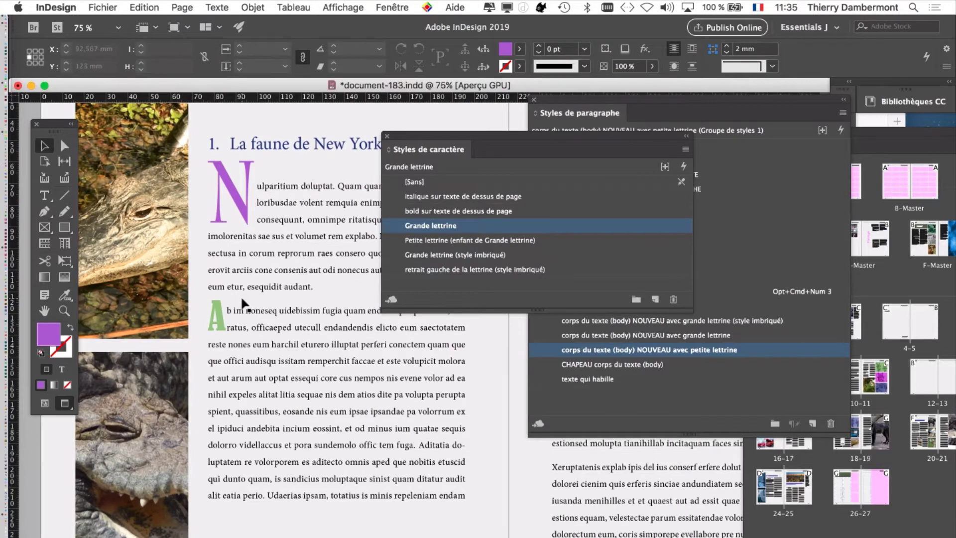
Save the document under the new name document-184.indd in the Dossier document-183 folder
left_click(102, 7)
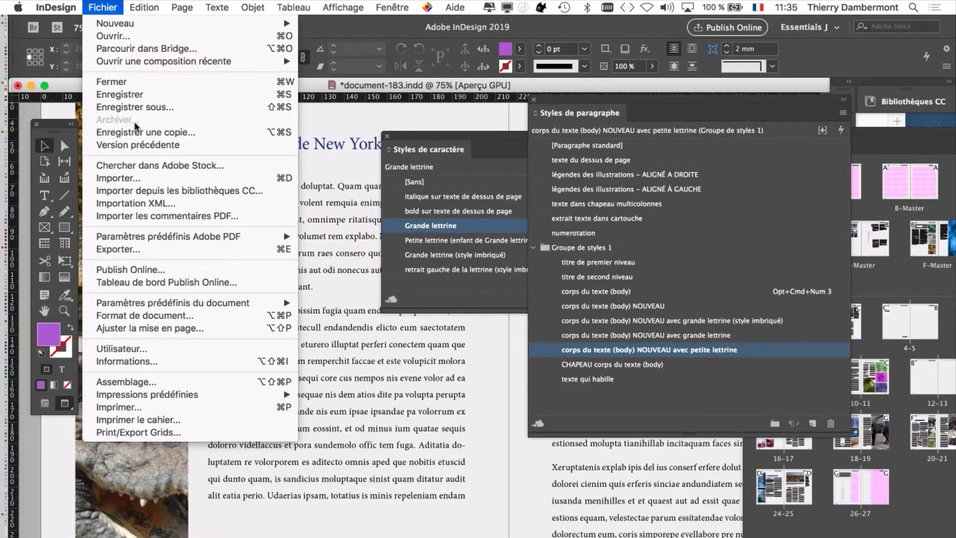
left_click(135, 106)
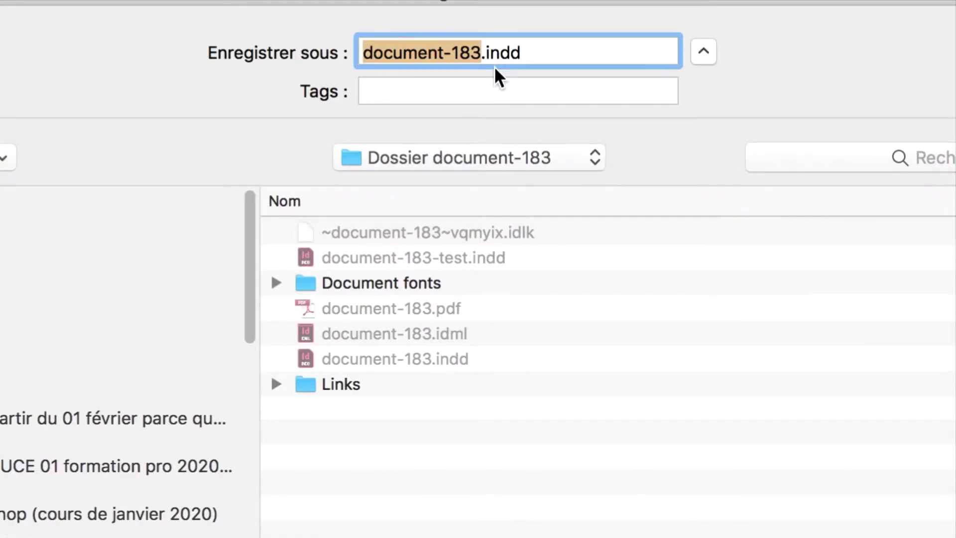
left_click(493, 62)
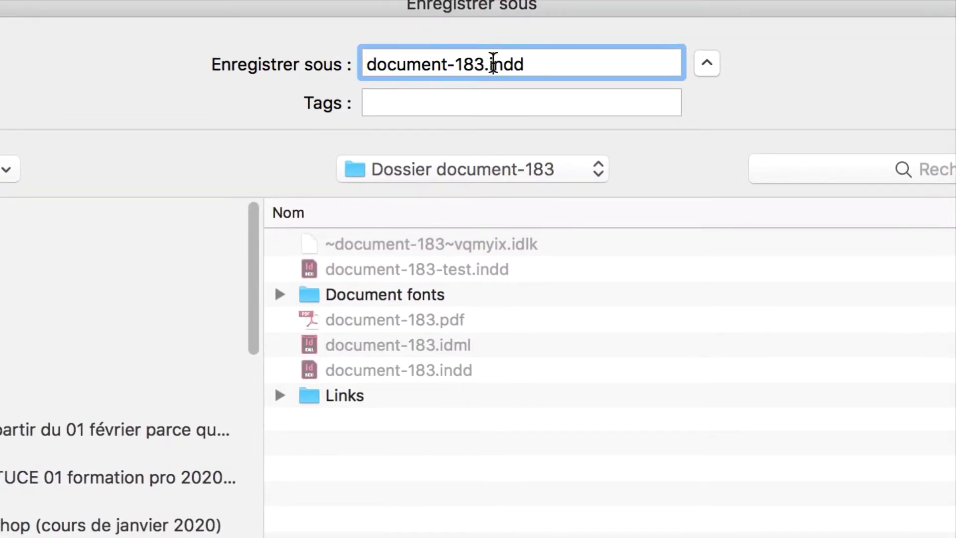
left_click_drag(473, 61, 482, 61)
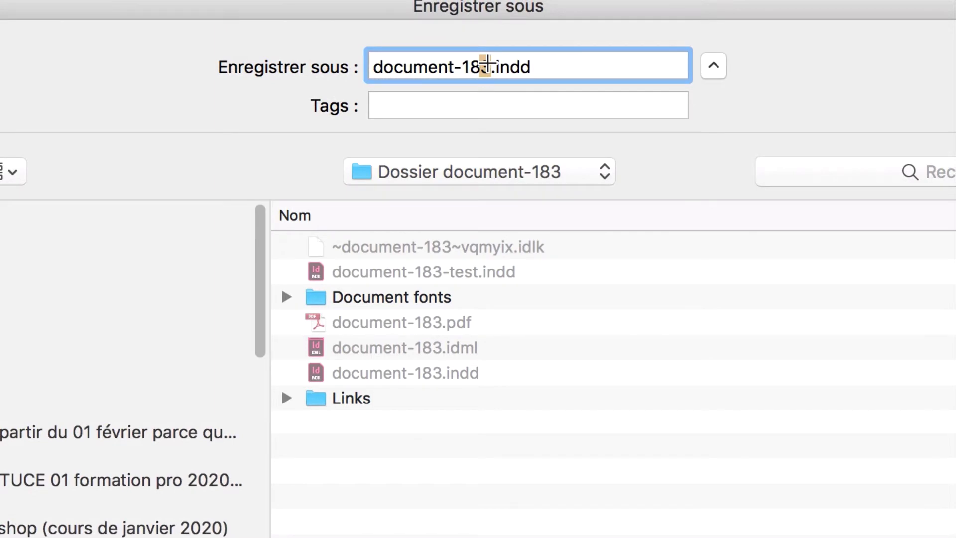
type("4")
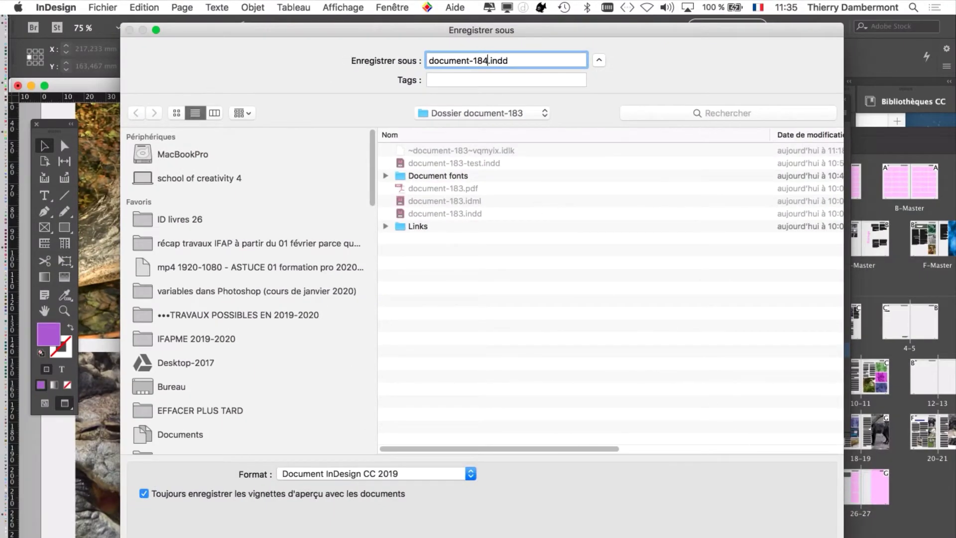
key("Return")
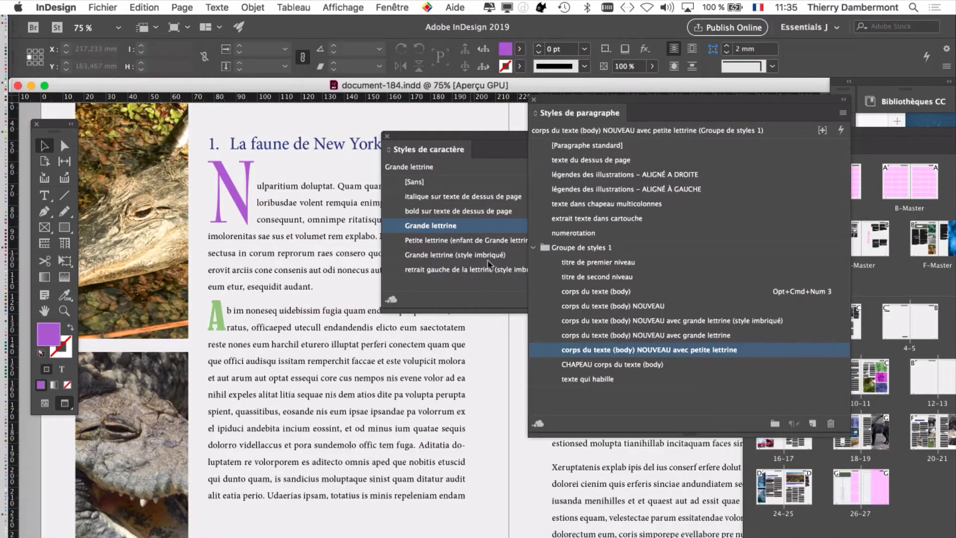
Close the Styles de paragraphe and Styles de caractère panels to clear the view of the page spreads
key("super+minus")
key("super+minus")
key("super+minus")
key("super+minus")
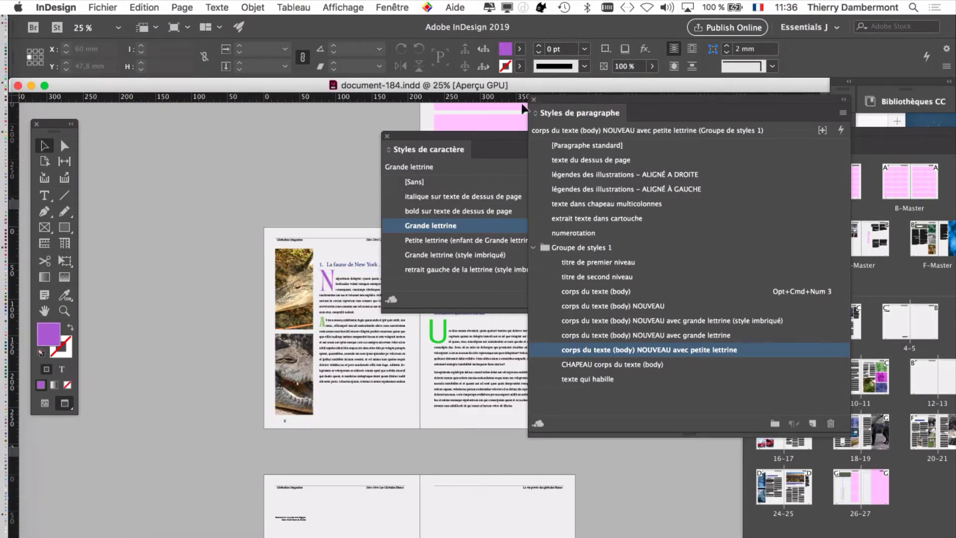
left_click(533, 99)
left_click(387, 136)
Examine the drop caps and text columns on the spread headed Les beaux poulains de la savane
scroll(478, 326, "down", 5)
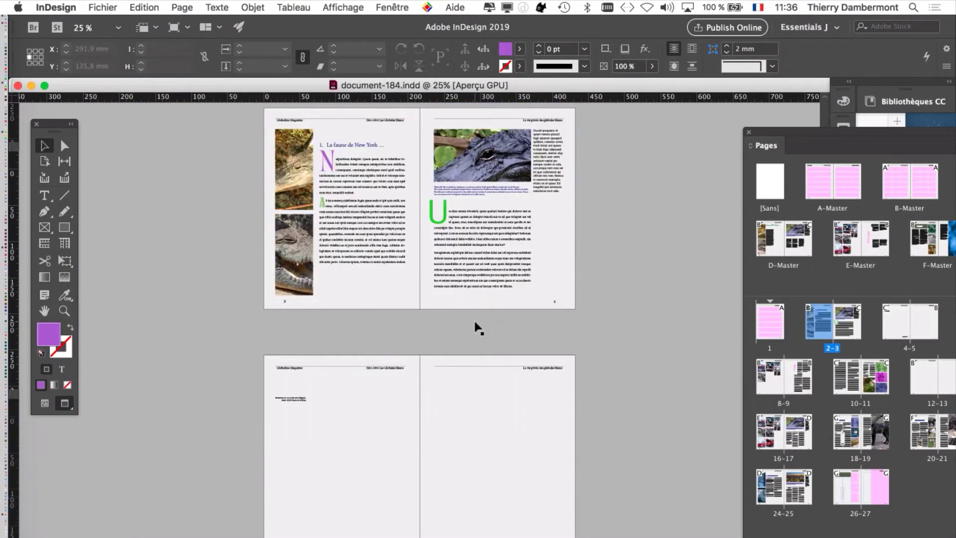
scroll(475, 323, "down", 5)
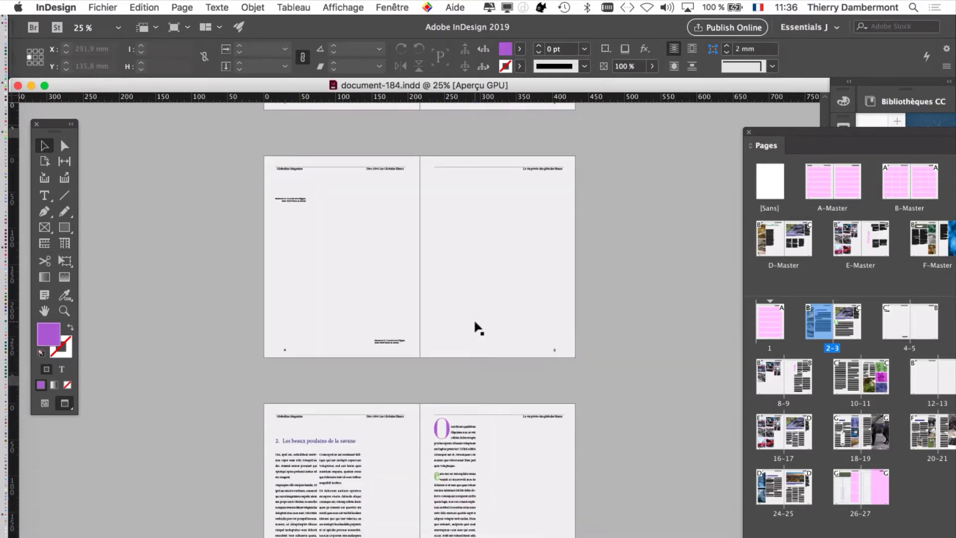
scroll(474, 318, "down", 3)
key("super+equal")
key("super+equal")
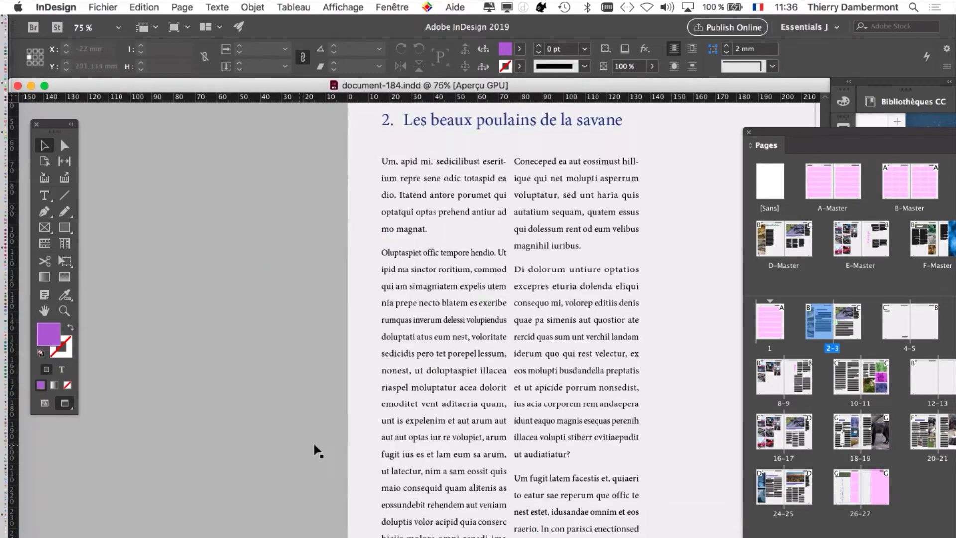
scroll(518, 388, "down", 3)
scroll(517, 388, "right", 5)
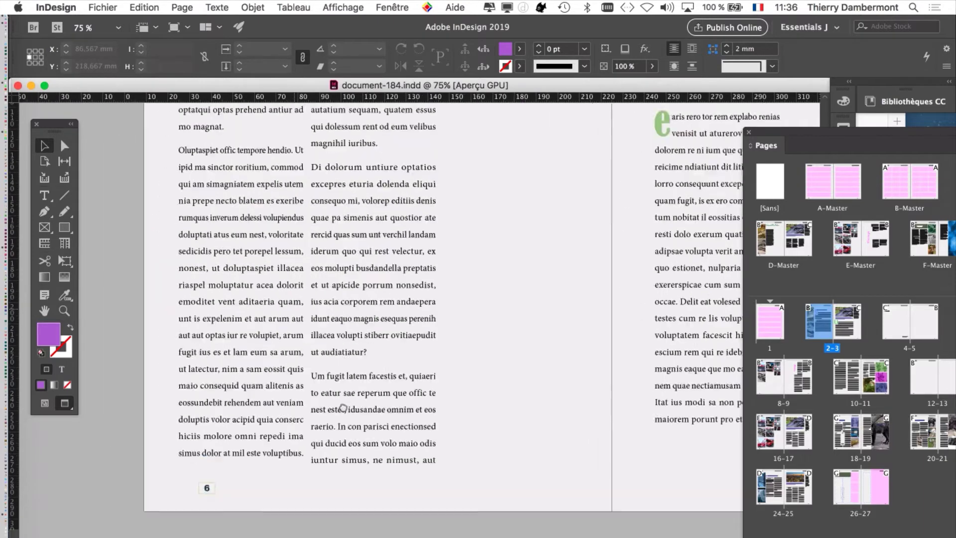
scroll(343, 409, "up", 3)
scroll(344, 408, "left", 1)
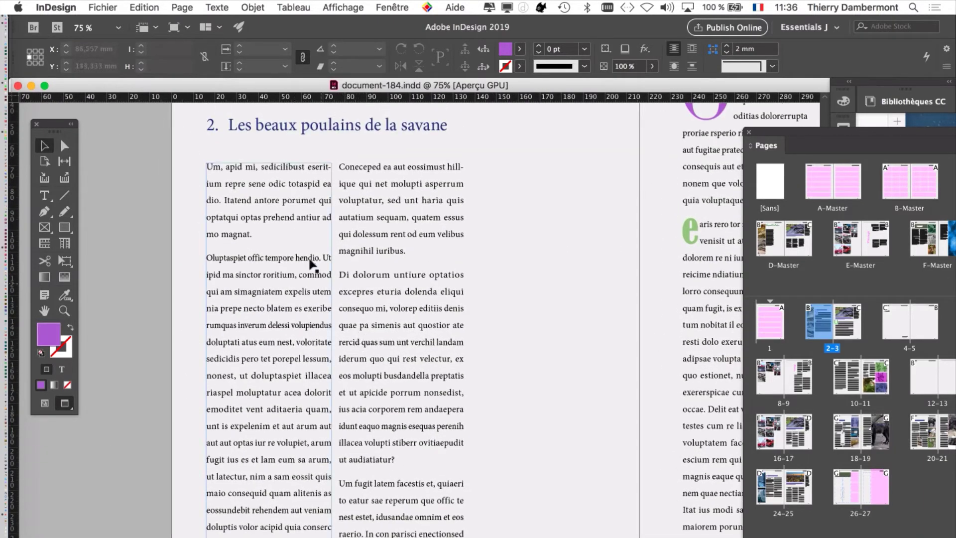
Show the guides and hidden characters around the Les beaux poulains de la savane heading by switching to normal screen mode
scroll(305, 213, "up", 2, "alt")
scroll(352, 294, "up", 3)
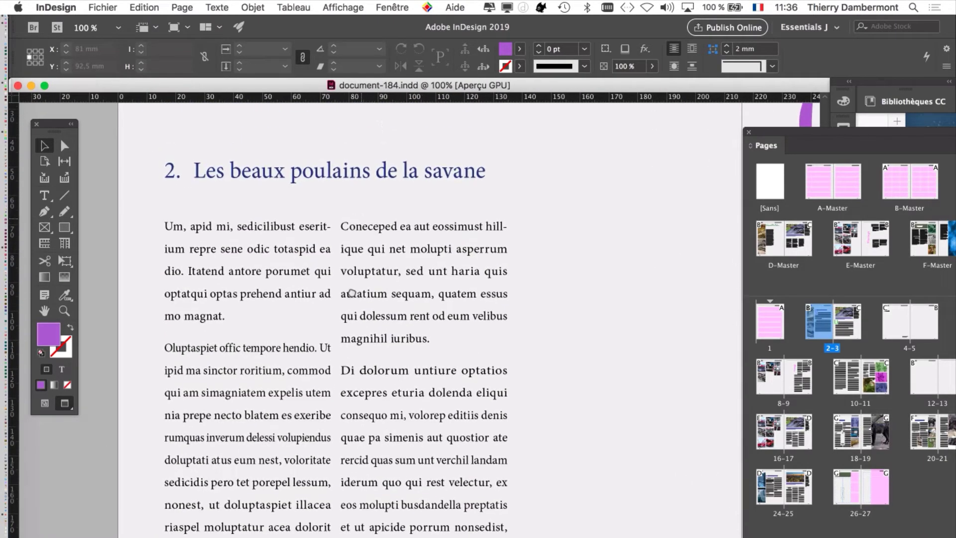
scroll(352, 294, "right", 1)
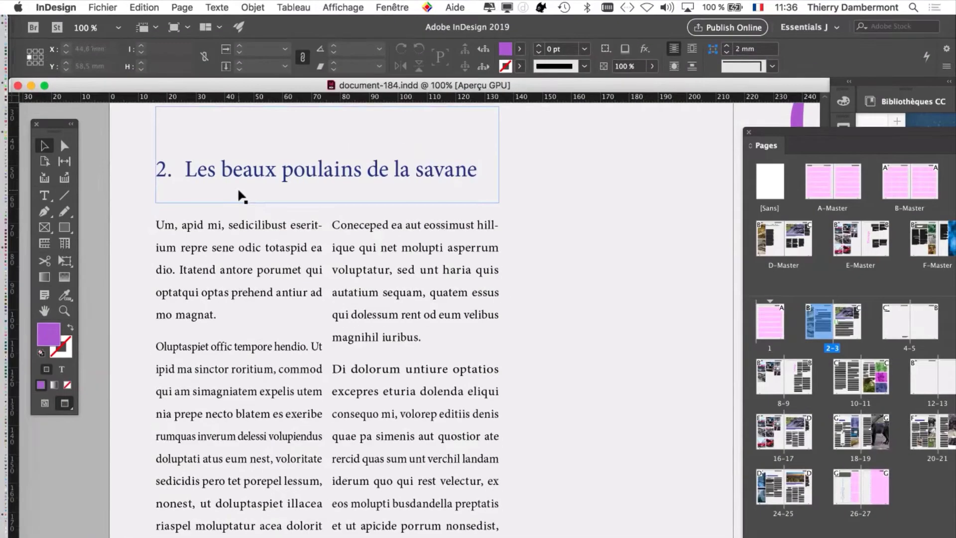
left_click(47, 405)
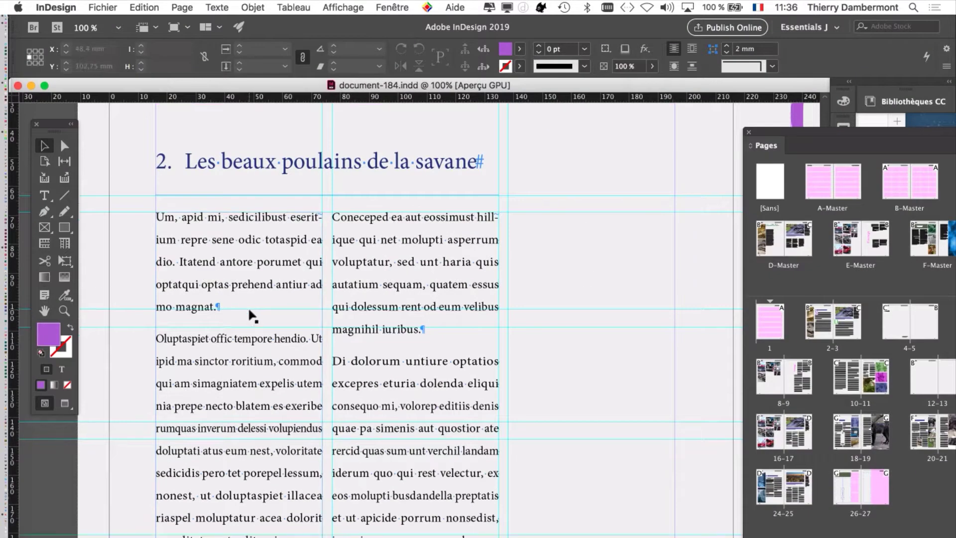
Examine the two body-text columns under the heading Les beaux poulains de la savane, selecting each column's frame in turn
scroll(249, 310, "down", 3)
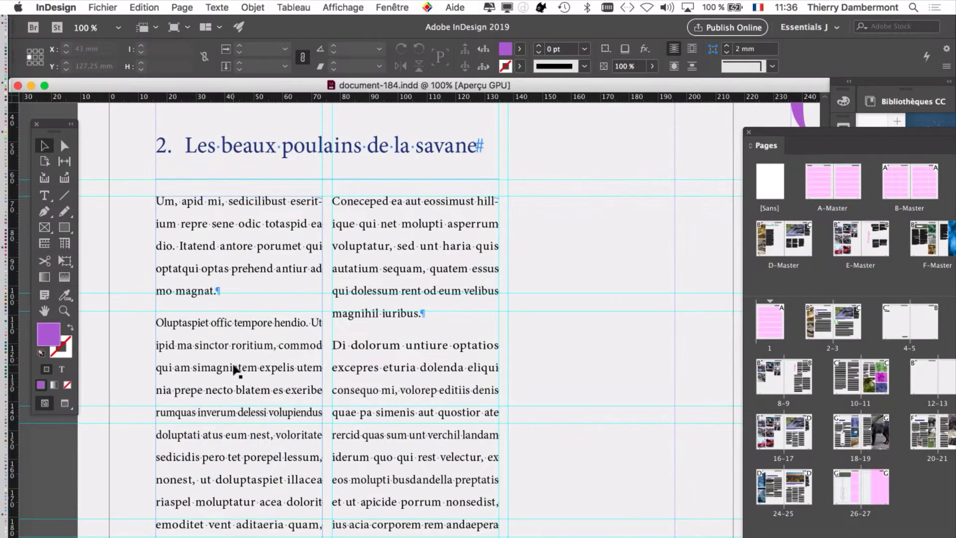
scroll(238, 371, "down", 10)
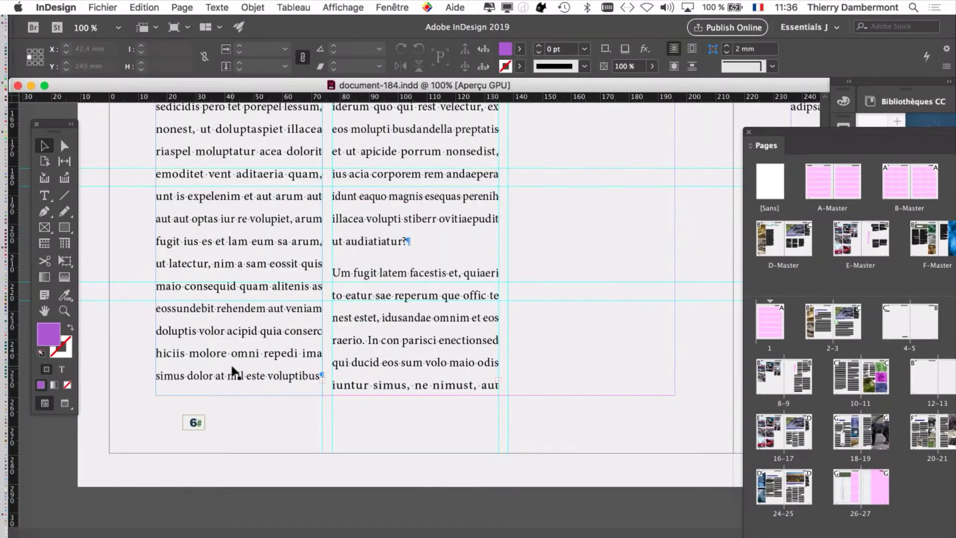
scroll(233, 369, "up", 10)
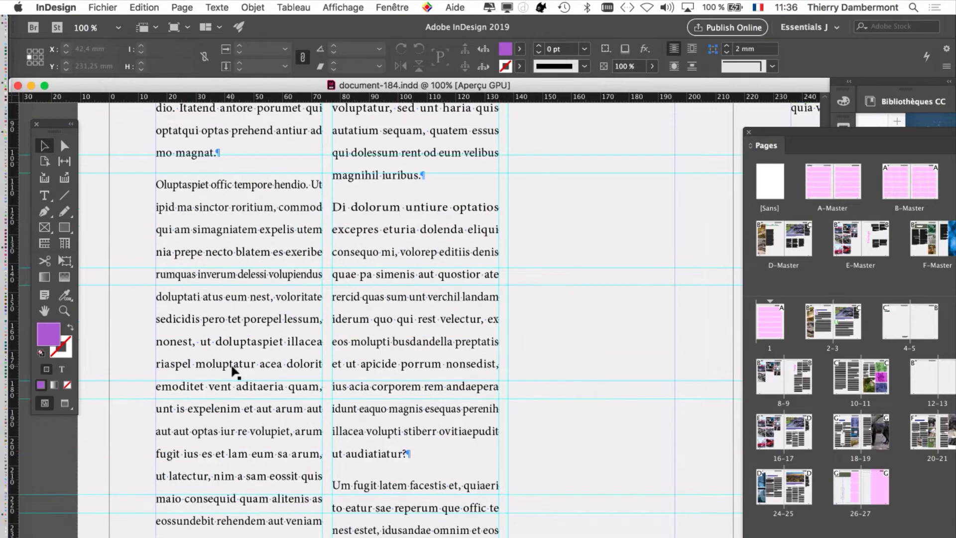
scroll(233, 371, "up", 2)
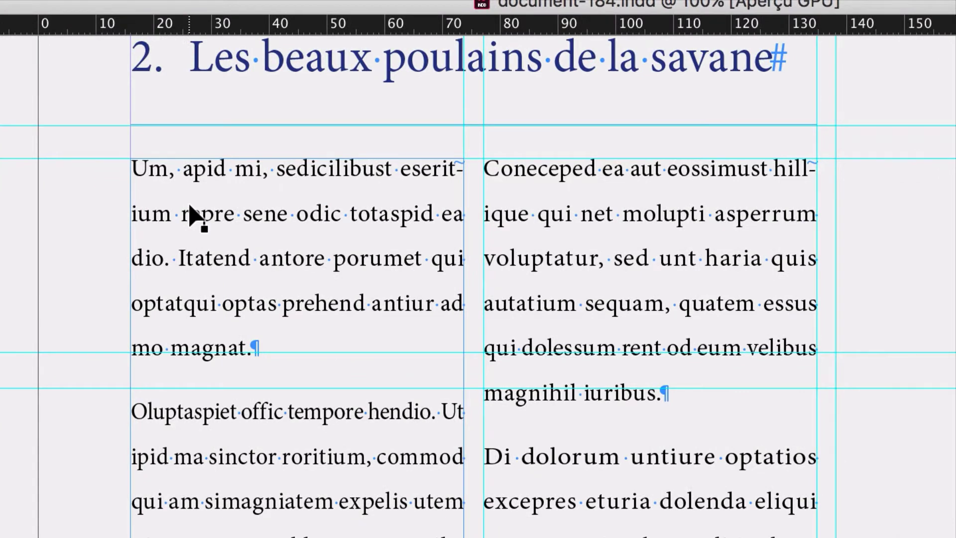
left_click(257, 234)
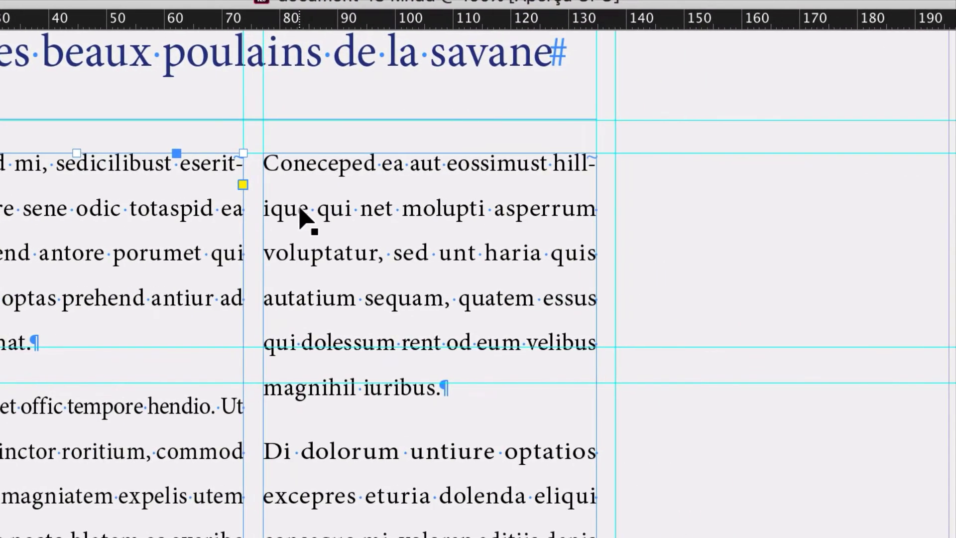
left_click(519, 226)
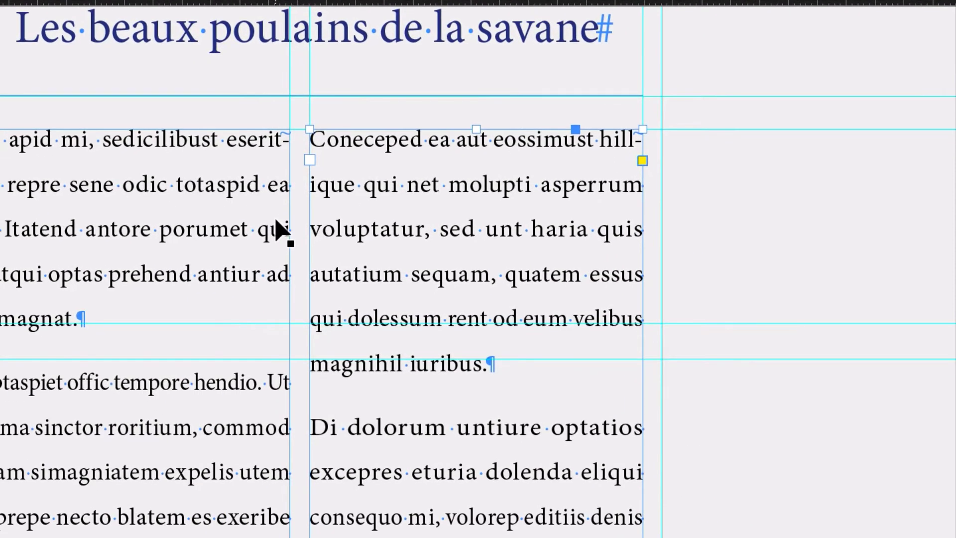
left_click(285, 209)
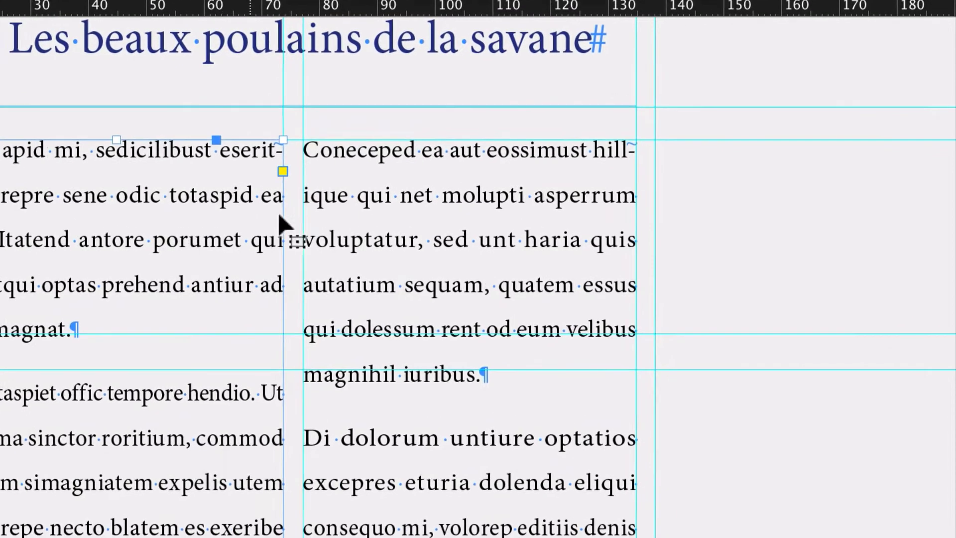
left_click(335, 219)
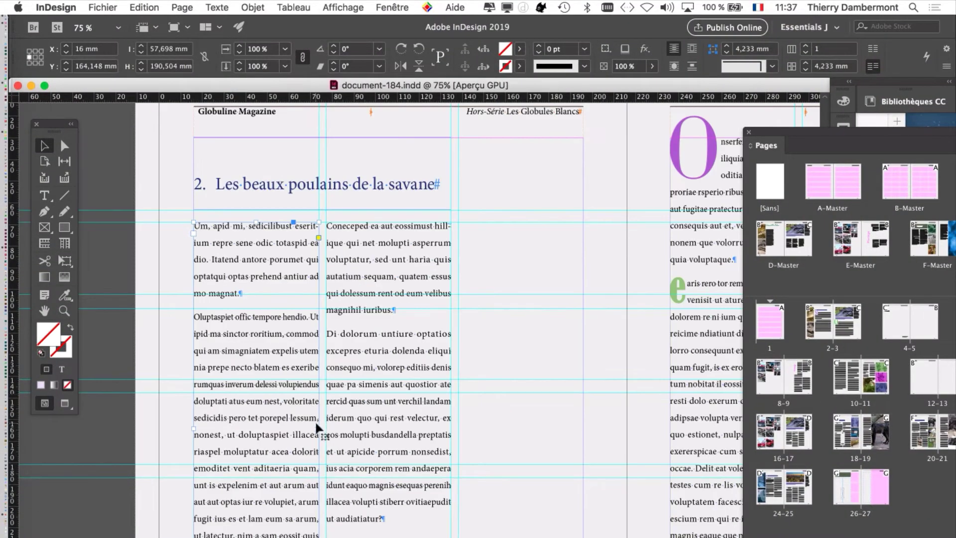
scroll(321, 393, "down", 5)
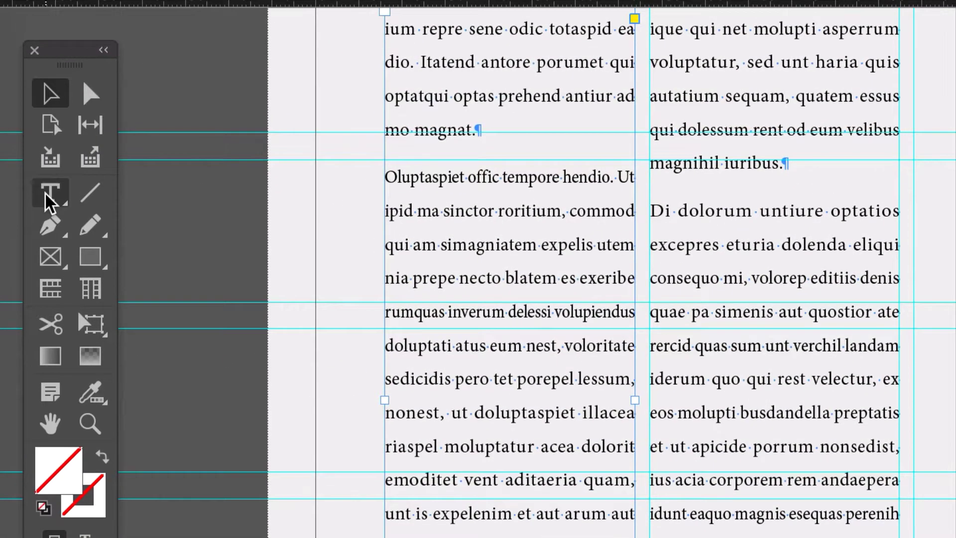
Delete the passage from "expelis utem" to "moluptatur acea" and the extra space in the first text column
left_click(47, 192)
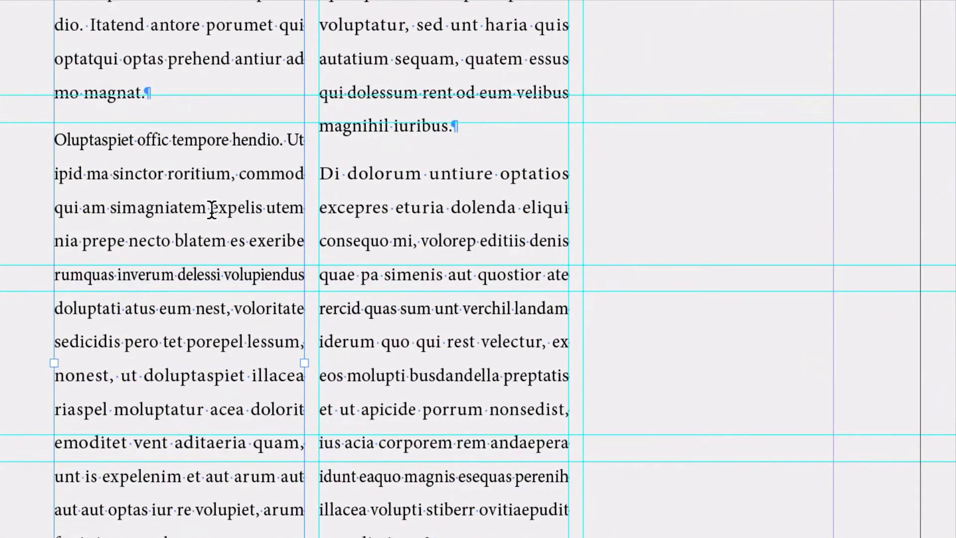
left_click(543, 245)
left_click_drag(213, 208, 240, 403)
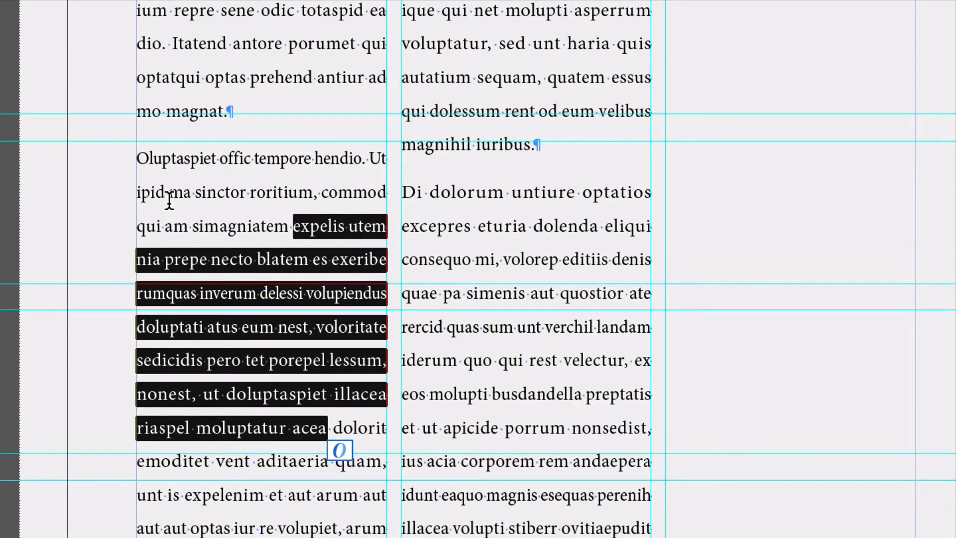
key("BackSpace")
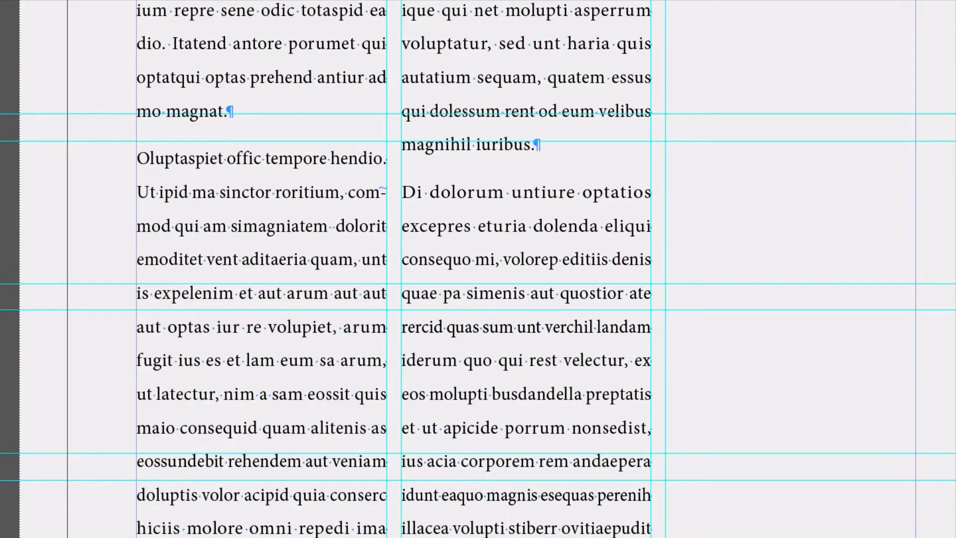
key("BackSpace")
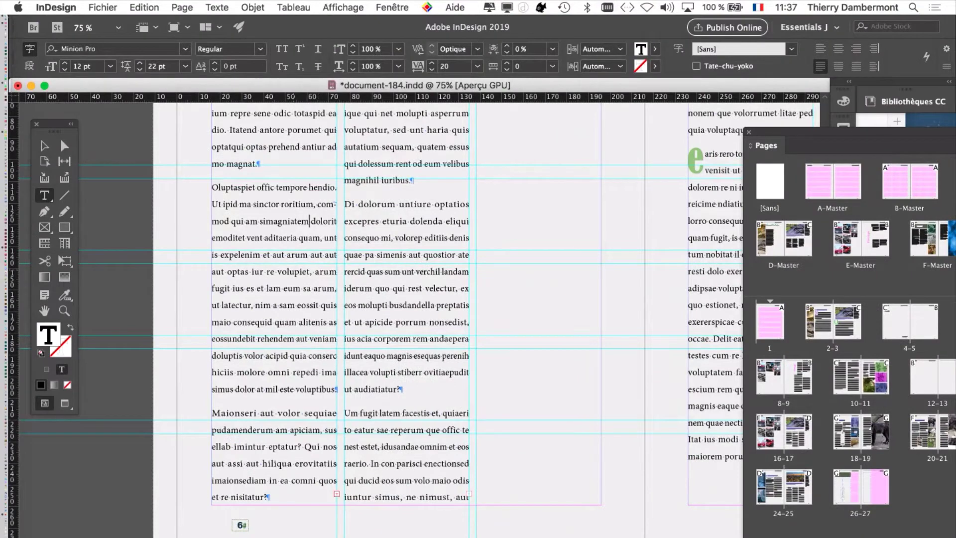
Leave text editing and undo the deletion in the first text column
key("Escape")
left_click(131, 7)
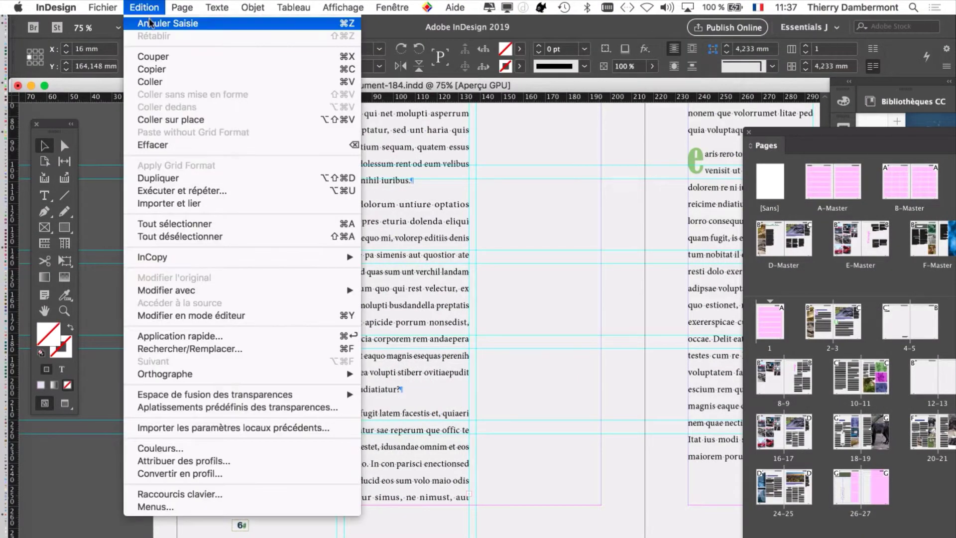
left_click(149, 24)
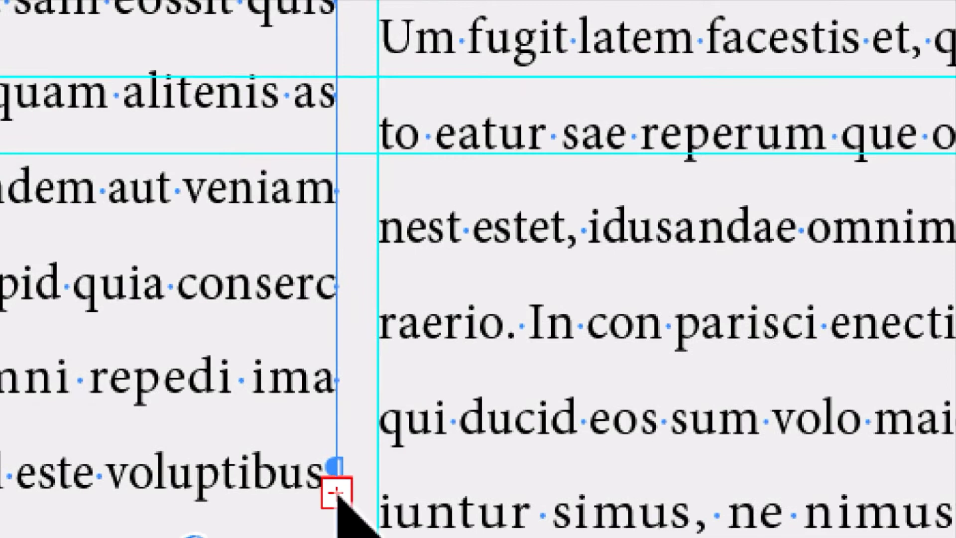
Thread the first column's overset text into the second column's text frame
left_click(348, 480)
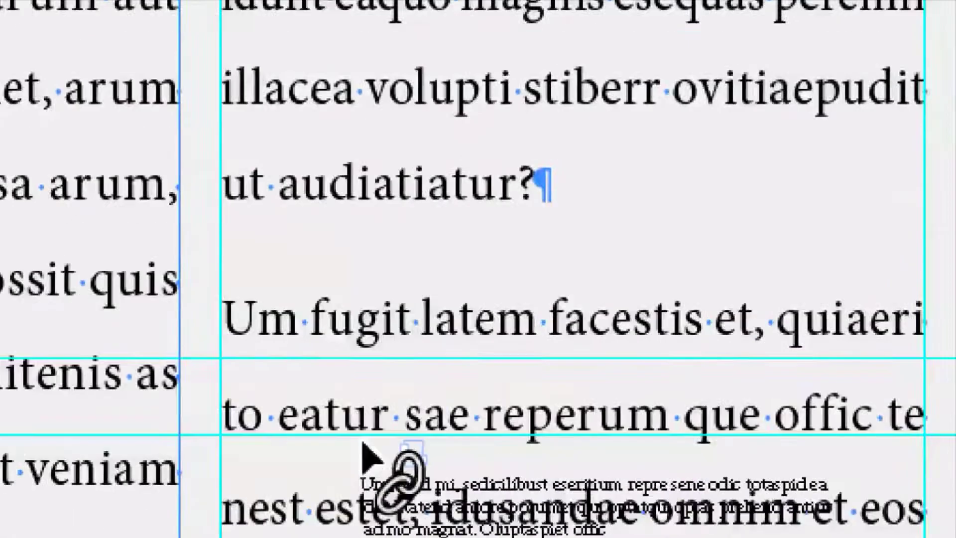
left_click(543, 302)
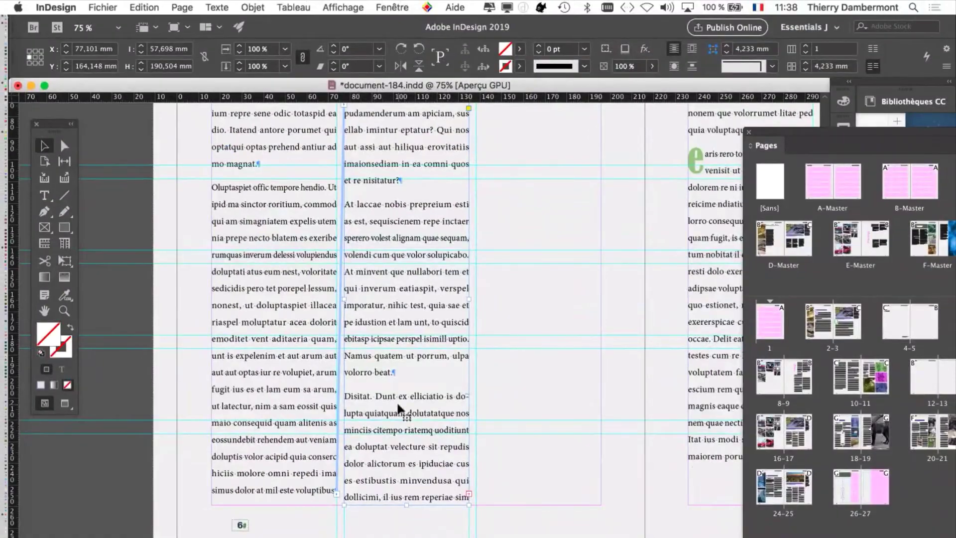
scroll(398, 409, "up", 2)
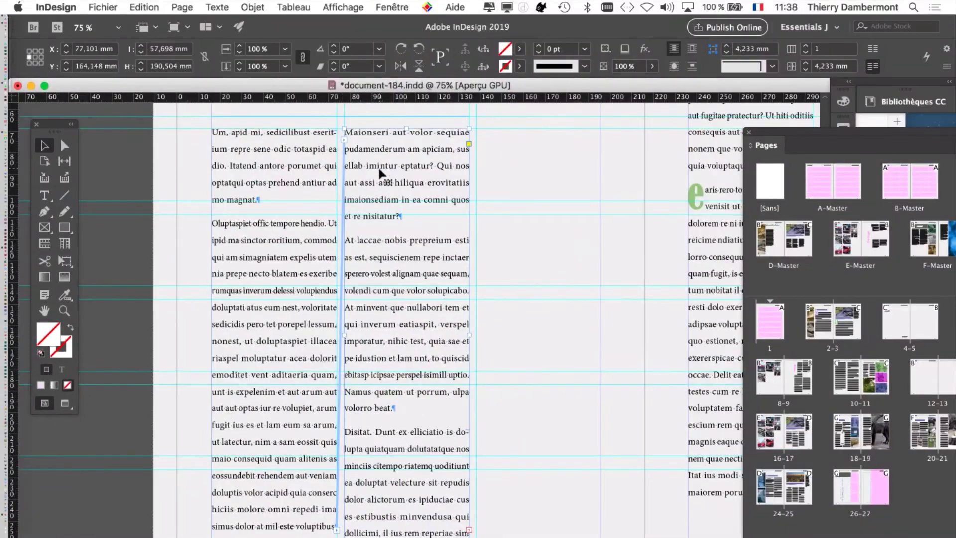
Look up the text-threading display option, Masquer le chaînage du texte, among the view extras
left_click_drag(371, 149, 478, 182)
left_click_drag(462, 222, 401, 182)
left_click(352, 6)
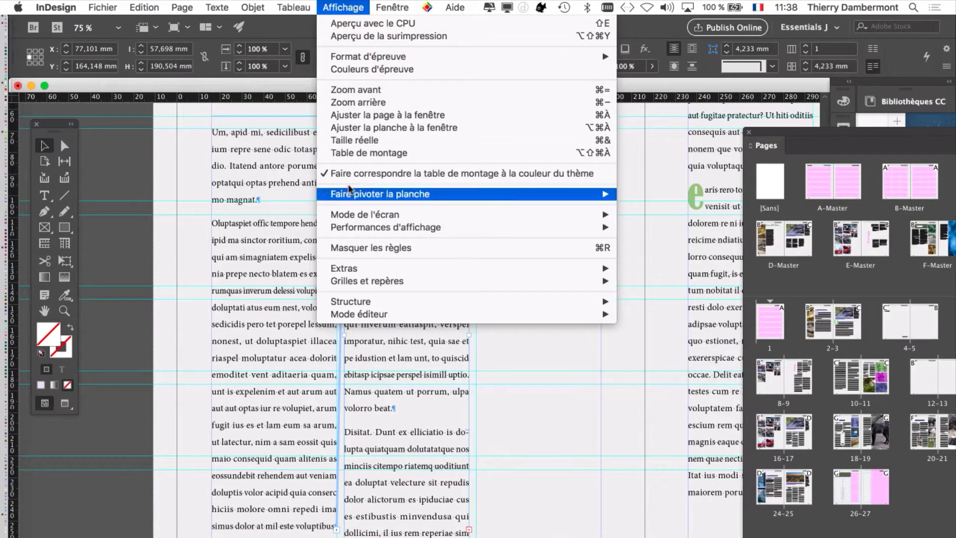
mouse_move(355, 268)
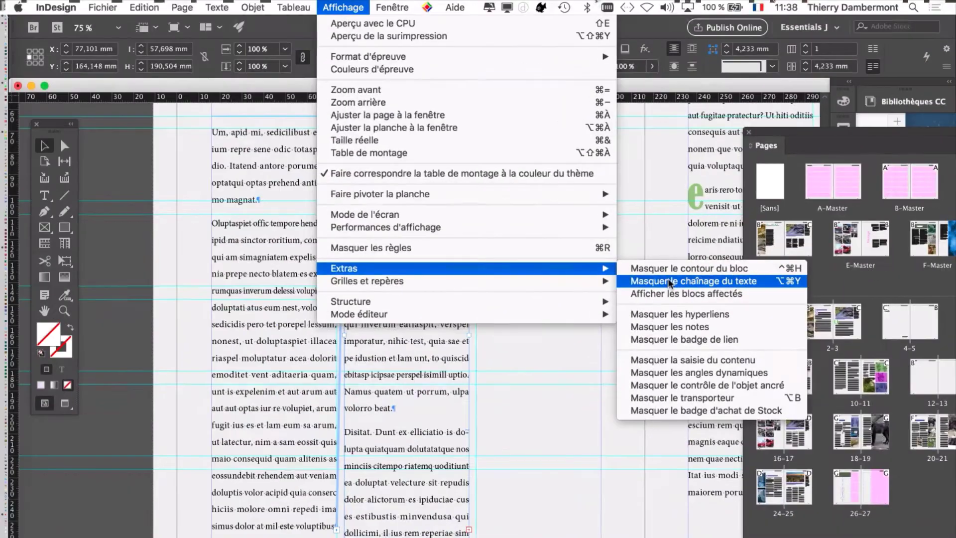
left_click(670, 282)
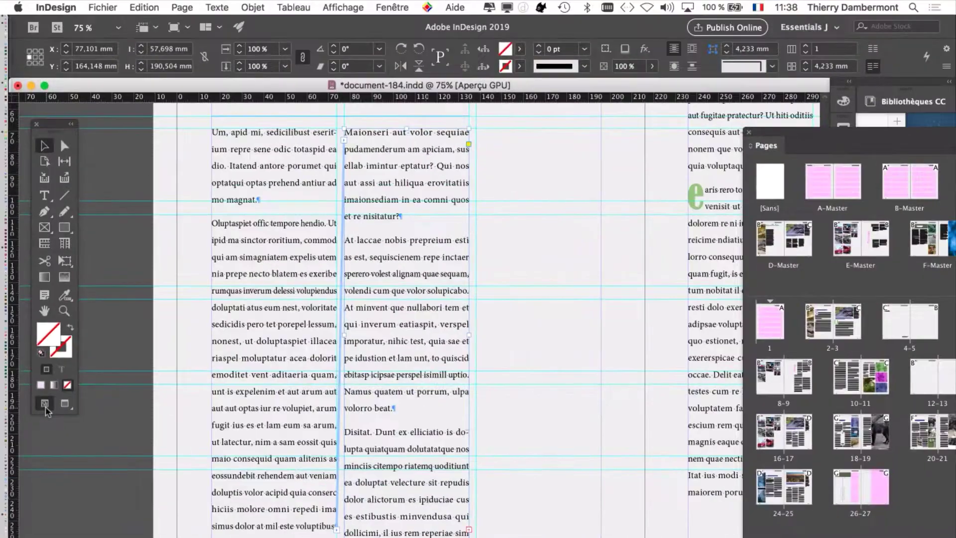
Move the second column's frame away from the first to expose the thread line, and return it to its guides
key("w")
left_click(45, 406)
left_click_drag(373, 152, 567, 200)
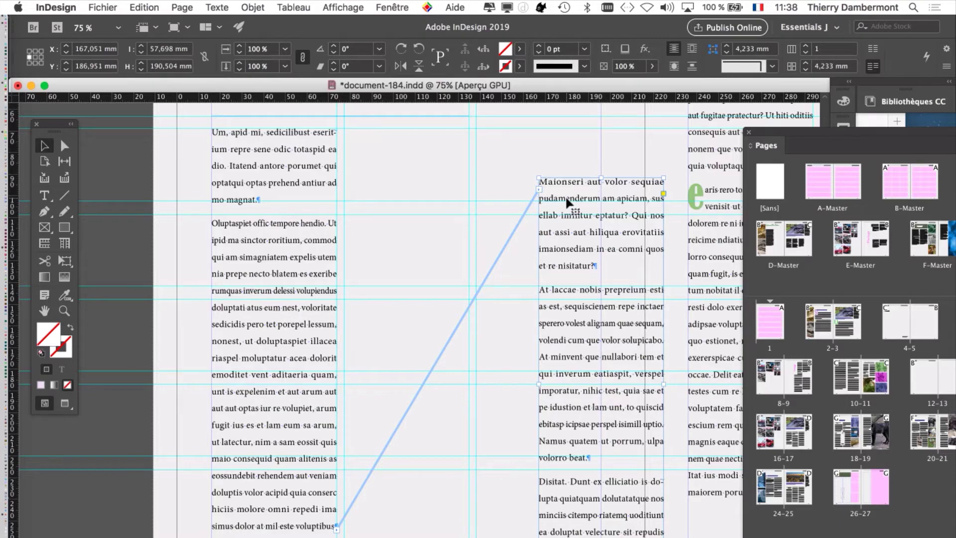
left_click_drag(566, 195, 370, 146)
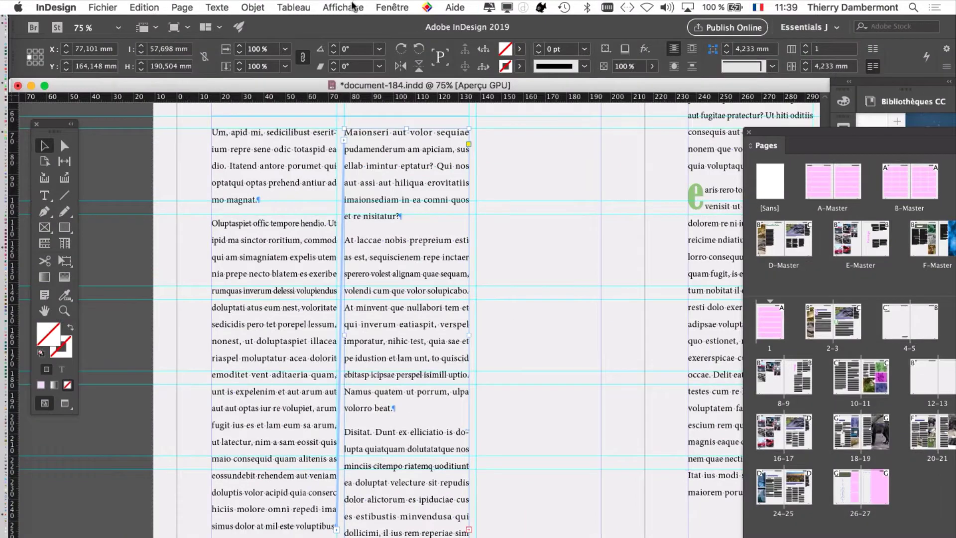
Review the text-threading entry among the view extras again without choosing it
left_click(352, 6)
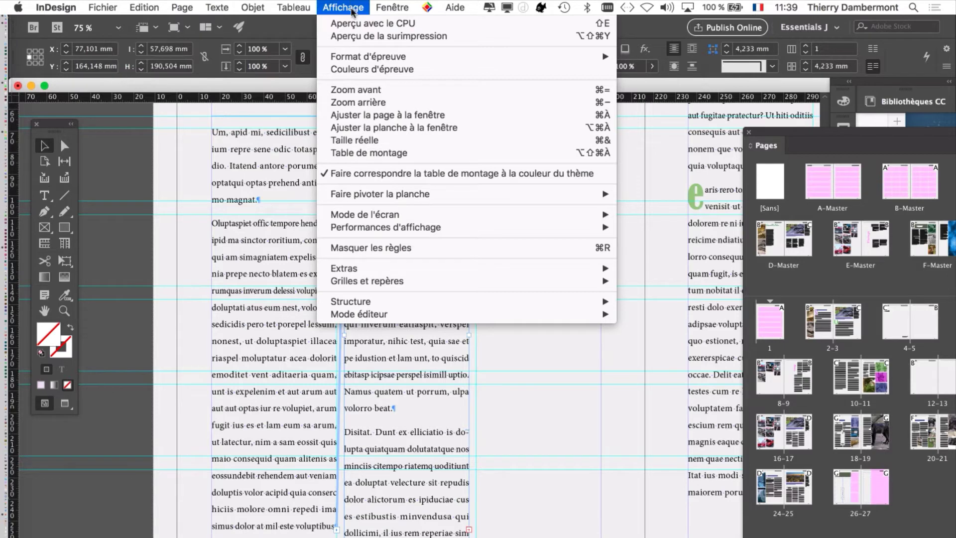
mouse_move(382, 270)
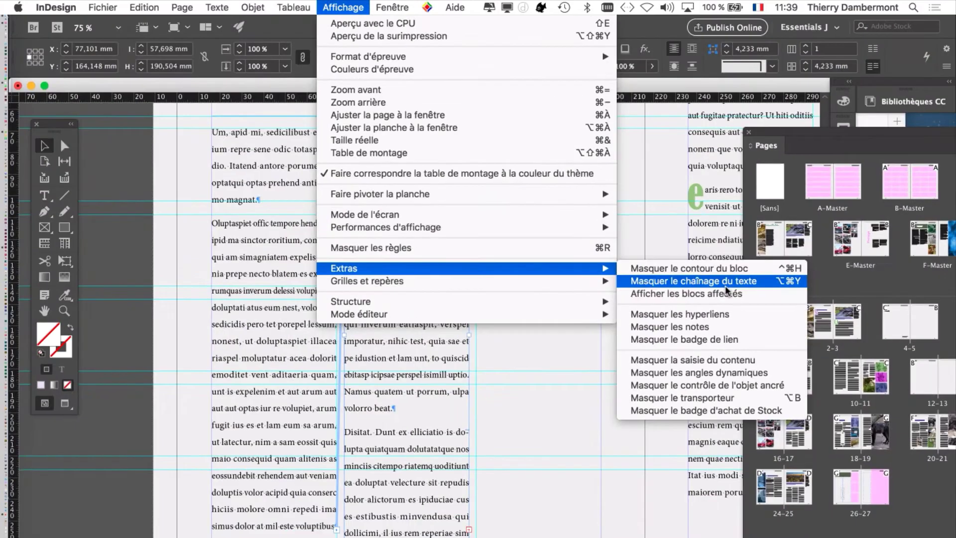
left_click(137, 233)
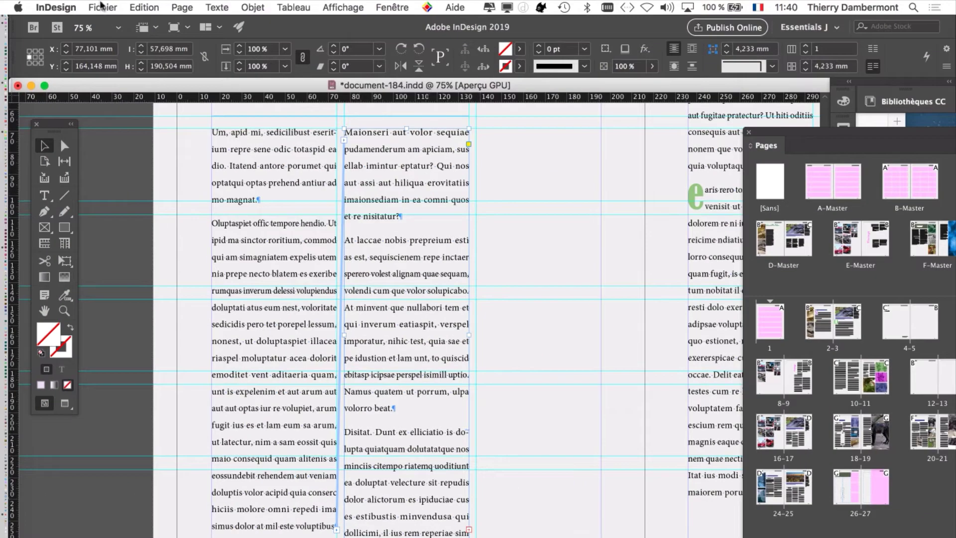
Save the document under the new name document-185.indd in the Dossier document-183 folder
left_click(103, 7)
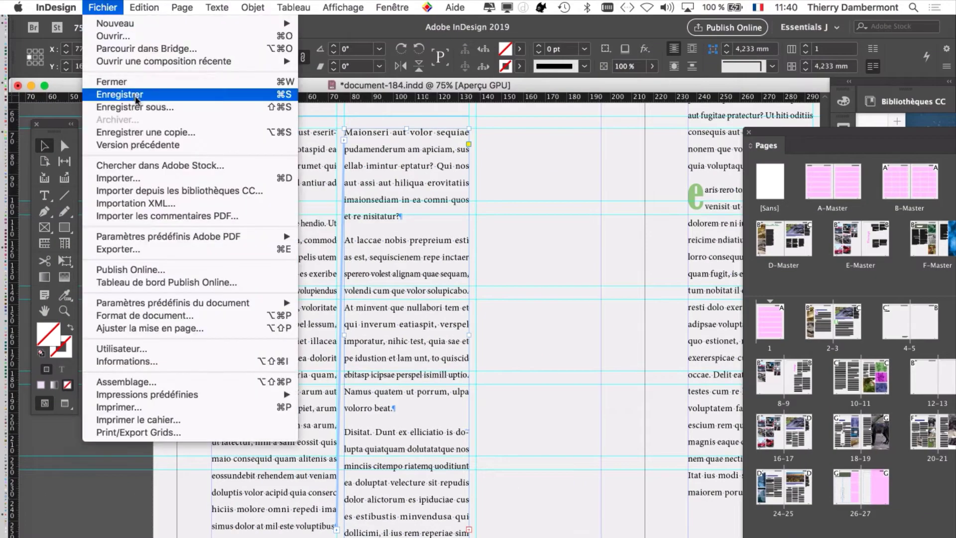
left_click(136, 107)
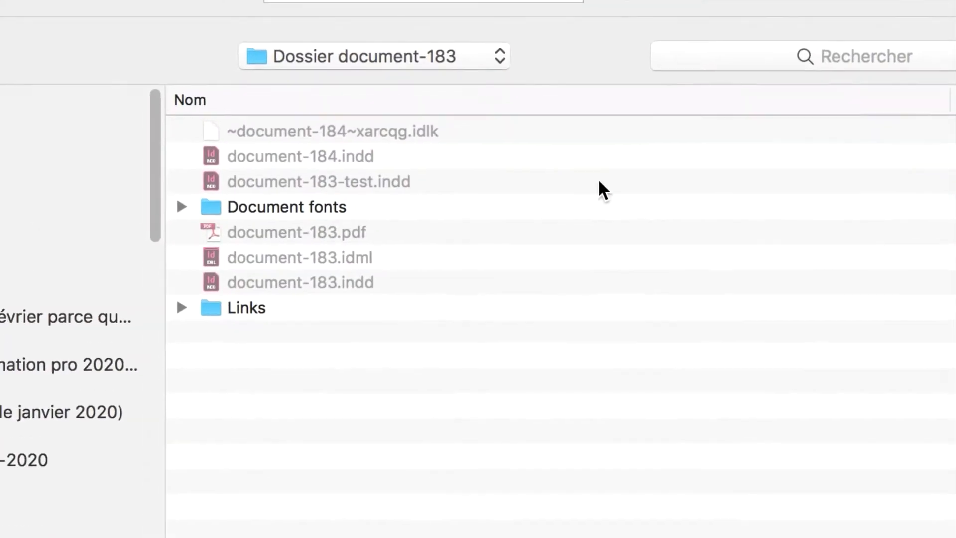
left_click(536, 100)
left_click_drag(540, 103, 523, 103)
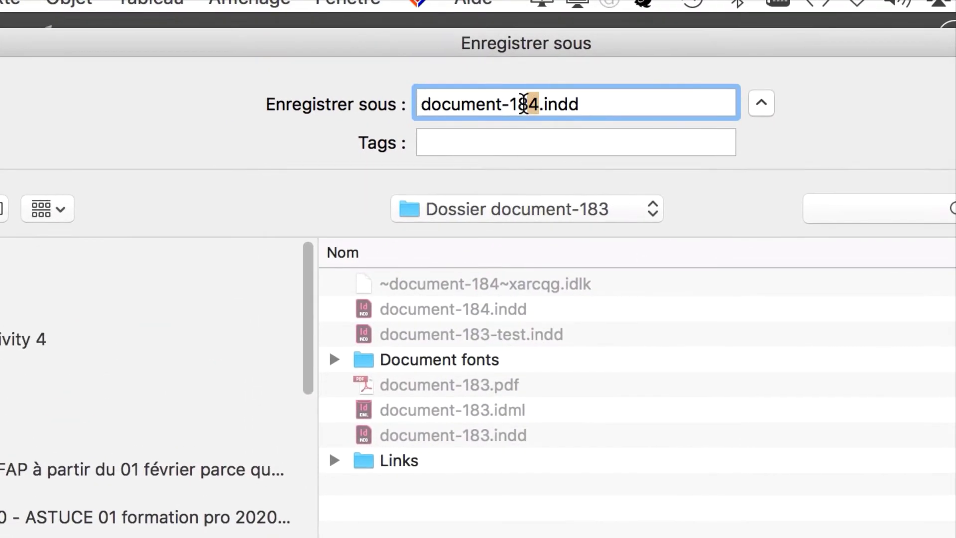
type("5")
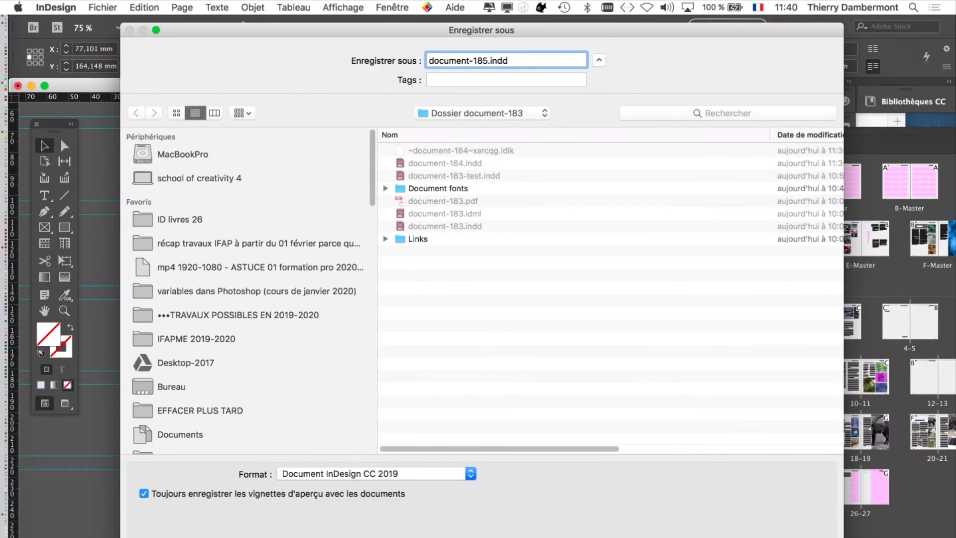
key("Return")
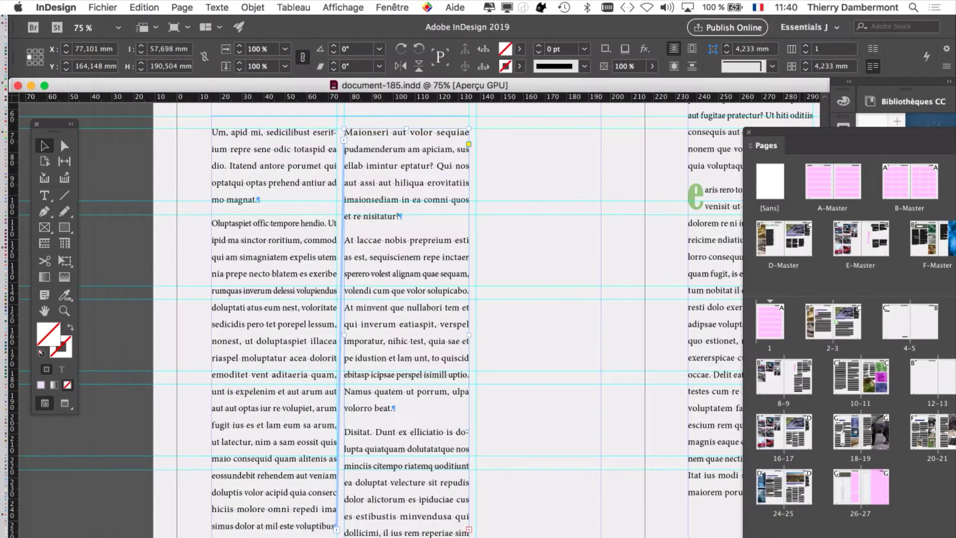
Deselect everything and bring up the Styles de caractère panel beside the text columns
key("super+shift+a")
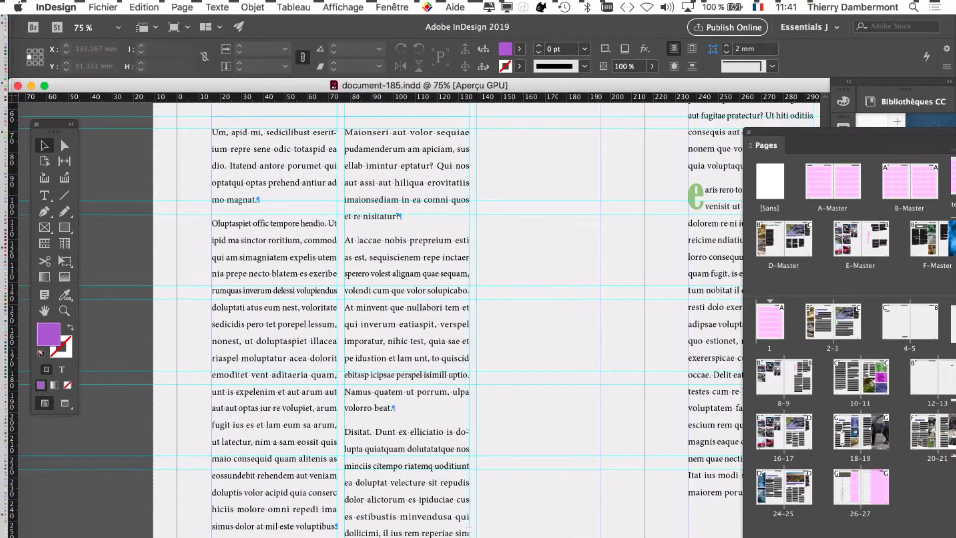
left_click(217, 7)
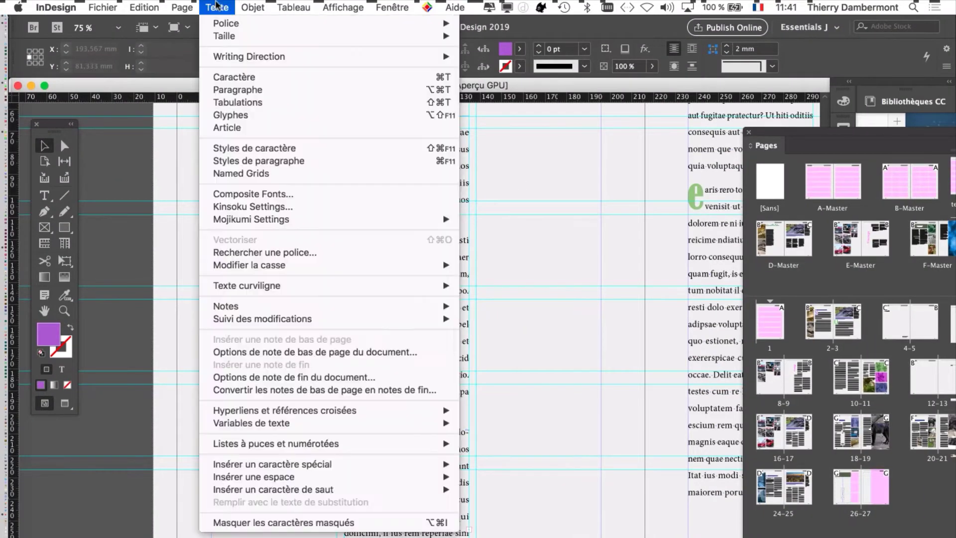
left_click(275, 148)
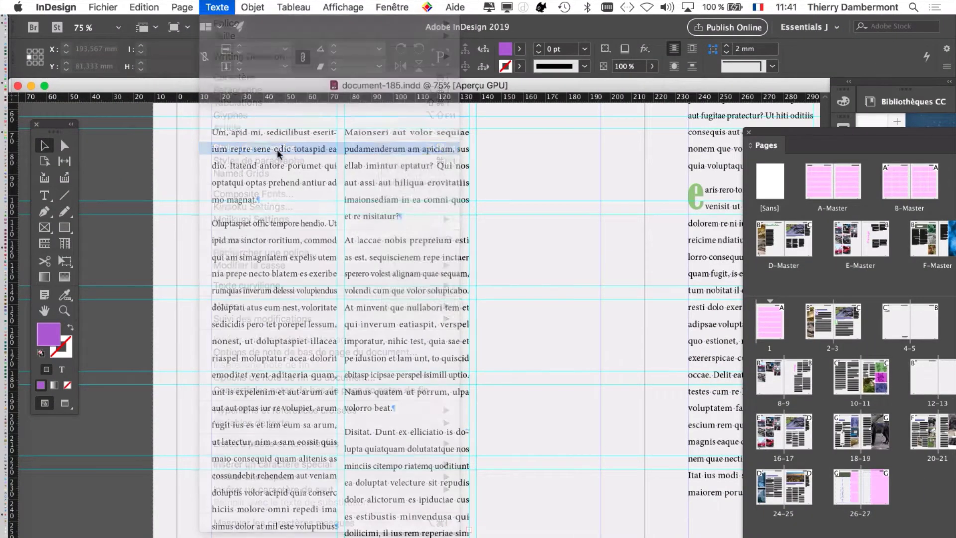
left_click_drag(530, 142, 644, 156)
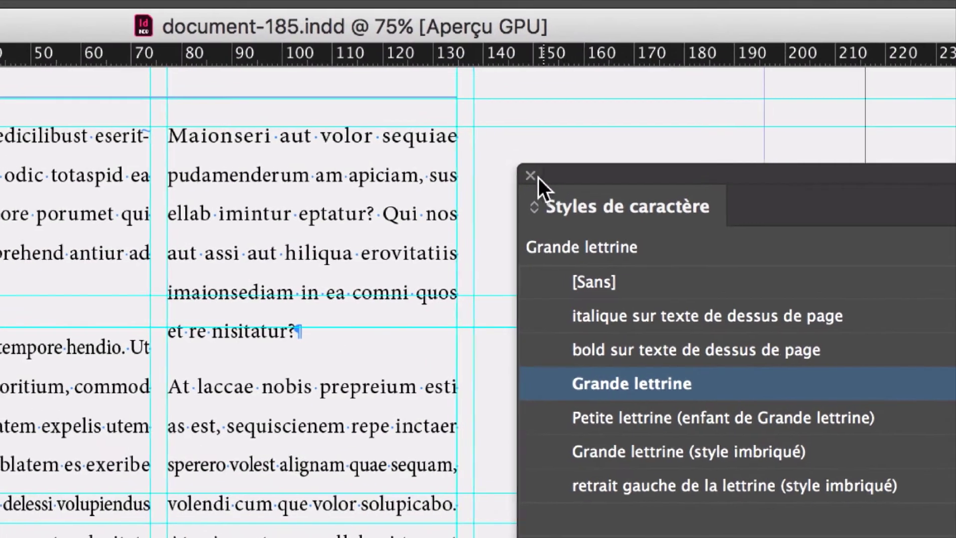
Close the Styles de caractère panel and place the Styles de paragraphe panel near the text columns instead
left_click(337, 5)
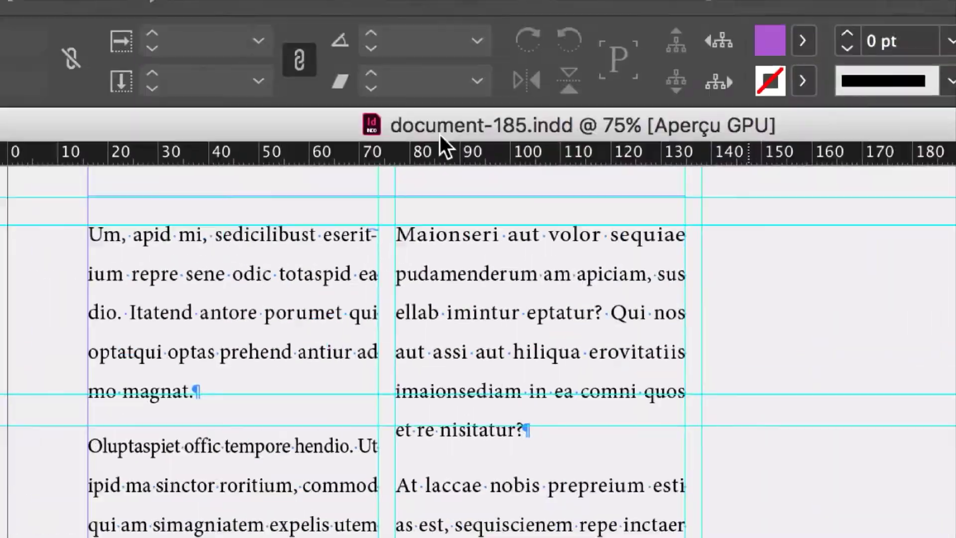
left_click(376, 19)
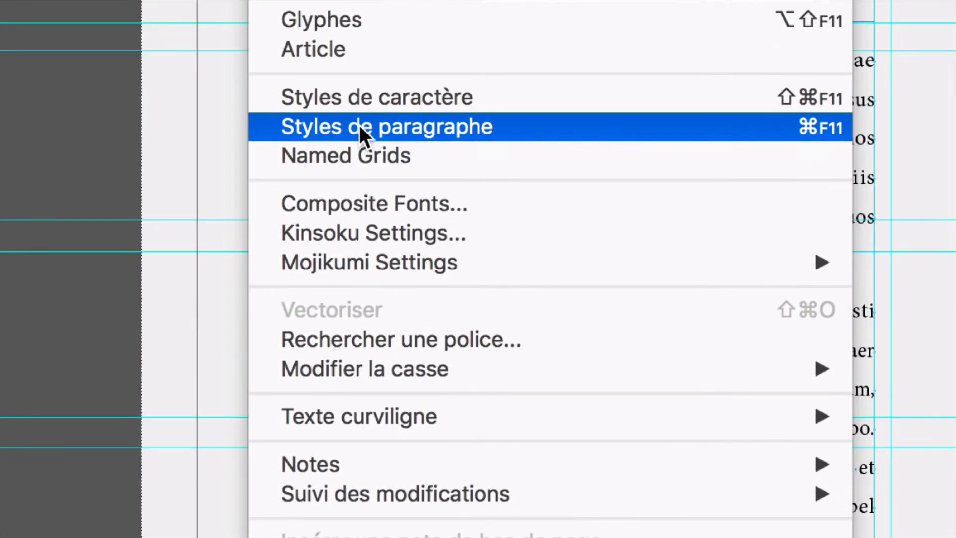
left_click(384, 238)
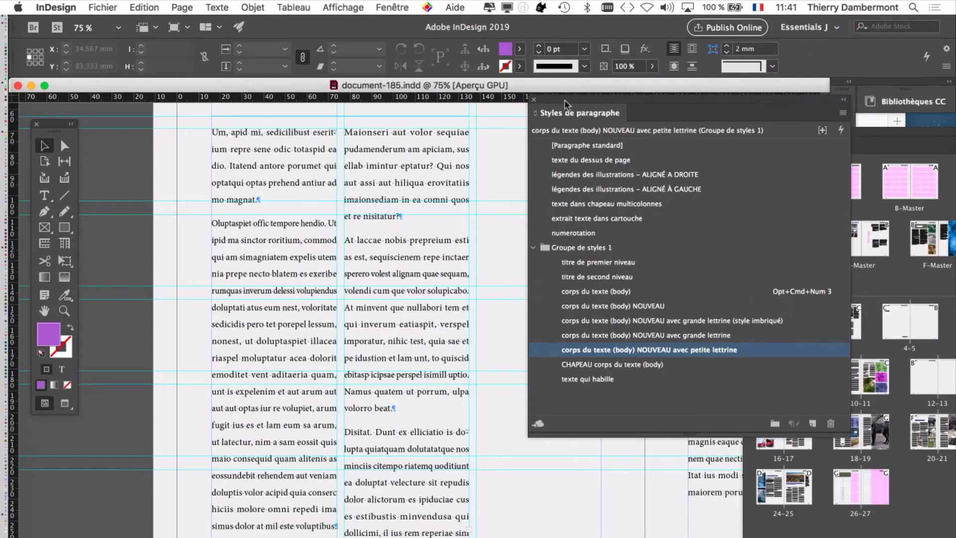
left_click_drag(546, 170, 439, 143)
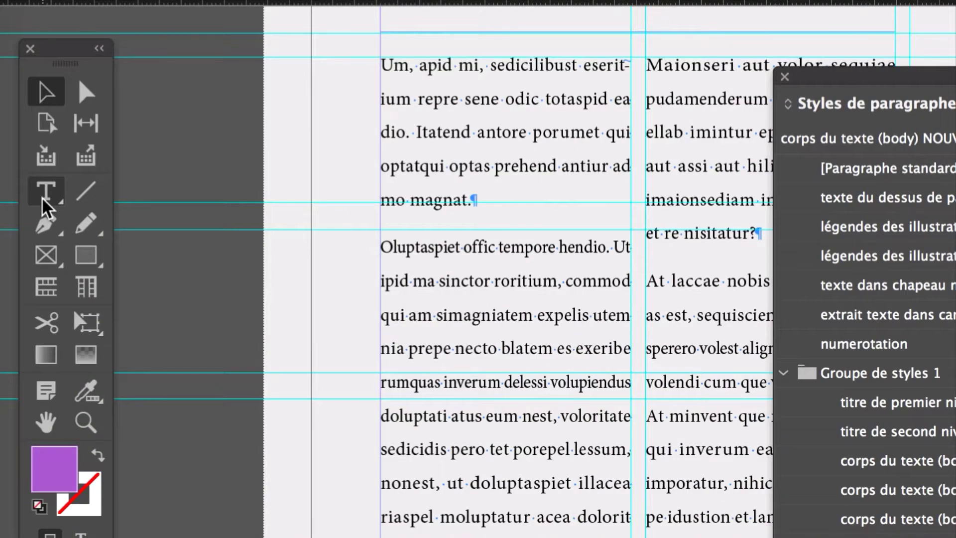
Apply the paragraph style corps du texte (body) NOUVEAU avec grande lettrine to the first paragraph of the first column
left_click(44, 200)
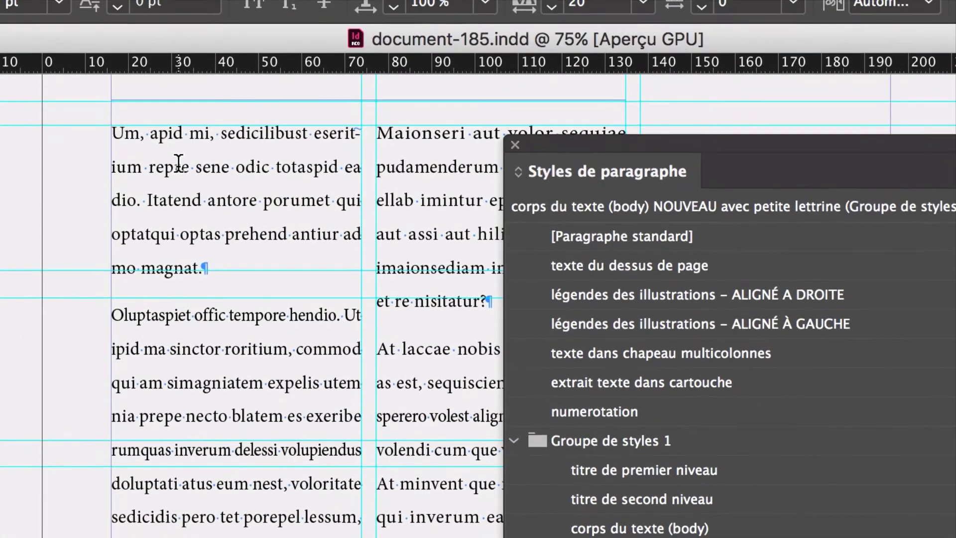
left_click(179, 163)
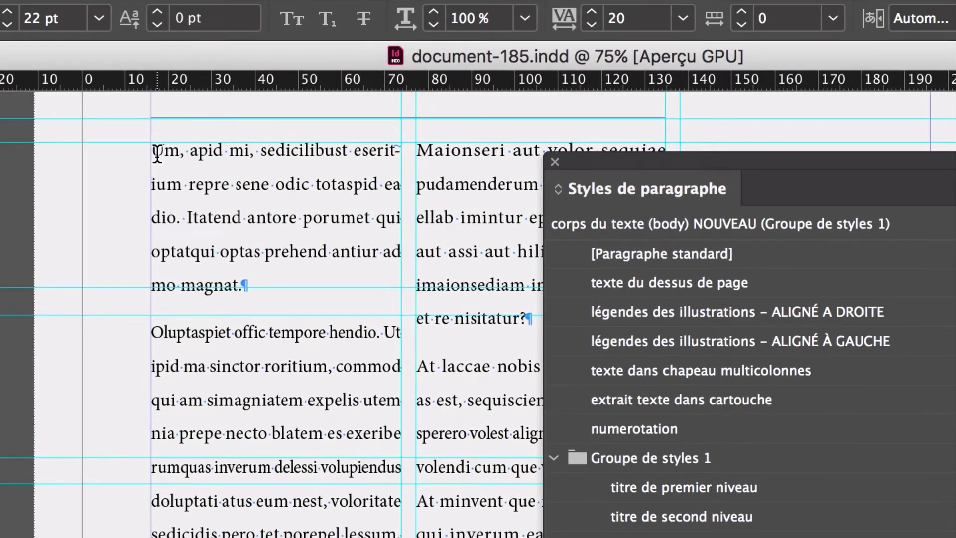
left_click_drag(157, 152, 249, 298)
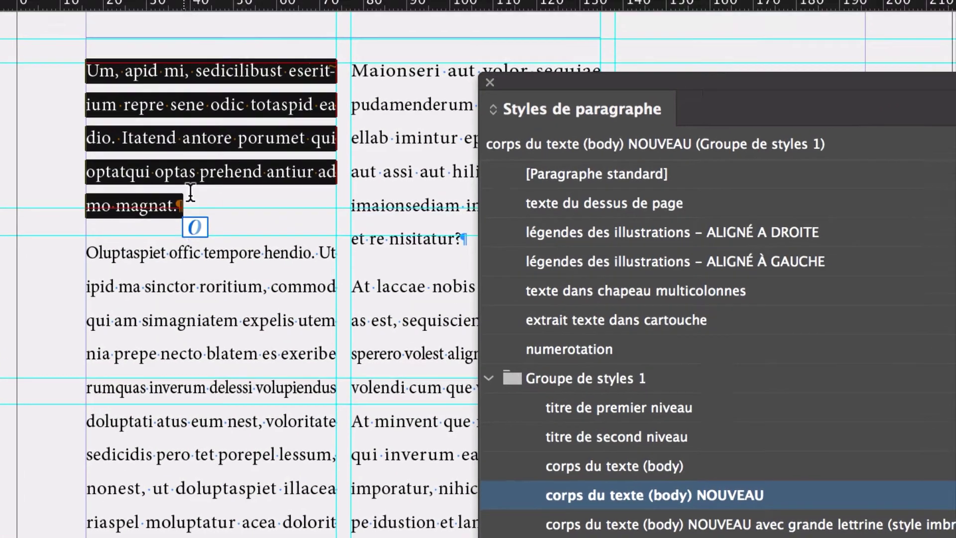
left_click(210, 121)
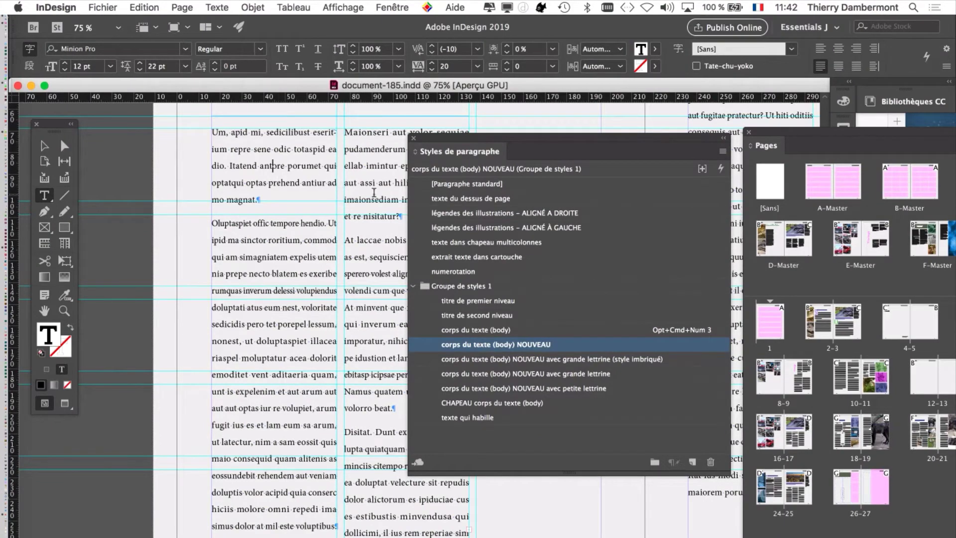
left_click_drag(479, 143, 491, 57)
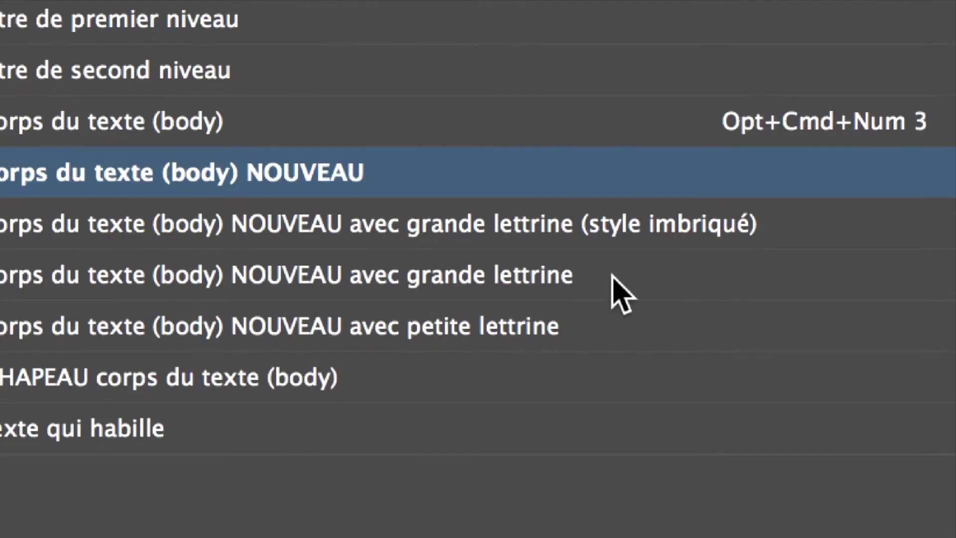
left_click_drag(613, 277, 614, 279)
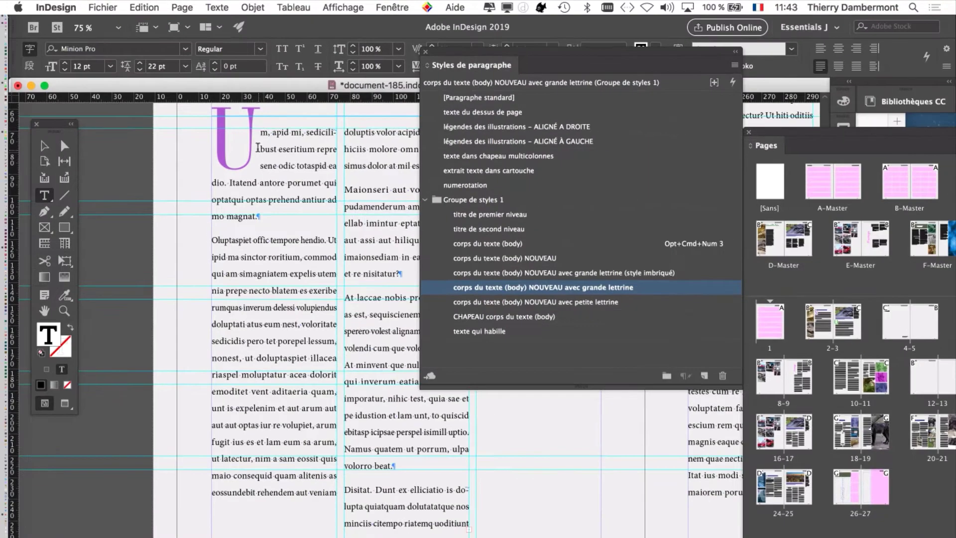
Examine the large drop cap U beneath the heading Les beaux poulains de la savane and how the text flows around it
scroll(257, 151, "up", 10)
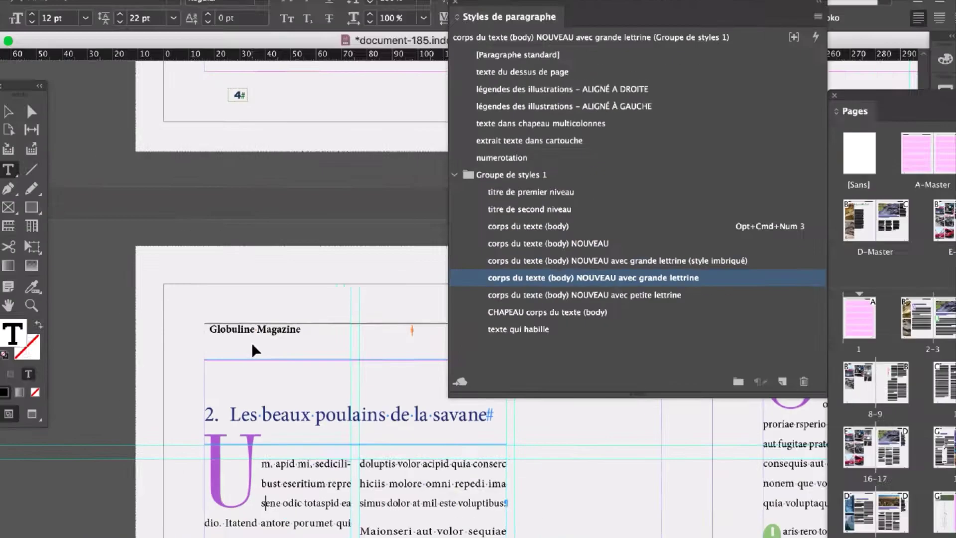
scroll(573, 356, "down", 3)
scroll(329, 347, "down", 3)
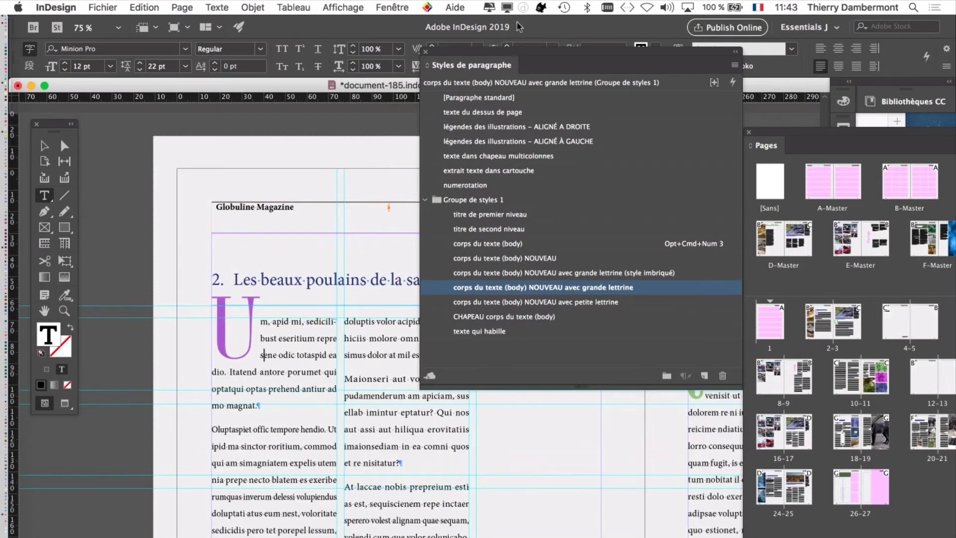
left_click_drag(468, 54, 555, 84)
scroll(248, 242, "up", 2)
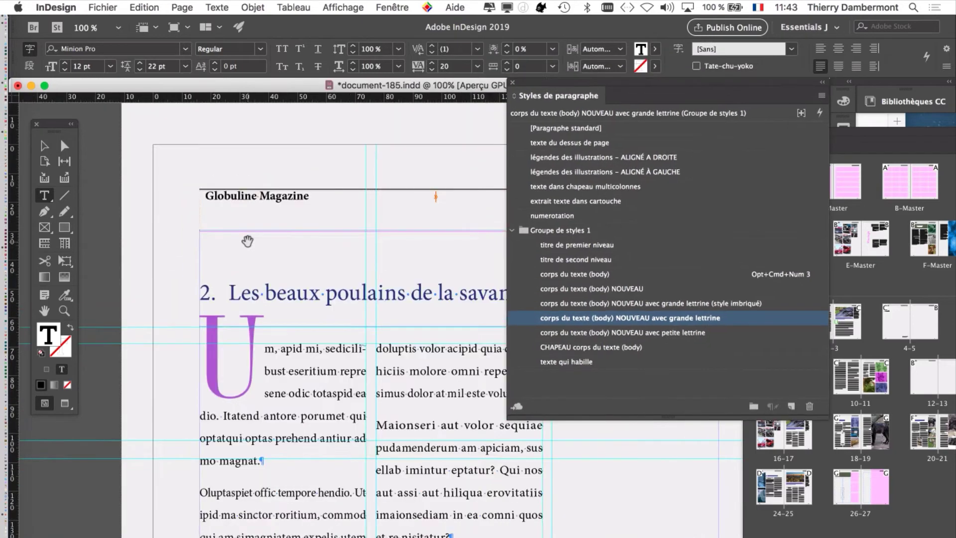
scroll(352, 324, "down", 5)
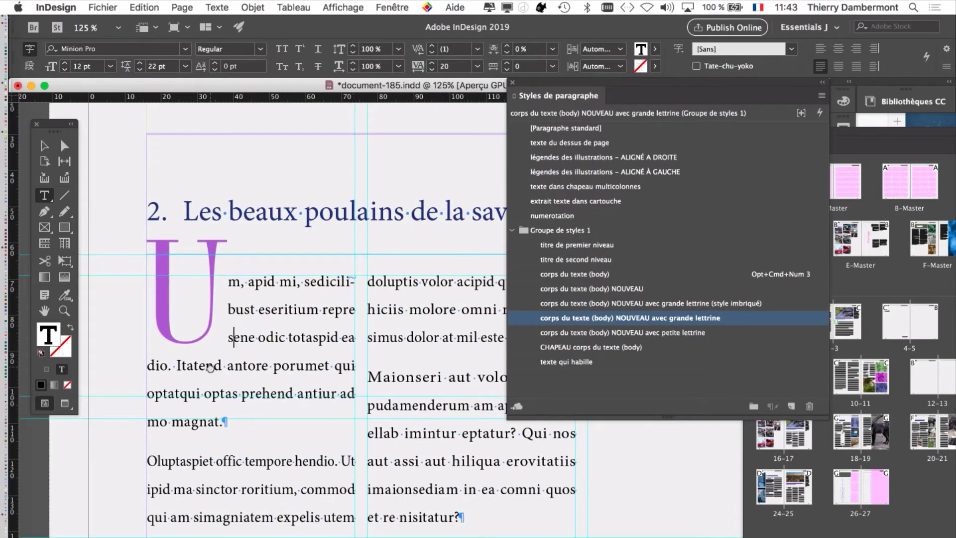
scroll(231, 233, "down", 6)
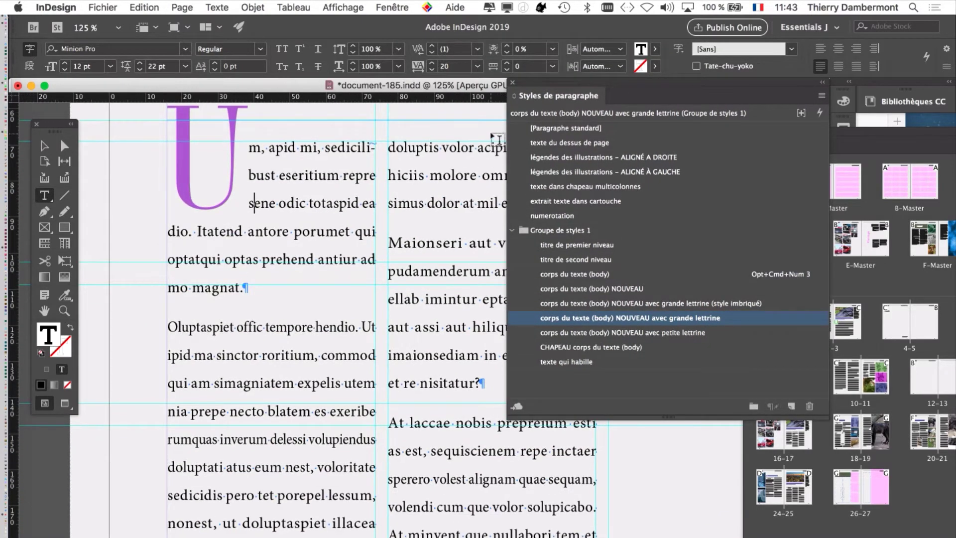
left_click_drag(532, 83, 615, 108)
scroll(314, 394, "down", 2)
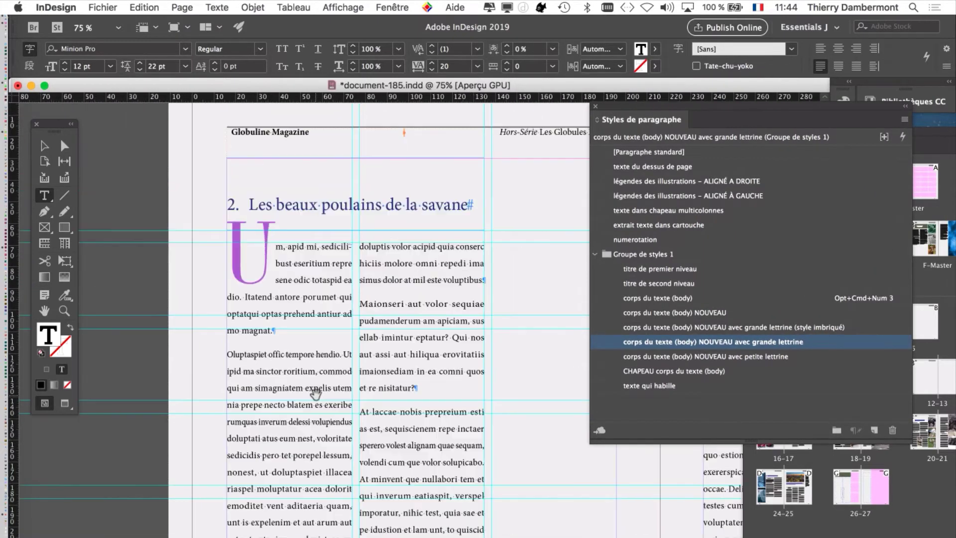
scroll(314, 391, "down", 4)
scroll(285, 244, "up", 3)
left_click_drag(260, 378, 235, 340)
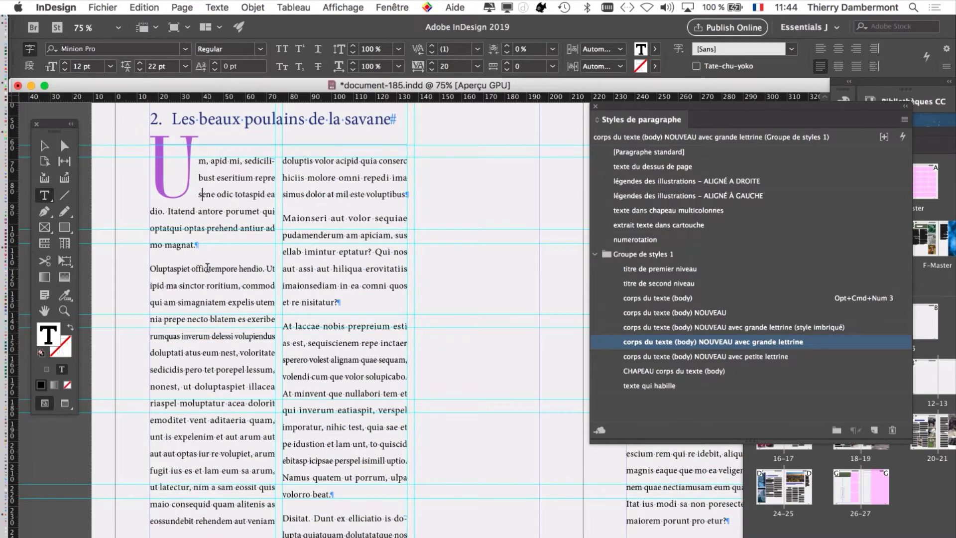
Apply the paragraph style corps du texte (body) NOUVEAU avec petite lettrine to the paragraph starting with Maionseri in the second column
left_click_drag(621, 109, 542, 110)
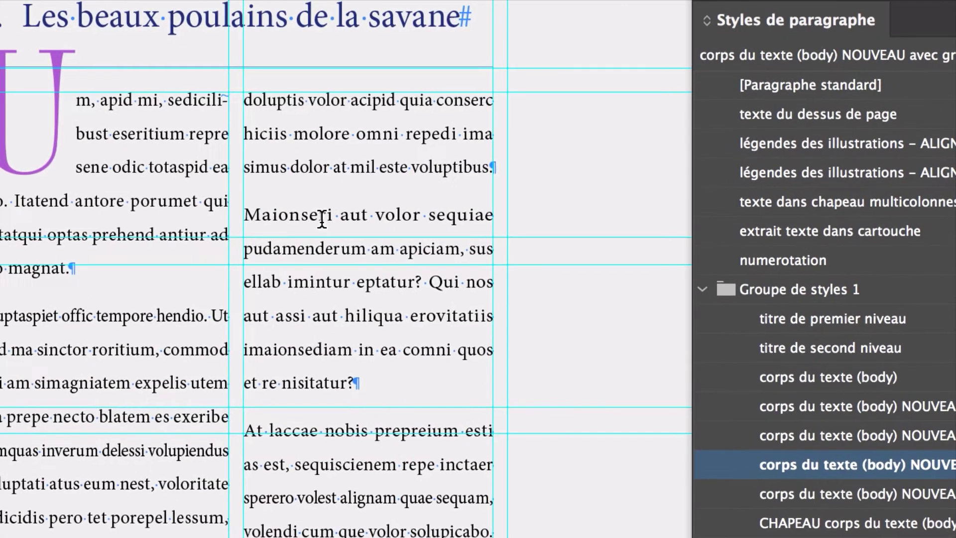
left_click(322, 221)
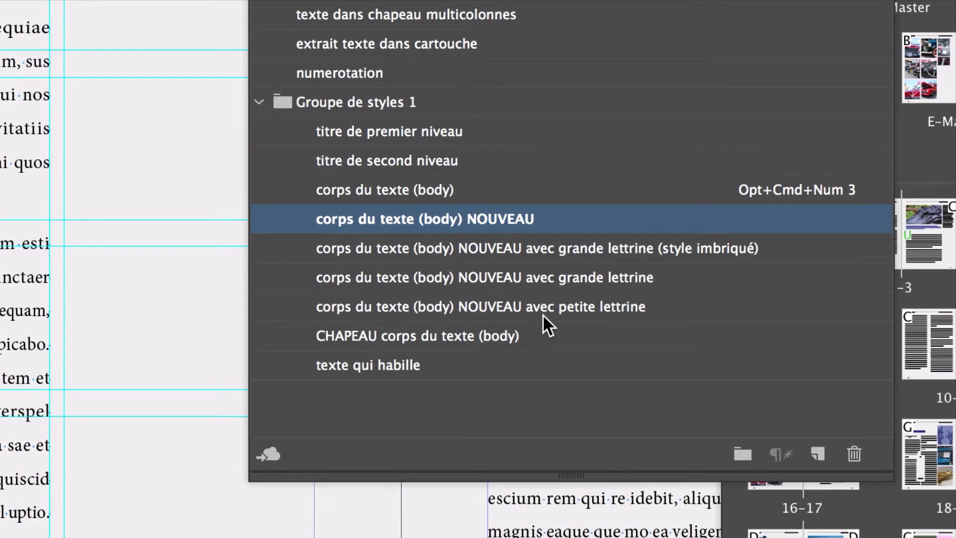
left_click(543, 311)
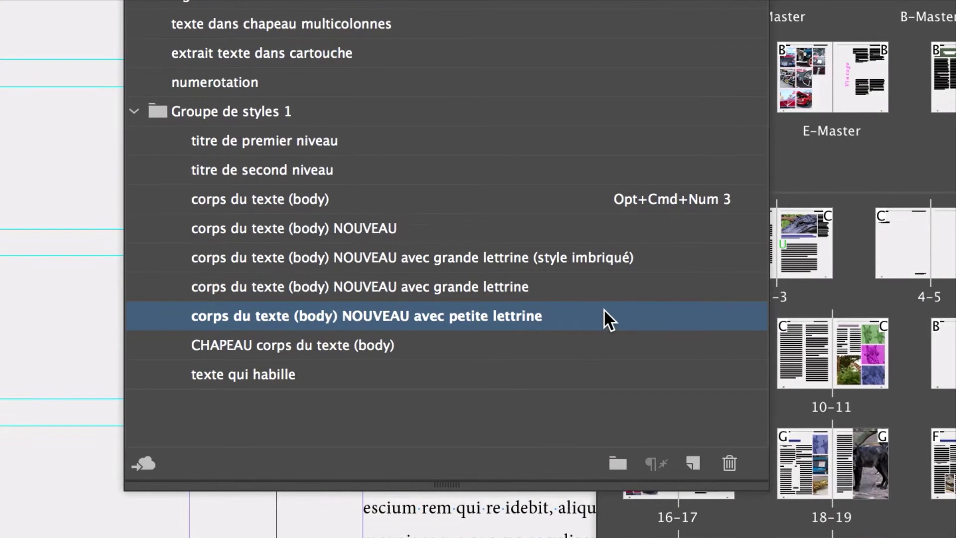
Review the Lettrines et styles imbriqués settings of the avec petite lettrine paragraph style beside the page, and close its options
double_click(606, 314)
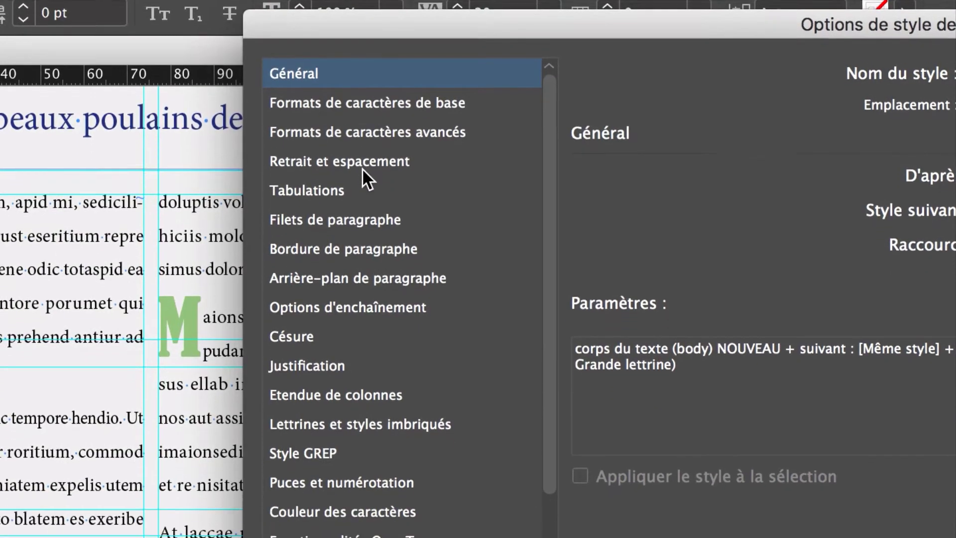
left_click(385, 424)
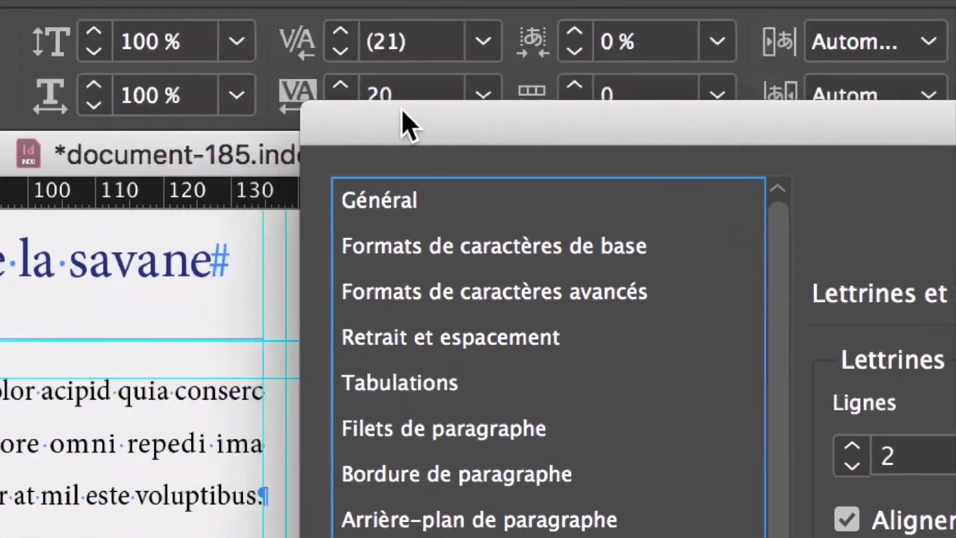
left_click_drag(403, 119, 586, 119)
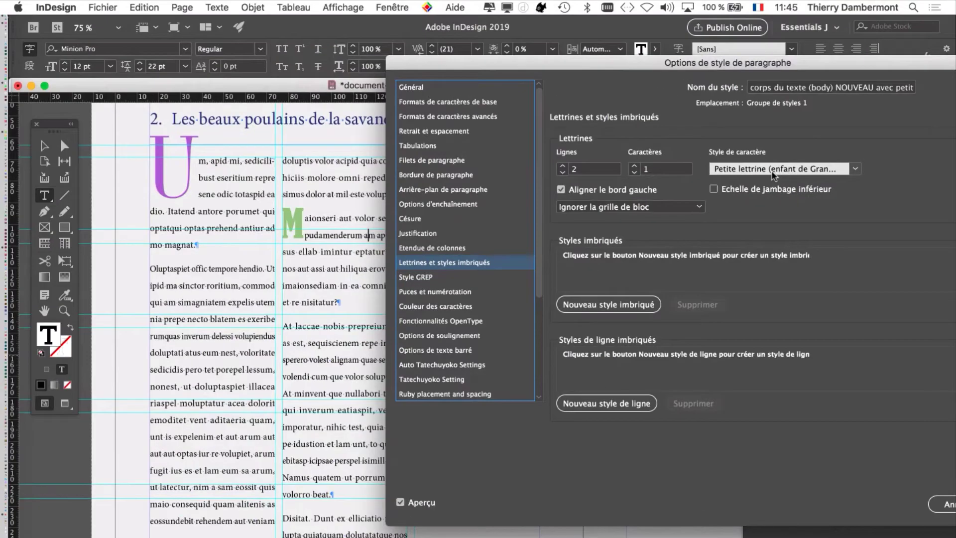
left_click_drag(721, 66, 657, 54)
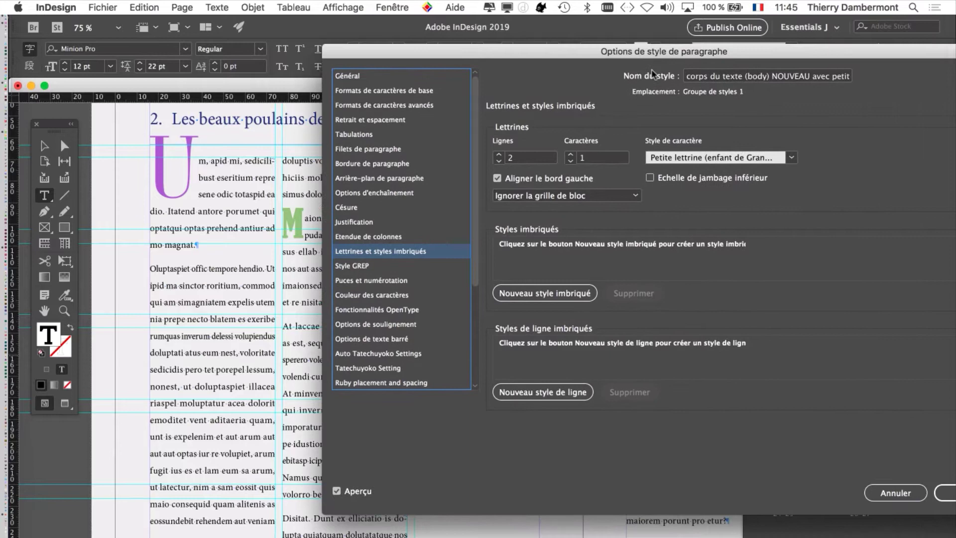
left_click(946, 496)
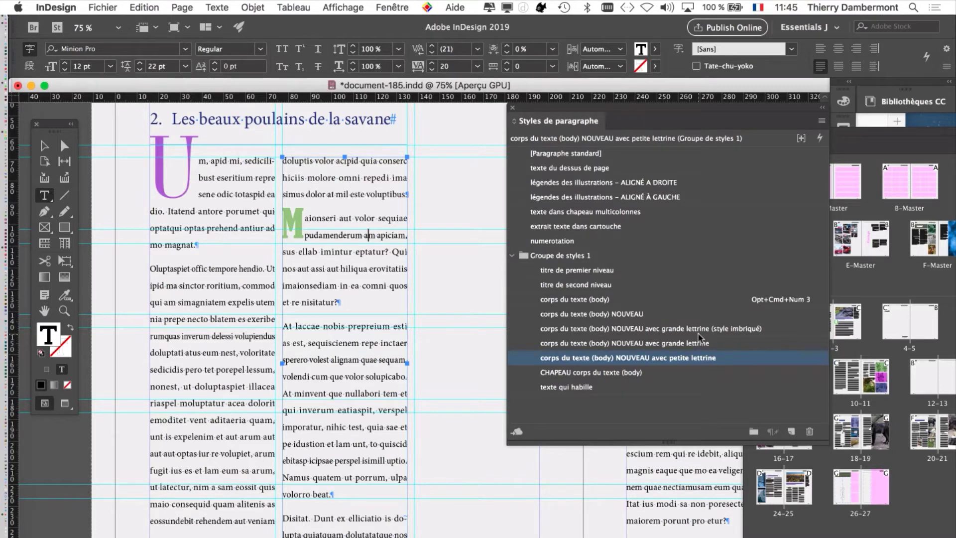
Close the paragraph styles panel and save the document under the new name document-186.indd in the Dossier document-183 folder
left_click(513, 108)
left_click(116, 6)
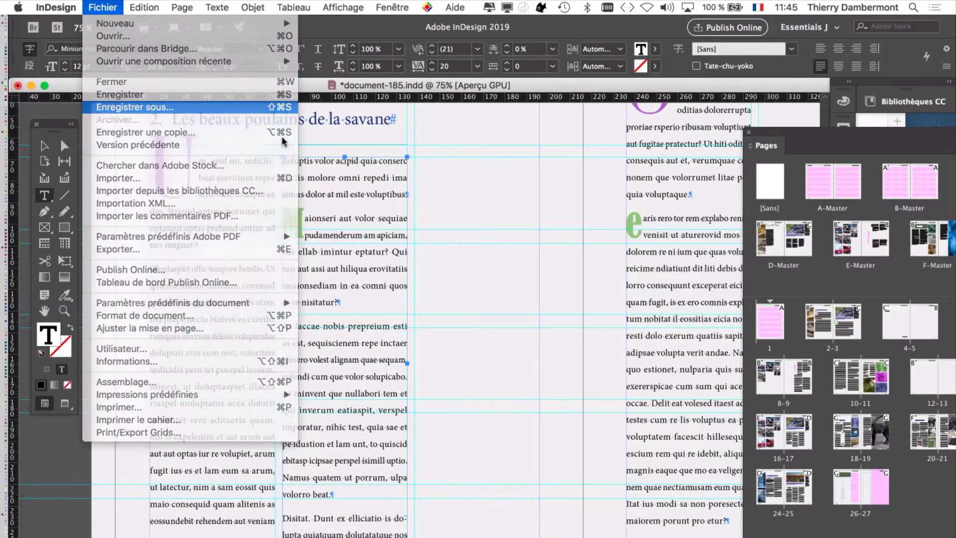
left_click(269, 107)
left_click(477, 60)
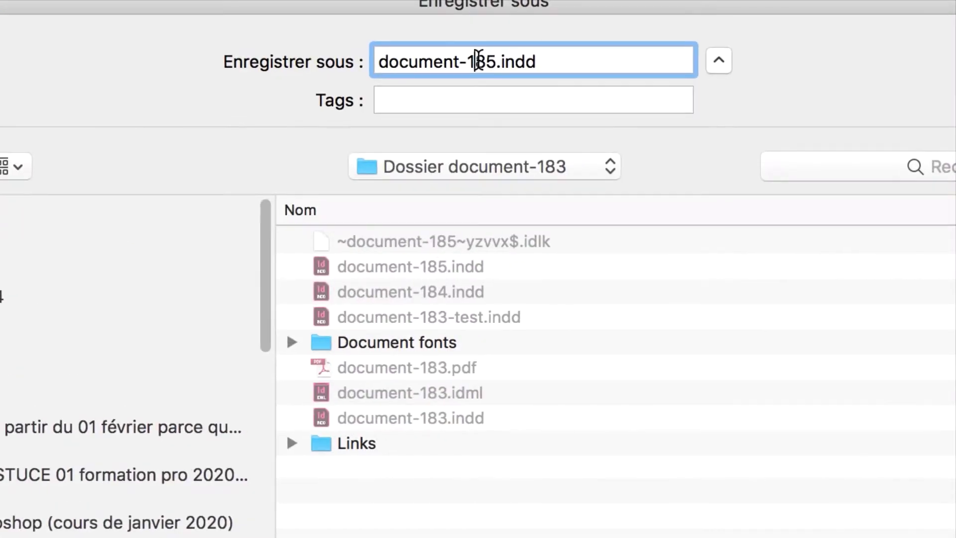
left_click_drag(482, 60, 485, 60)
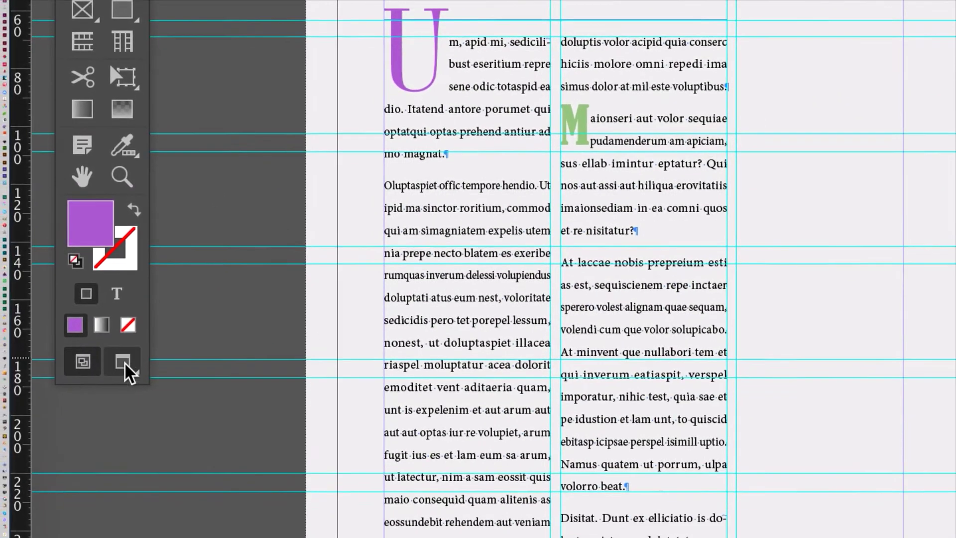
Switch the document to preview display without guides and bring page 7 with its large and small drop caps into view
left_click(124, 362)
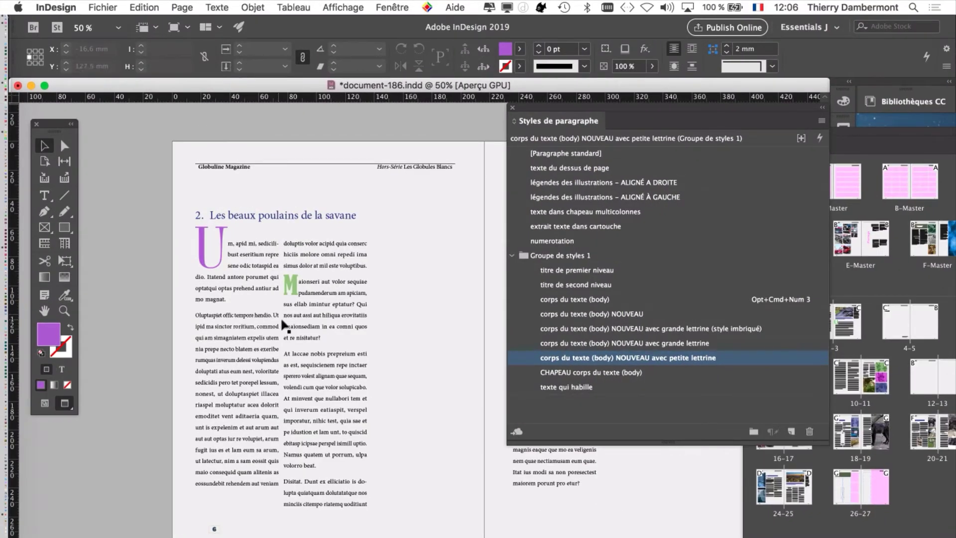
left_click_drag(436, 309, 189, 321)
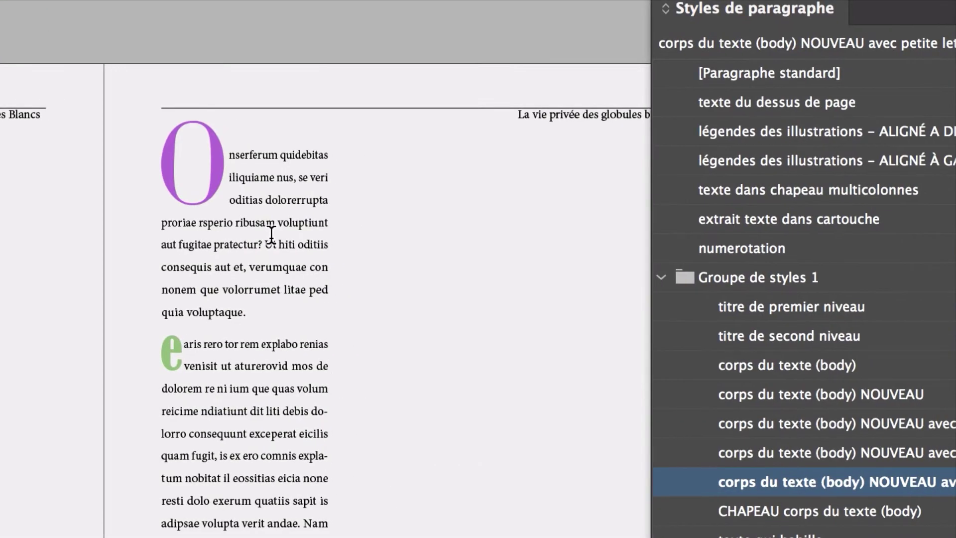
left_click(635, 286)
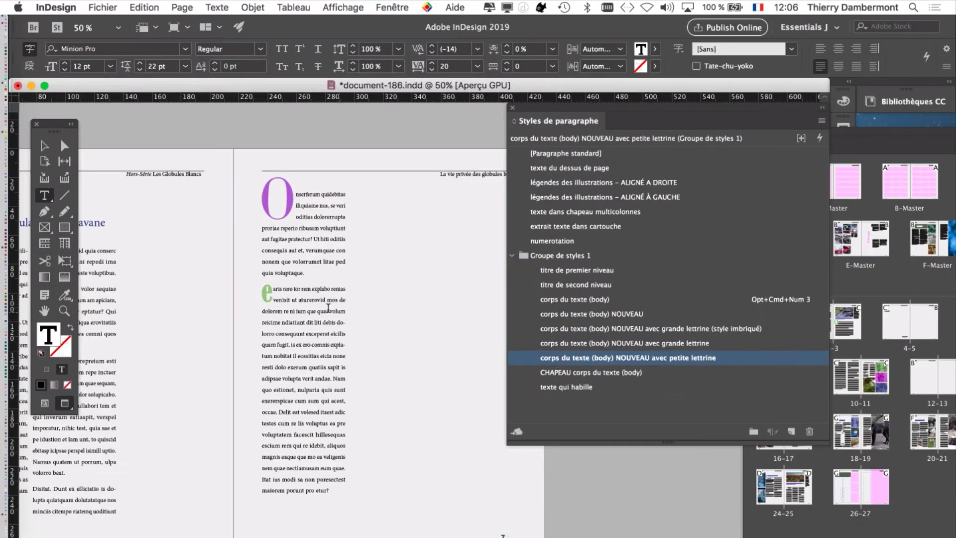
Compare the drop caps on the spread of pages 6 and 7 with those in the earlier article La faune de New York
scroll(313, 314, "left", 5)
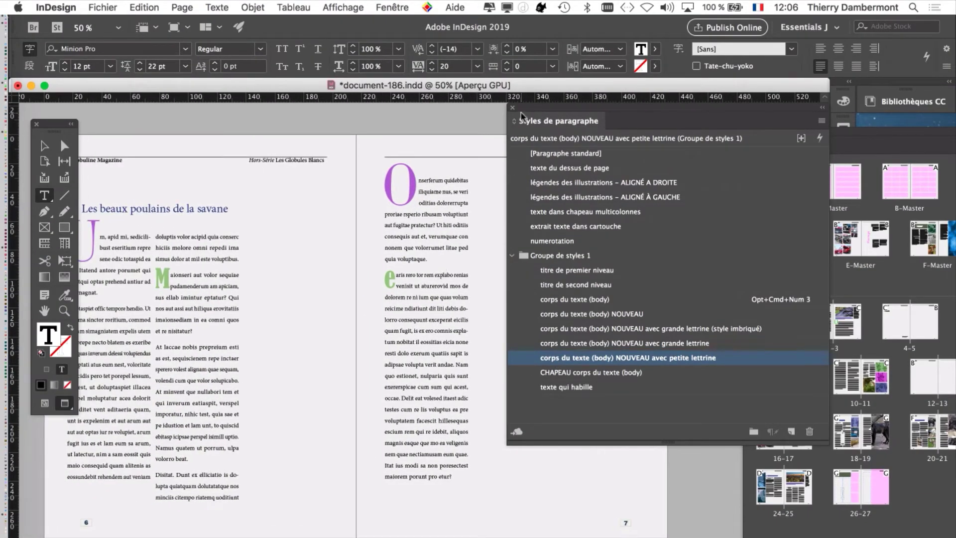
left_click_drag(546, 119, 655, 137)
scroll(349, 256, "left", 3)
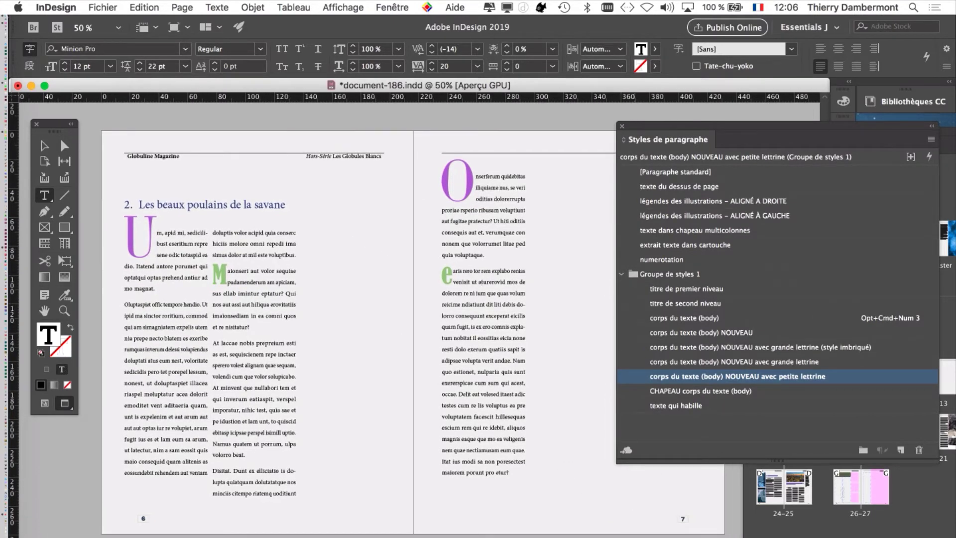
scroll(248, 491, "up", 10)
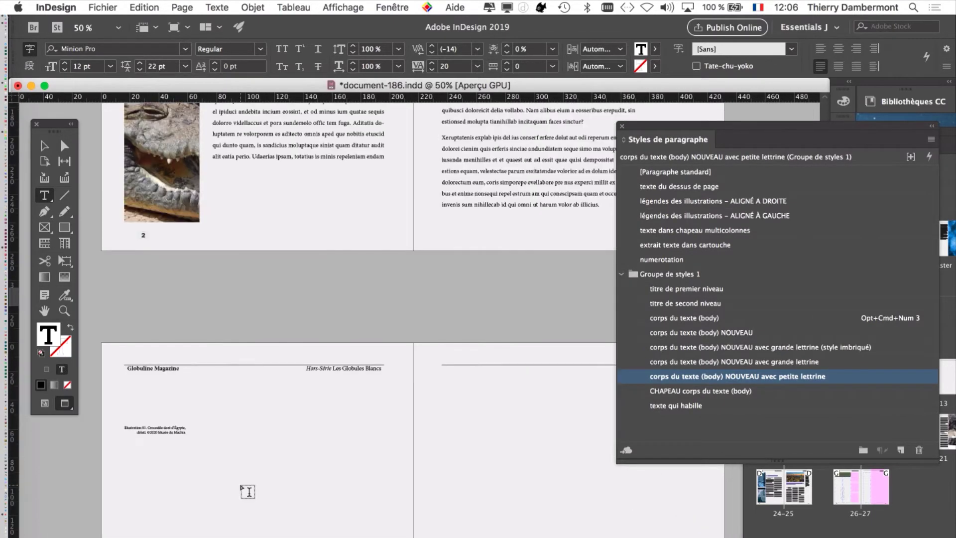
scroll(248, 491, "up", 10)
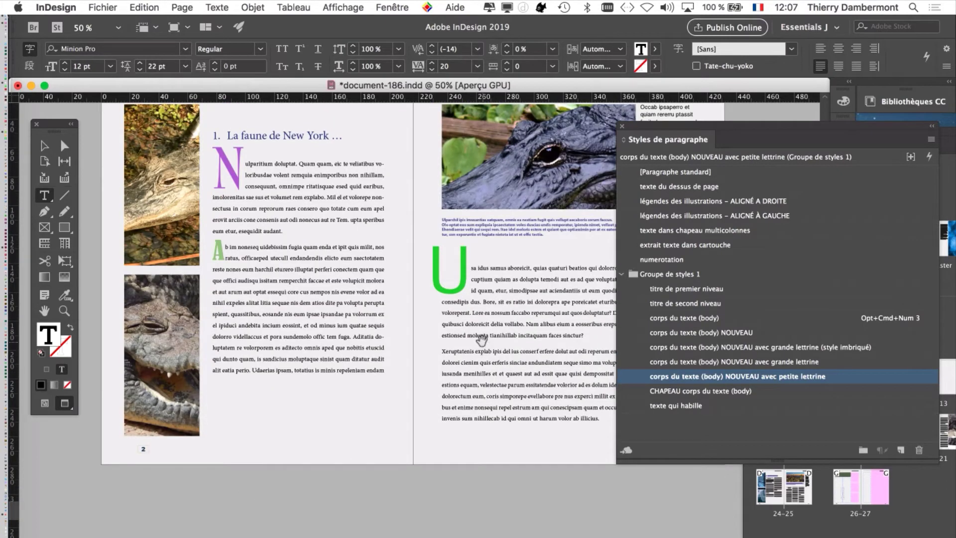
Check the paragraph style of the text with the green U drop cap against the listed large and small drop-cap styles
scroll(483, 316, "up", 2)
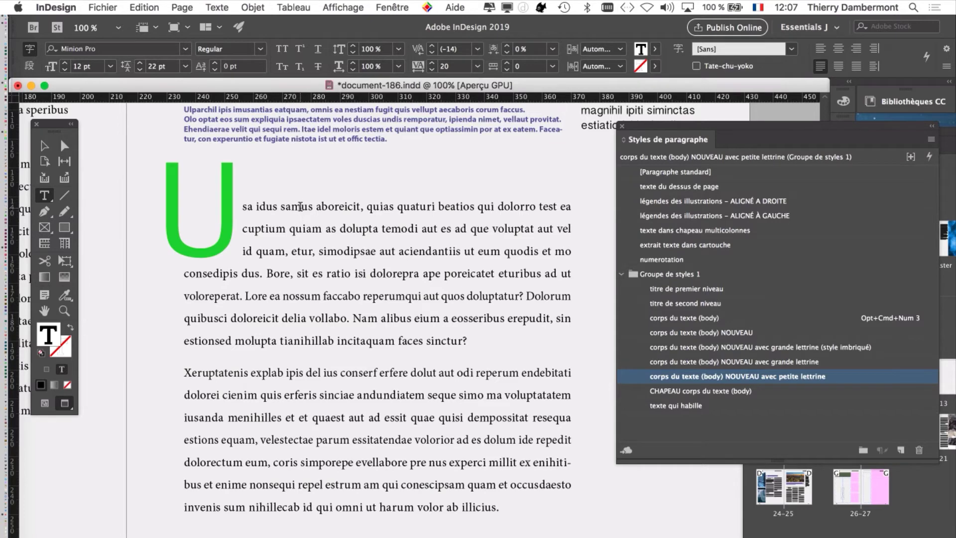
key("super+z")
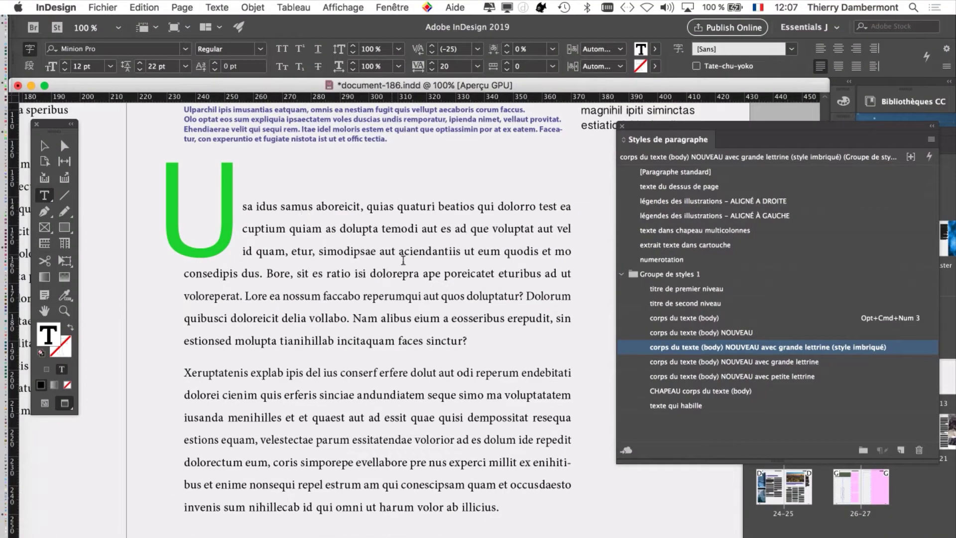
left_click(289, 249)
left_click_drag(645, 126, 418, 155)
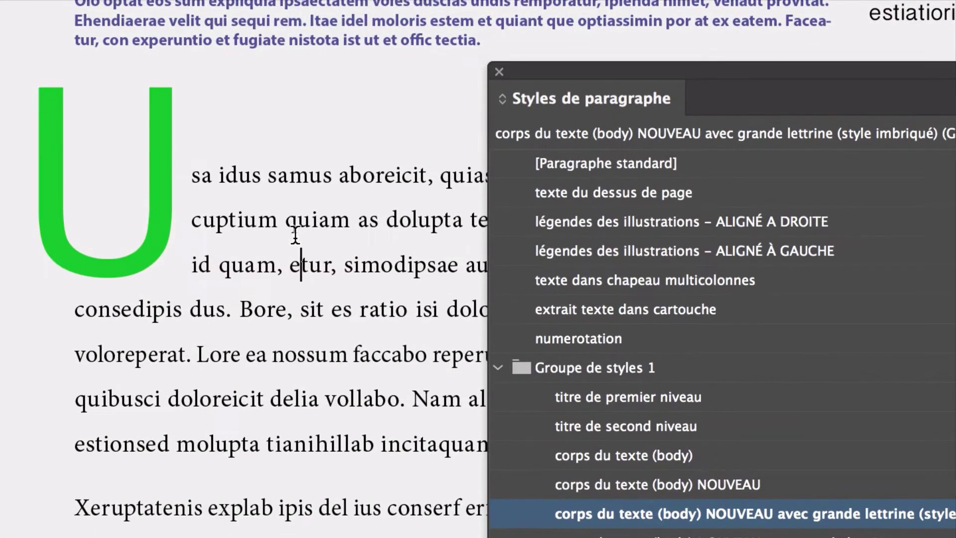
left_click(307, 228)
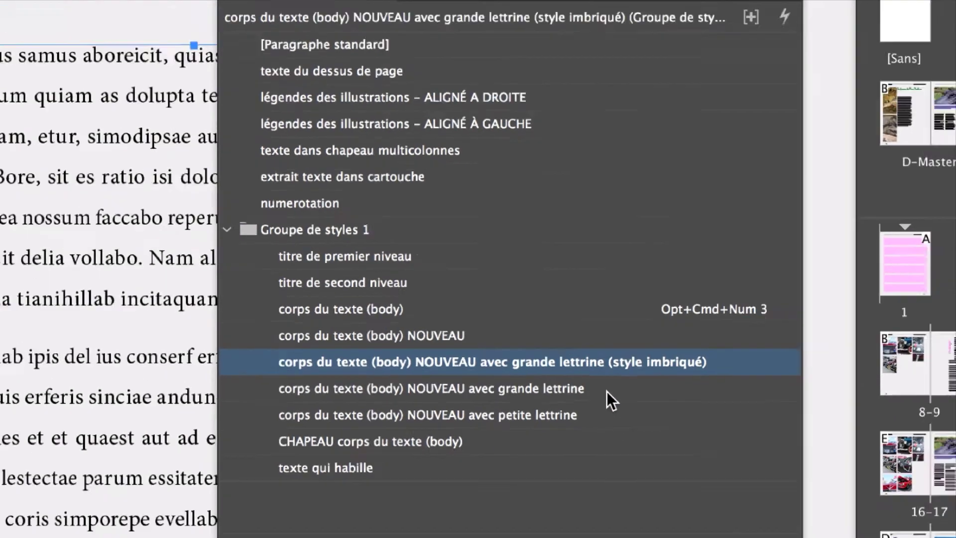
left_click_drag(454, 159, 616, 158)
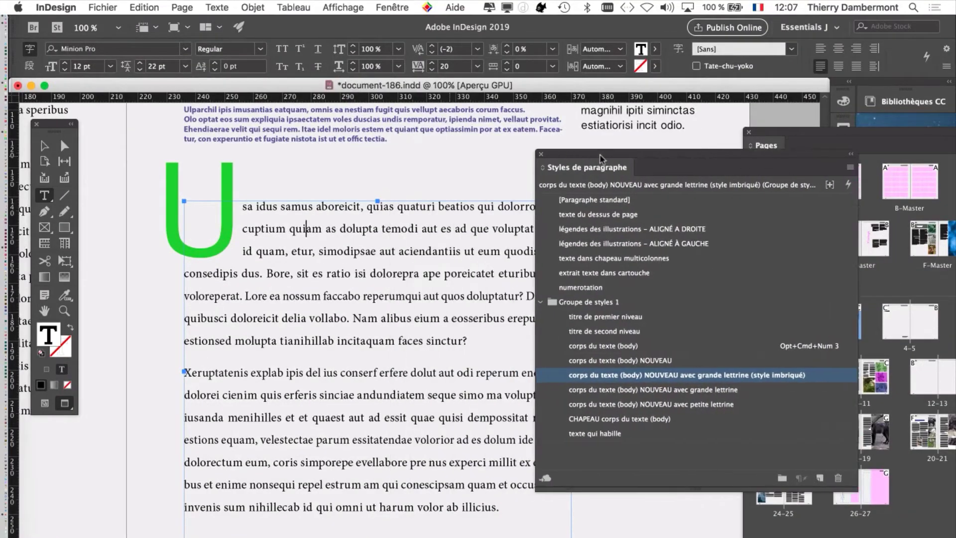
Switch to the Finder and open document-183-test.indd from Dossier document-183 in the ID livres 26 folder
key("super+Tab")
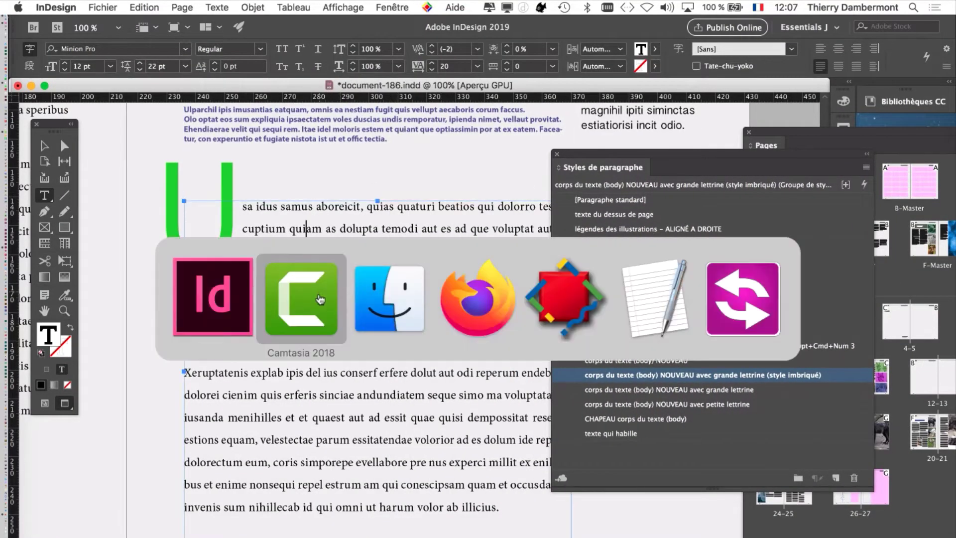
key("super+Tab")
left_click(89, 7)
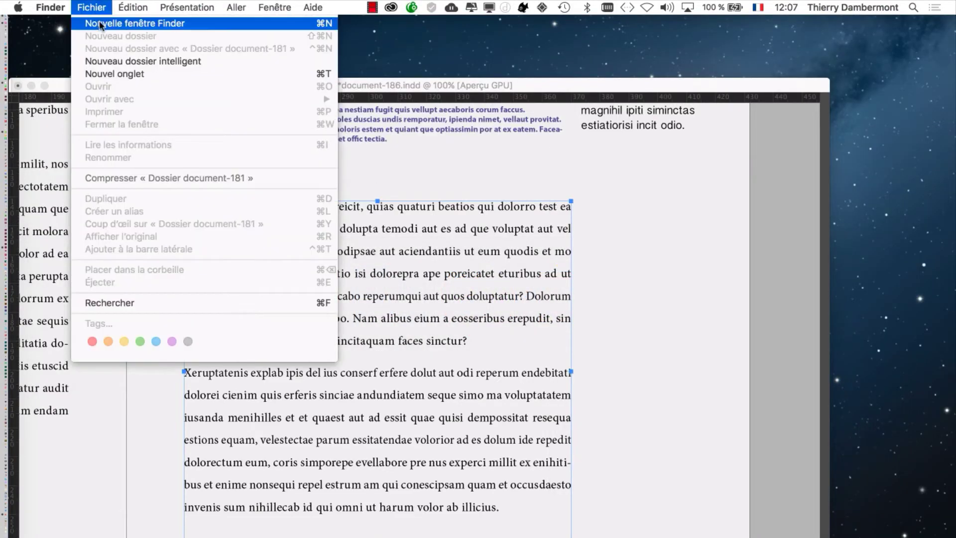
left_click(101, 23)
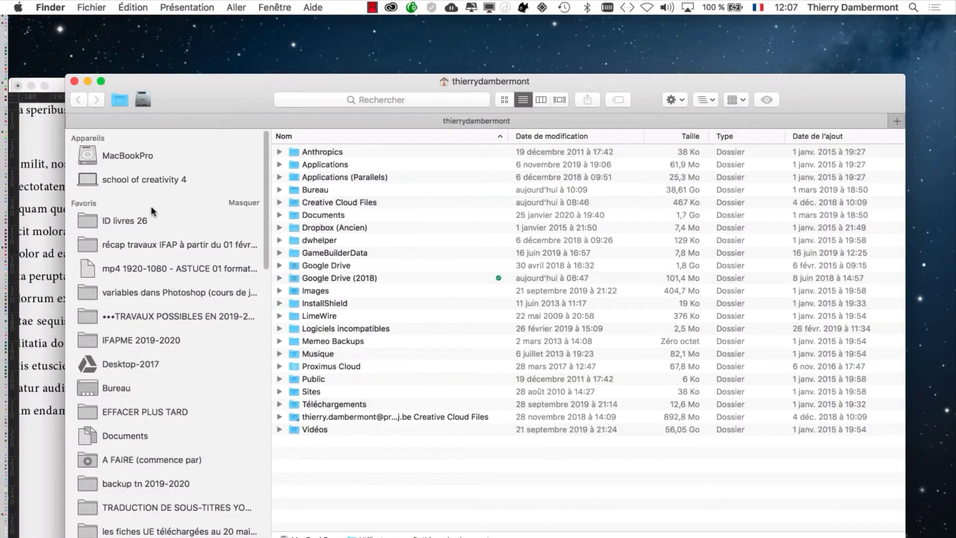
left_click(125, 220)
left_click(441, 215)
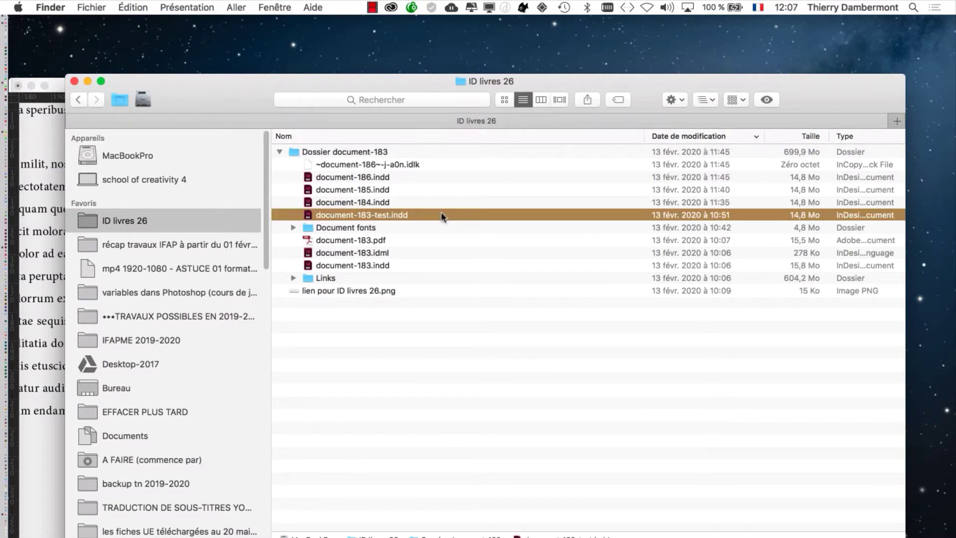
double_click(442, 214)
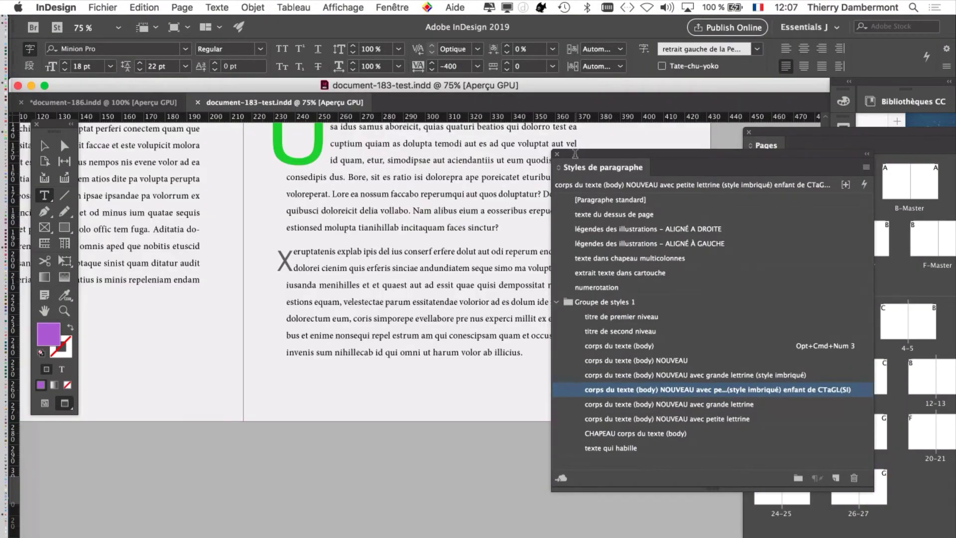
View the U and X drop caps at 125 % with the Selection tool active and the paragraph styles clear of the text
scroll(398, 225, "up", 2)
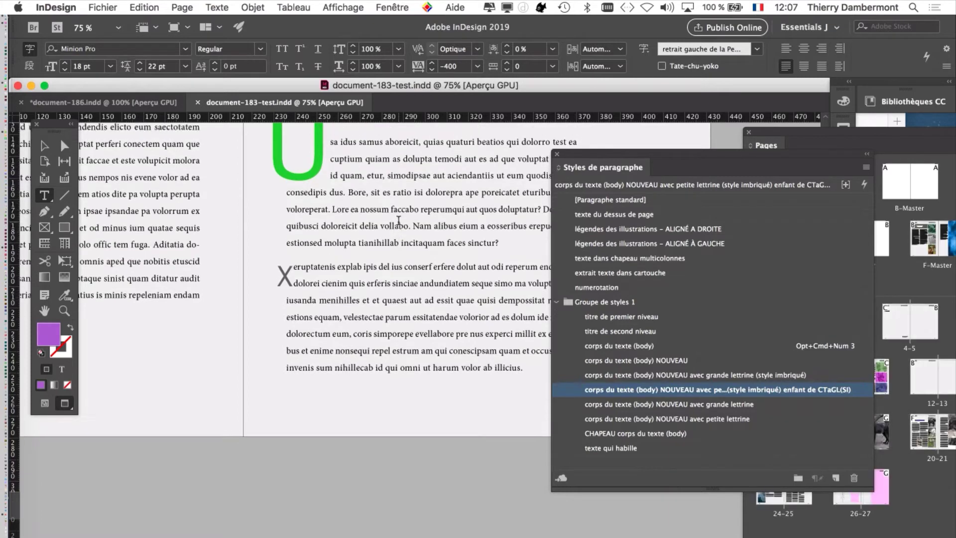
key("super+1")
key("super+equal")
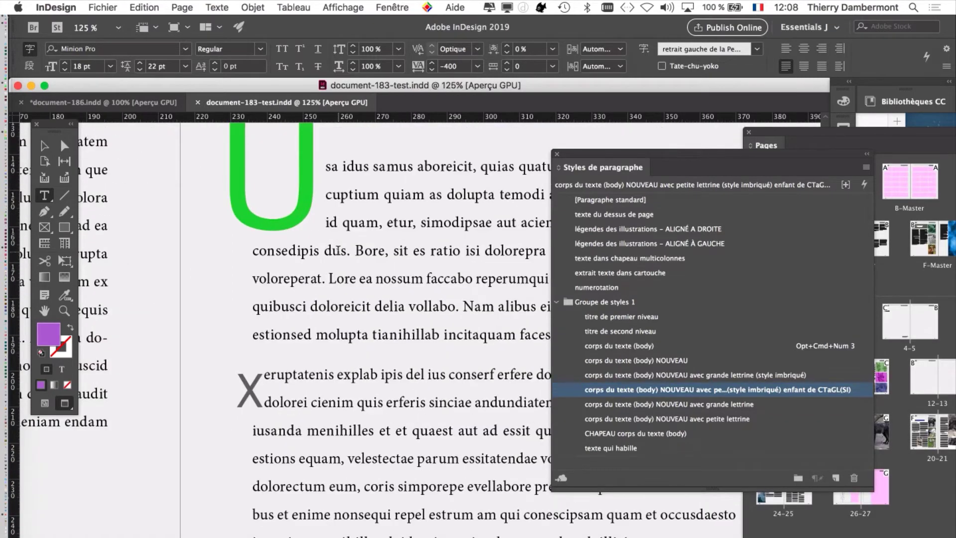
scroll(337, 250, "up", 1)
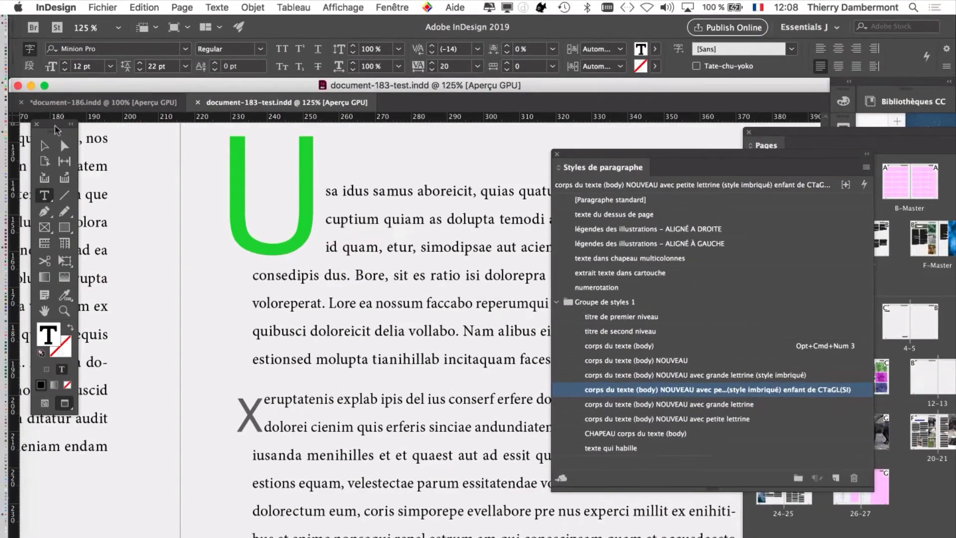
left_click(44, 146)
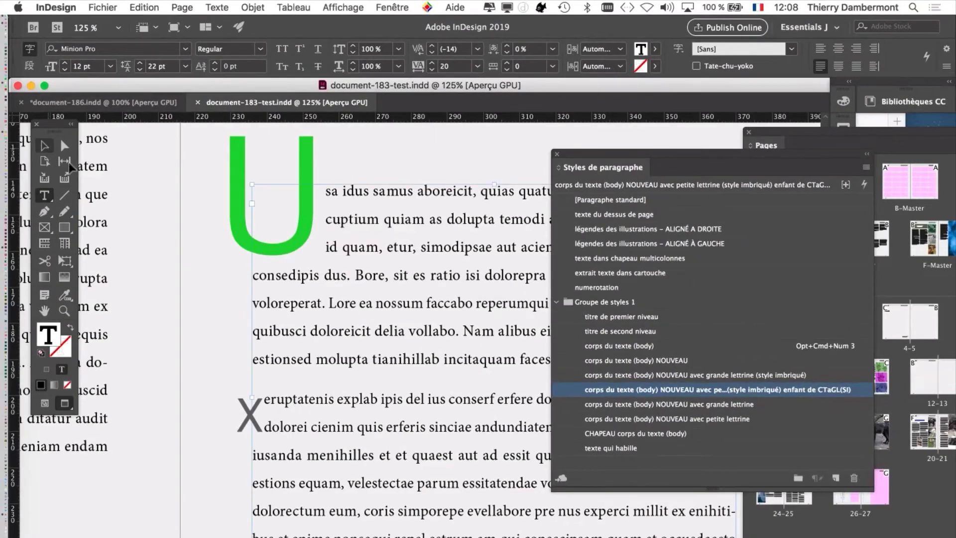
left_click_drag(592, 155, 642, 92)
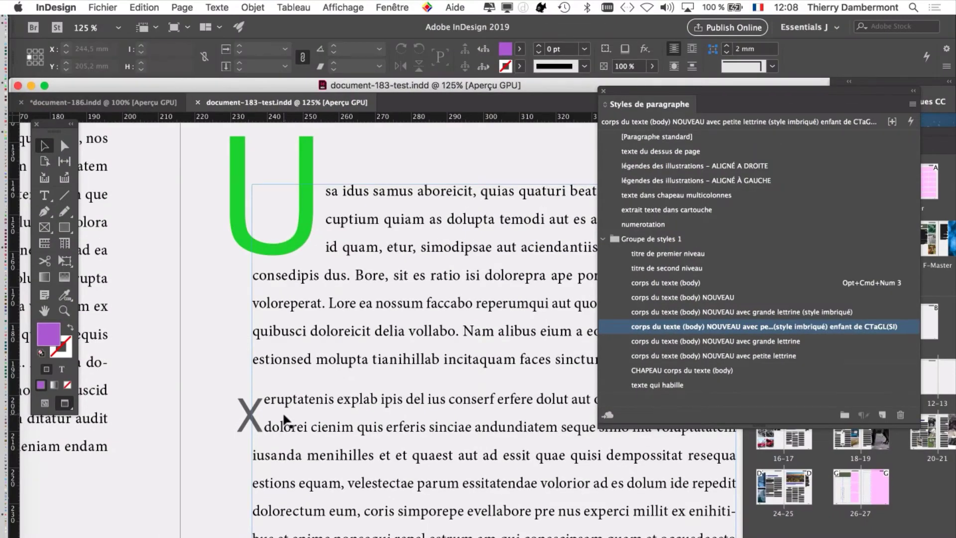
Display the character styles, enlarge the list to show every style, and place it clear of the drop caps
left_click(217, 7)
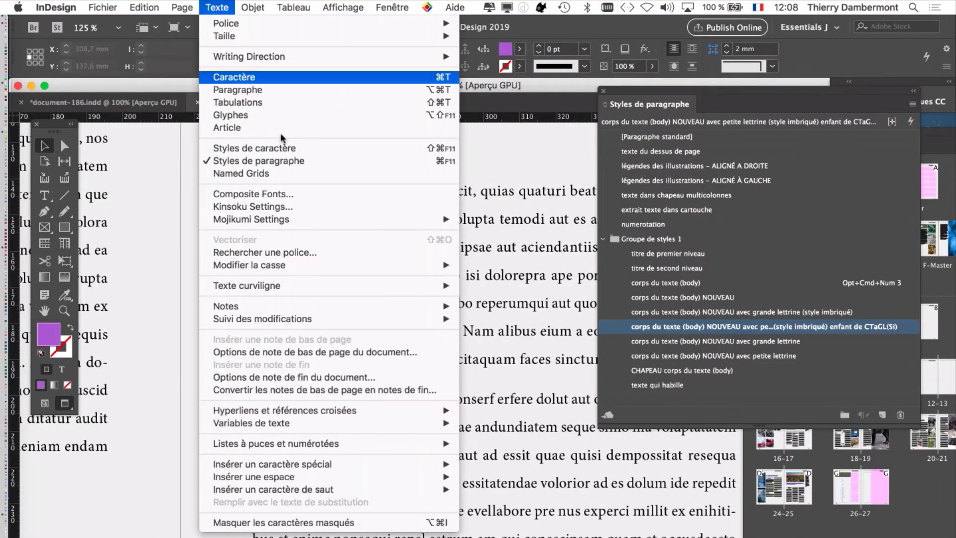
left_click(289, 149)
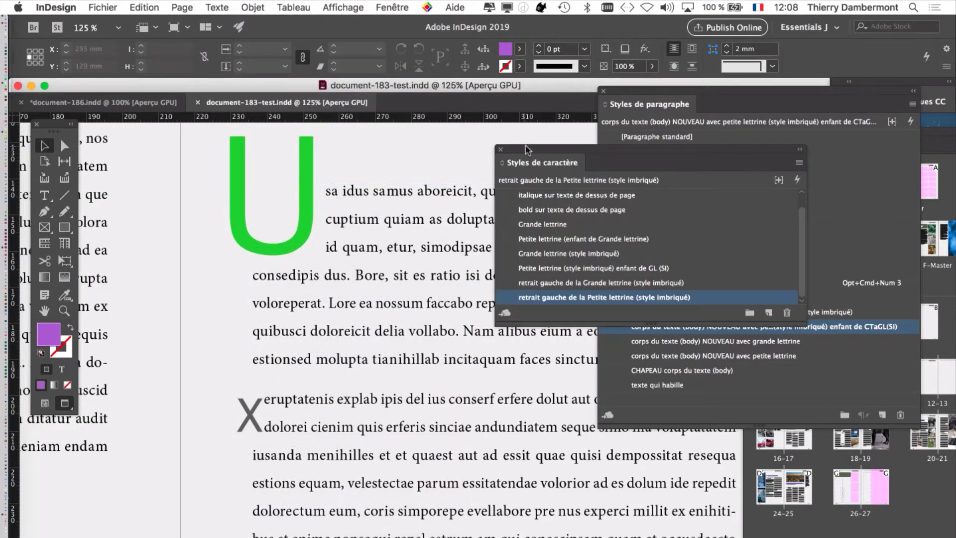
left_click_drag(527, 150, 144, 102)
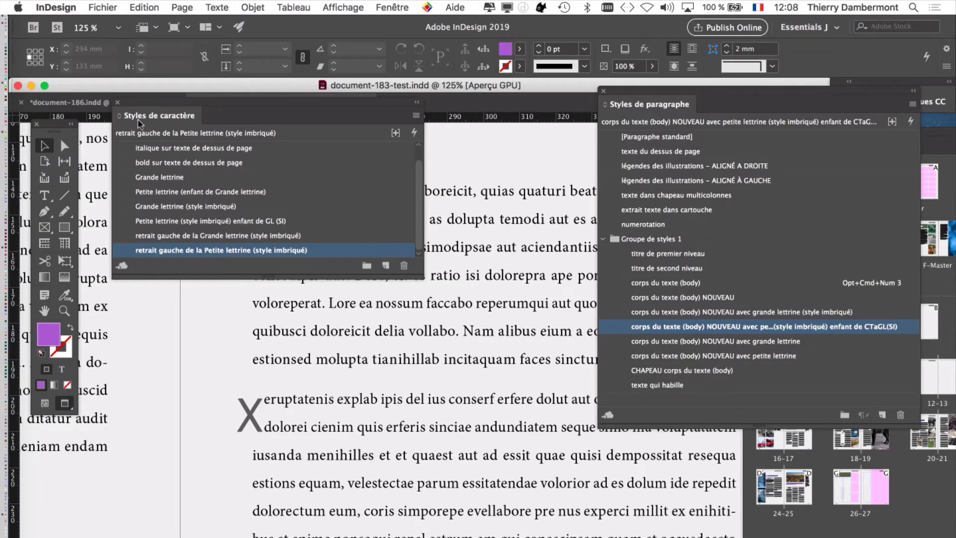
left_click_drag(418, 275, 376, 336)
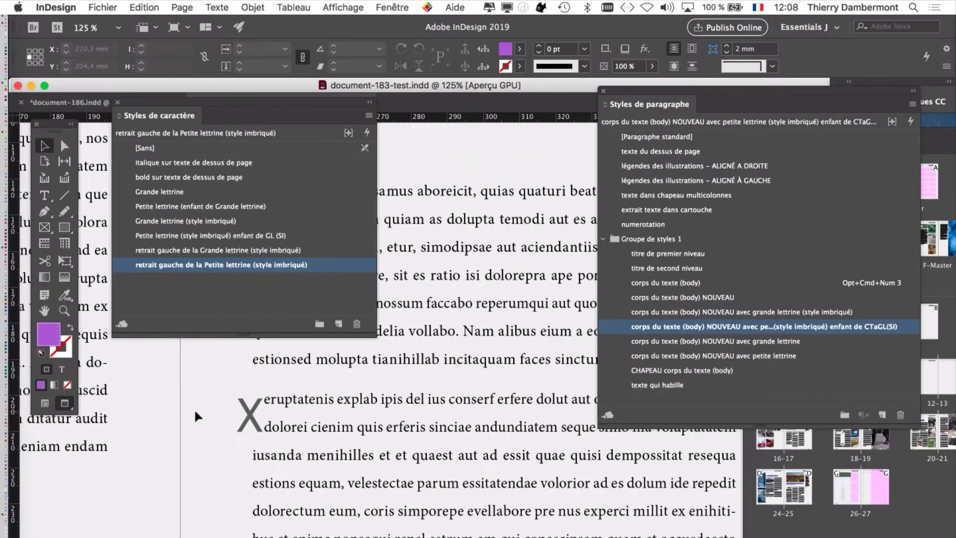
scroll(222, 371, "down", 10)
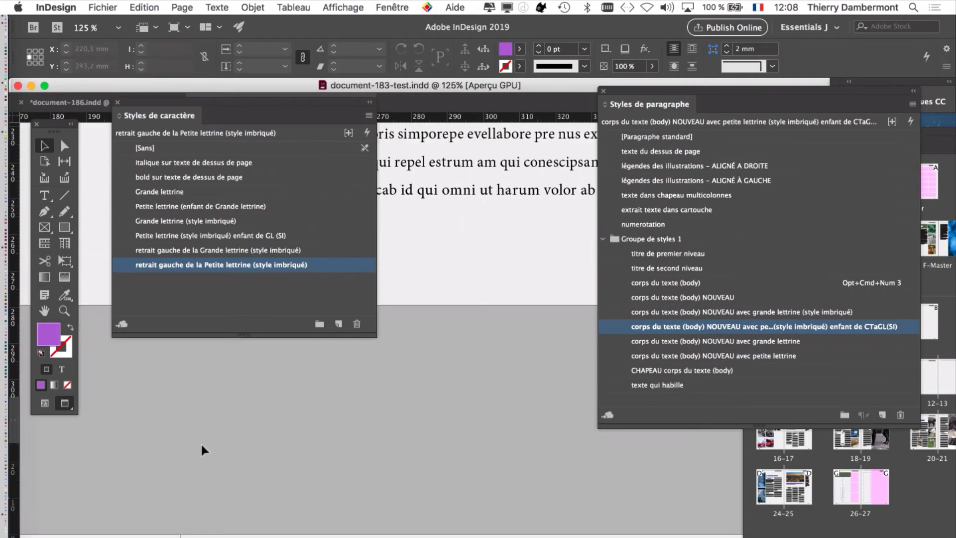
scroll(277, 446, "down", 10)
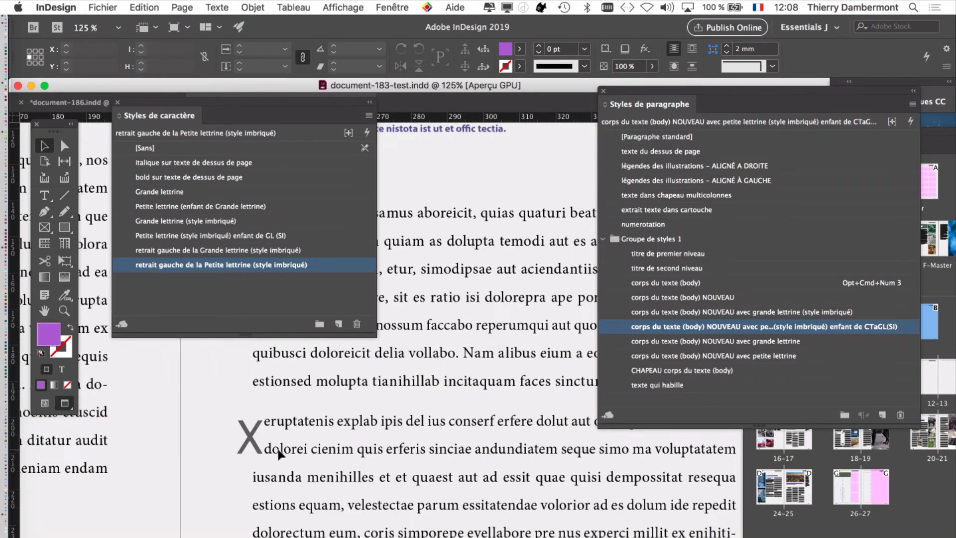
left_click_drag(225, 103, 555, 67)
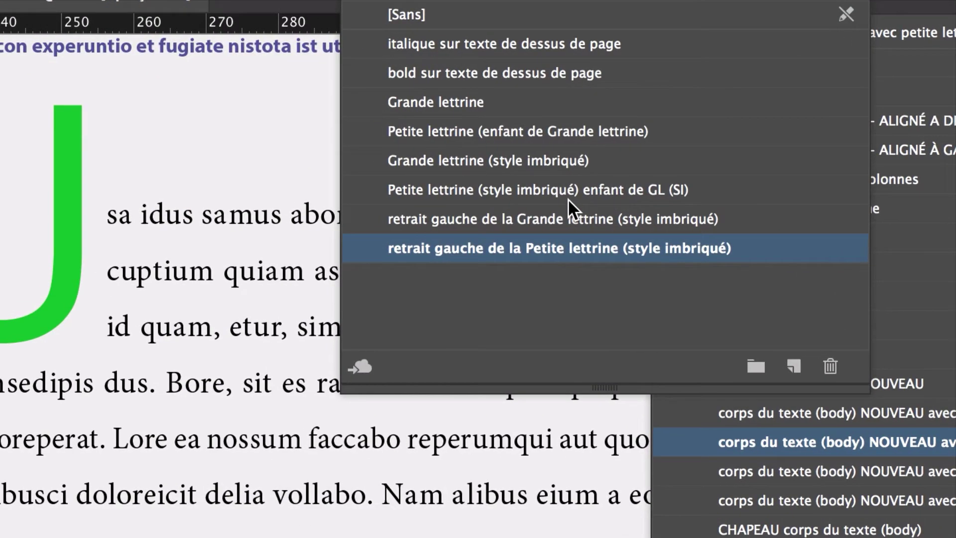
Set the character style Petite lettrine (style imbriqué) enfant de GL (SI) to Arial Black and increase its font size from the basic formats
left_click(561, 196)
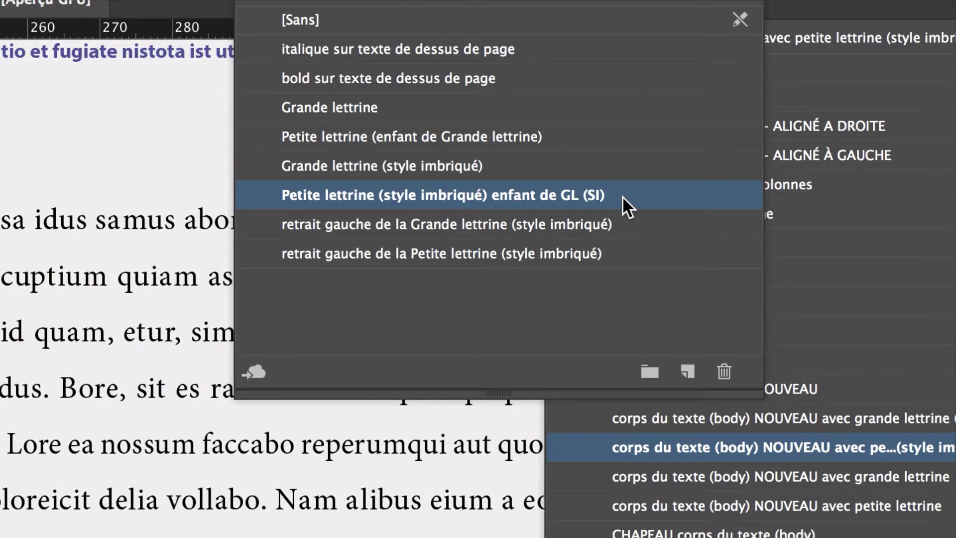
double_click(623, 196)
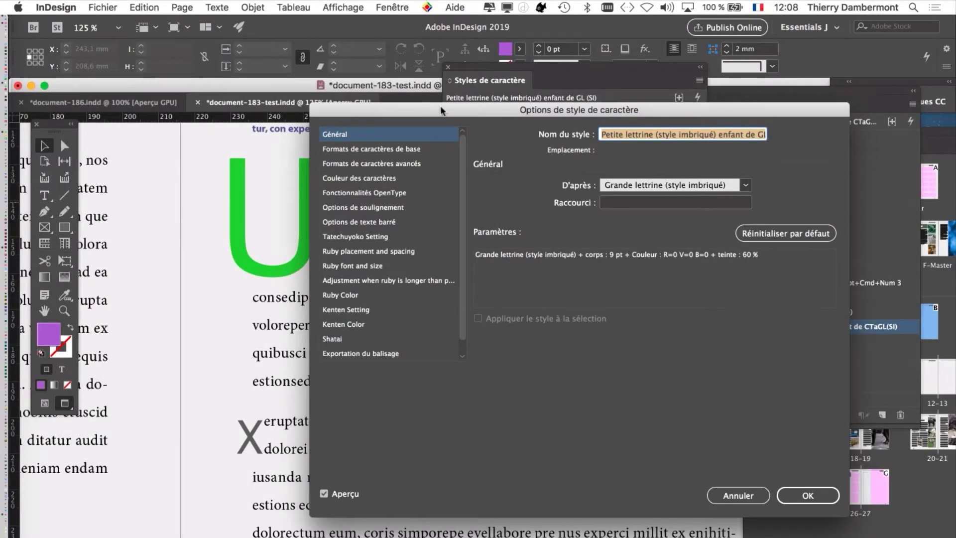
left_click_drag(543, 118, 650, 113)
left_click(510, 145)
left_click(733, 188)
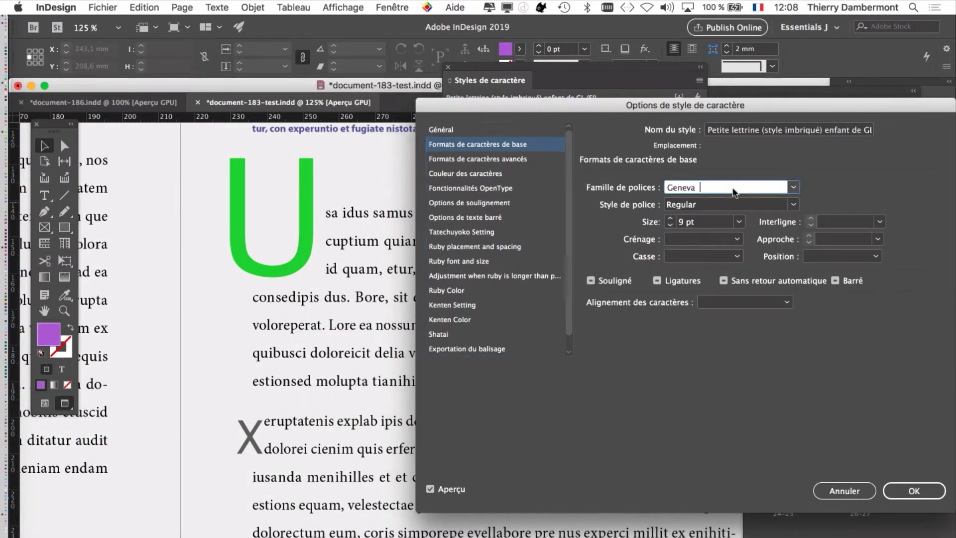
type("Apple Chancery")
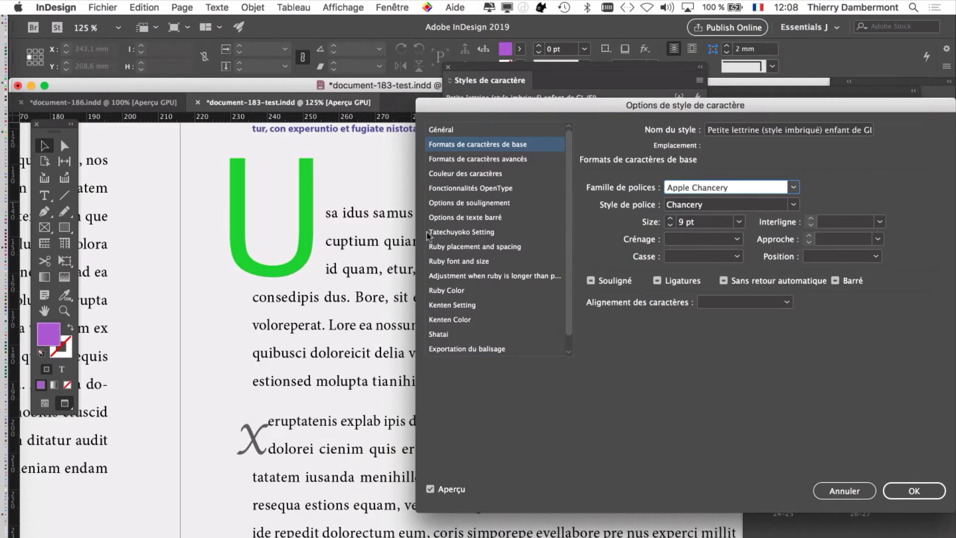
type("Arial")
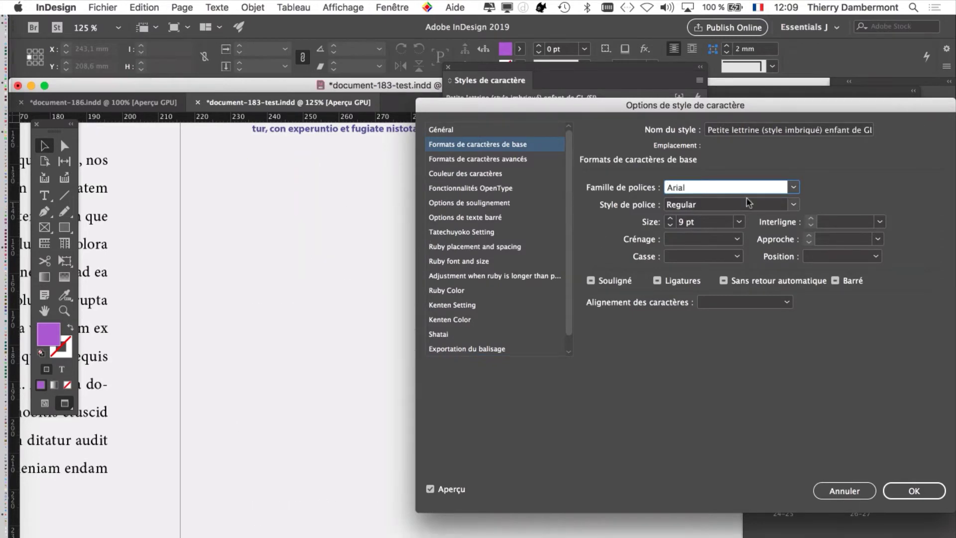
type(" Black")
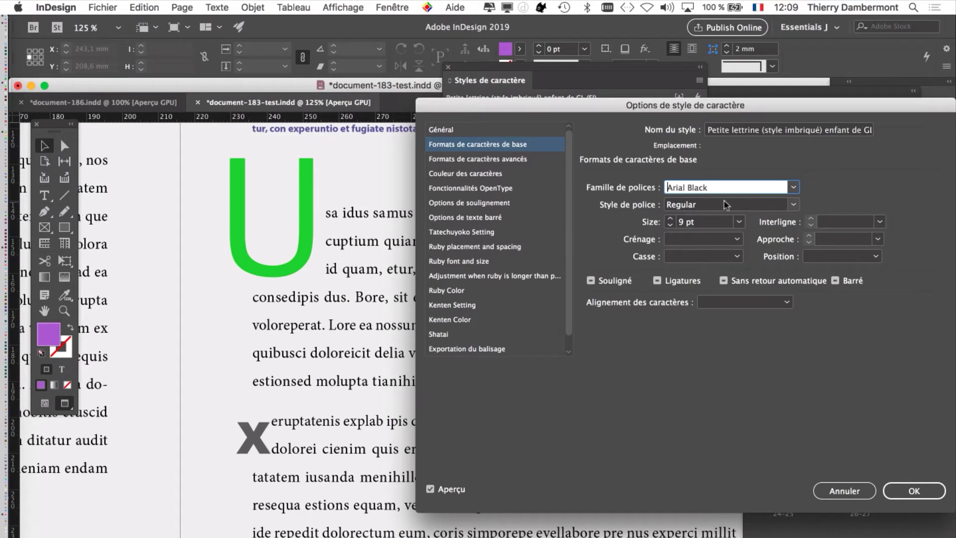
left_click(668, 219)
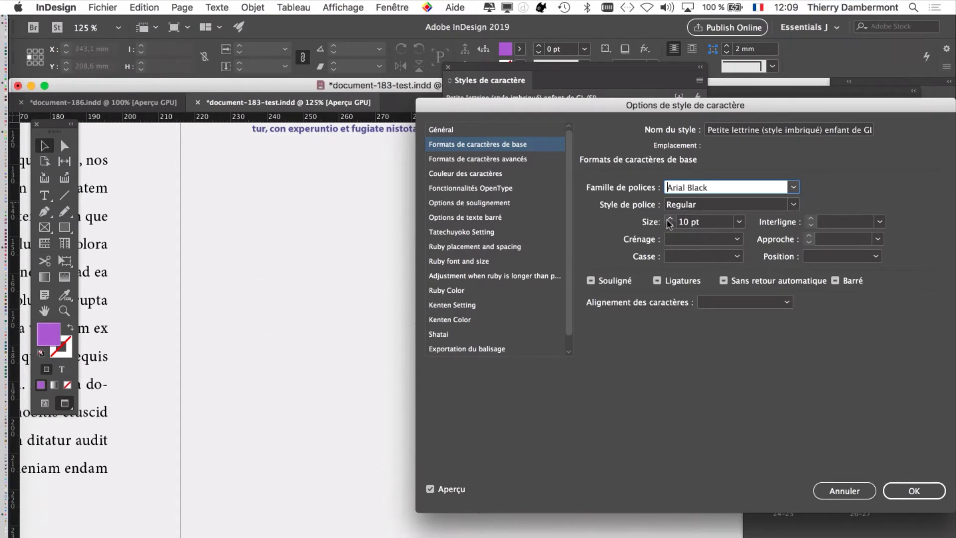
left_click(669, 220)
key("Return")
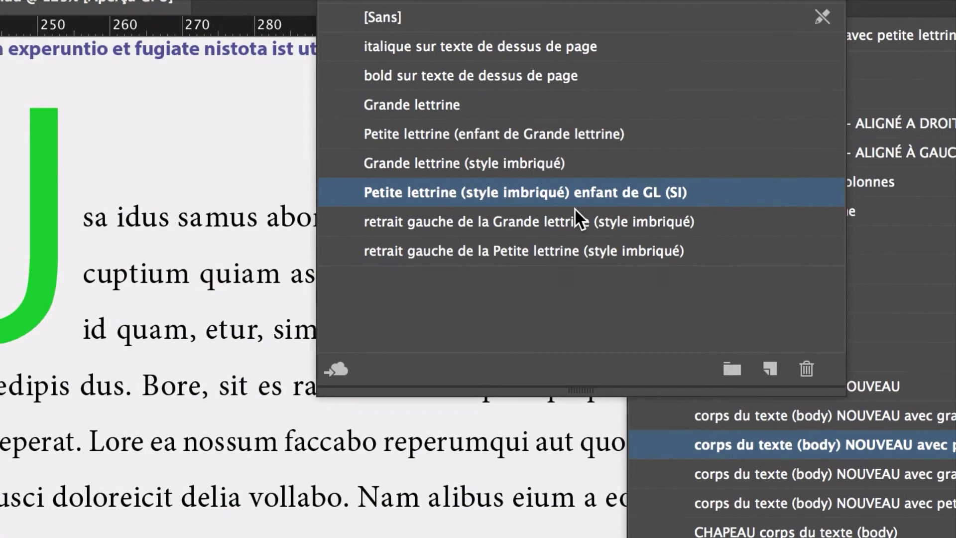
Lower the tracking of the character style retrait gauche de la Petite lettrine (style imbriqué) to -600 in its basic character formats
left_click(568, 241)
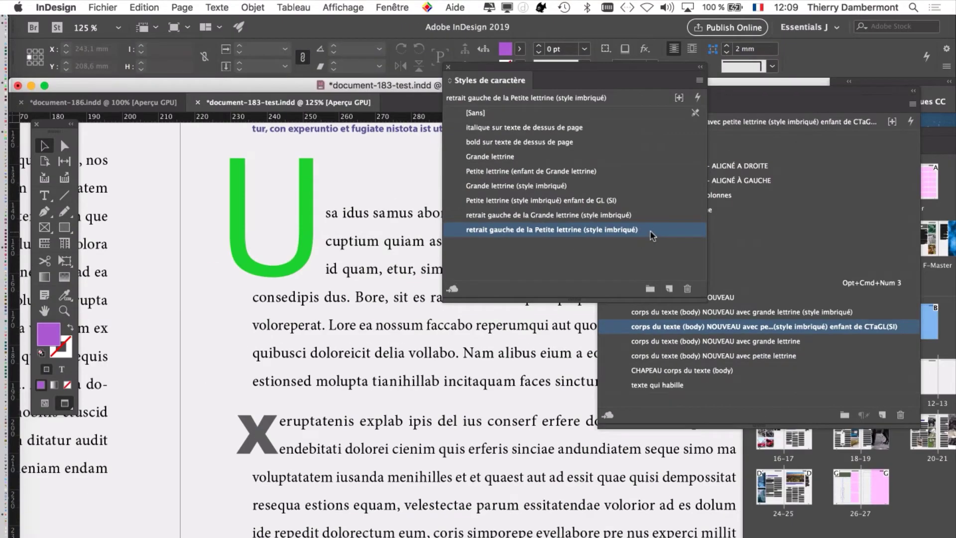
double_click(652, 236)
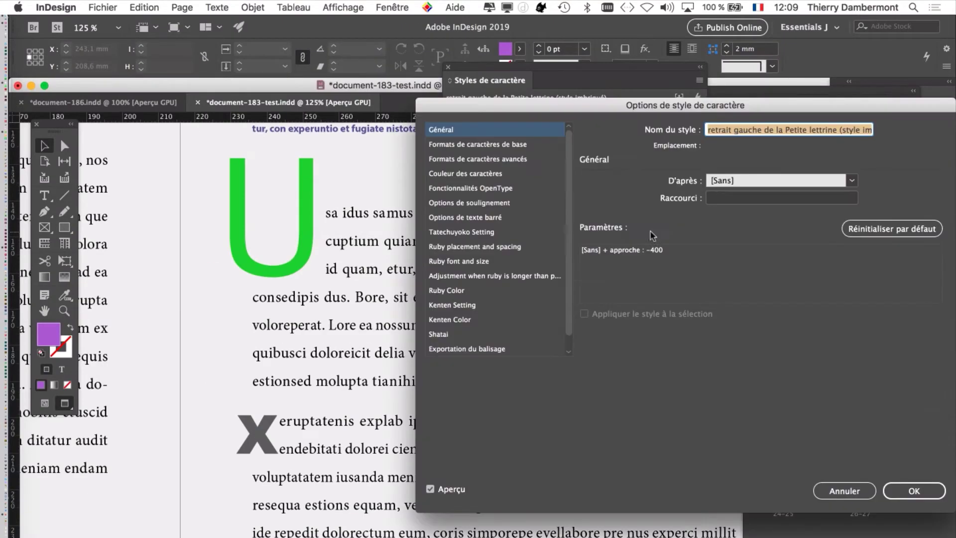
left_click(509, 147)
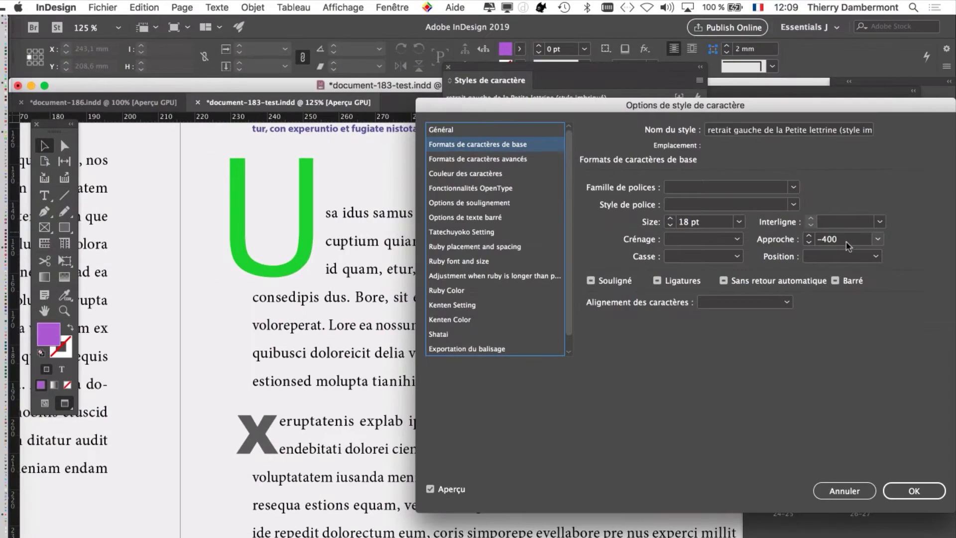
left_click(773, 245)
left_click(773, 245)
left_click(808, 243)
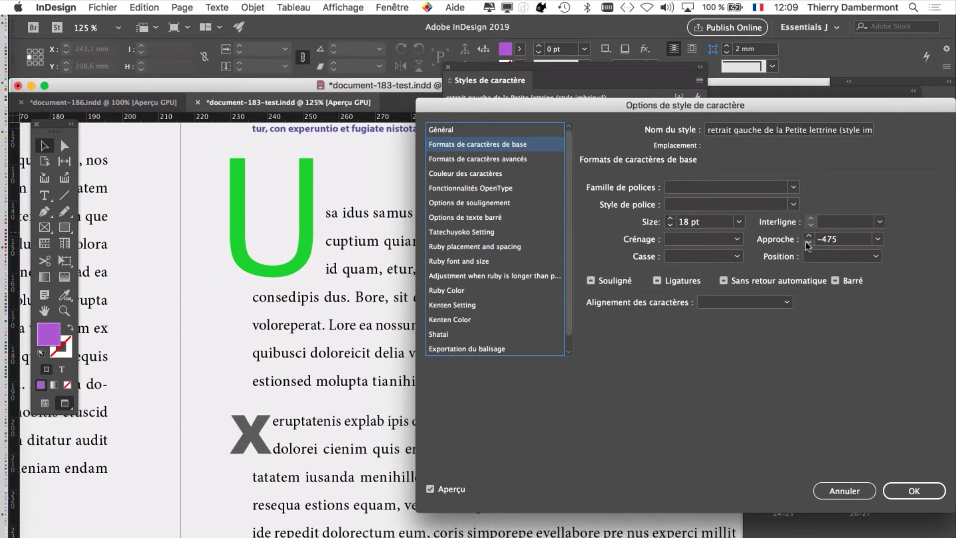
left_click(807, 243)
left_click(808, 243)
left_click(807, 243)
left_click(808, 243)
left_click(807, 243)
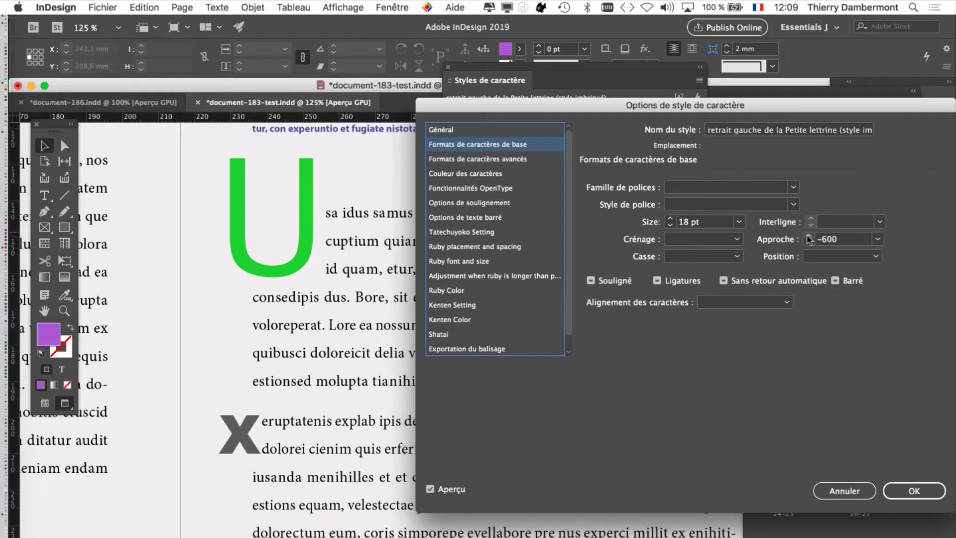
Try a tracking of -325 for the small drop cap's left-indent style
left_click(809, 236)
left_click(808, 236)
left_click(809, 236)
left_click(809, 236)
left_click(809, 237)
left_click(808, 237)
left_click(809, 237)
left_click(809, 236)
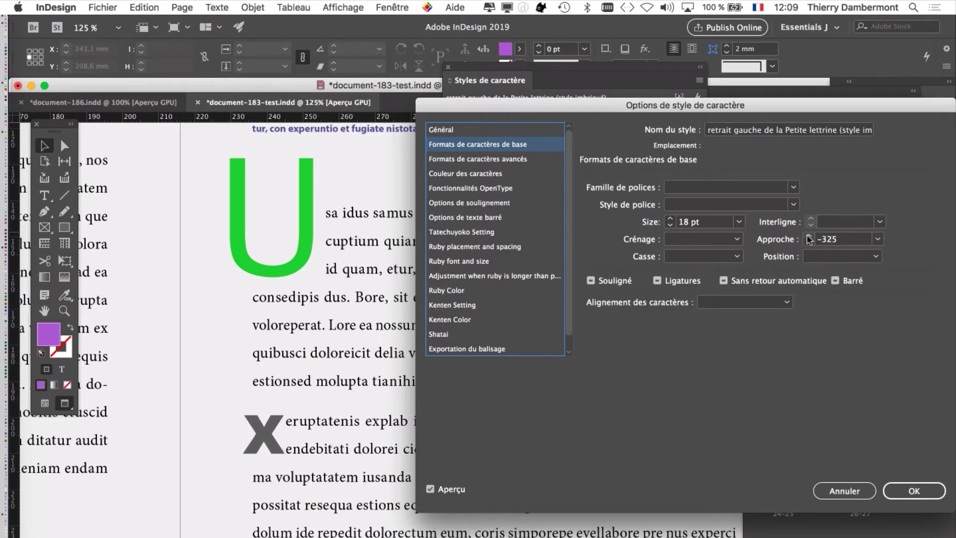
Lower the tracking of the small drop cap's left-indent style to -550 and apply the style options
left_click(809, 244)
left_click(809, 244)
left_click(808, 244)
left_click(809, 244)
left_click(809, 244)
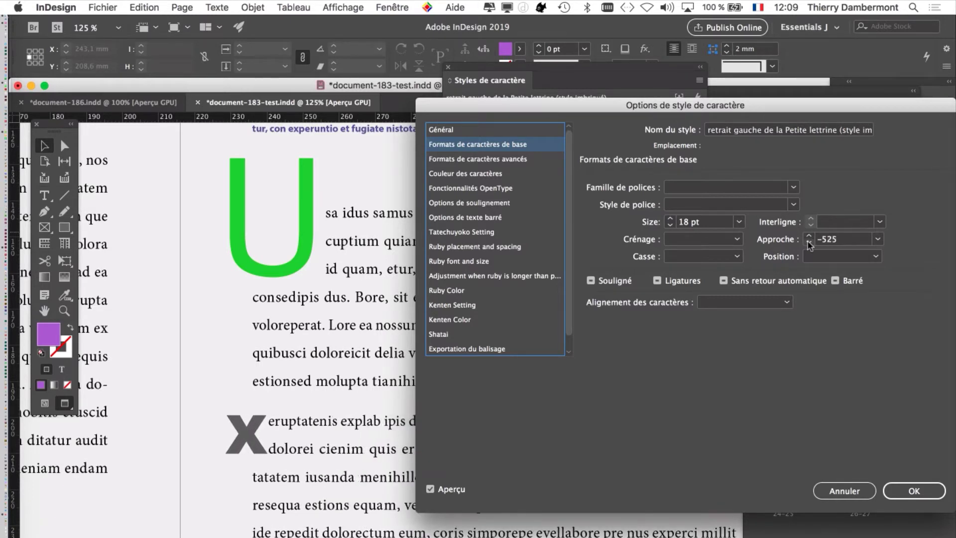
left_click(808, 244)
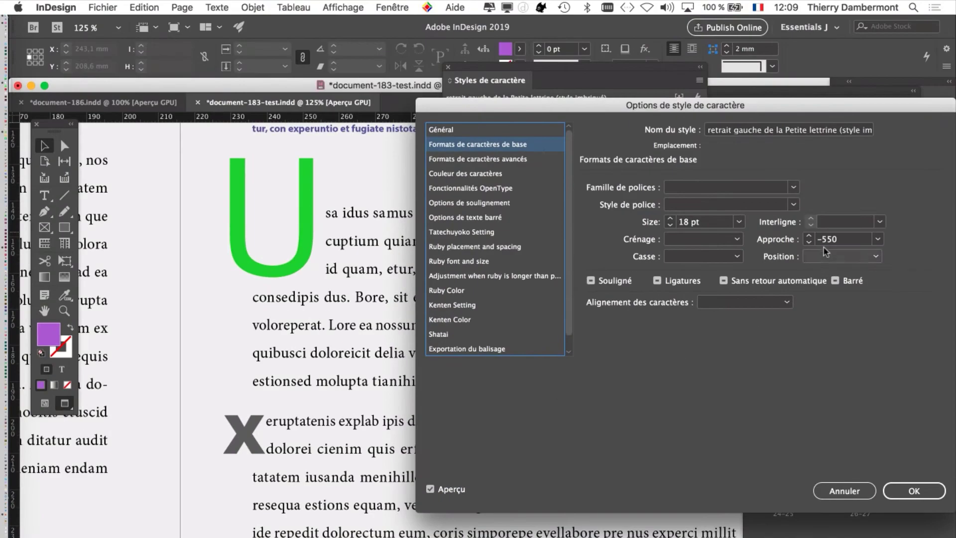
left_click(915, 490)
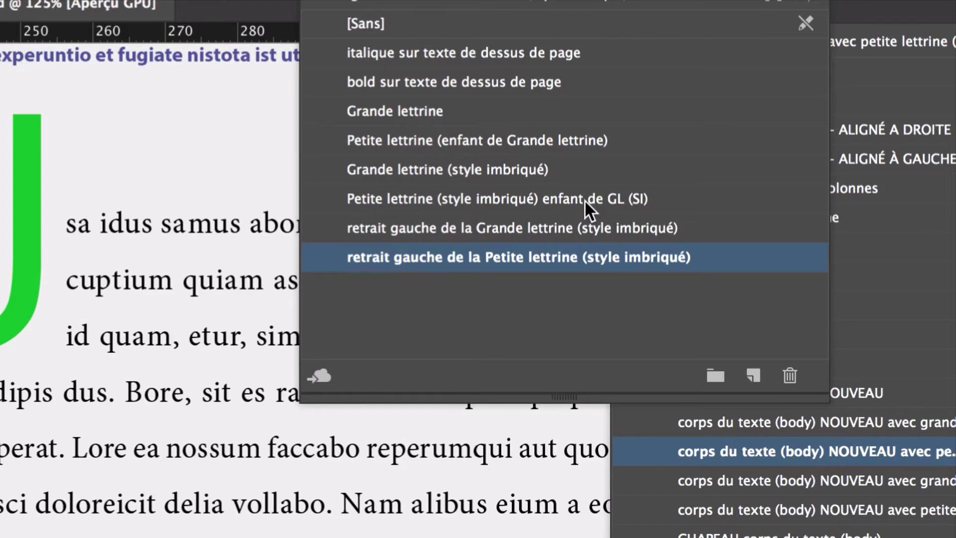
Set the character colour of the style Grande lettrine (style imbriqué) to the orange swatch R=233 G=124 B=76
left_click(591, 185)
double_click(589, 193)
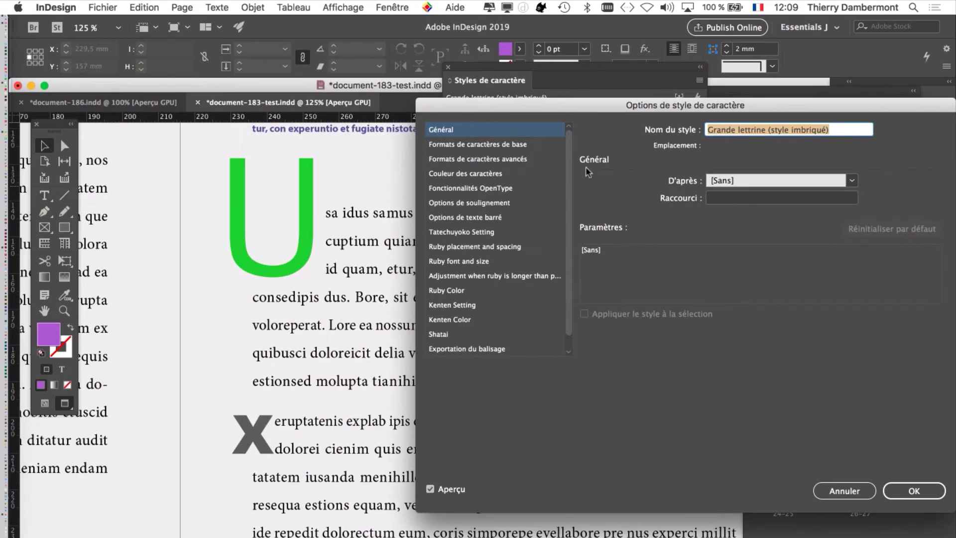
left_click(532, 173)
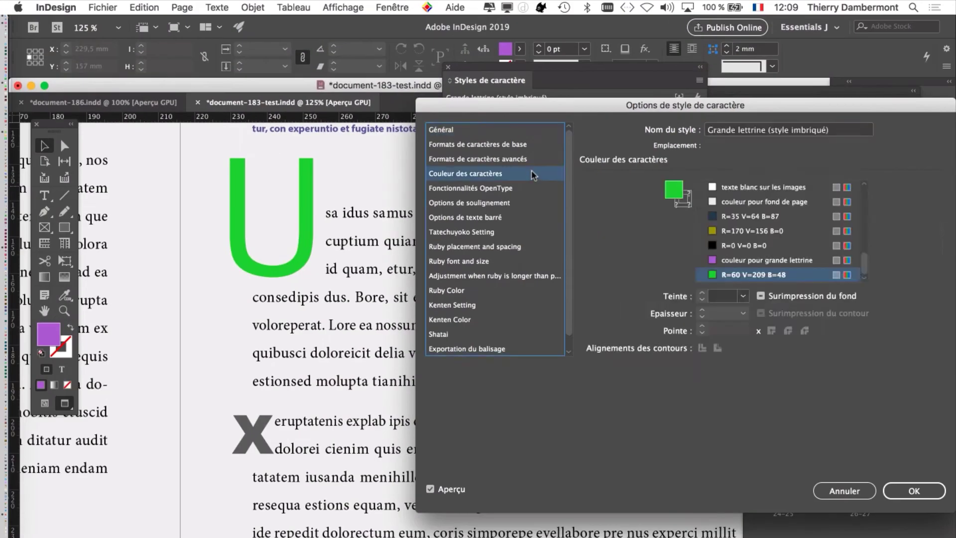
left_click(773, 246)
scroll(762, 251, "down", 3)
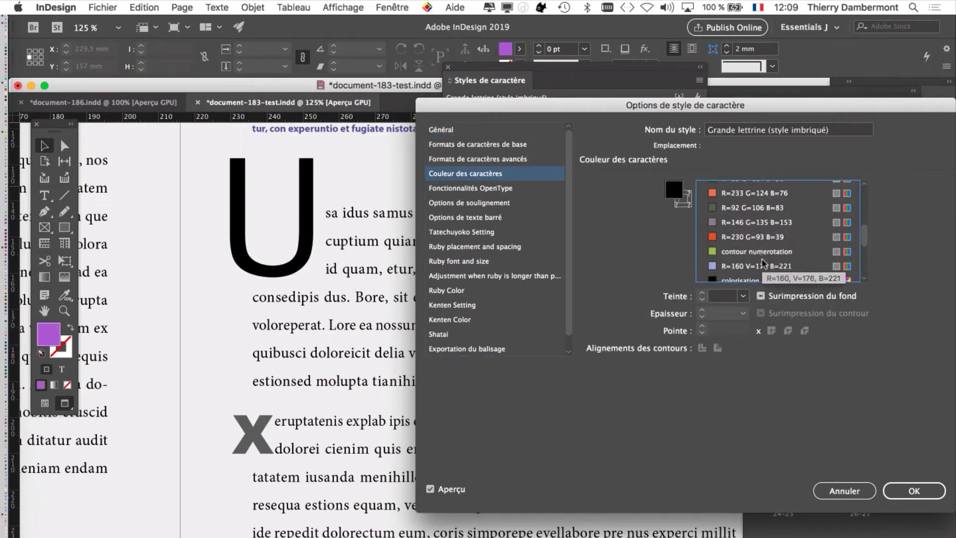
left_click(764, 264)
left_click(742, 211)
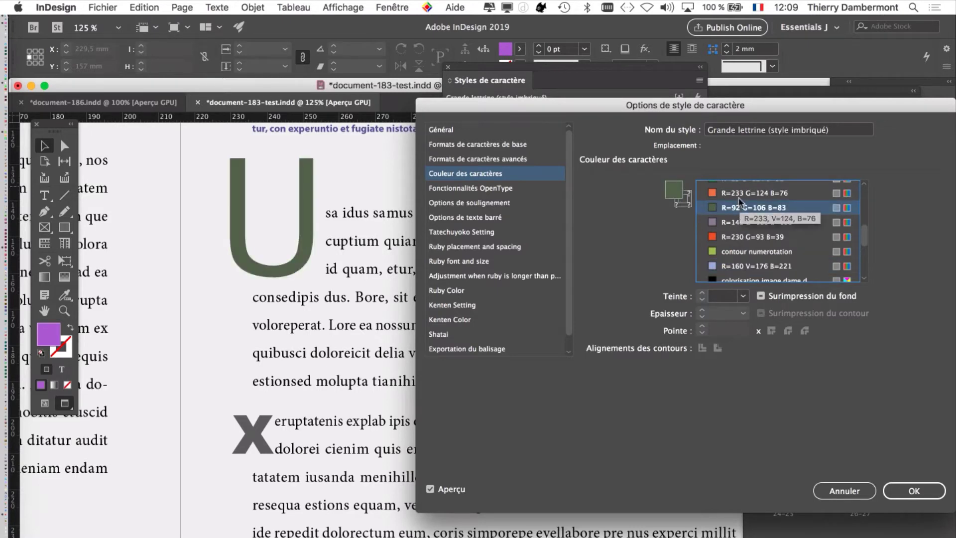
left_click(743, 195)
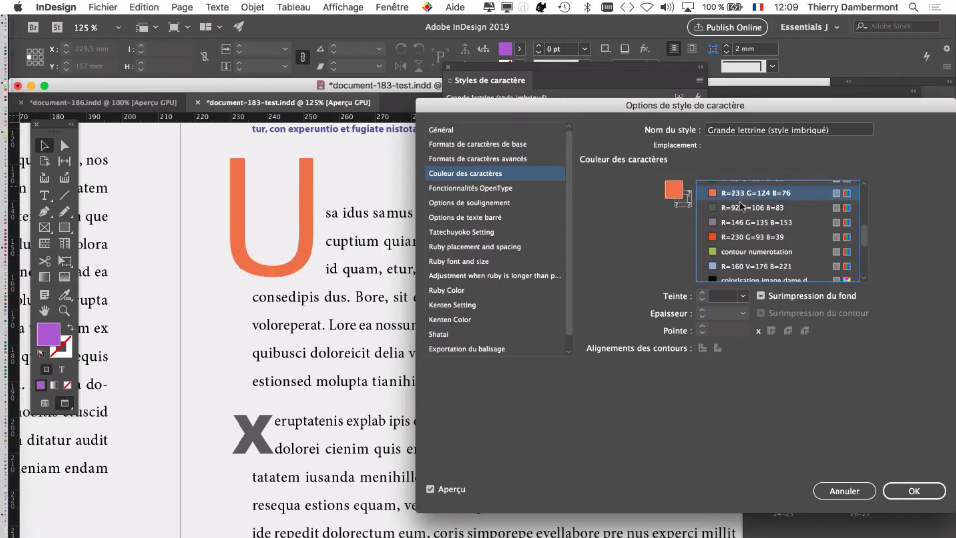
Set the font family of Grande lettrine (style imbriqué) to Arial Black and apply the style options
left_click(467, 144)
left_click(727, 188)
type("Bernard MT Condensed")
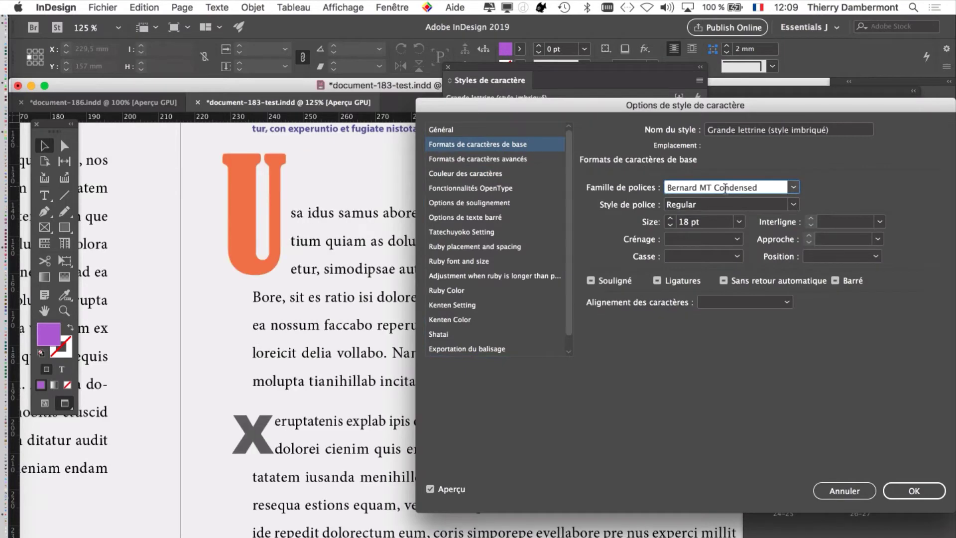
type("Mona Lisa Solid ITC TT")
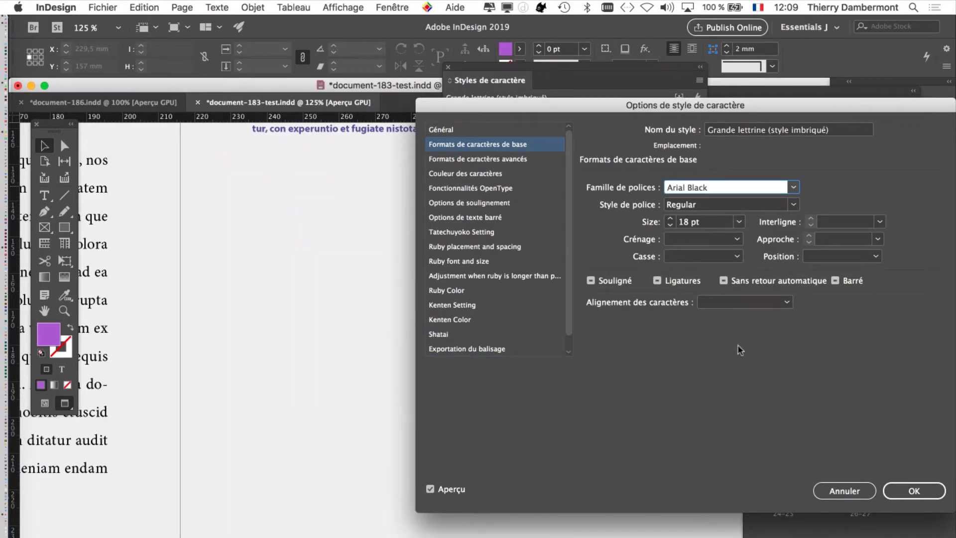
type("Arial Black")
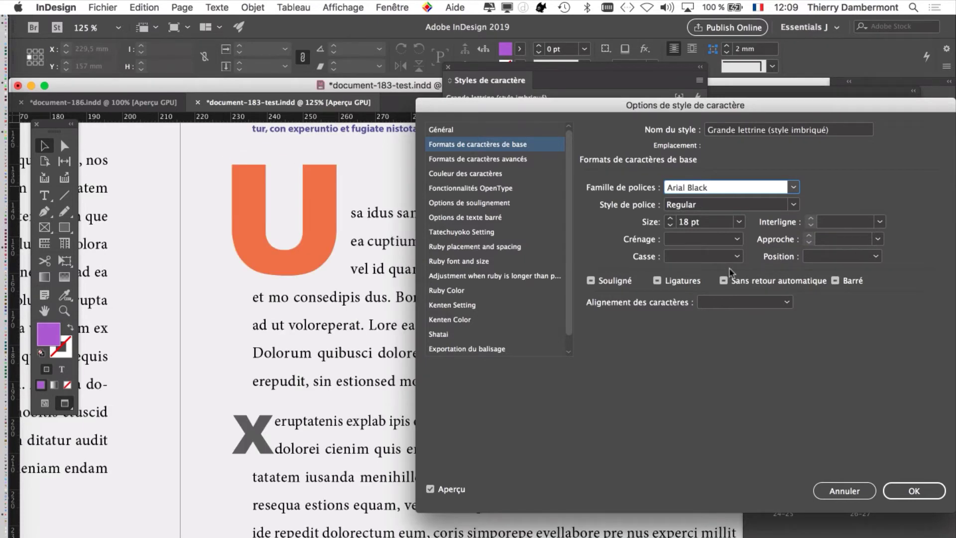
left_click(906, 483)
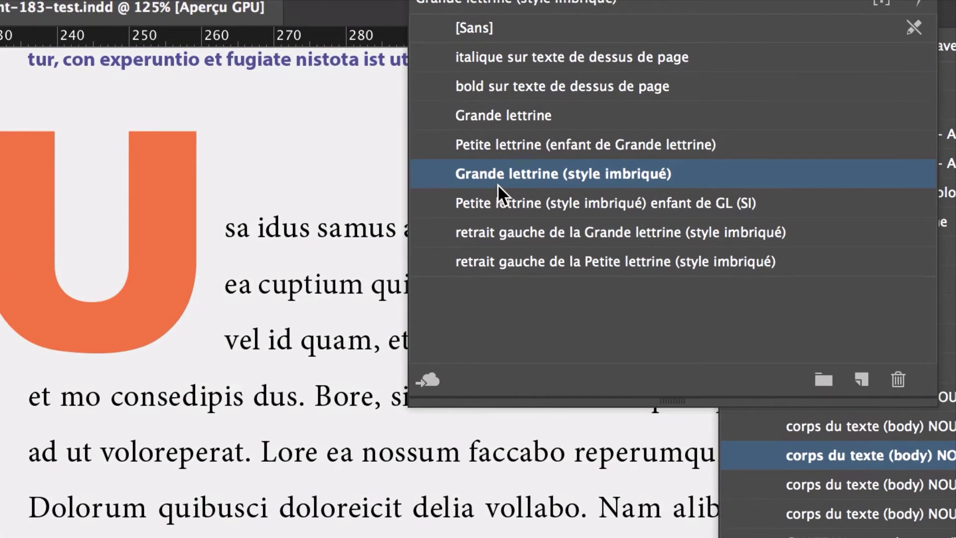
Lower the tracking of the character style retrait gauche de la Grande lettrine (style imbriqué) in its basic character formats
left_click(443, 207)
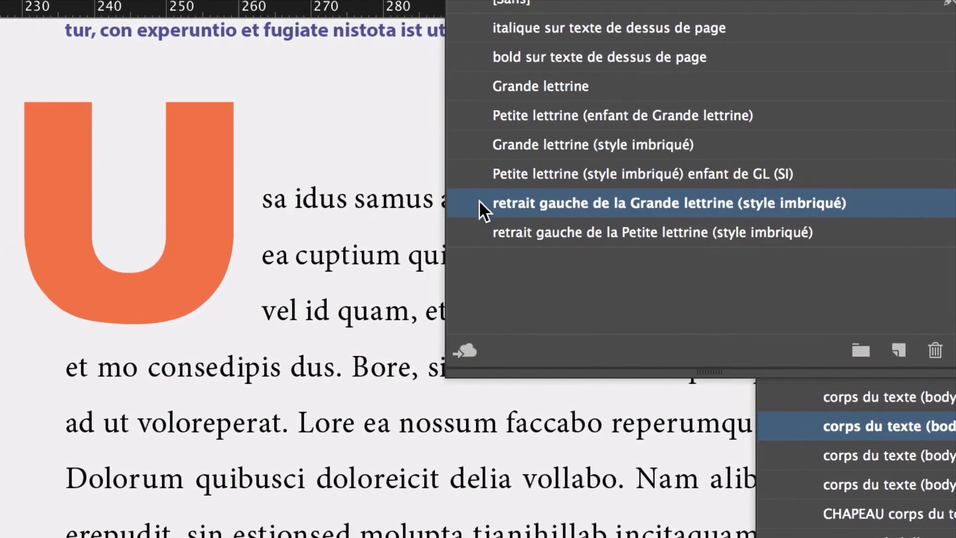
double_click(479, 200)
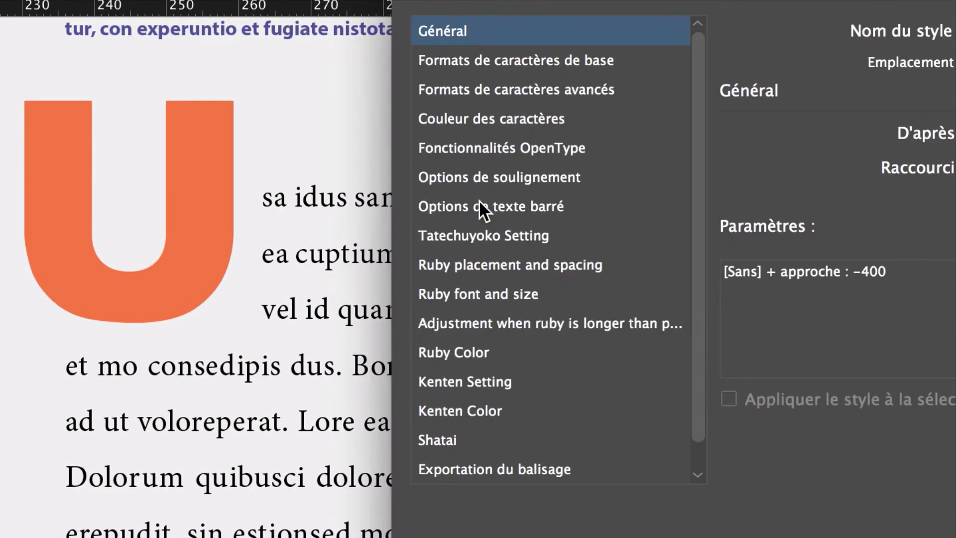
left_click(489, 147)
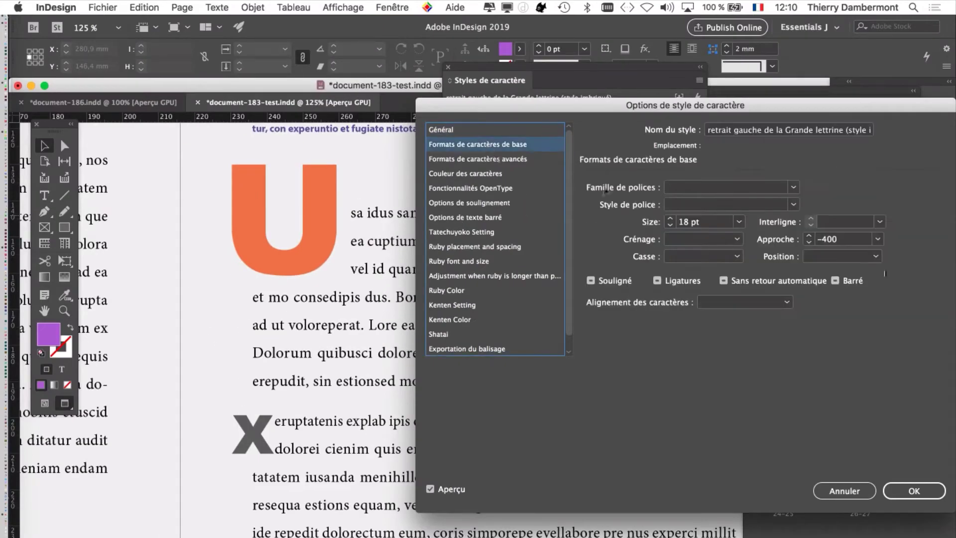
left_click(809, 242)
left_click(809, 243)
left_click(809, 242)
left_click(810, 243)
left_click(809, 243)
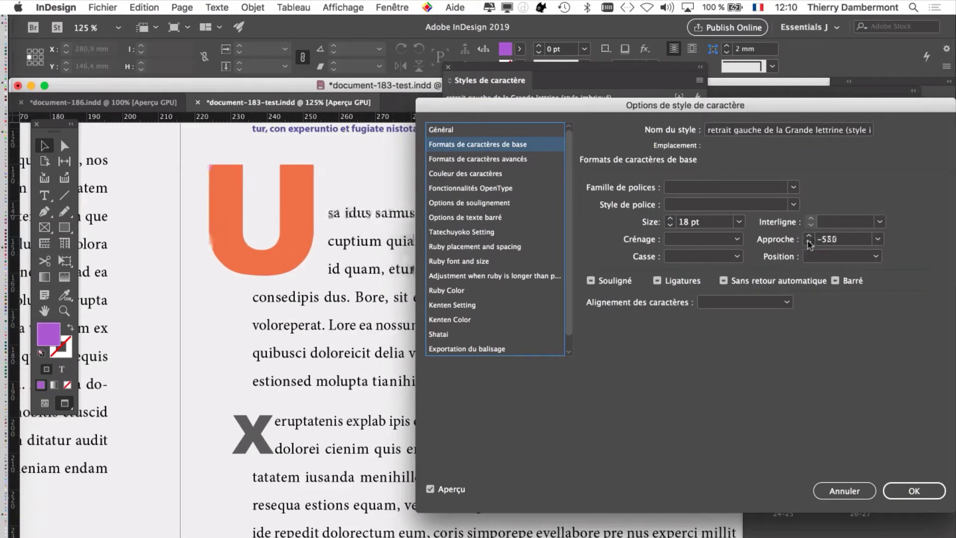
left_click(809, 242)
left_click(809, 243)
Try tracking values of -450 and -500 for the large drop cap's left-indent style
left_click(809, 236)
left_click(809, 236)
left_click(810, 236)
left_click(810, 236)
left_click(810, 236)
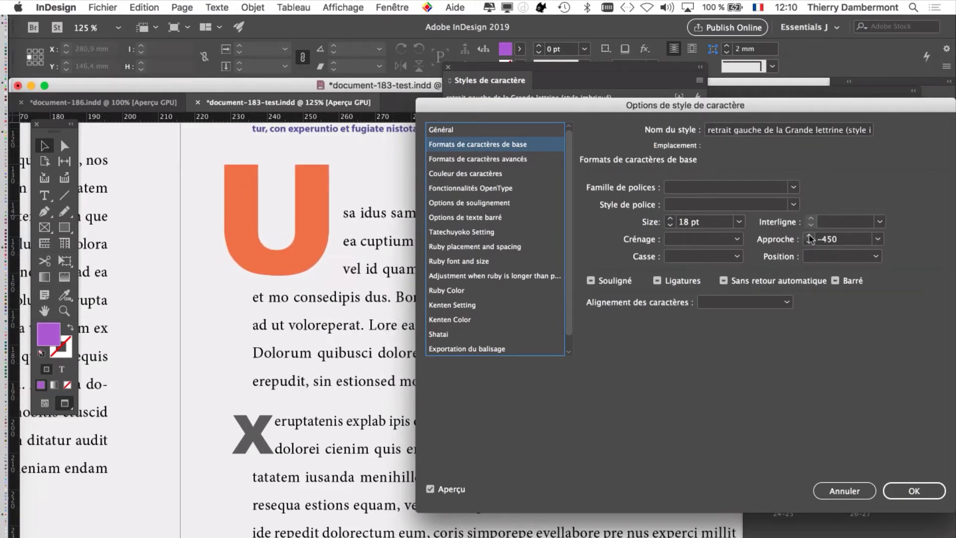
left_click(809, 242)
left_click(809, 242)
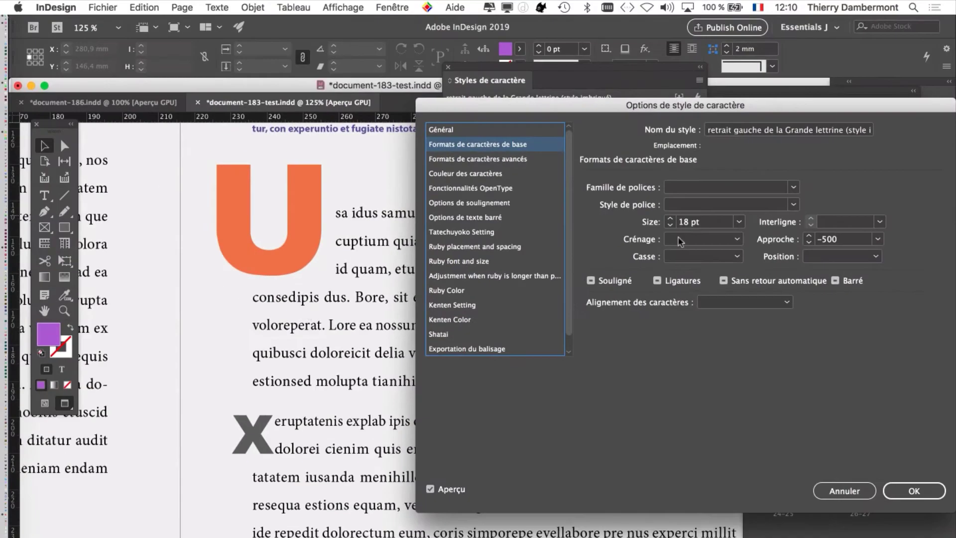
Try the large drop cap's left indent with tracking values from -575 up to -325
left_click(810, 243)
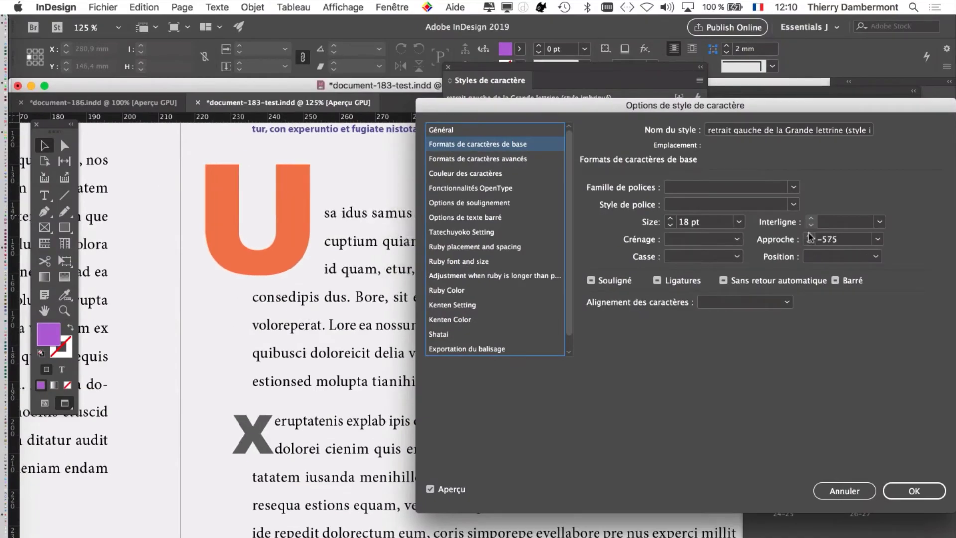
left_click(810, 237)
left_click(810, 236)
left_click(810, 237)
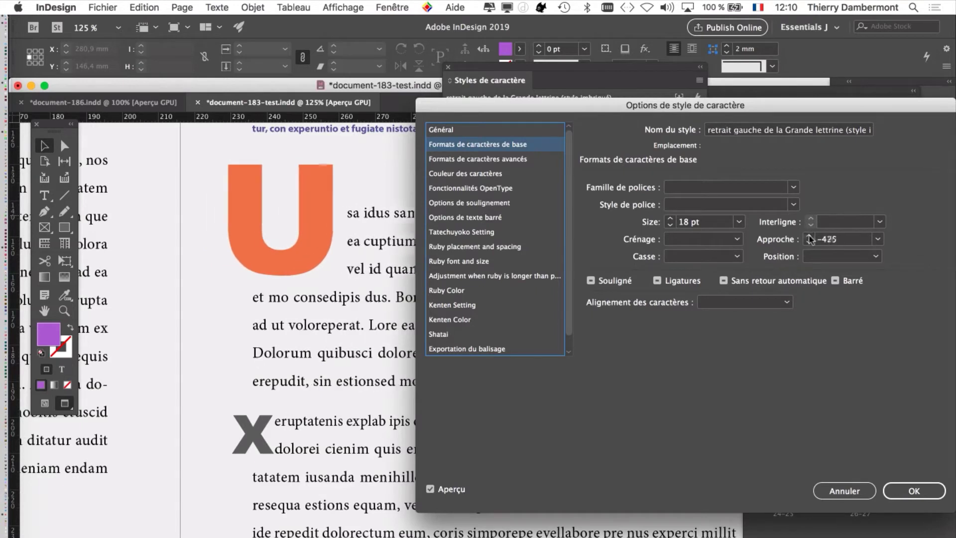
left_click(810, 237)
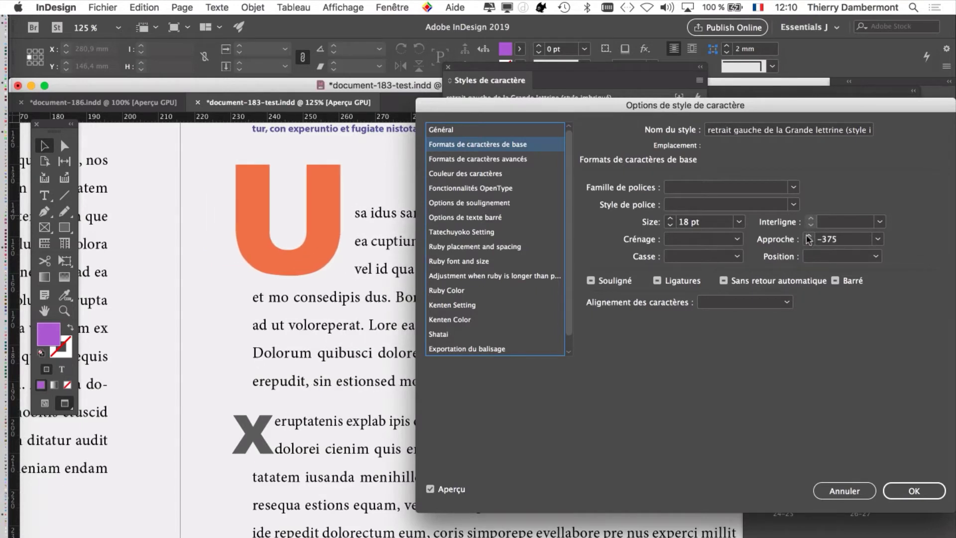
left_click(809, 236)
left_click(809, 236)
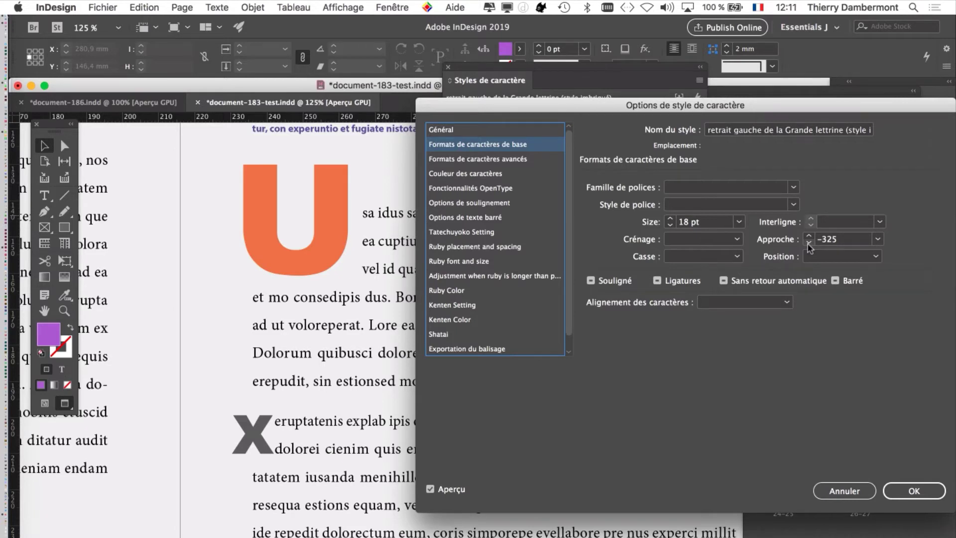
Set the tracking of the large drop cap's left-indent style to -475 and apply the style options
left_click(809, 243)
left_click(809, 243)
left_click(809, 243)
left_click(809, 238)
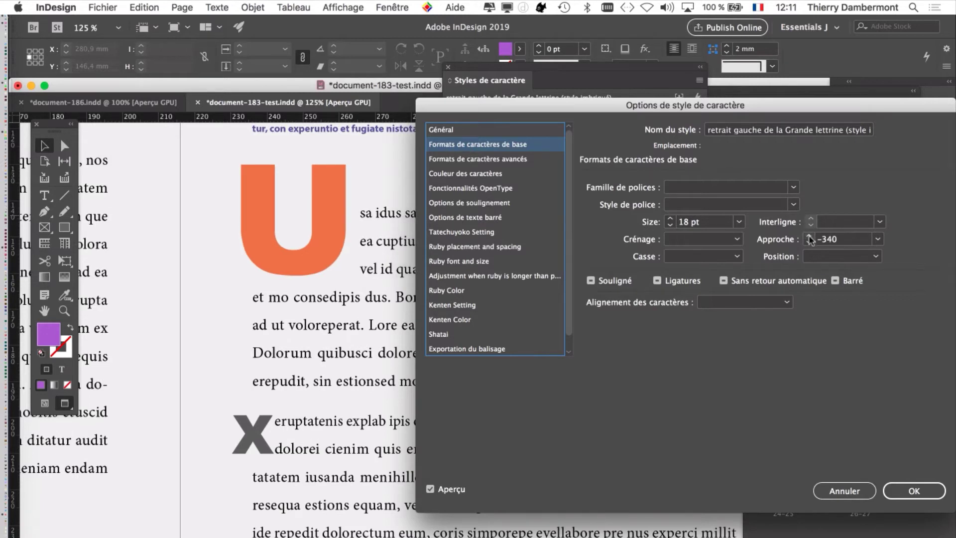
left_click(809, 237)
left_click(809, 238)
left_click(809, 243)
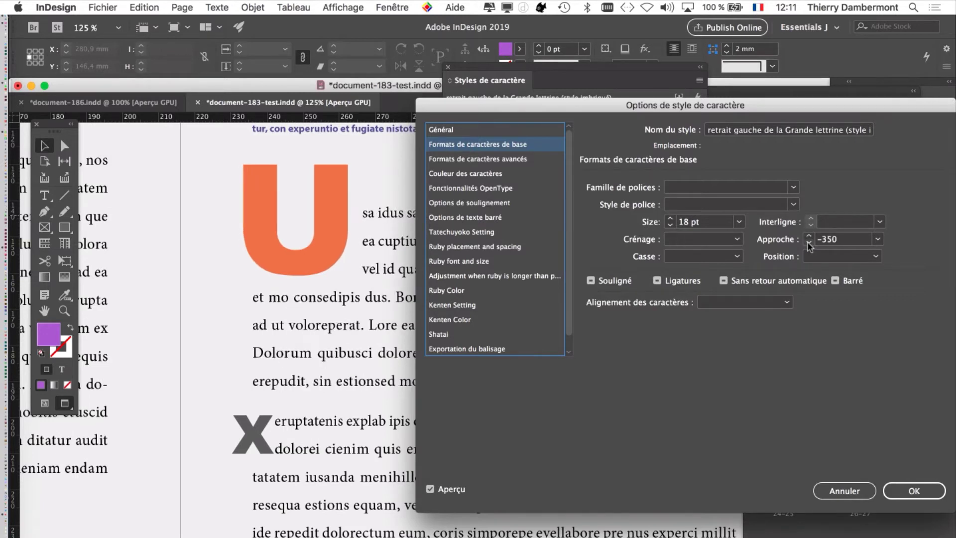
left_click(809, 243)
left_click(808, 243)
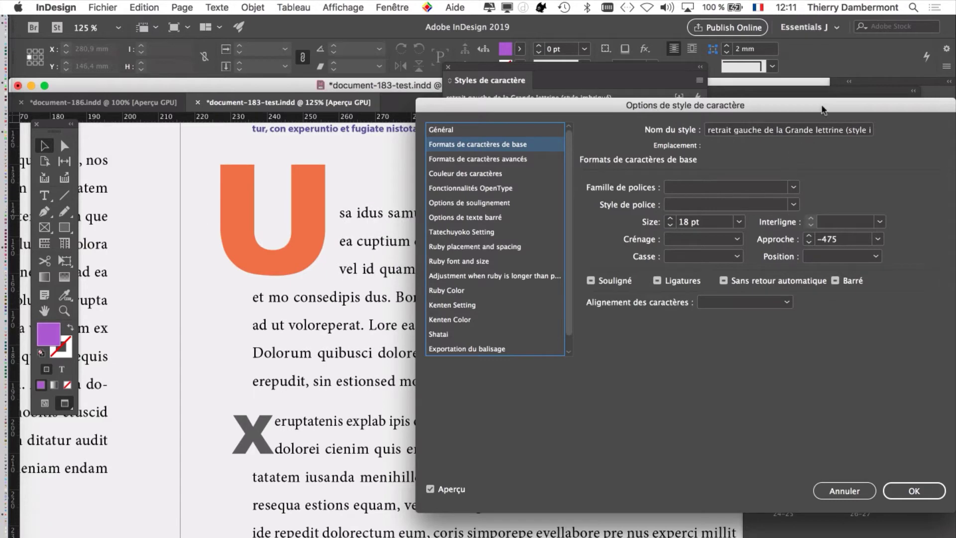
left_click_drag(825, 109, 677, 136)
key("Return")
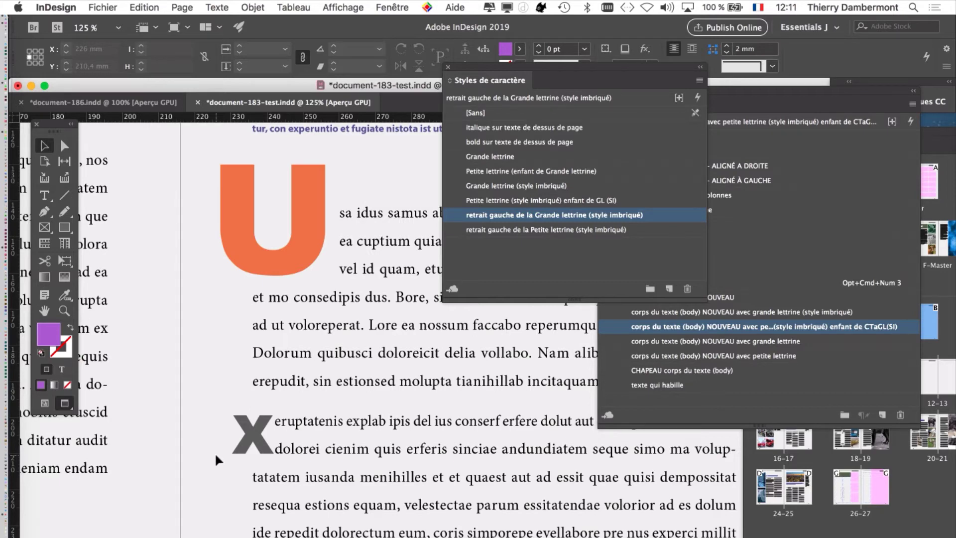
Display the paragraph styles and view the page titled La faune de New York … at 75 % with its N and A drop caps
scroll(208, 432, "down", 2)
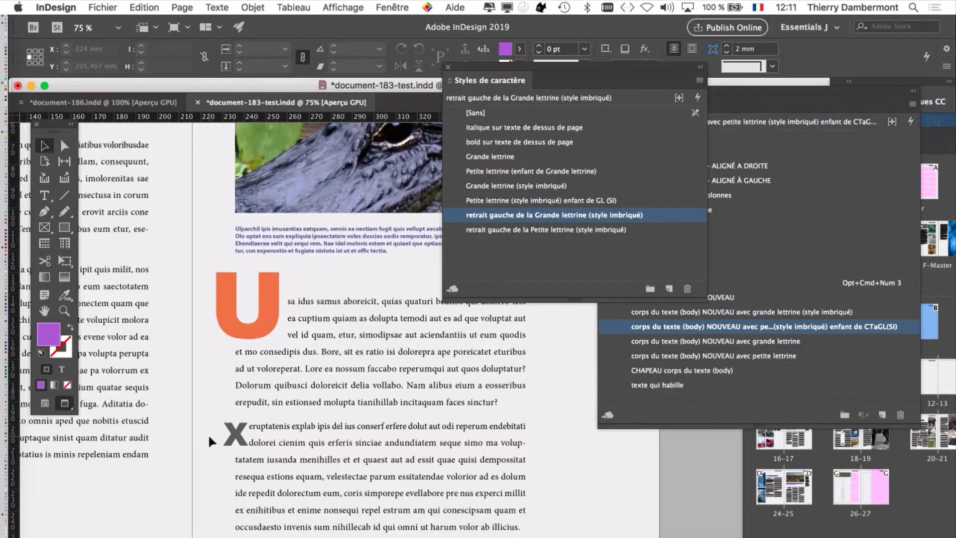
key("super+F11")
scroll(282, 355, "left", 10)
scroll(281, 355, "up", 2)
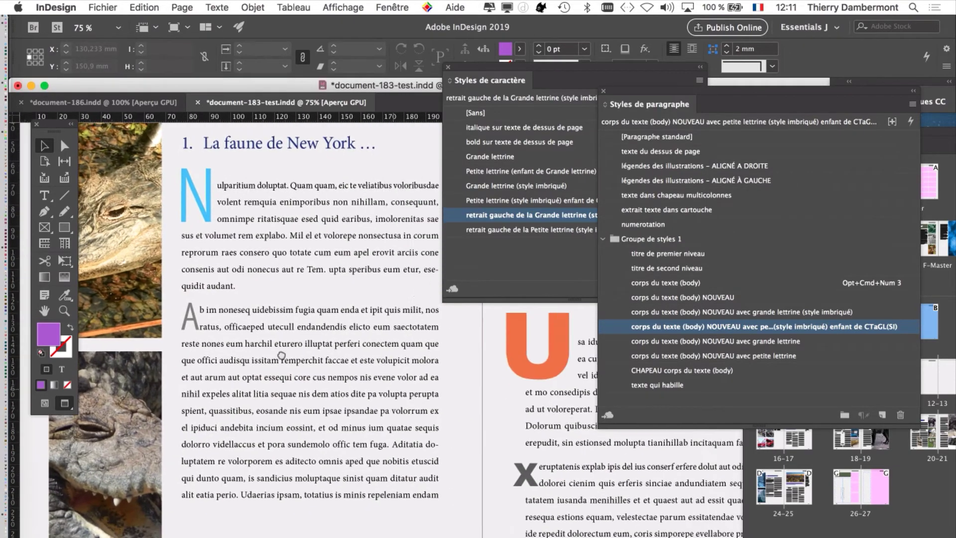
scroll(281, 355, "down", 3)
scroll(282, 355, "up", 5)
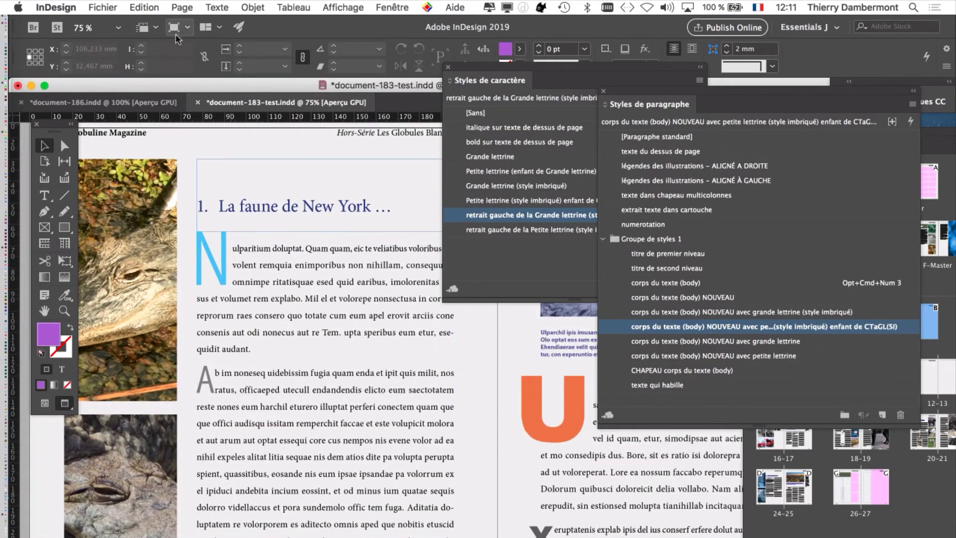
left_click(103, 7)
left_click(606, 192)
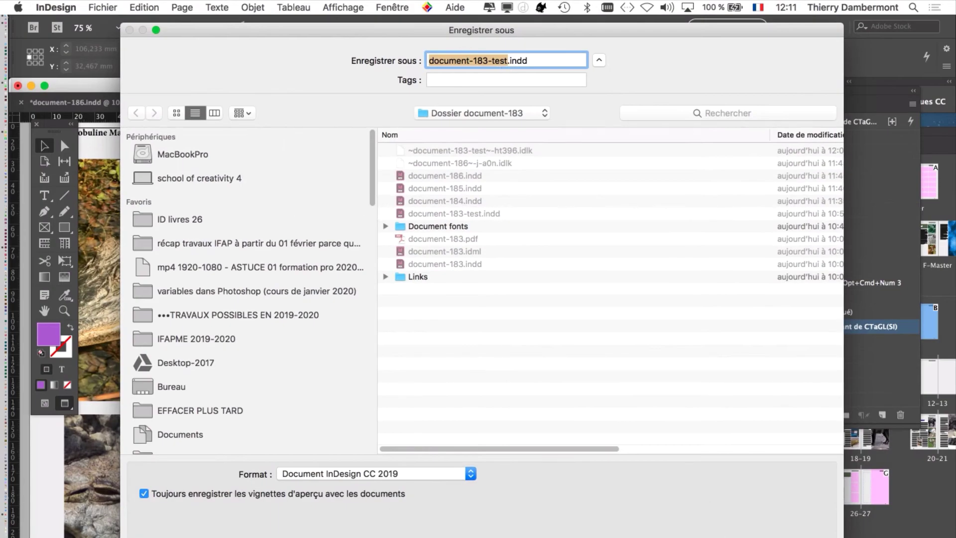
key("Escape")
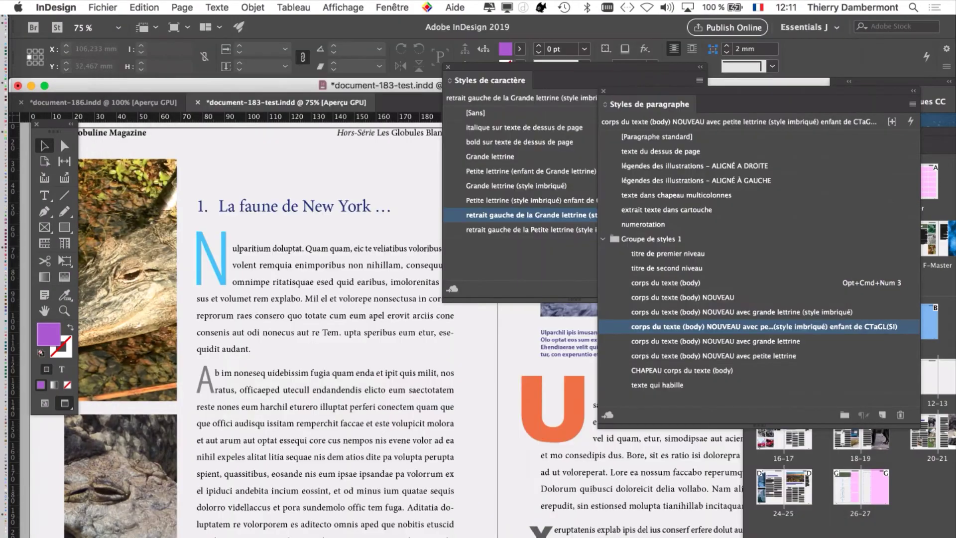
Close document-183-test.indd and save its changes
left_click(197, 103)
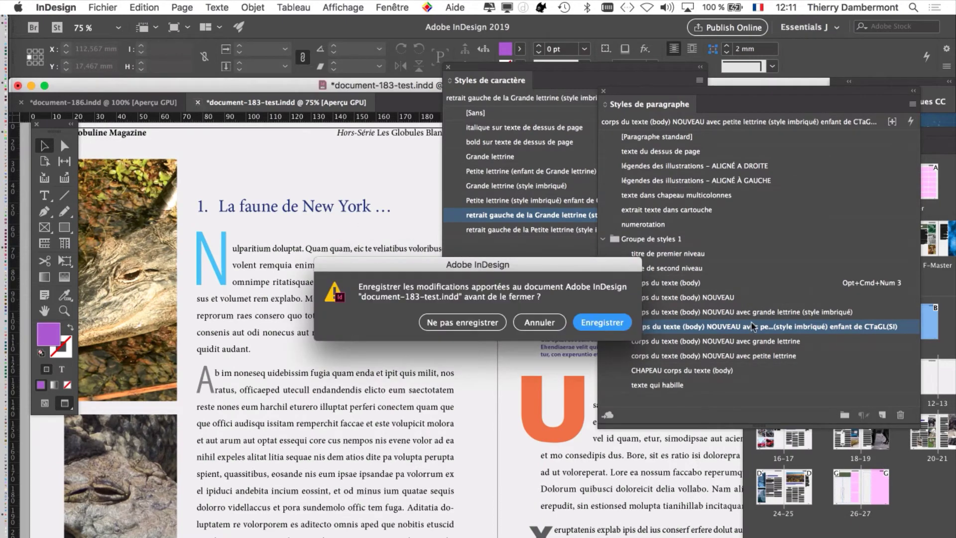
left_click(606, 317)
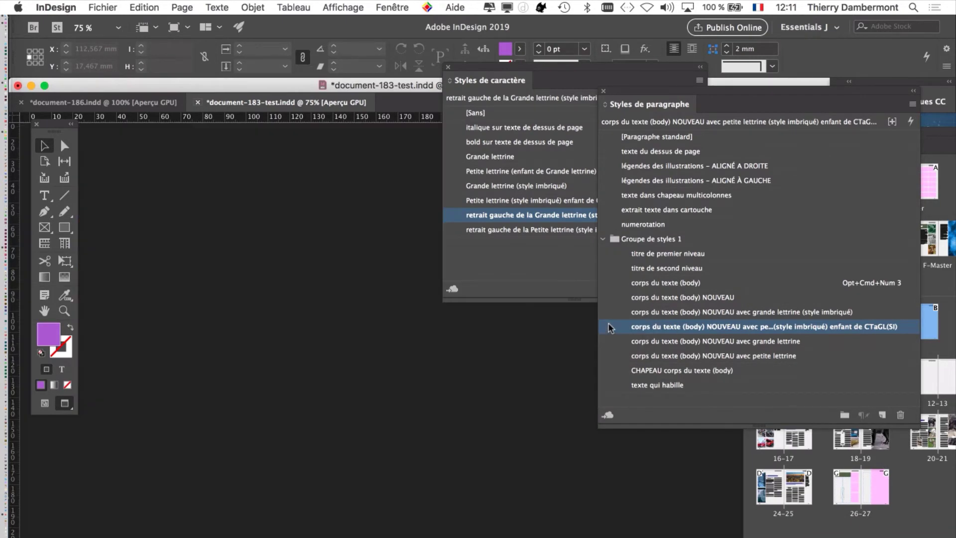
Browse document-186.indd from La faune de New York … to the spread titled Les beaux poulains de la savane and examine its drop caps
scroll(359, 337, "down", 2)
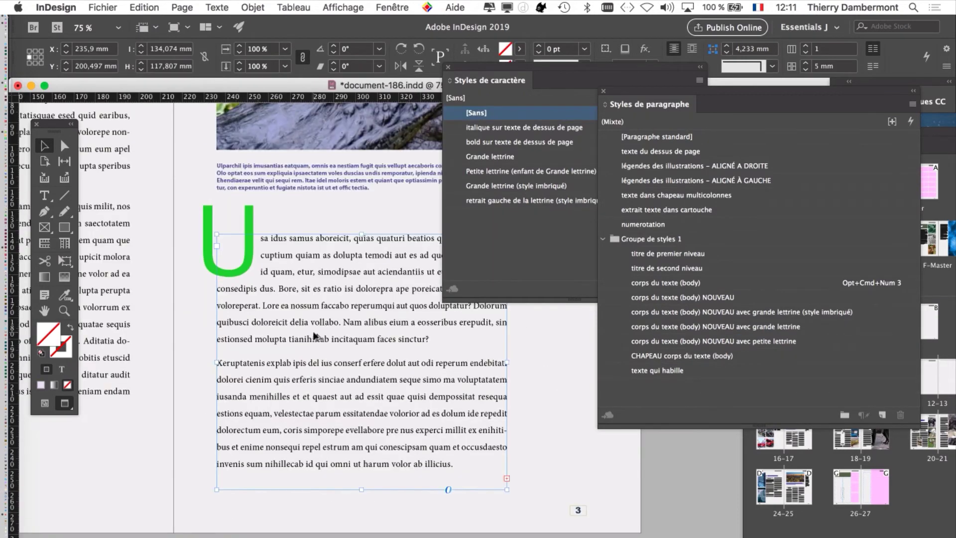
scroll(288, 318, "left", 5)
scroll(279, 334, "up", 2)
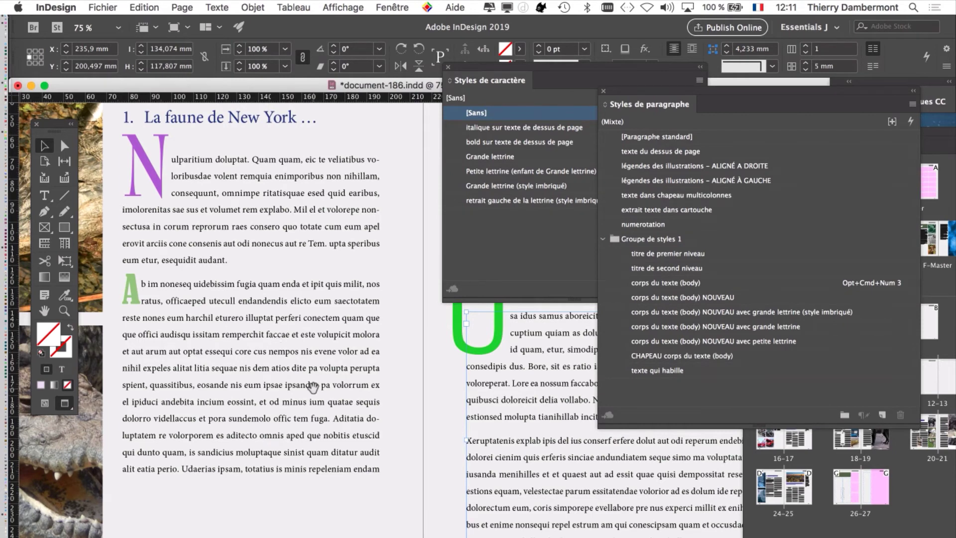
scroll(313, 386, "down", 3)
scroll(312, 386, "up", 10)
scroll(380, 260, "left", 5)
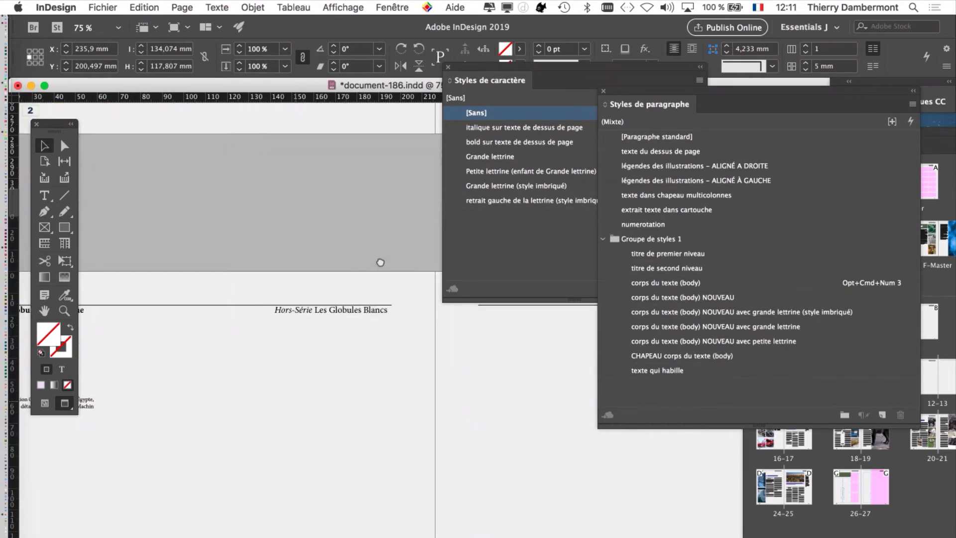
scroll(347, 332, "down", 3)
scroll(345, 332, "down", 15)
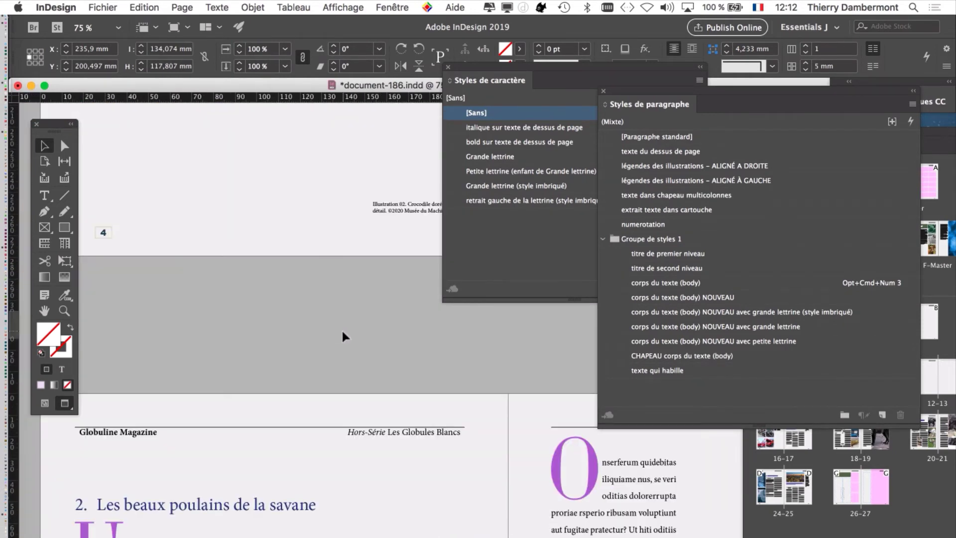
scroll(288, 341, "down", 4)
scroll(288, 342, "left", 3)
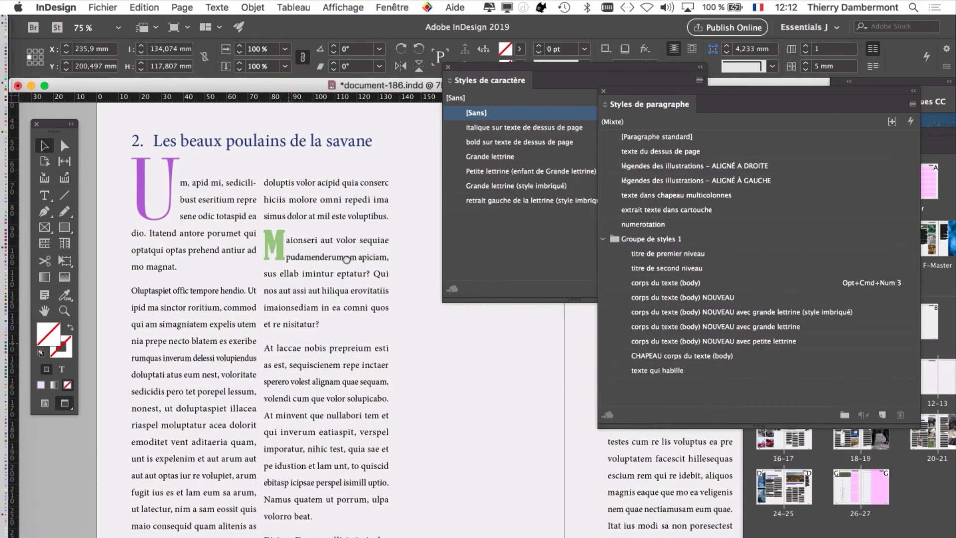
scroll(354, 294, "down", 2)
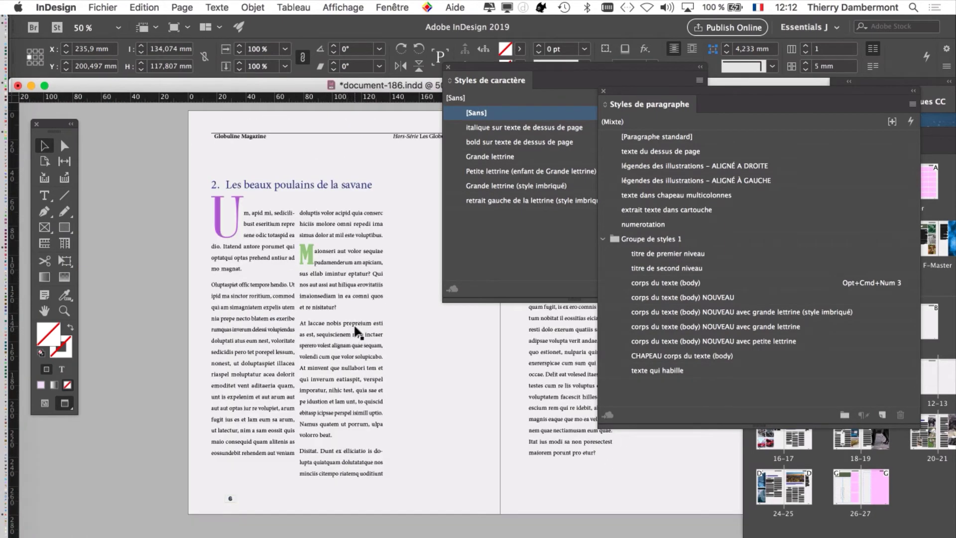
scroll(235, 208, "up", 2)
scroll(235, 208, "down", 1)
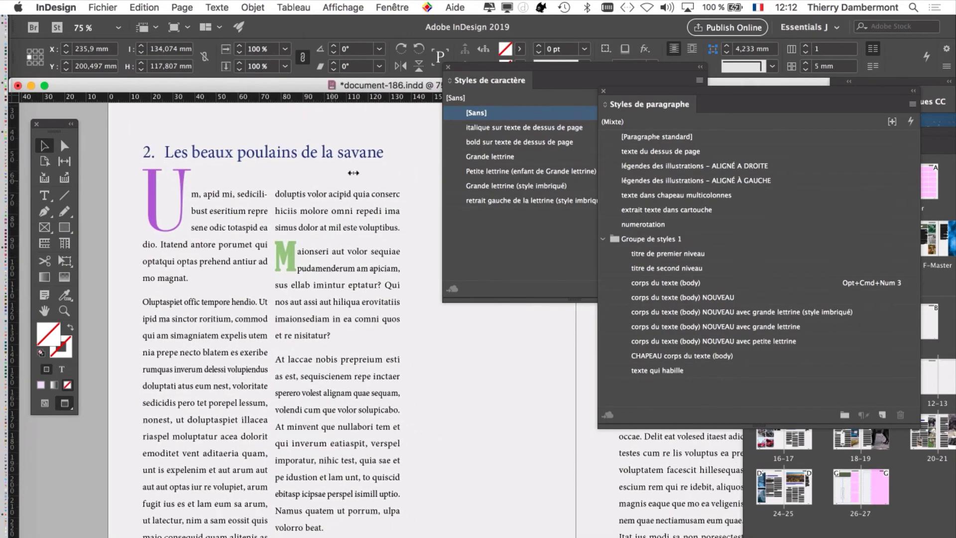
Hide the character styles, keep the paragraph styles beside the article's first text column, and view the page at 100 %
left_click_drag(476, 73, 378, 265)
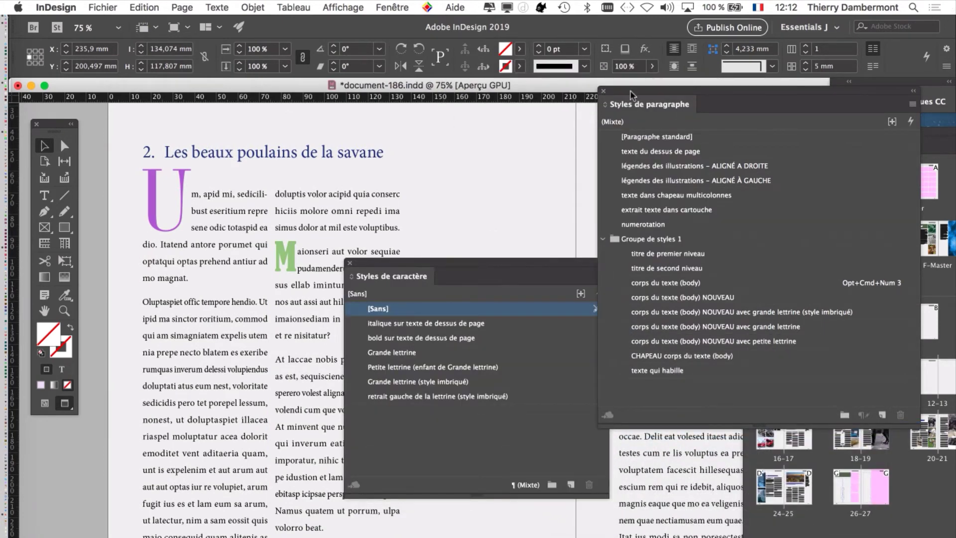
left_click_drag(632, 91, 714, 412)
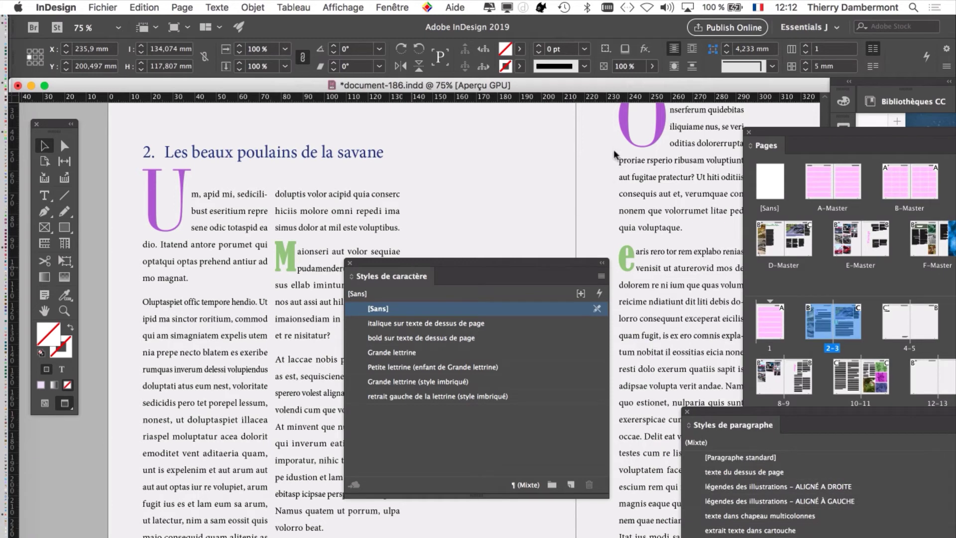
left_click_drag(495, 280, 627, 101)
left_click_drag(743, 412, 646, 325)
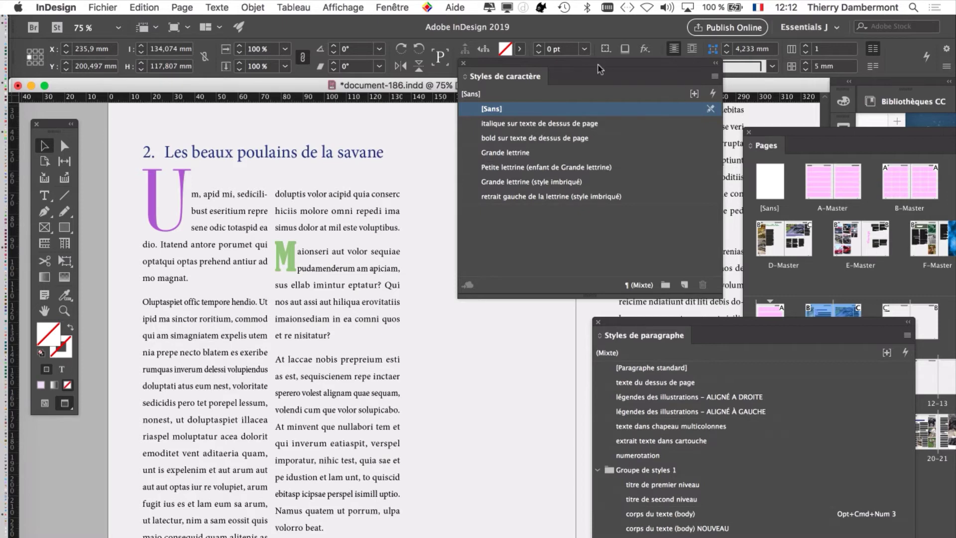
left_click_drag(599, 69, 554, 46)
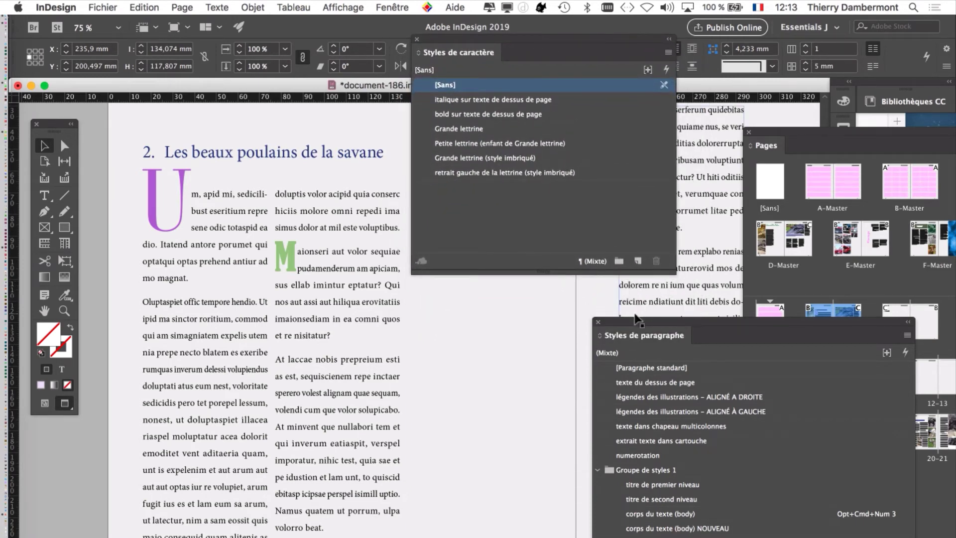
left_click_drag(631, 321, 622, 211)
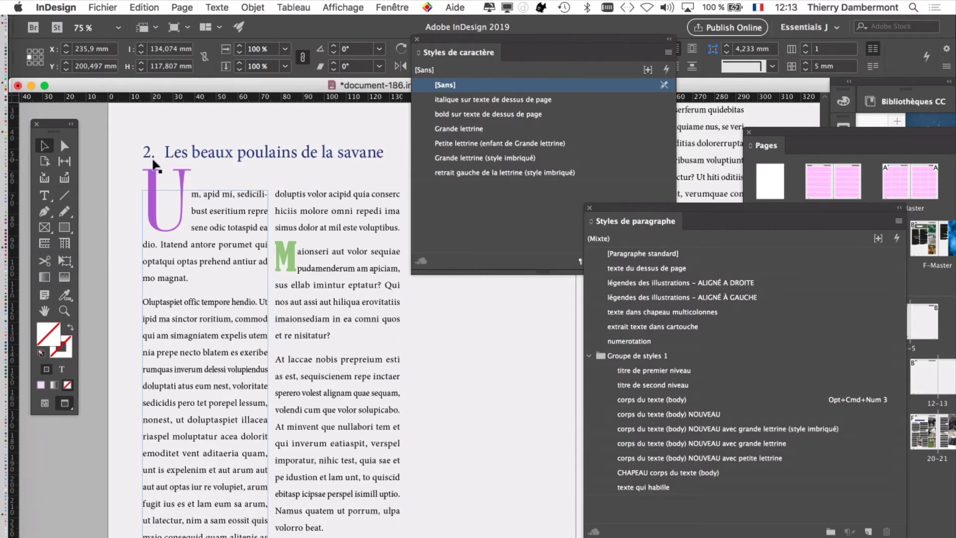
key("super+1")
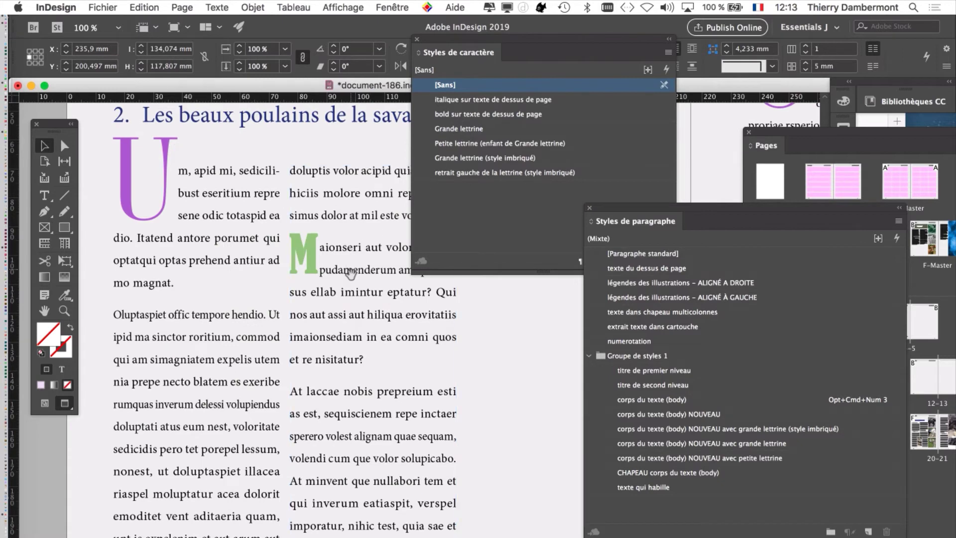
left_click_drag(476, 40, 558, 57)
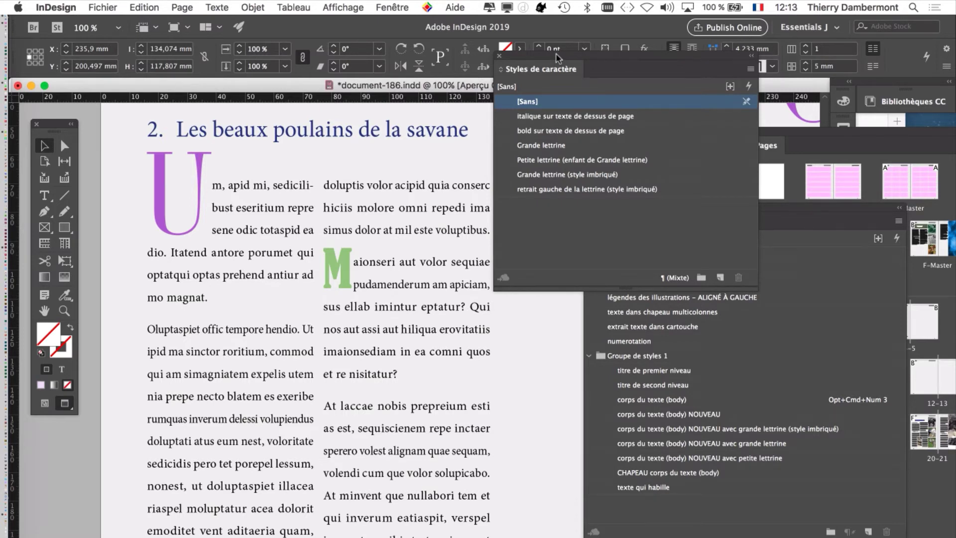
left_click(499, 56)
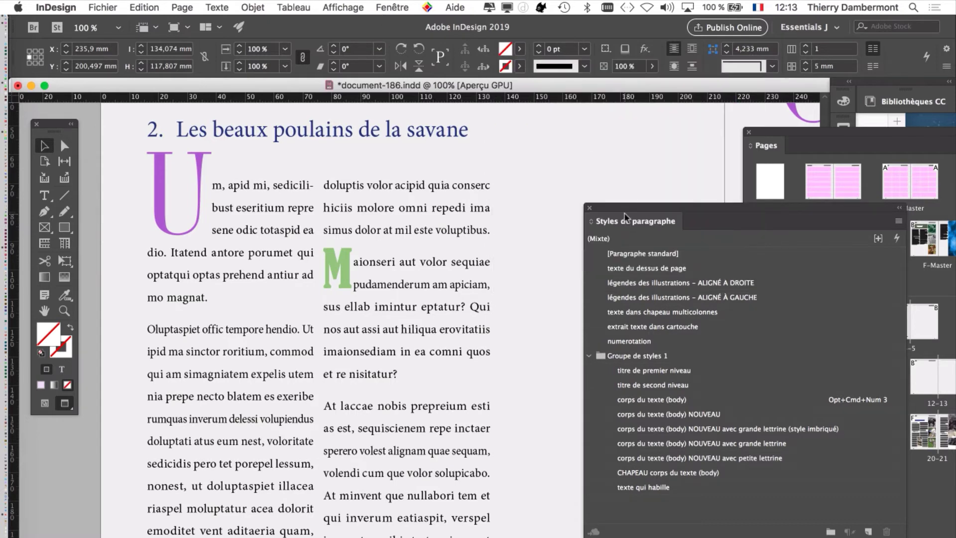
left_click_drag(626, 216, 432, 130)
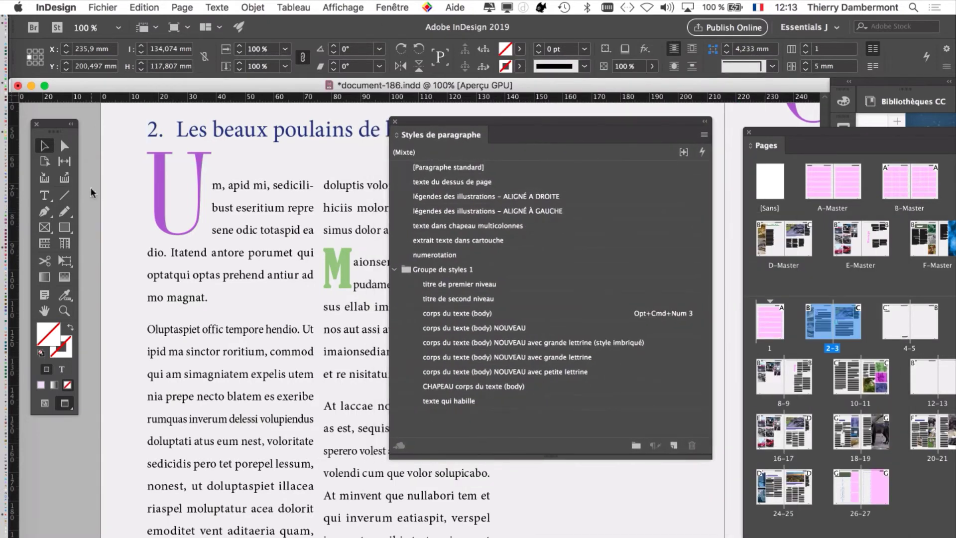
Check which paragraph styles are applied to the large U drop-cap paragraph and to the Oluptaspiet paragraph below it
left_click(46, 196)
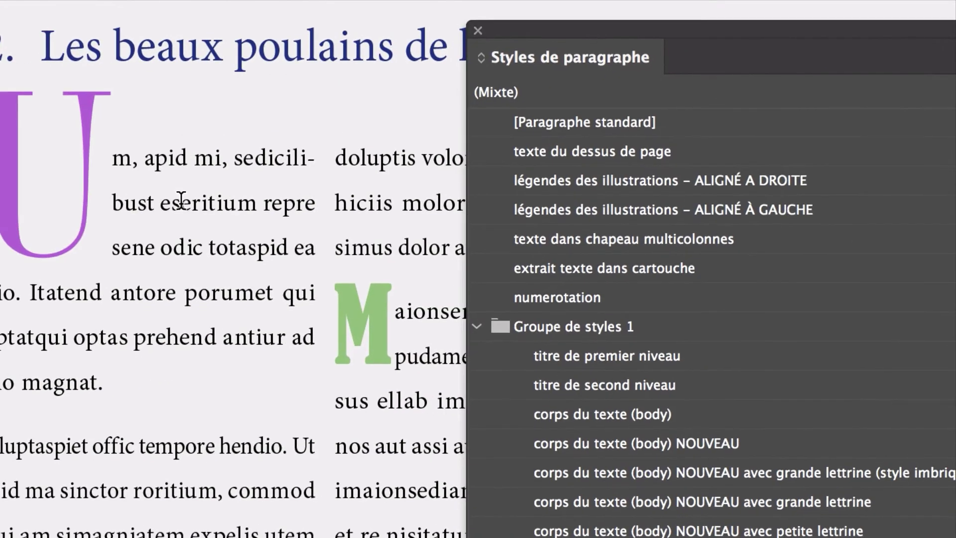
left_click(445, 220)
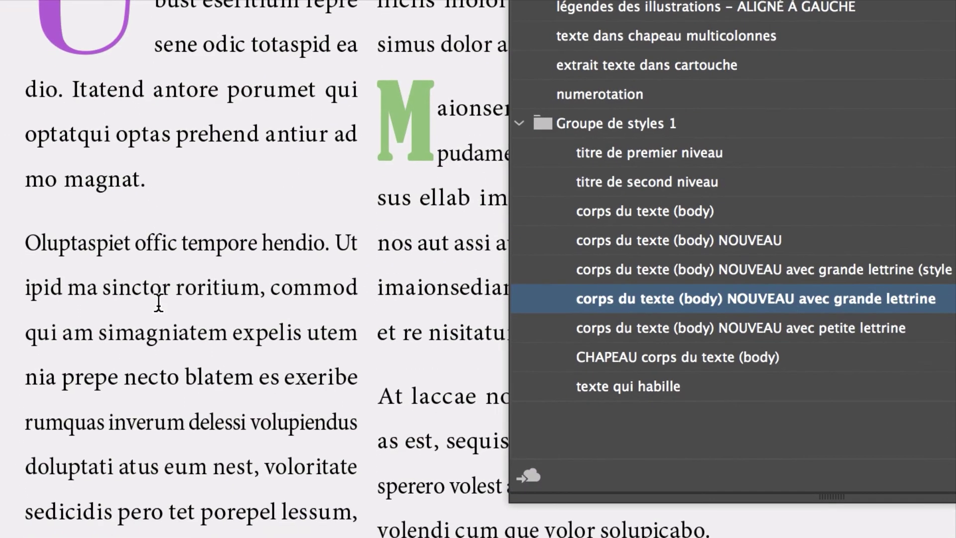
left_click(159, 299)
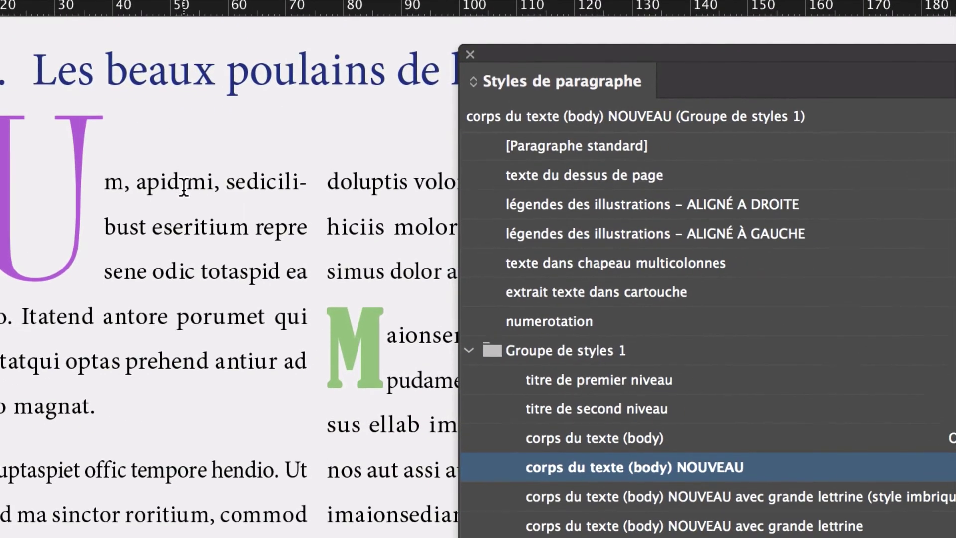
left_click(184, 187)
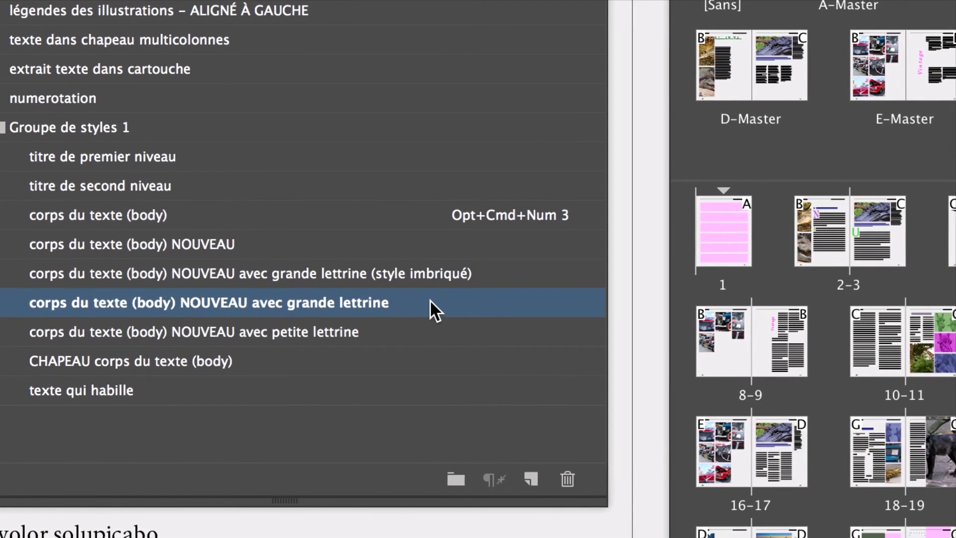
Review the general options of the style corps du texte (body) NOUVEAU avec grande lettrine, and deselect the text frame
double_click(431, 301)
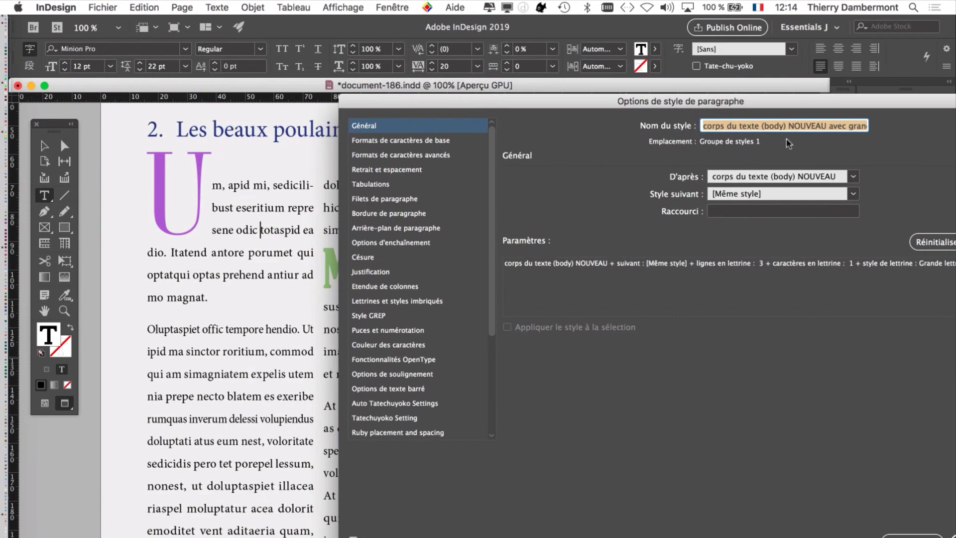
key("Return")
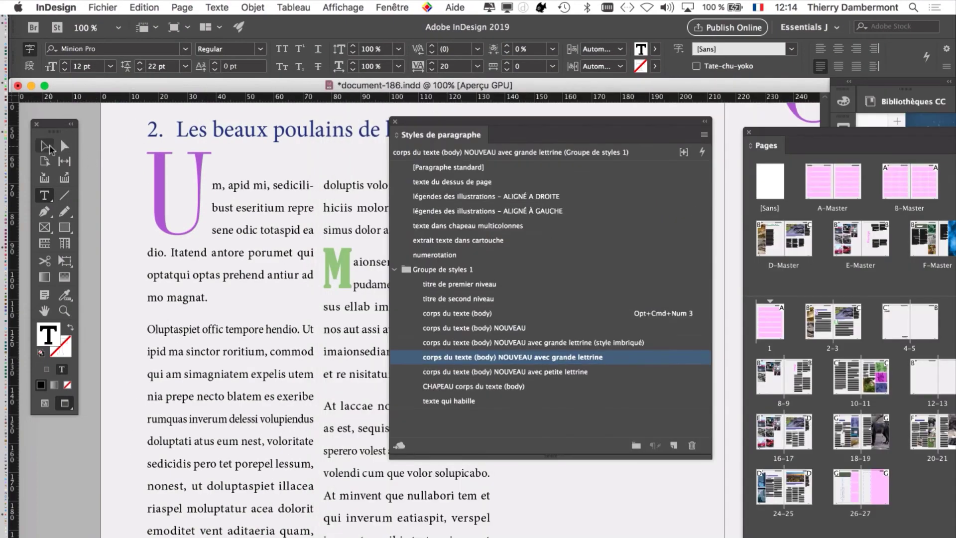
key("Escape")
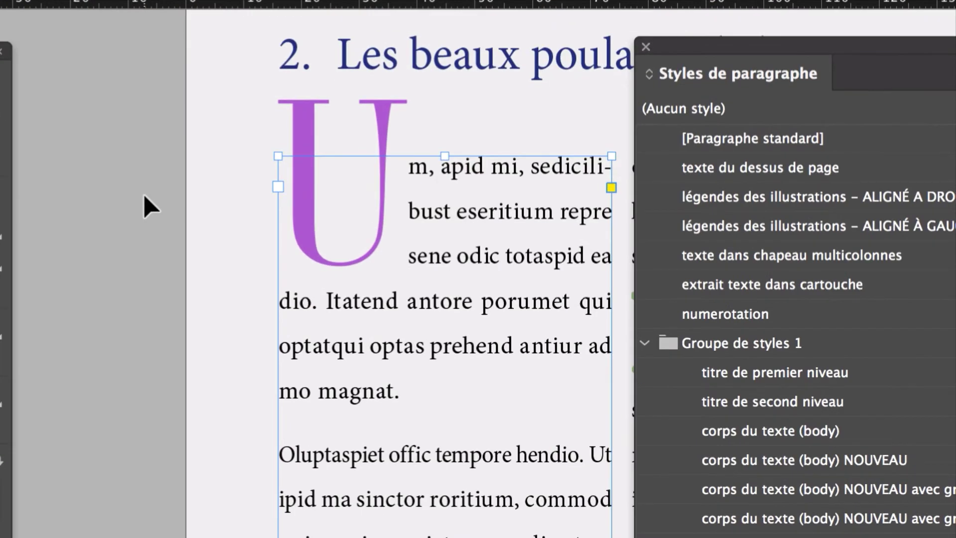
left_click(144, 193)
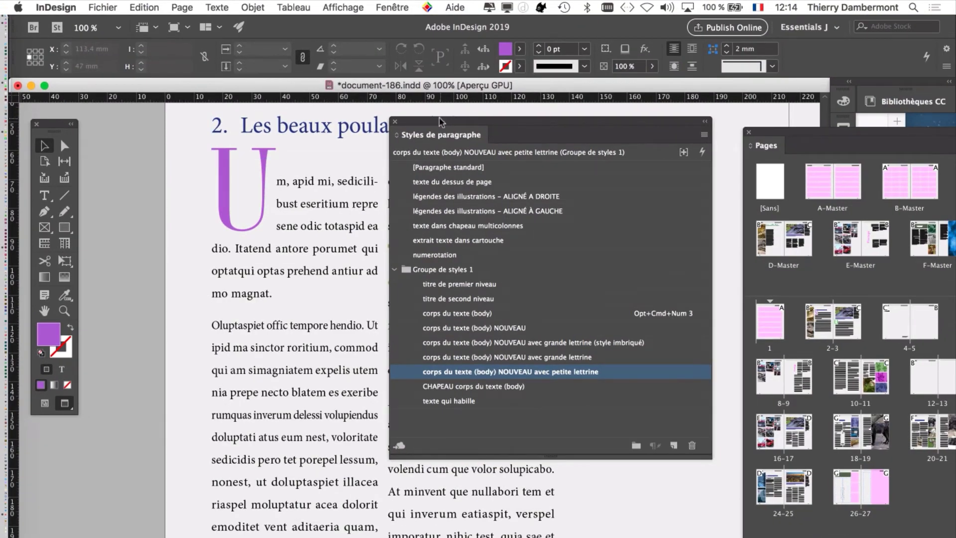
Uncover the second text column and review the general options of the paragraph style corps du texte (body) NOUVEAU
left_click_drag(440, 121, 617, 58)
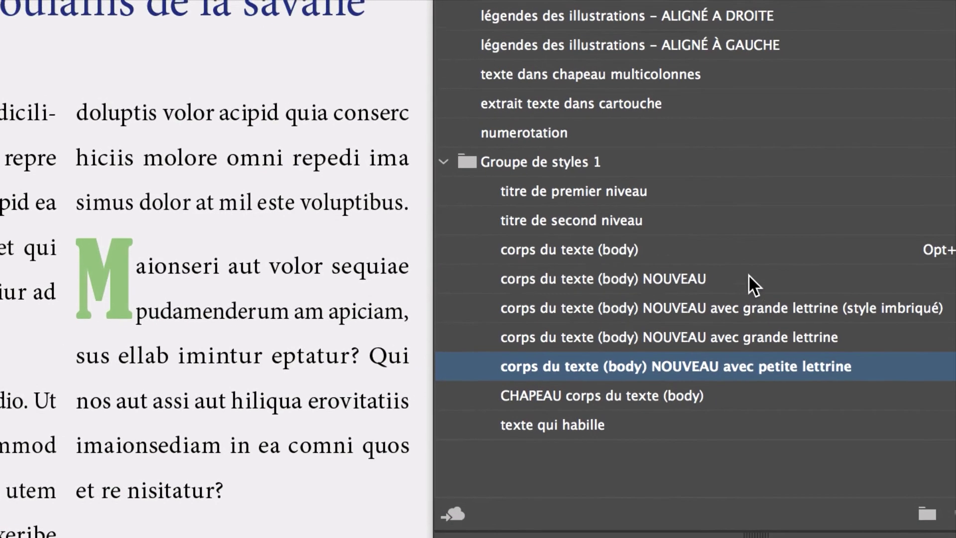
left_click(743, 264)
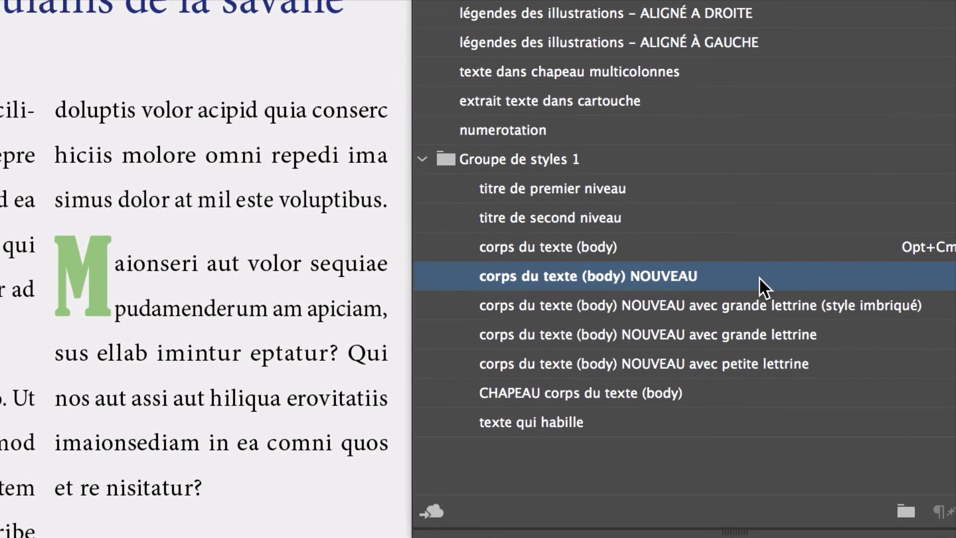
double_click(759, 277)
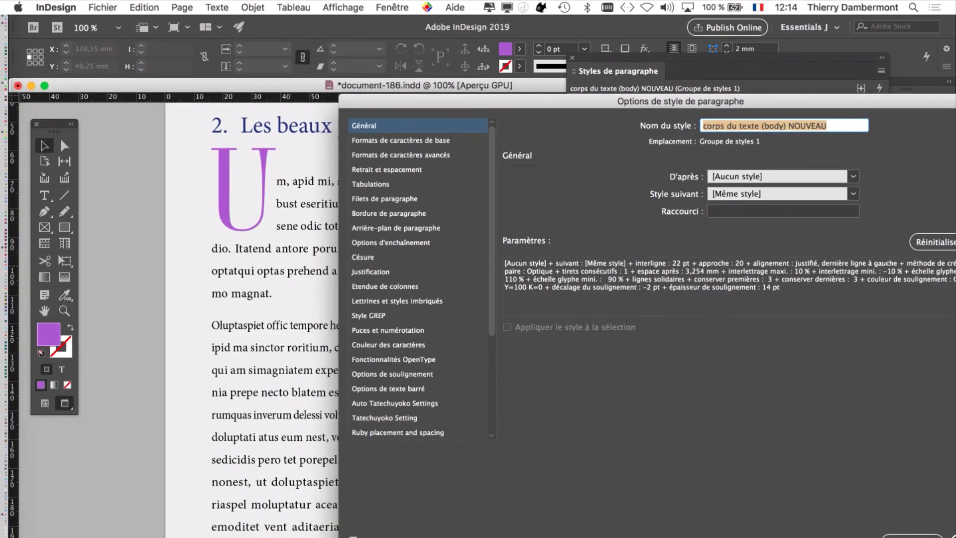
key("Return")
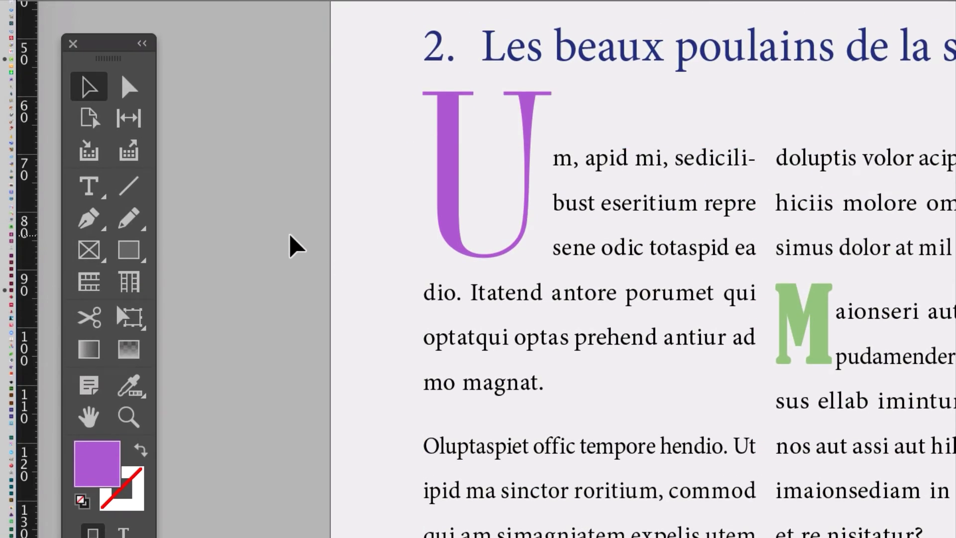
Place the text cursor in the paragraph with the large U drop cap, and return to the Selection tool
left_click(89, 186)
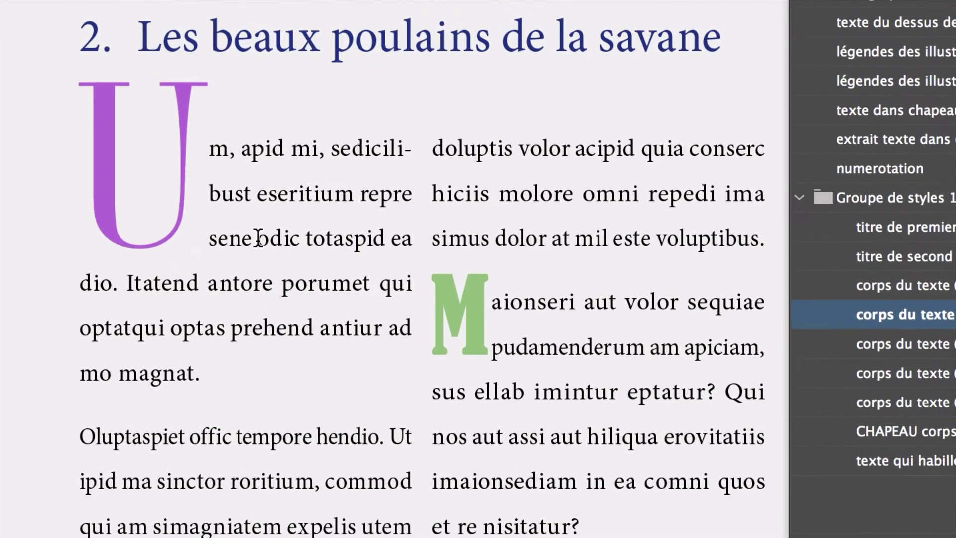
left_click(258, 238)
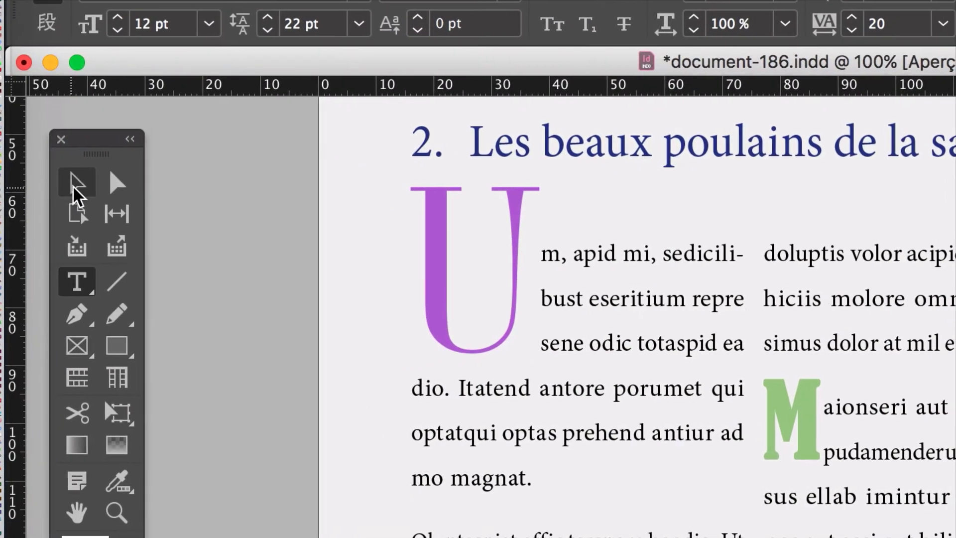
left_click(75, 187)
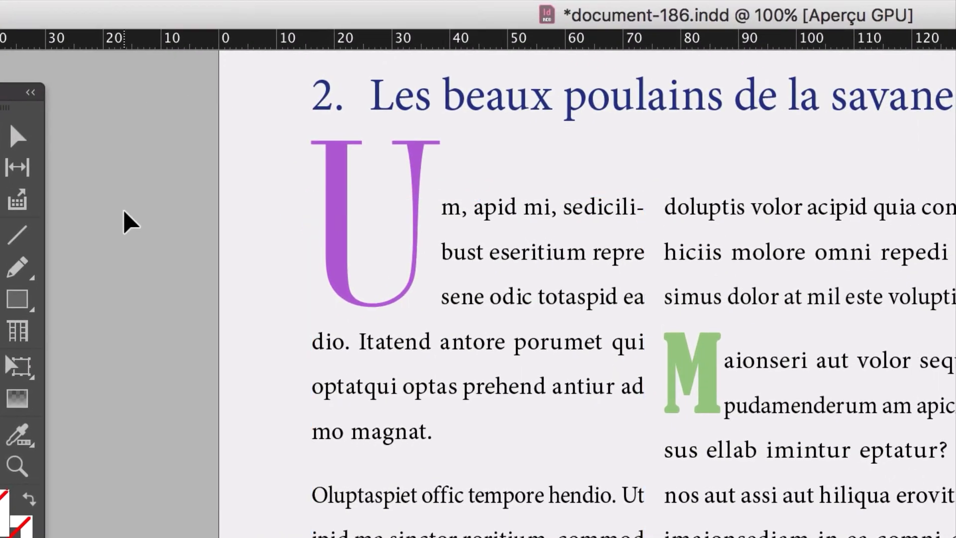
Open the basic character formats of the paragraph style corps du texte (body) NOUVEAU, keeping the page text uncovered
left_click(528, 263)
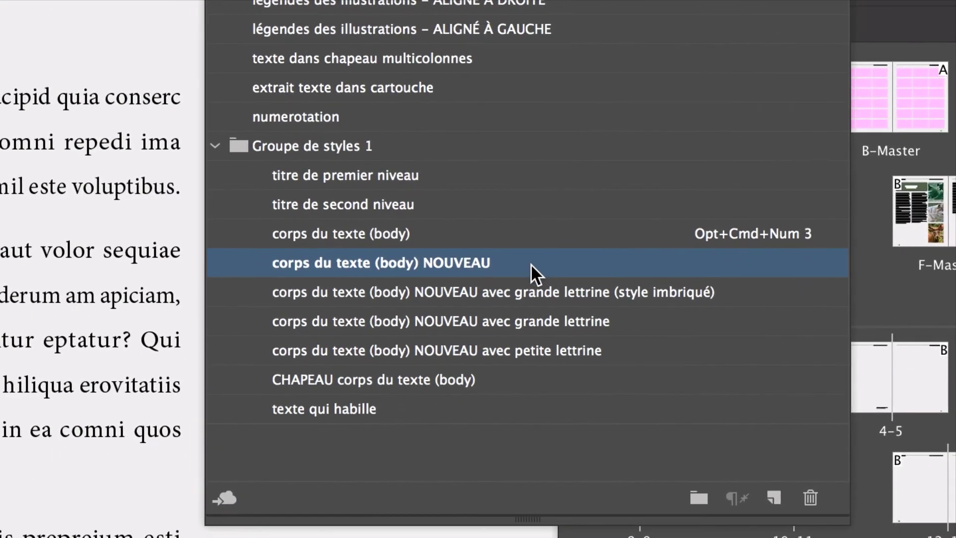
double_click(531, 264)
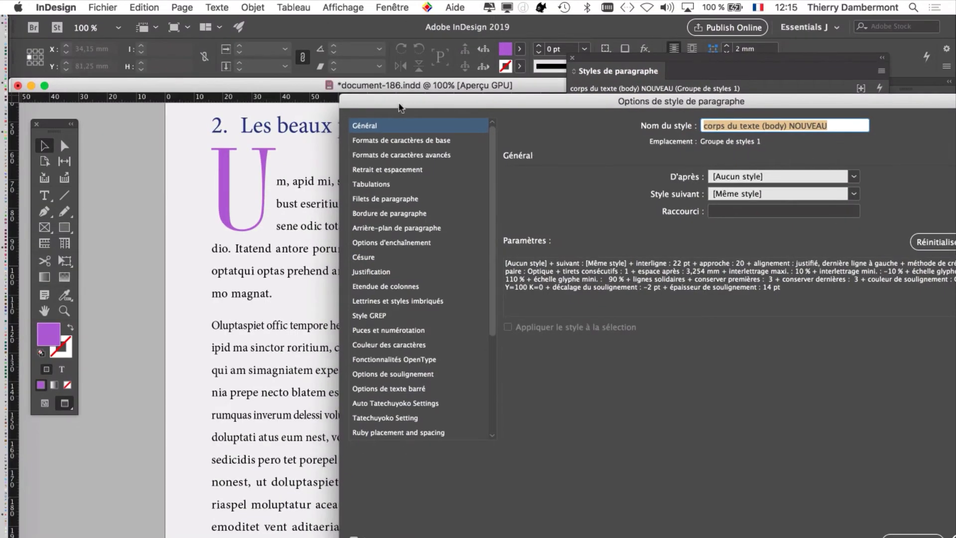
left_click_drag(402, 112, 500, 113)
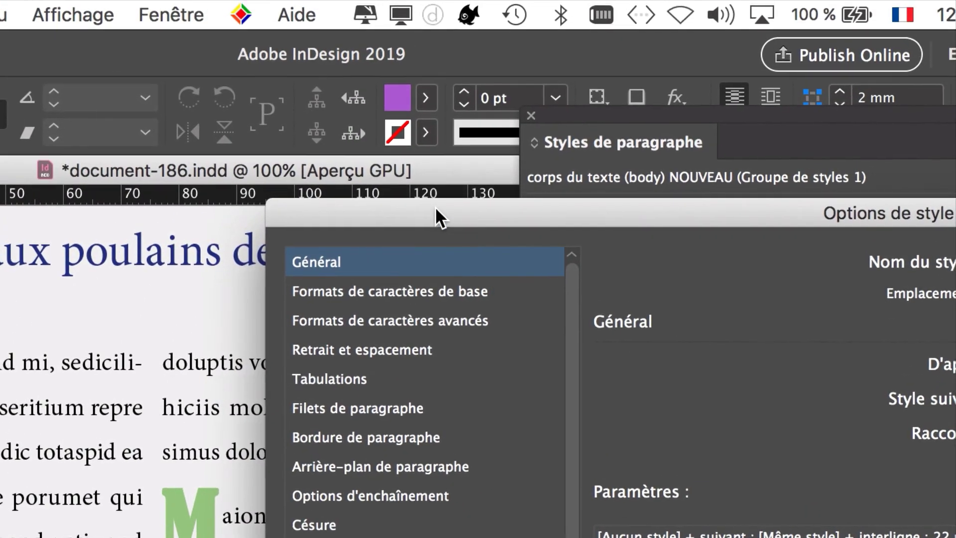
left_click(414, 296)
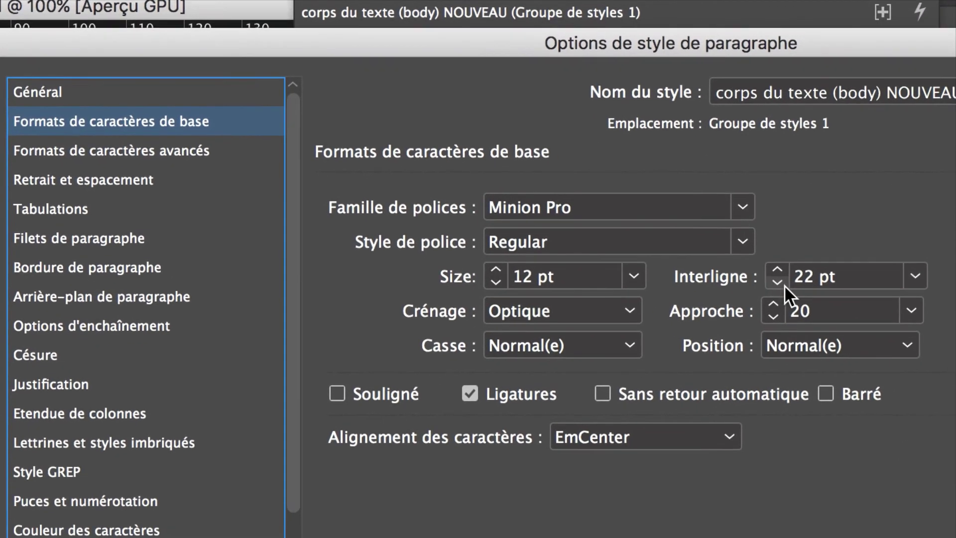
Set the leading of the style corps du texte (body) NOUVEAU to automatic
left_click(913, 279)
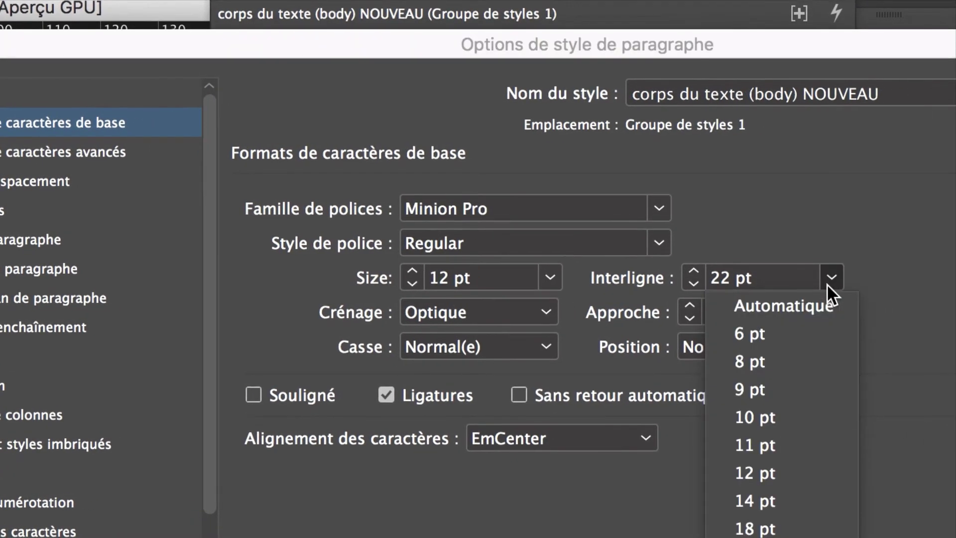
left_click(830, 279)
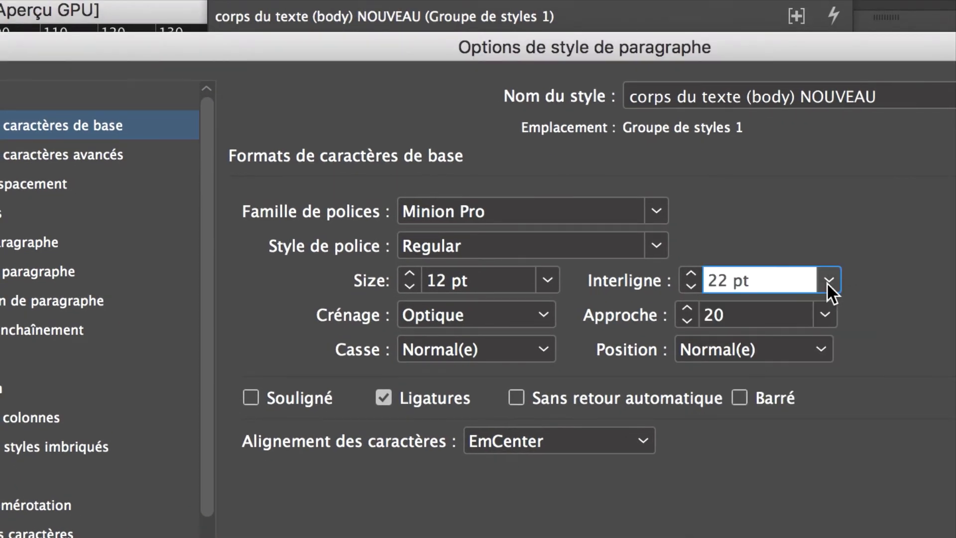
left_click(829, 280)
left_click(831, 309)
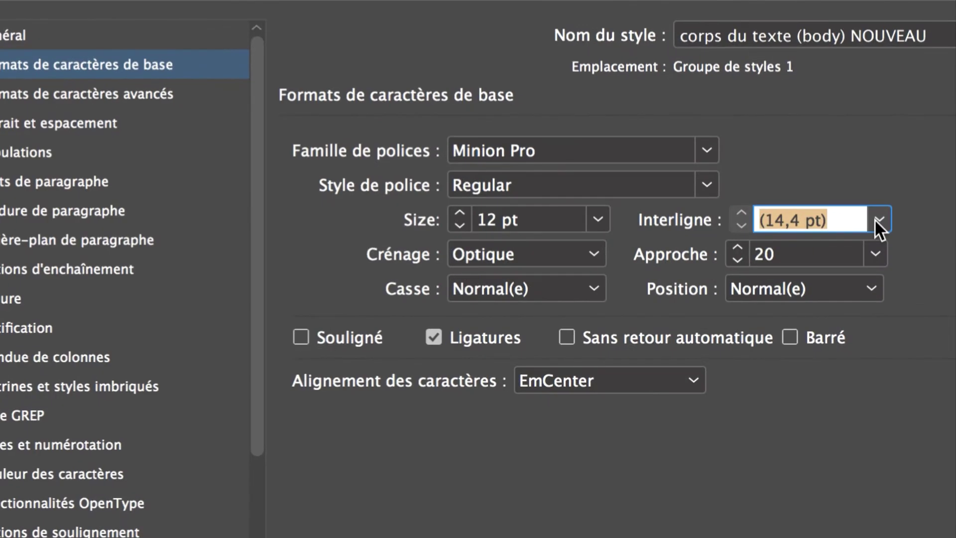
Try leading values for the body style, starting from 18 pt, going up to 20 pt and down to 17 pt
left_click(875, 220)
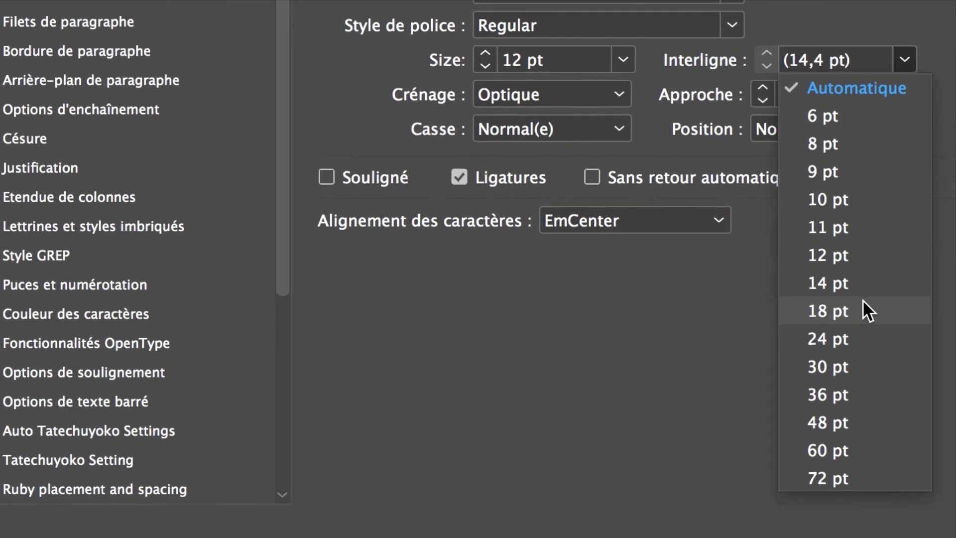
left_click(862, 299)
left_click(767, 53)
left_click(767, 53)
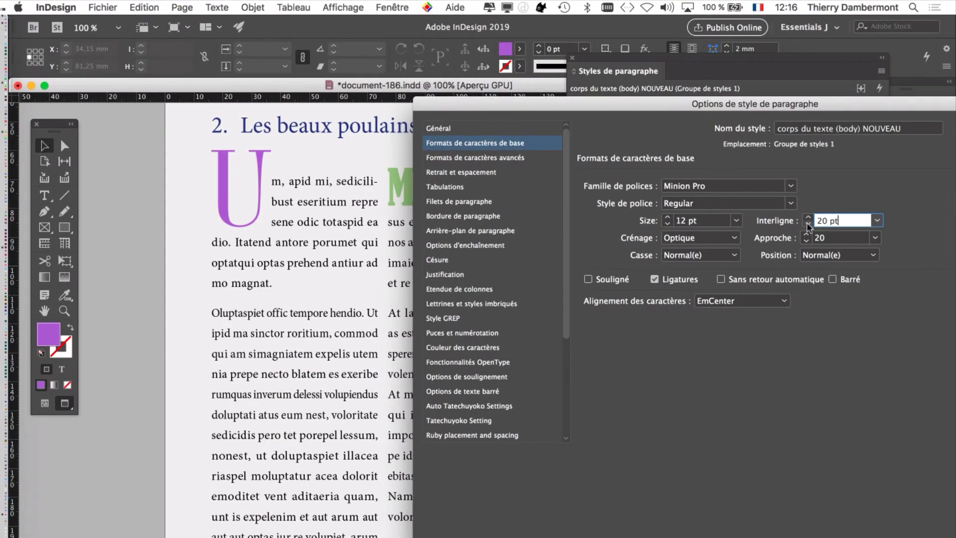
left_click(827, 230)
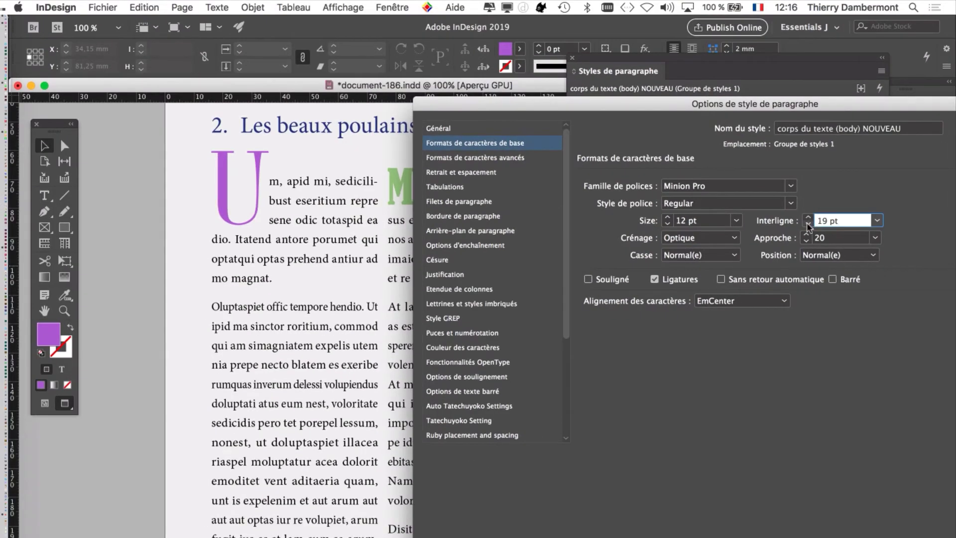
left_click(807, 225)
left_click(807, 224)
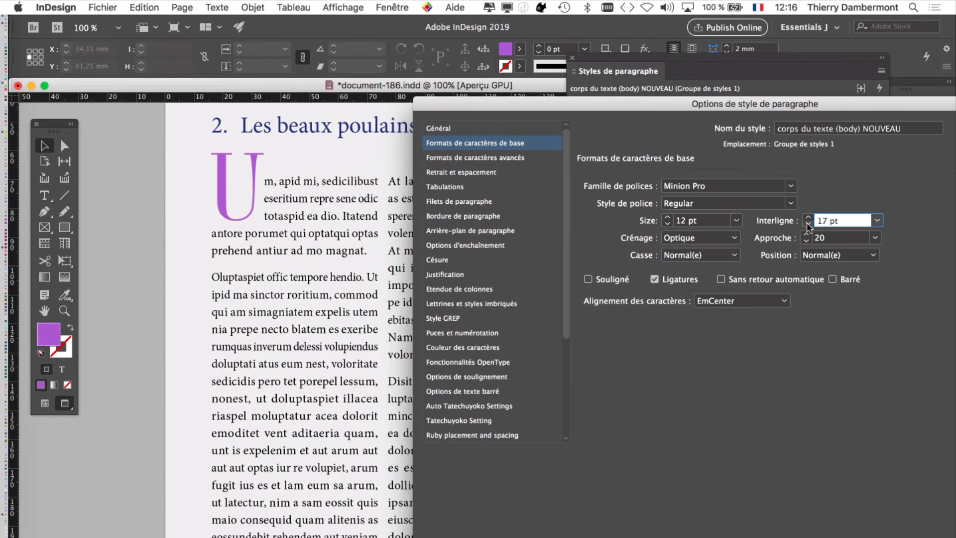
Adjust the body style's leading to 19 pt and shift the options dialog to uncover more of the page text
left_click(808, 218)
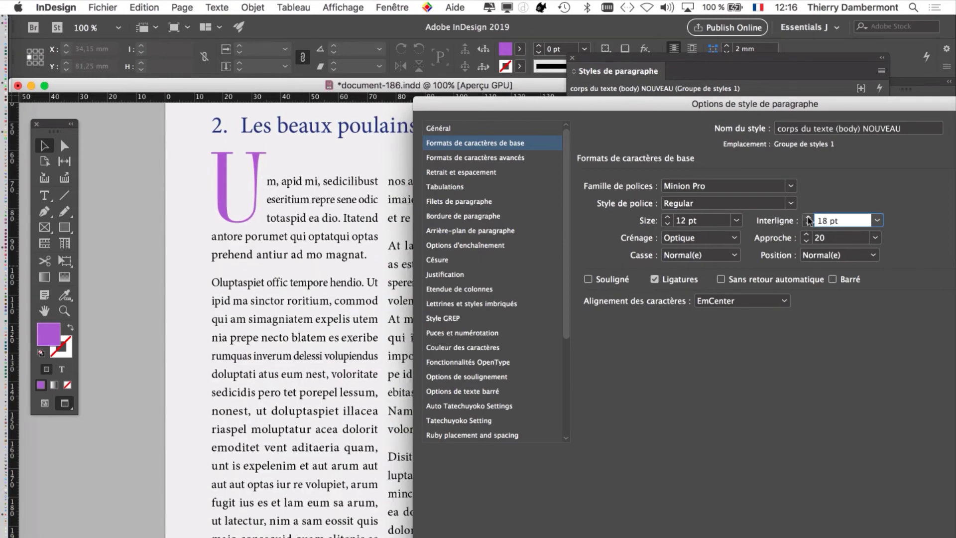
left_click(807, 218)
left_click(808, 218)
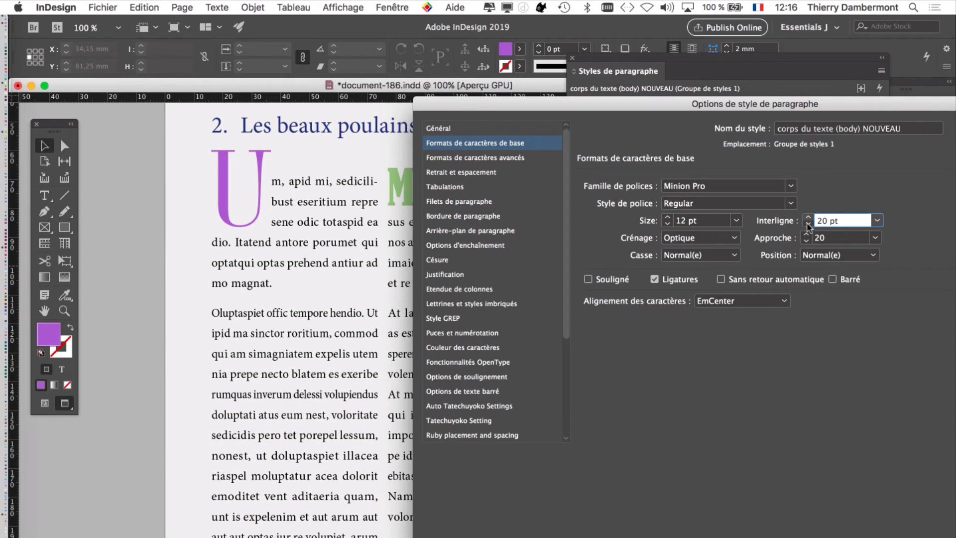
left_click(808, 224)
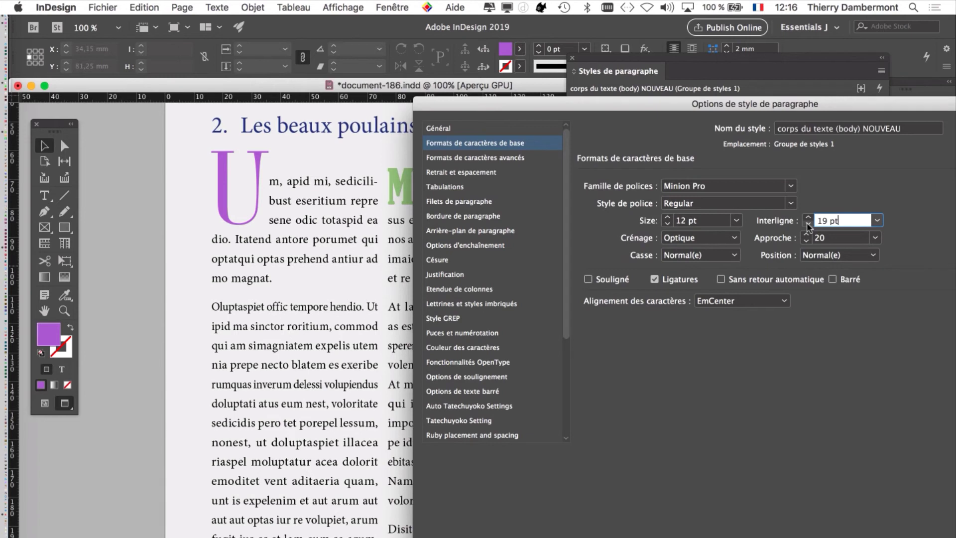
left_click_drag(775, 104, 791, 92)
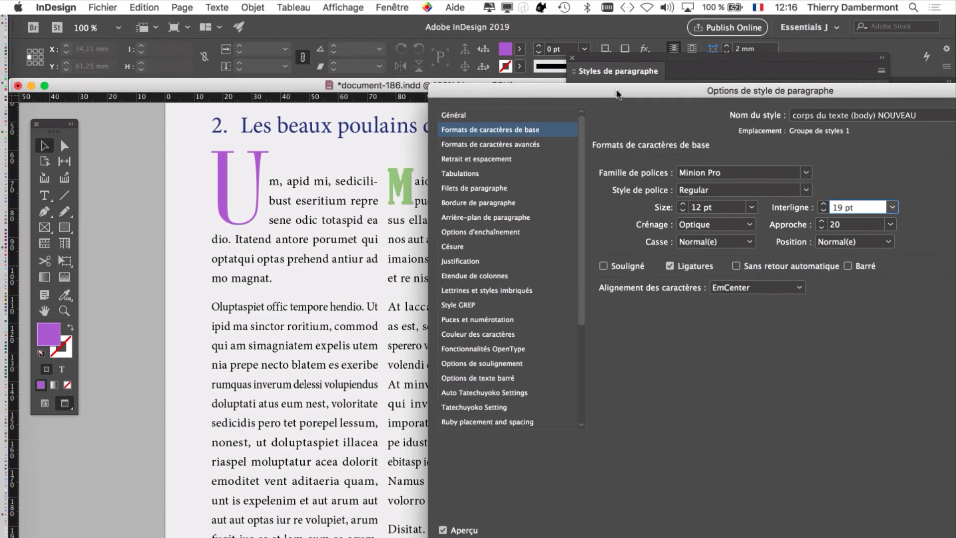
left_click_drag(619, 95, 617, 93)
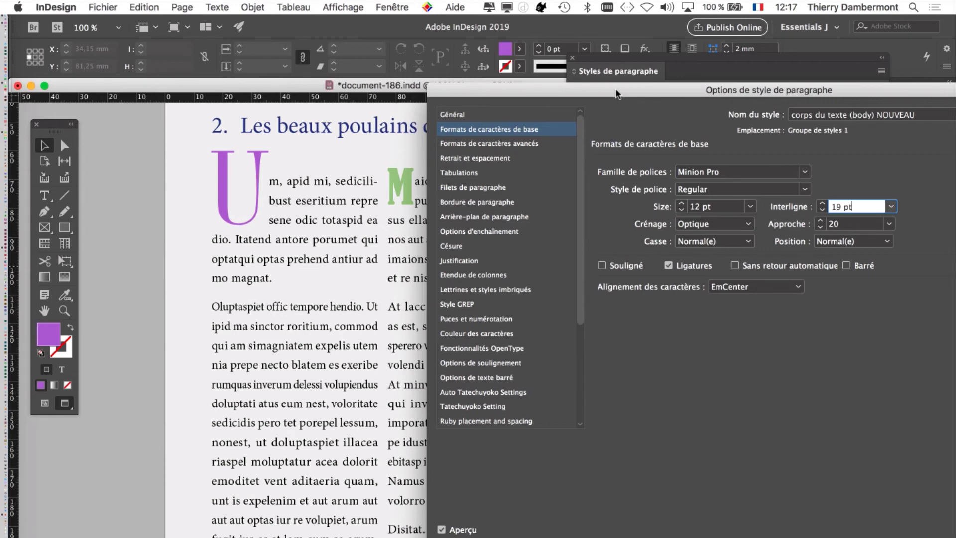
Switch to Firefox and read the definition of WYSIWYG in the Google results, with the browser window moved aside
key("super+Tab")
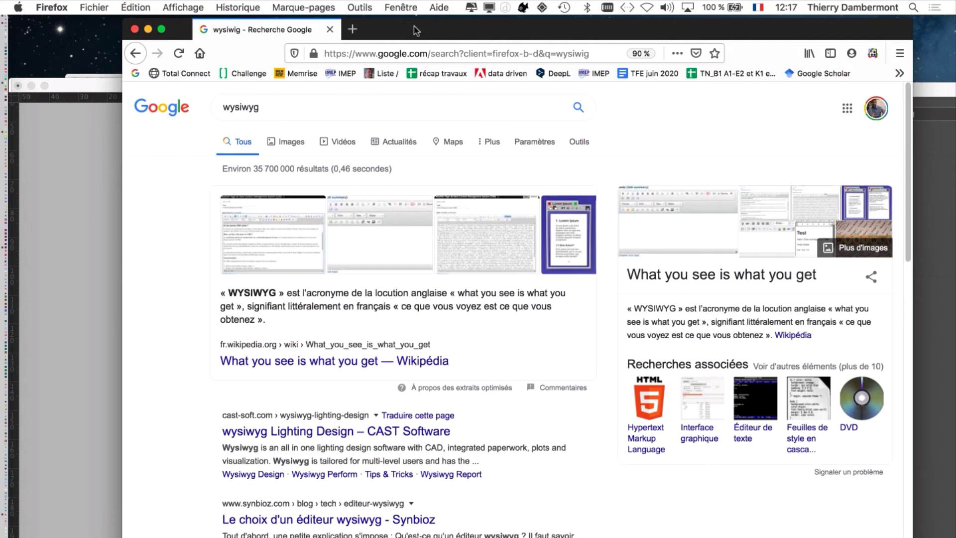
left_click_drag(417, 31, 318, 29)
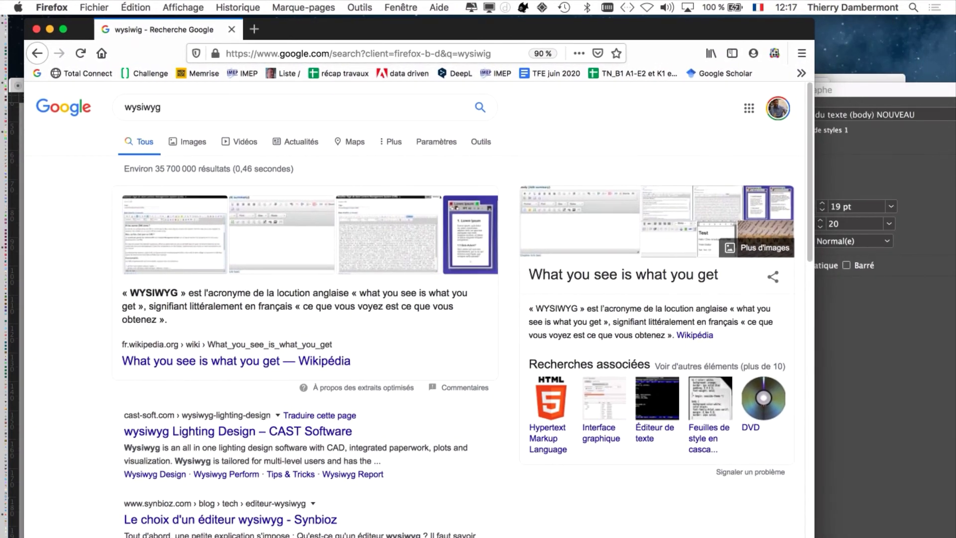
double_click(318, 30)
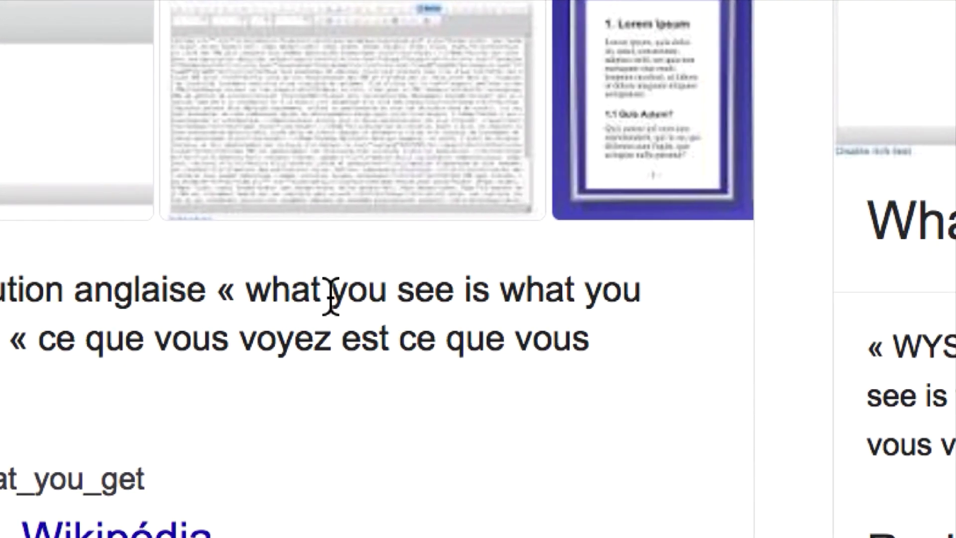
left_click_drag(316, 294, 0, 317)
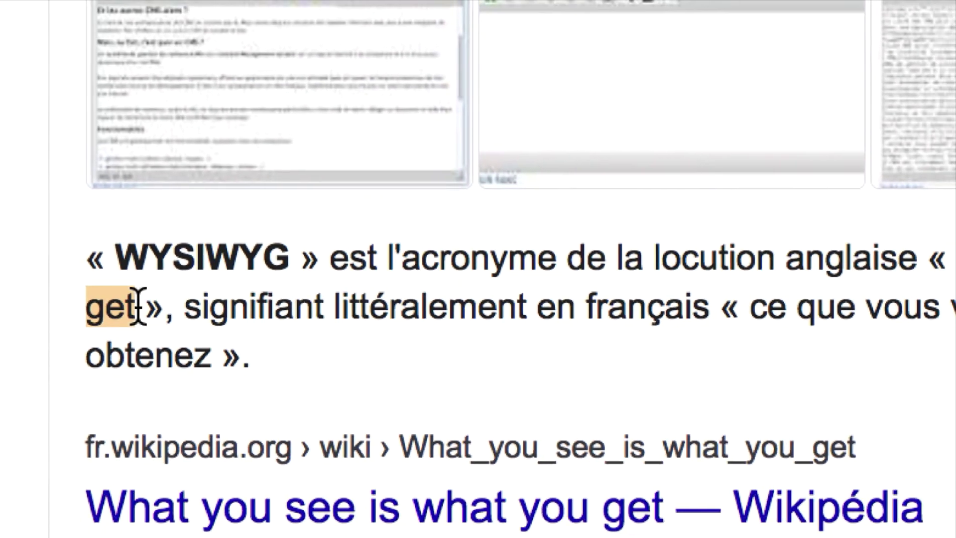
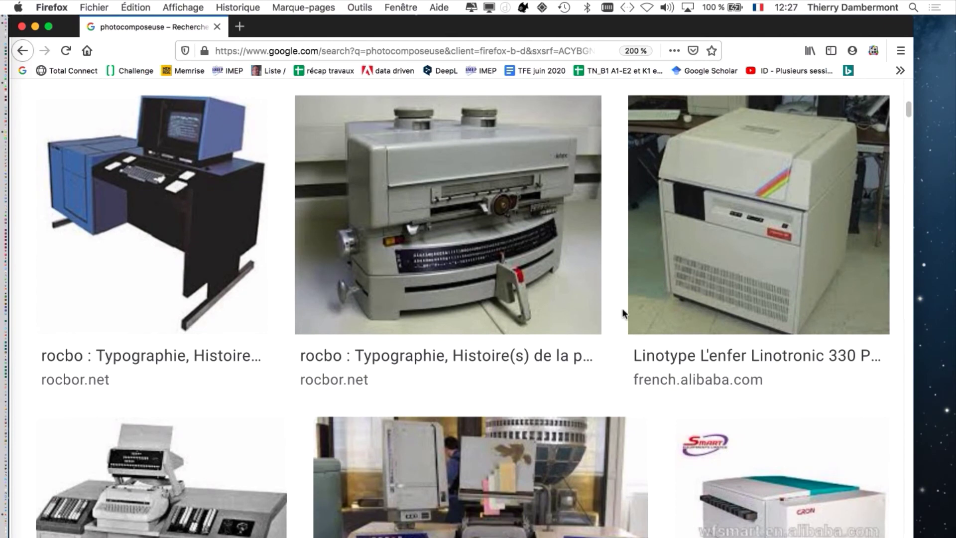
Browse the Google image results for photocomposeuse to examine the pictures of phototypesetting machines and character discs
scroll(623, 307, "down", 4)
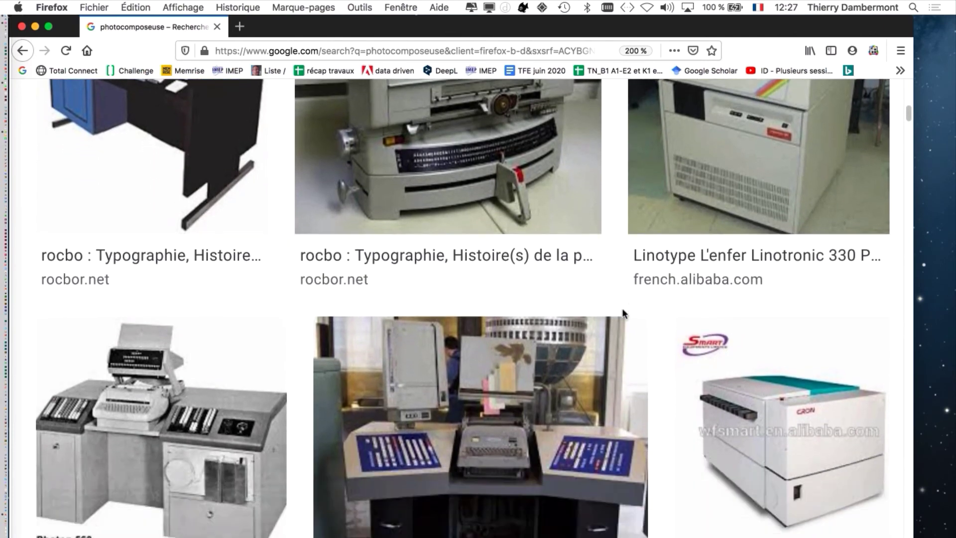
scroll(623, 313, "down", 6)
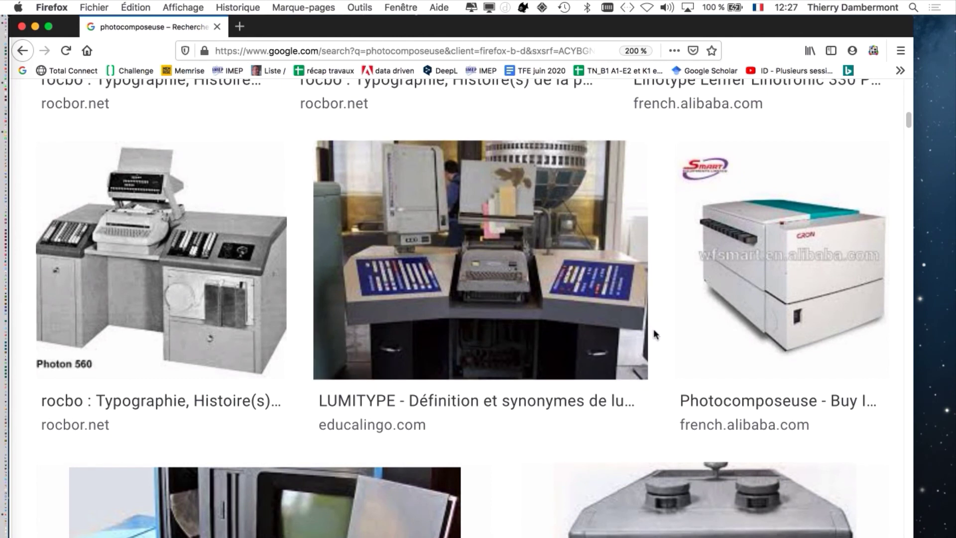
scroll(653, 329, "down", 8)
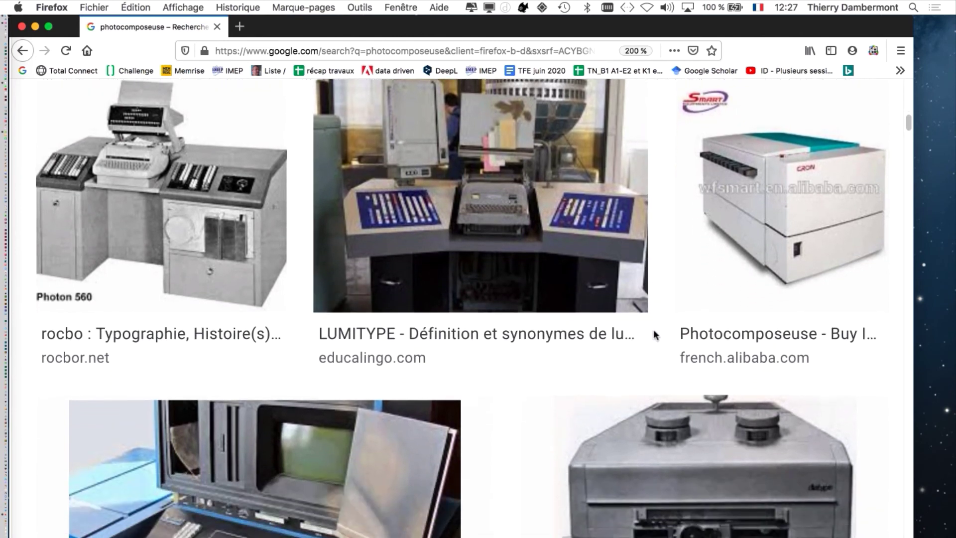
scroll(653, 329, "down", 4)
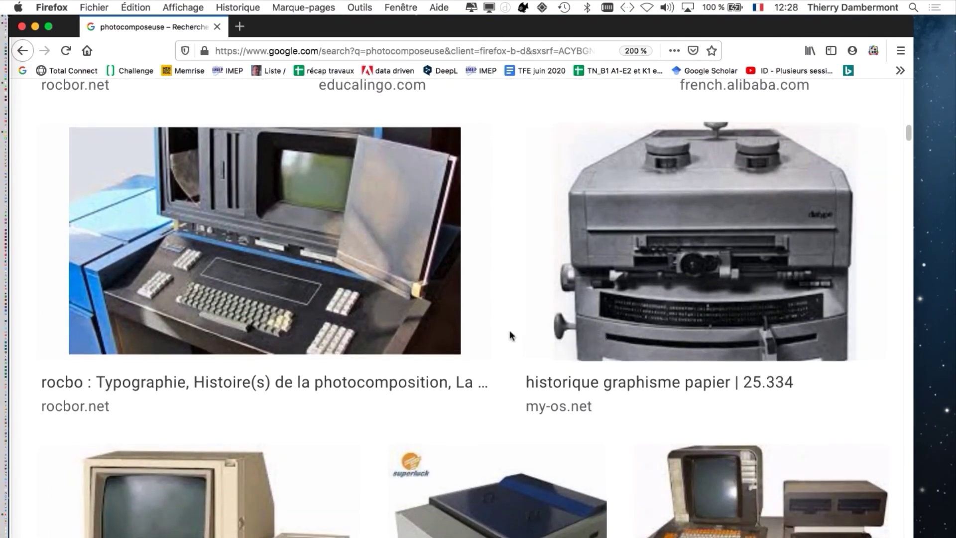
scroll(494, 331, "down", 2)
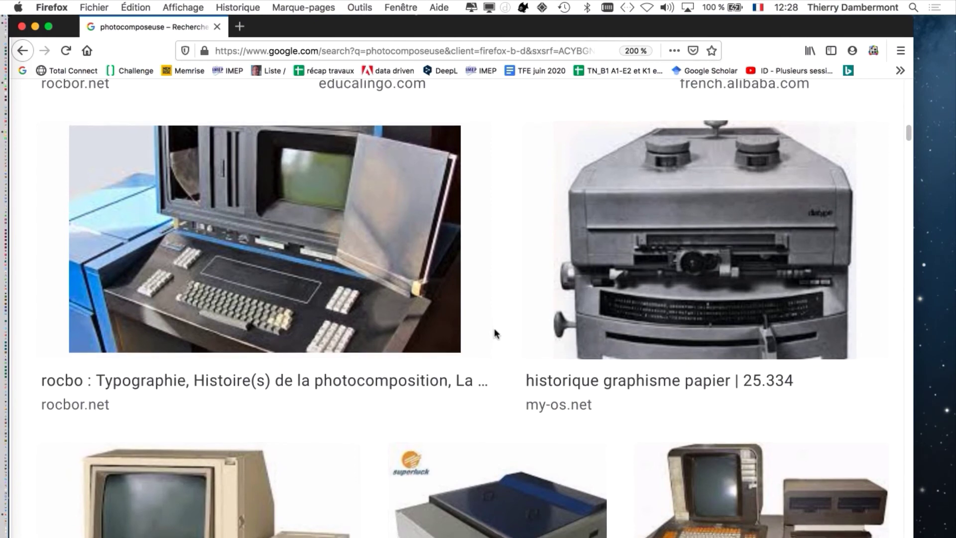
scroll(494, 327, "down", 10)
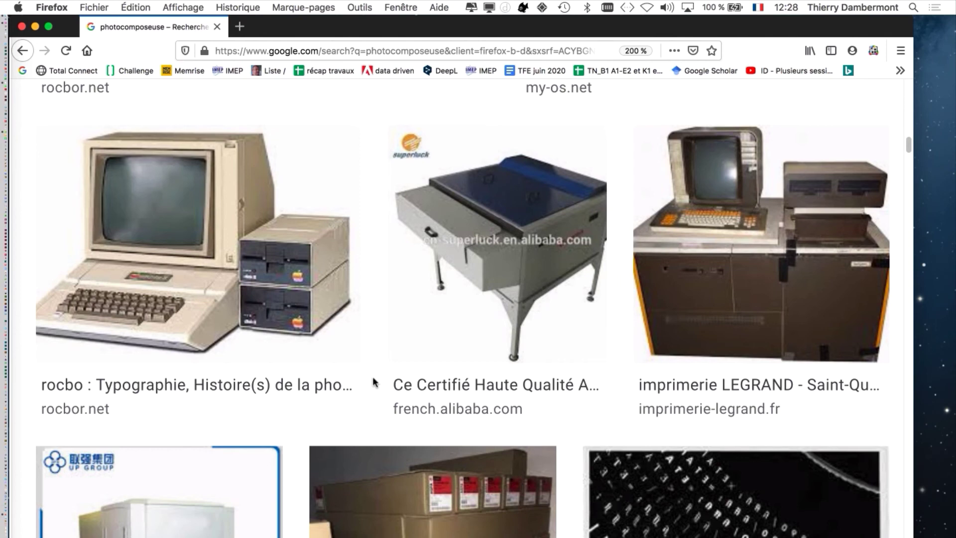
scroll(372, 377, "down", 8)
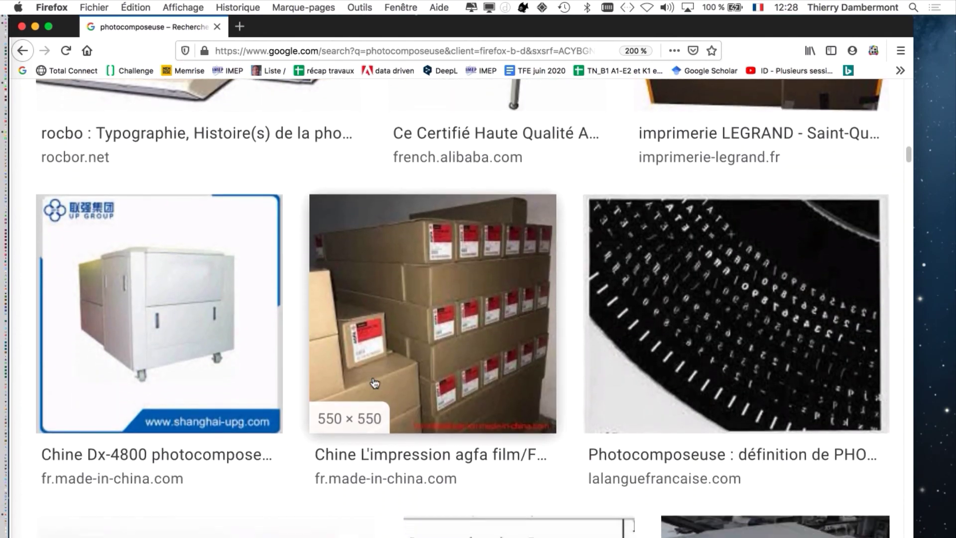
scroll(372, 388, "down", 3)
scroll(370, 403, "down", 1)
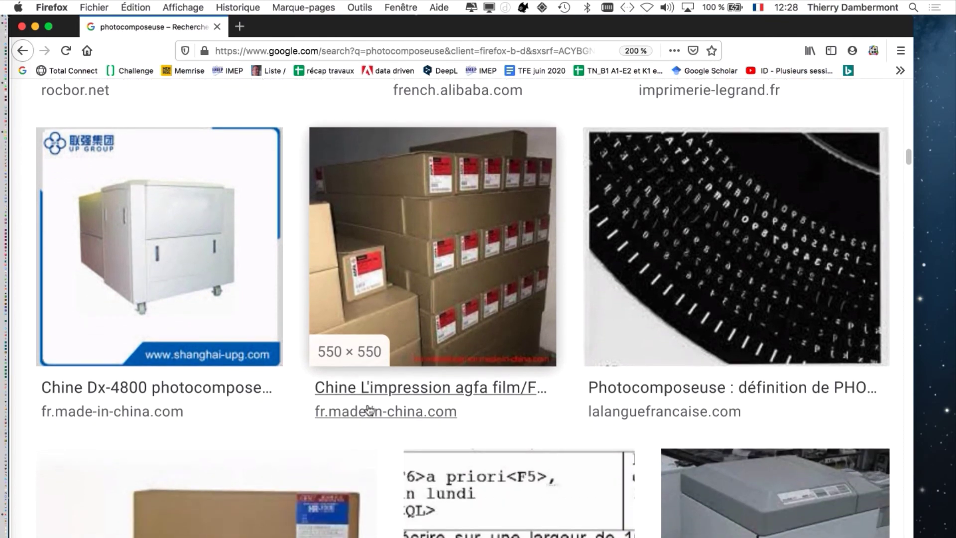
scroll(369, 414, "down", 9)
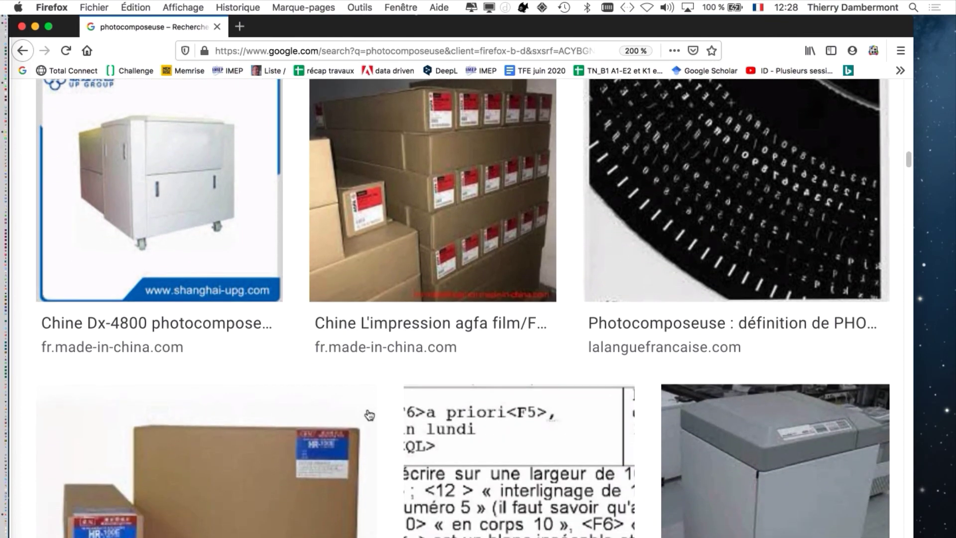
scroll(369, 415, "down", 10)
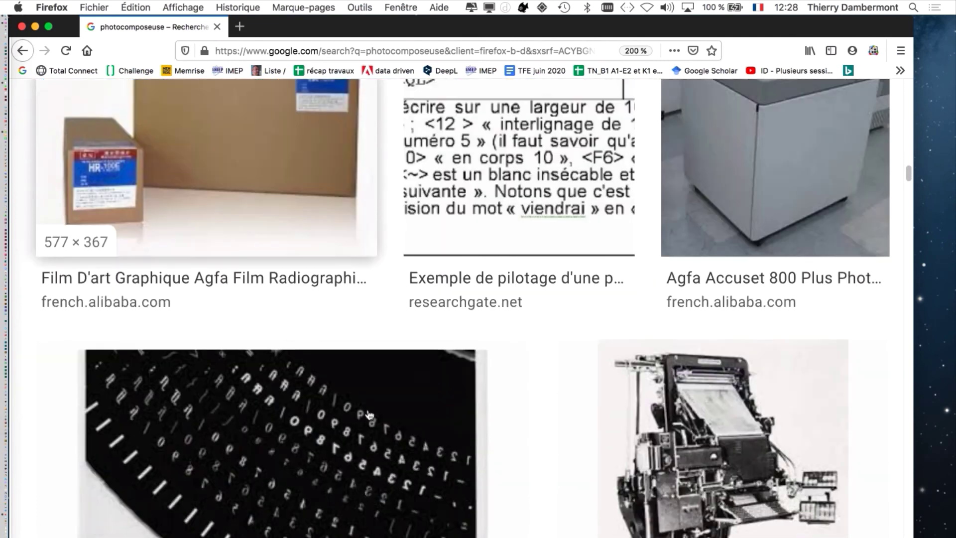
scroll(369, 414, "down", 9)
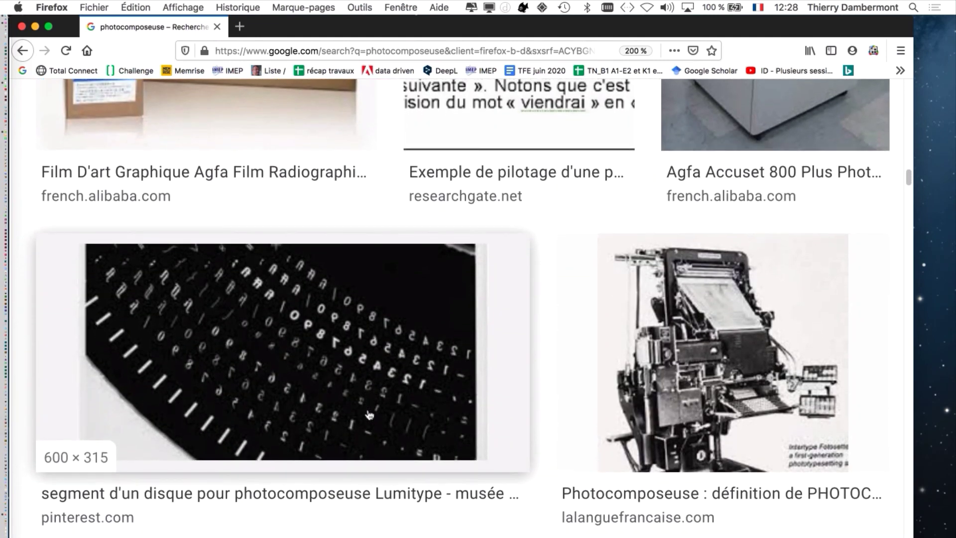
scroll(369, 415, "down", 3)
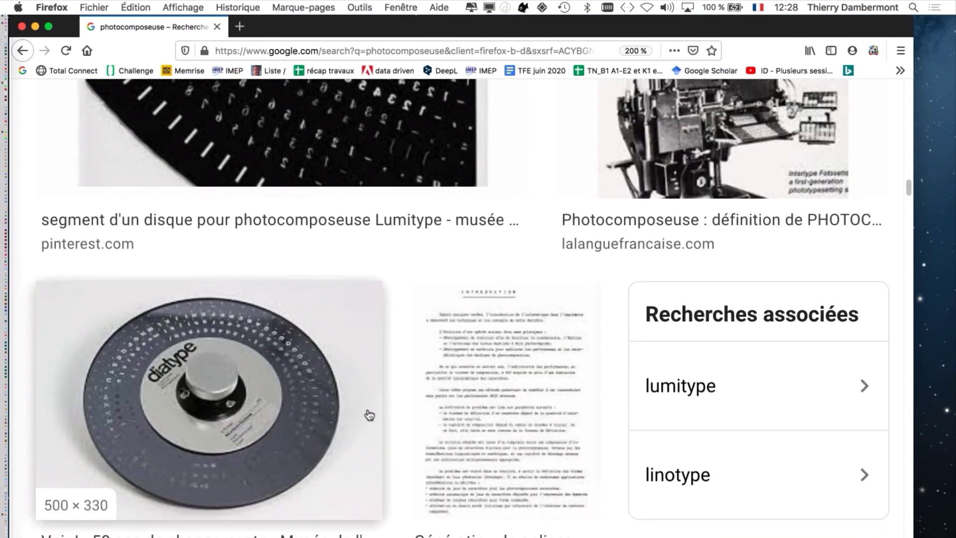
scroll(369, 415, "down", 5)
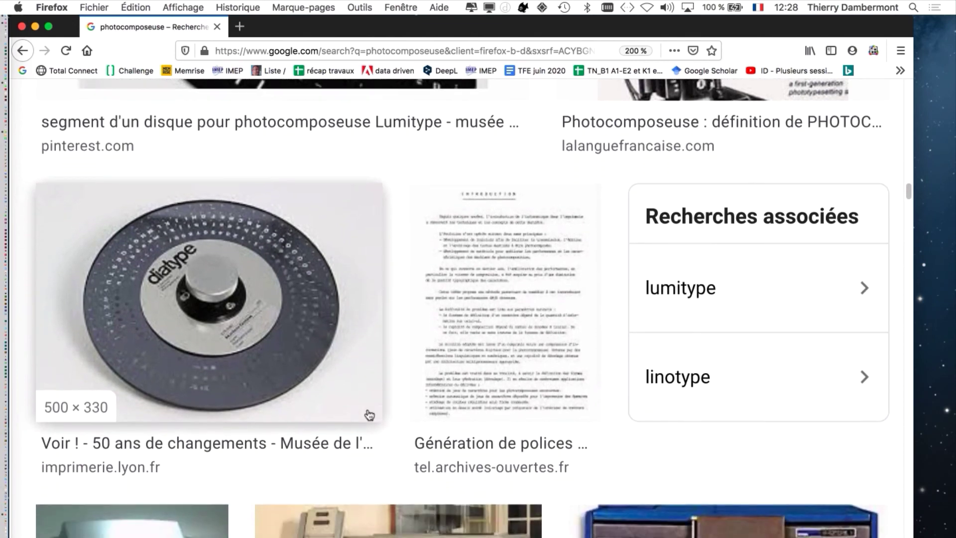
scroll(369, 415, "down", 9)
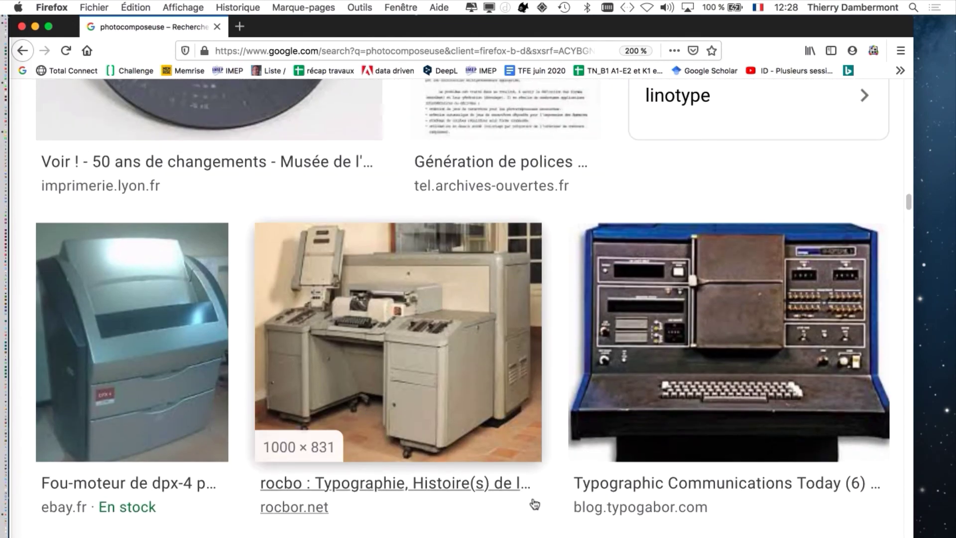
Look further through the photocomposeuse image results, examining the typesetting consoles, the coding example, the character disc and the metal type versus phototype comparison
scroll(548, 494, "down", 1)
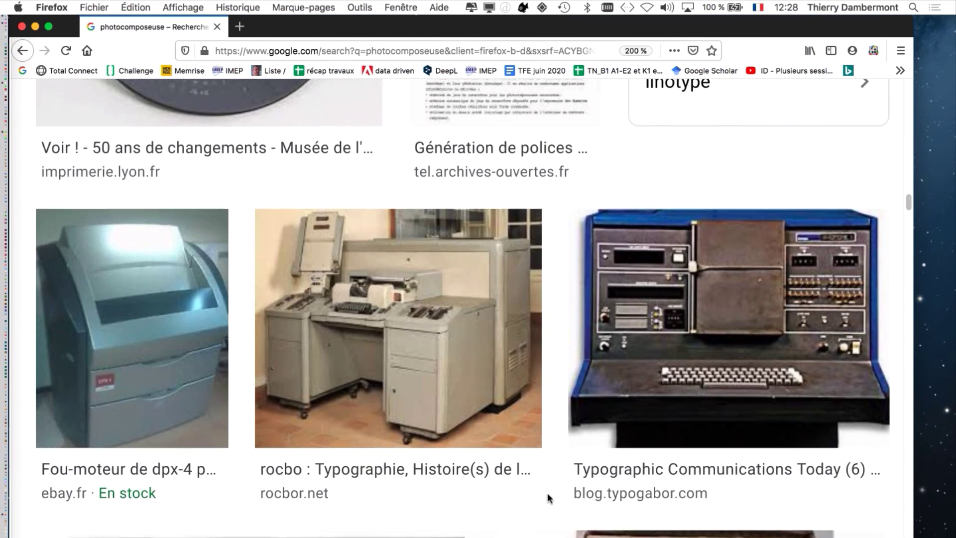
scroll(548, 493, "down", 2)
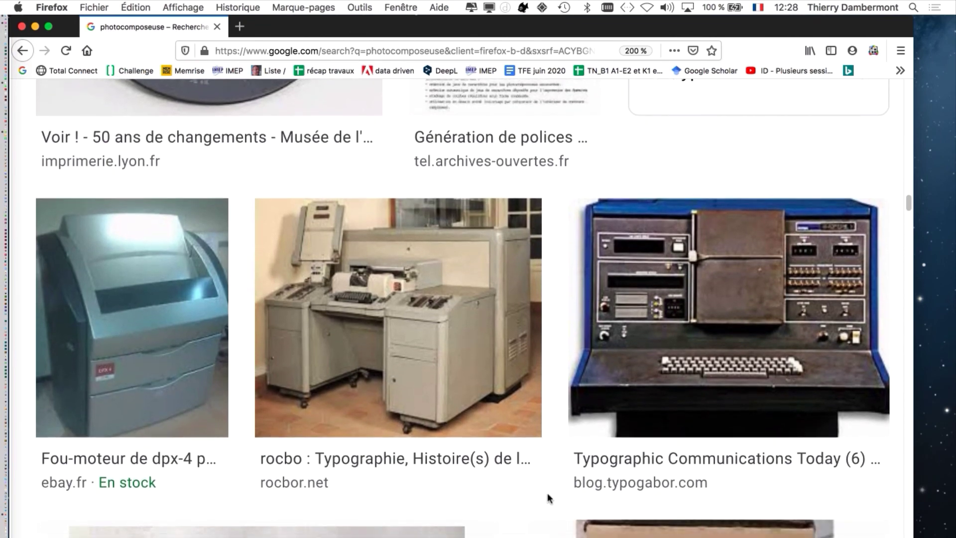
scroll(548, 492, "down", 10)
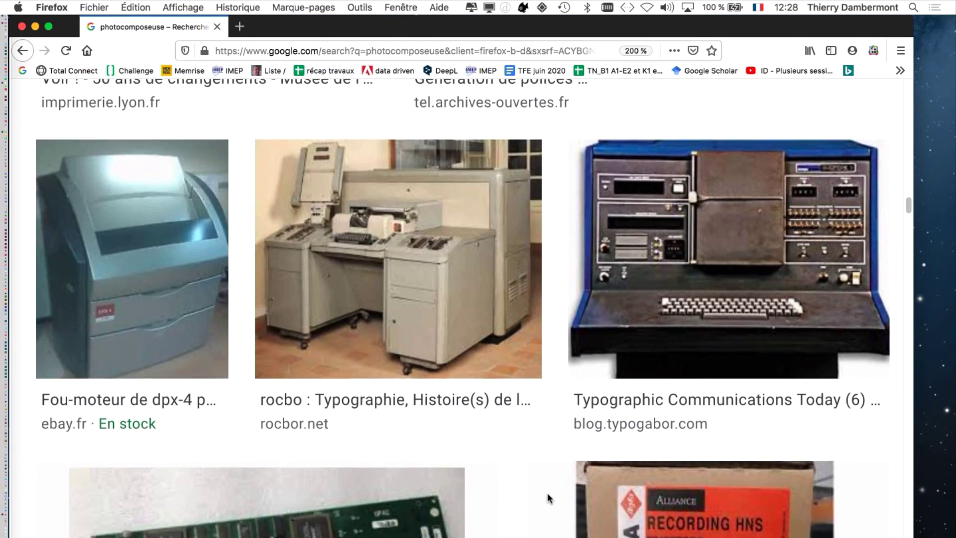
scroll(548, 492, "down", 4)
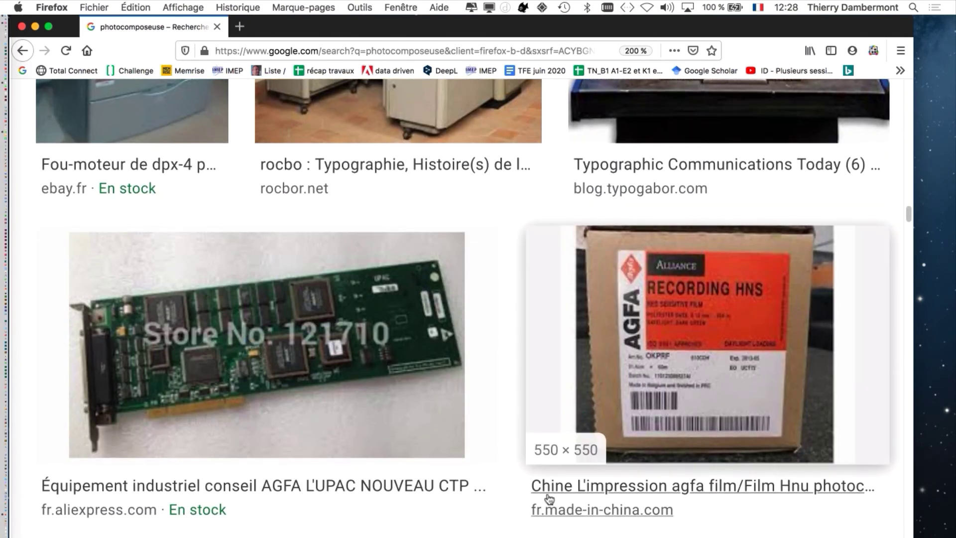
scroll(549, 499, "down", 10)
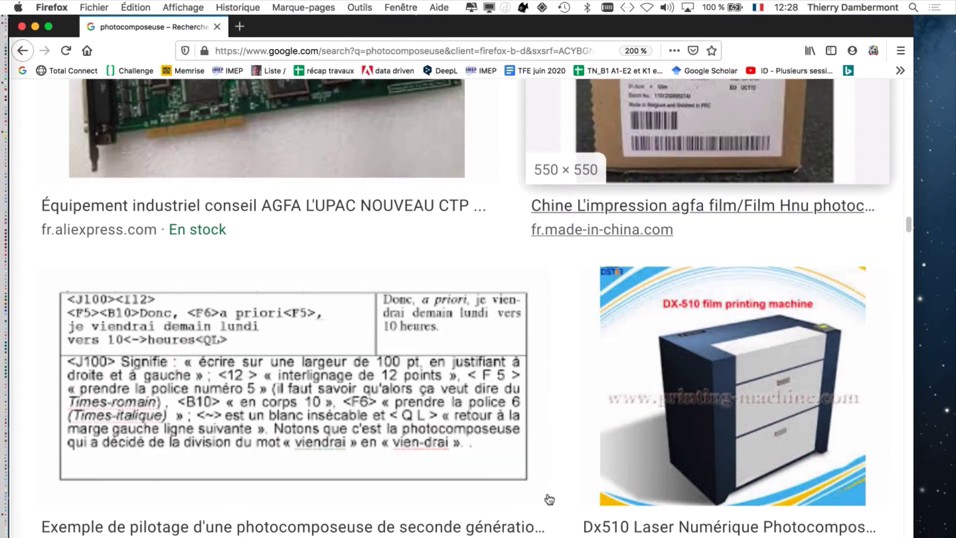
scroll(549, 499, "down", 11)
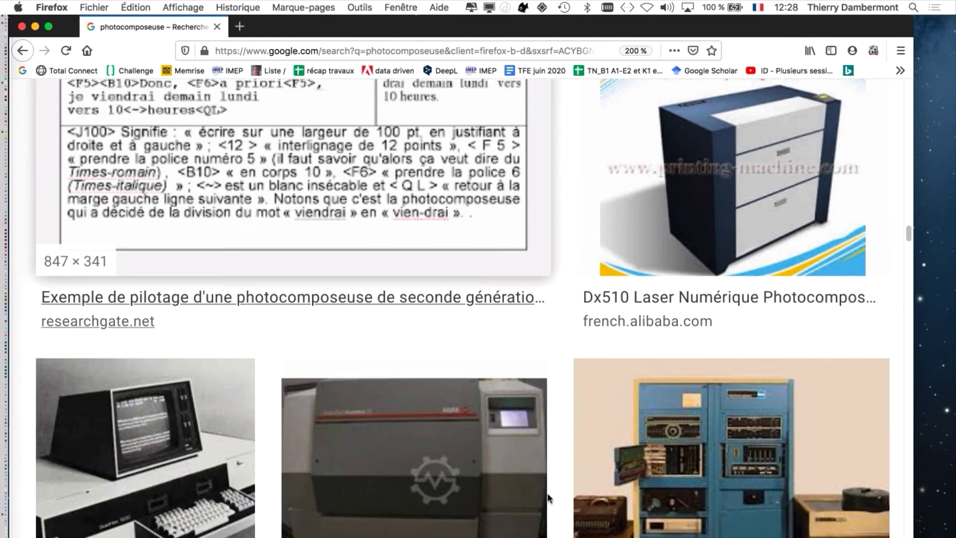
scroll(548, 498, "down", 1)
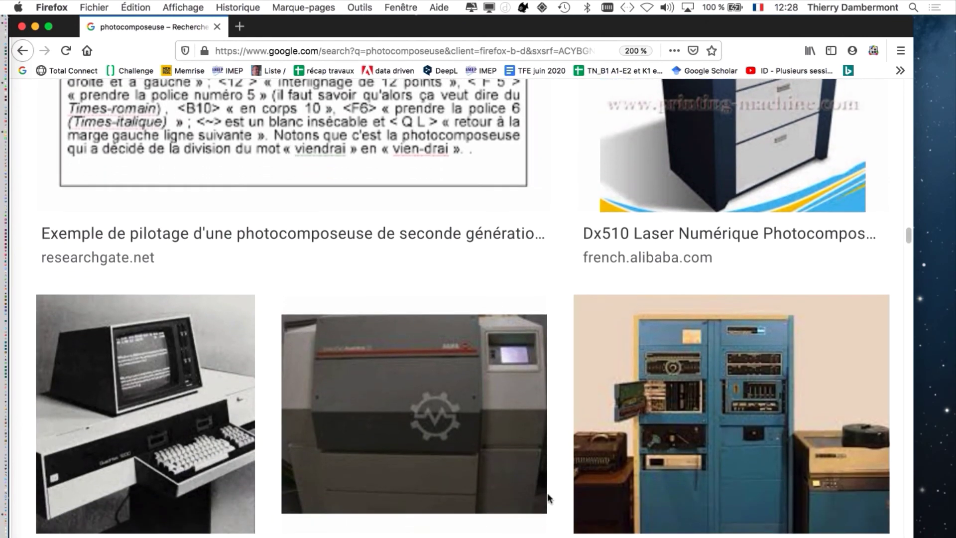
scroll(548, 496, "down", 2)
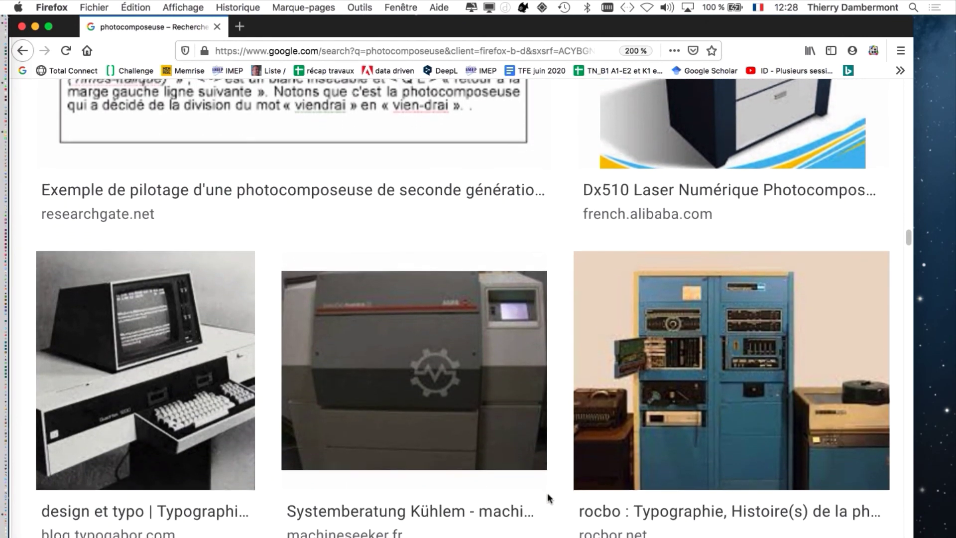
scroll(548, 492, "down", 5)
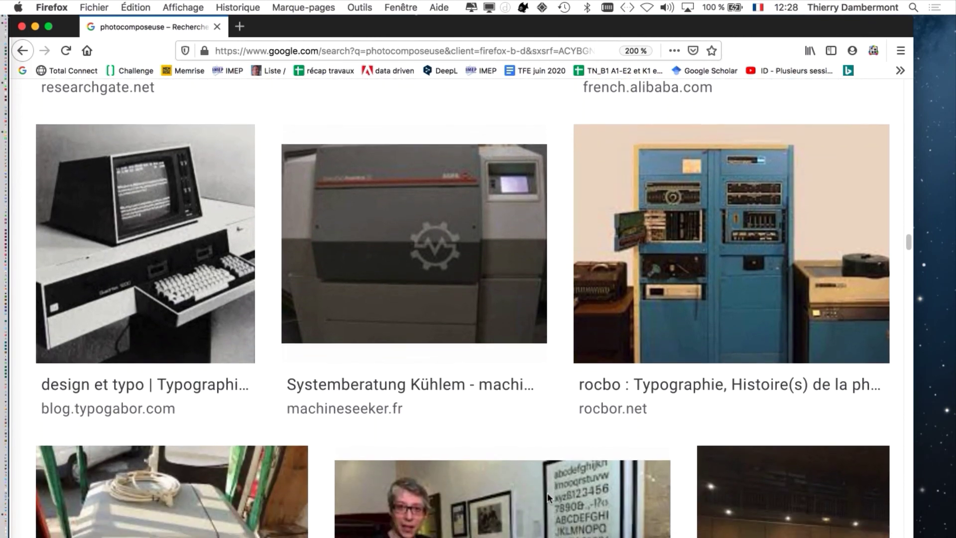
scroll(548, 492, "down", 3)
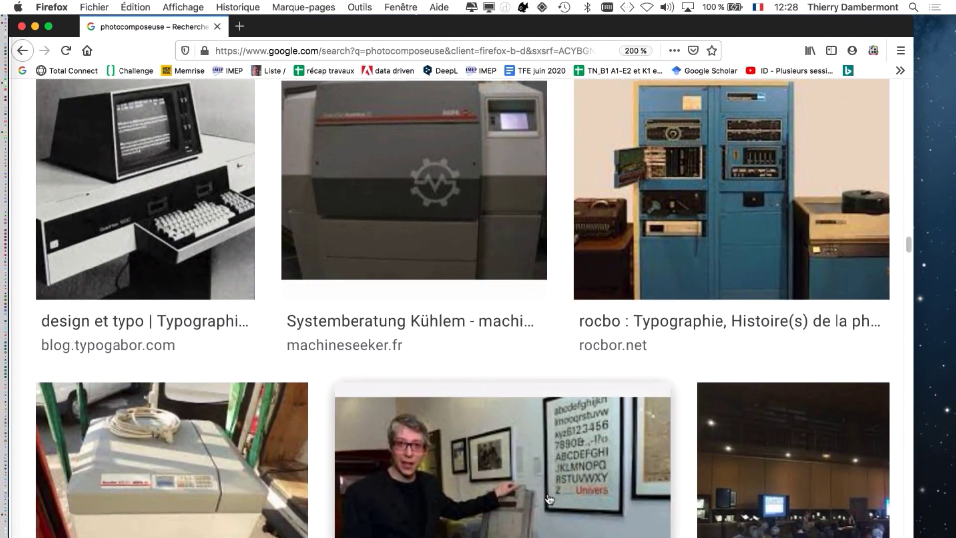
scroll(549, 498, "down", 8)
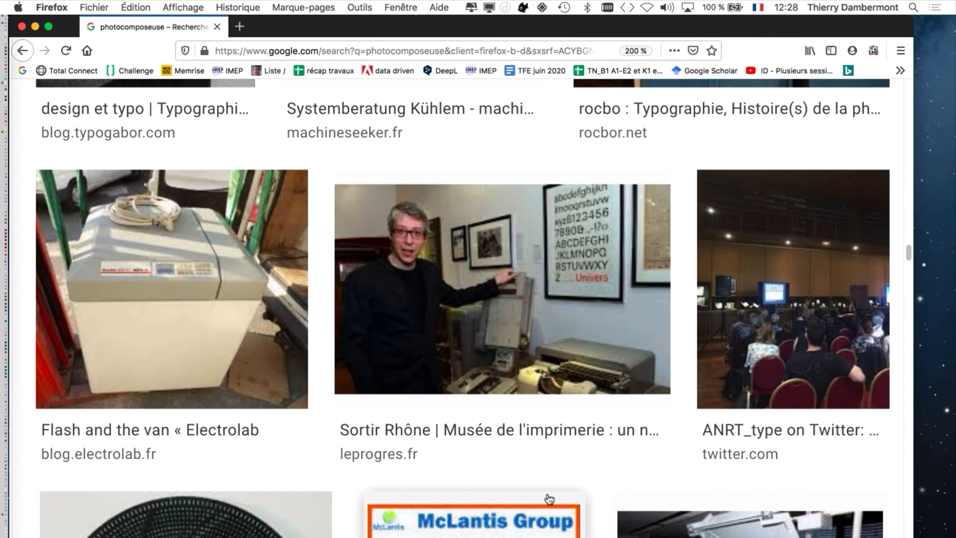
scroll(549, 498, "down", 10)
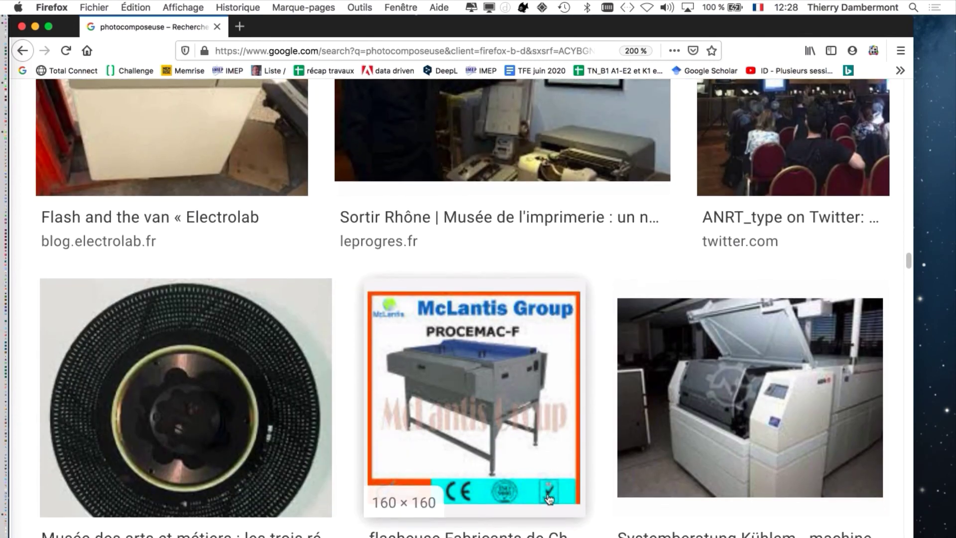
scroll(549, 498, "down", 1)
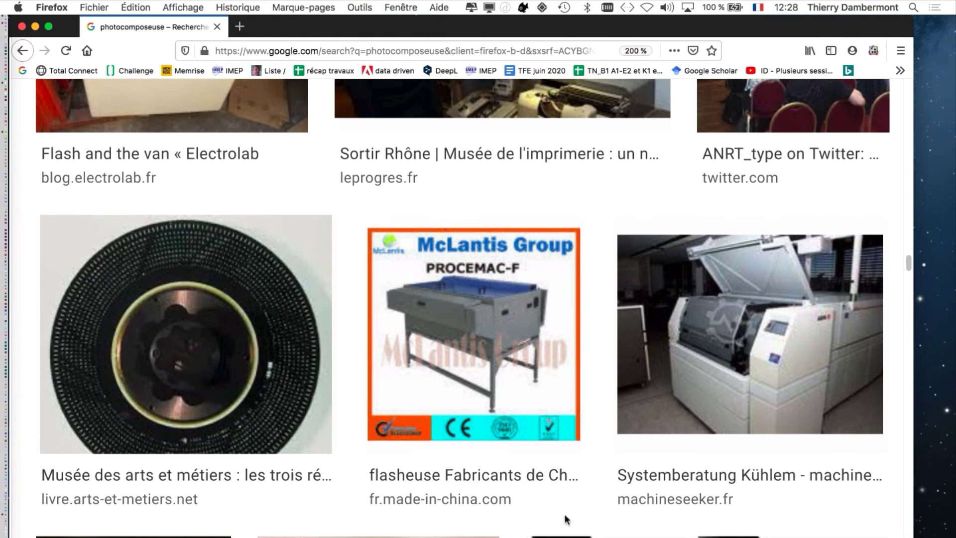
scroll(570, 517, "down", 13)
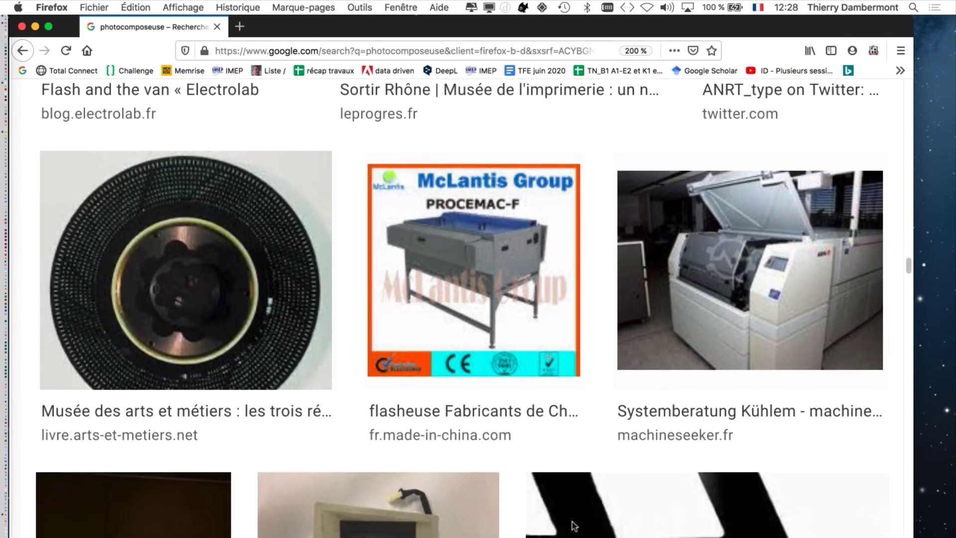
scroll(574, 527, "down", 1)
scroll(573, 526, "down", 10)
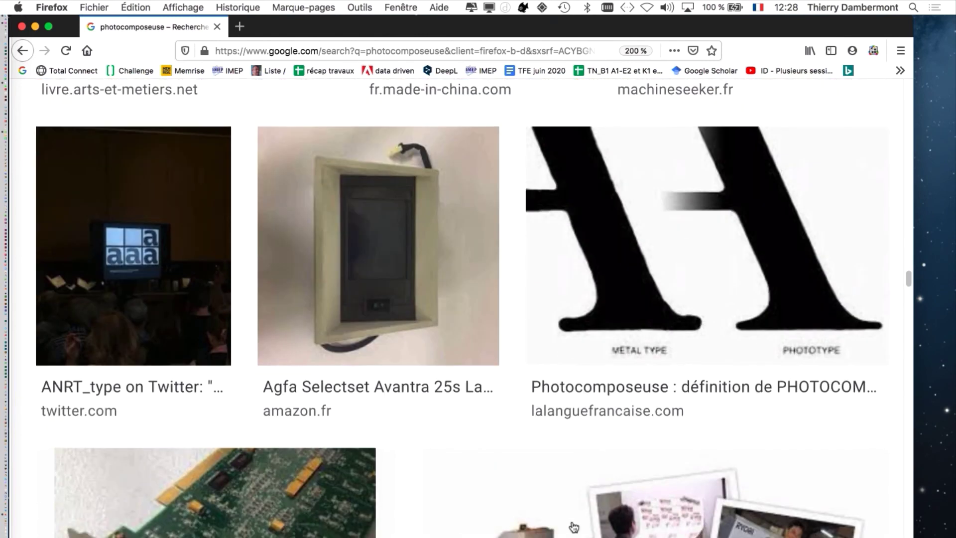
scroll(574, 526, "down", 5)
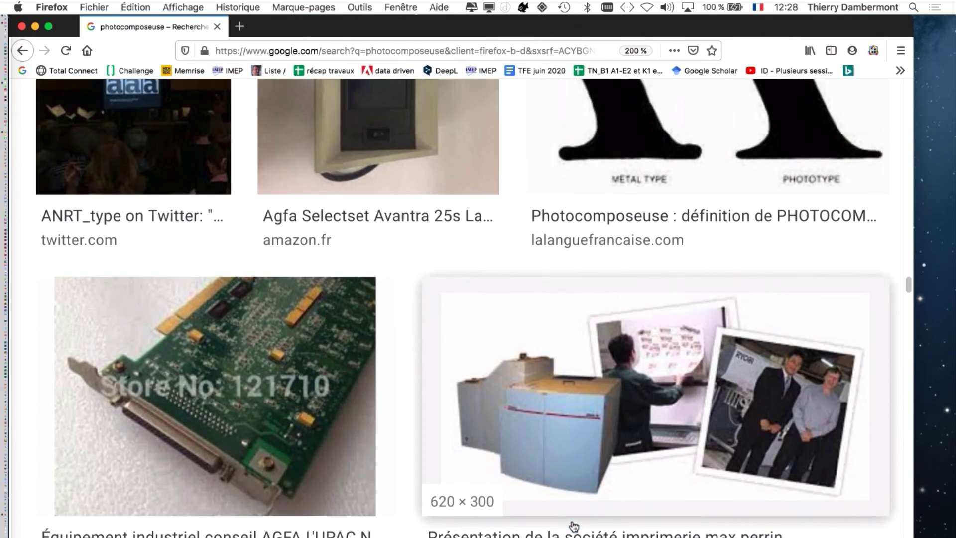
scroll(574, 527, "down", 10)
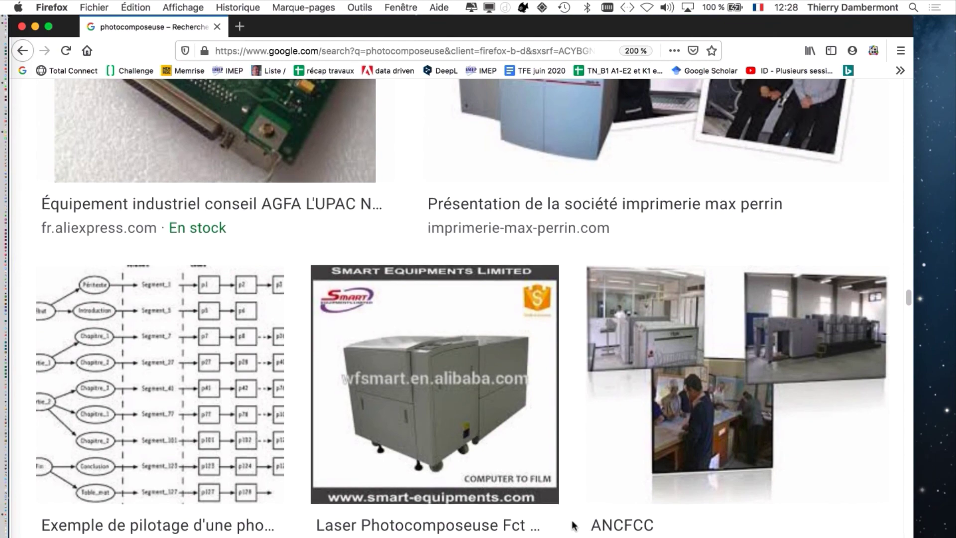
scroll(574, 525, "down", 5)
scroll(575, 526, "down", 11)
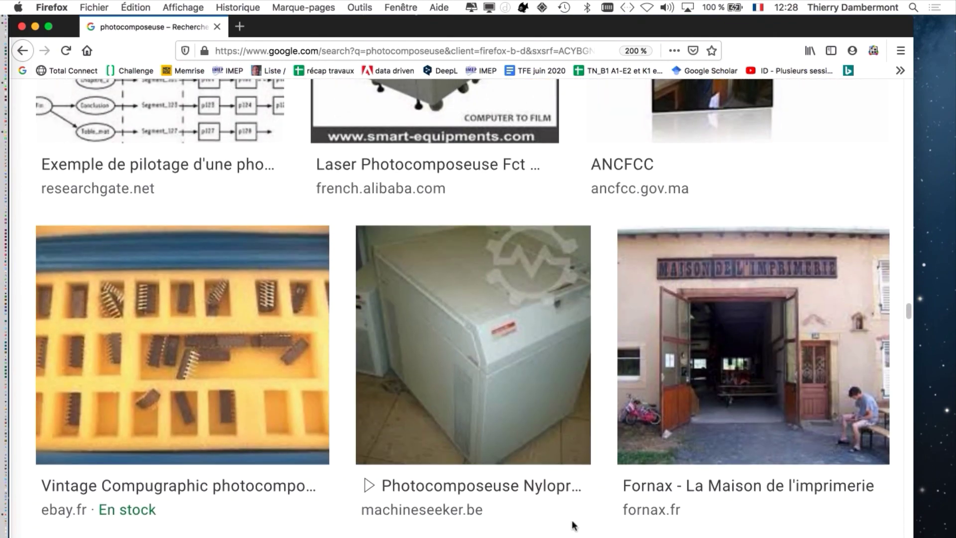
scroll(575, 525, "down", 10)
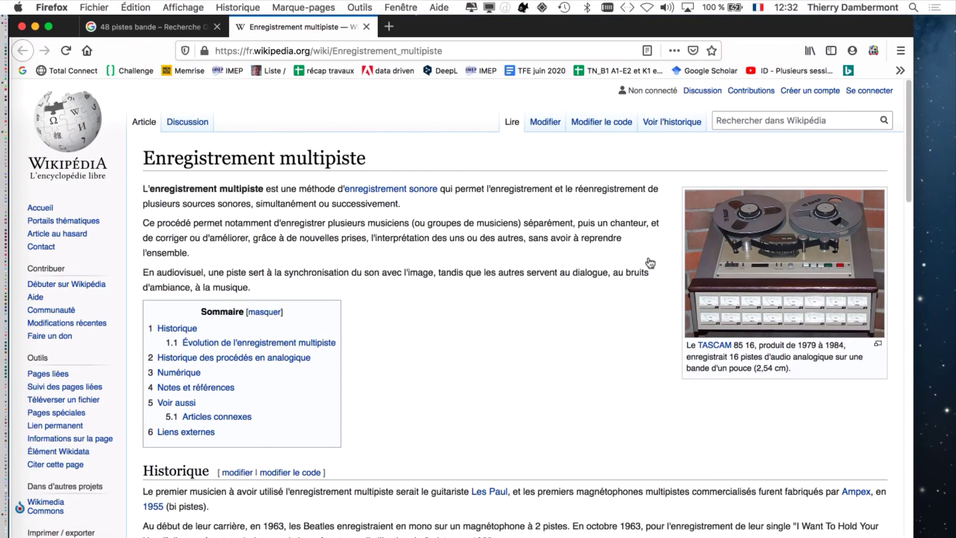
Examine the Wikipedia article on Enregistrement multipiste, viewing the enlarged TASCAM 16-track recorder photo and the sections on analogue and digital recording
left_click(679, 246)
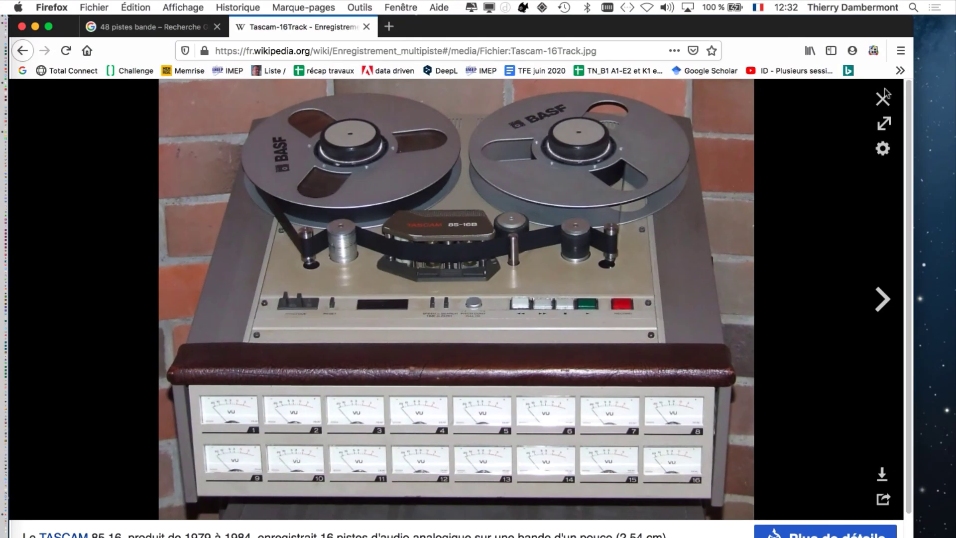
left_click(883, 97)
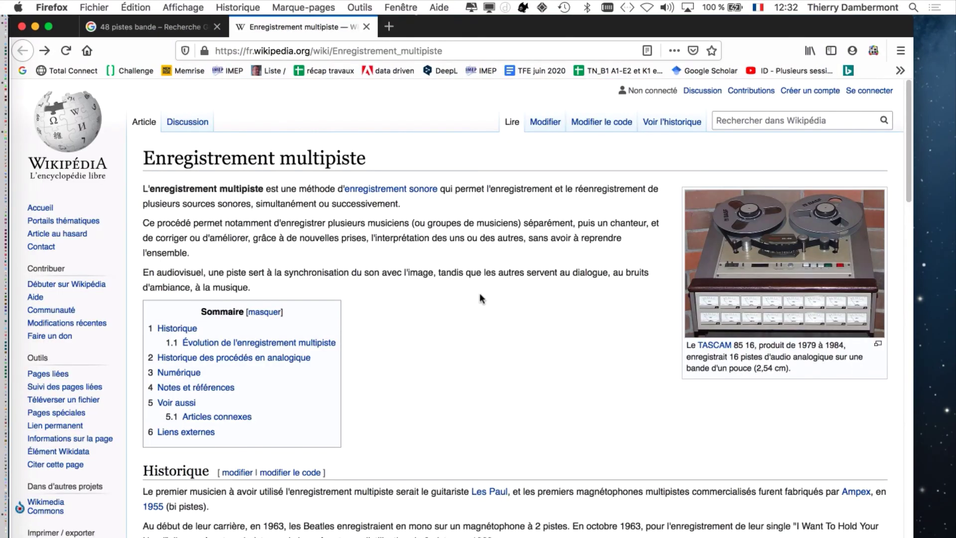
scroll(480, 293, "down", 20)
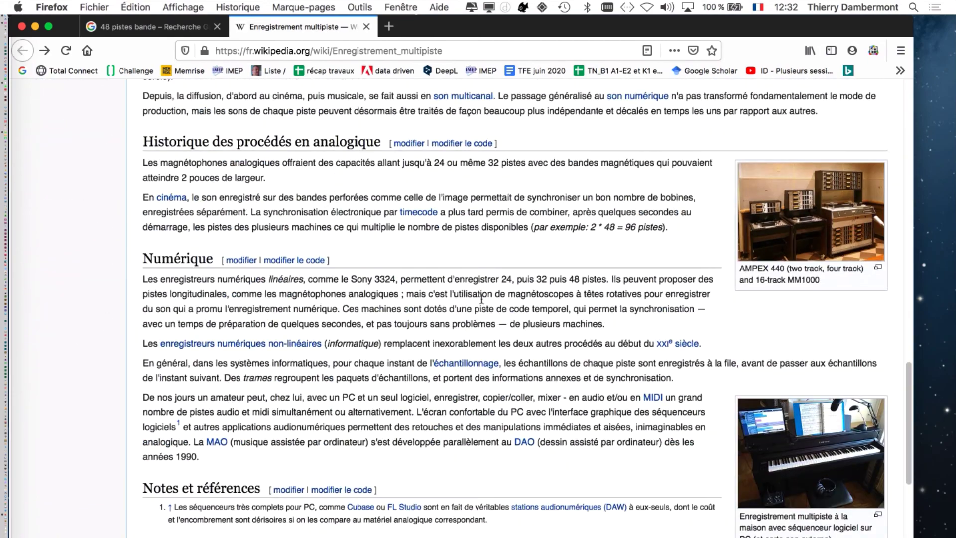
scroll(812, 262, "down", 3)
left_click(820, 137)
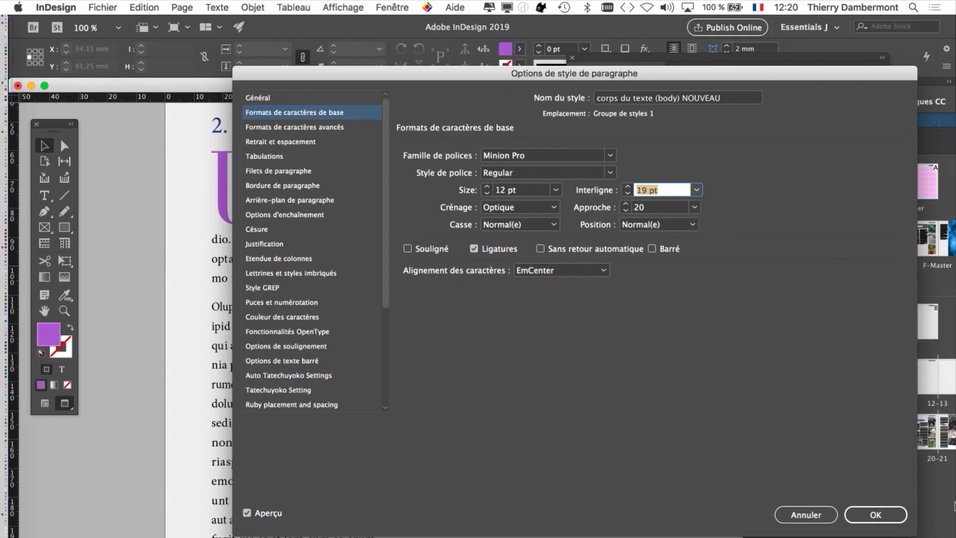
Back in InDesign, reduce the font size of the style corps du texte (body) NOUVEAU to 11 pt and apply the style options
left_click_drag(411, 74, 441, 39)
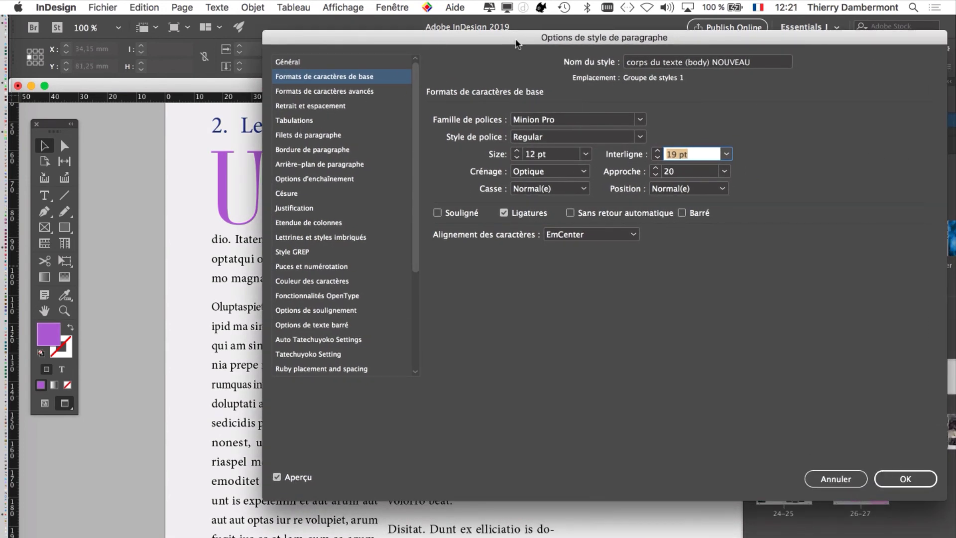
left_click_drag(518, 44, 630, 48)
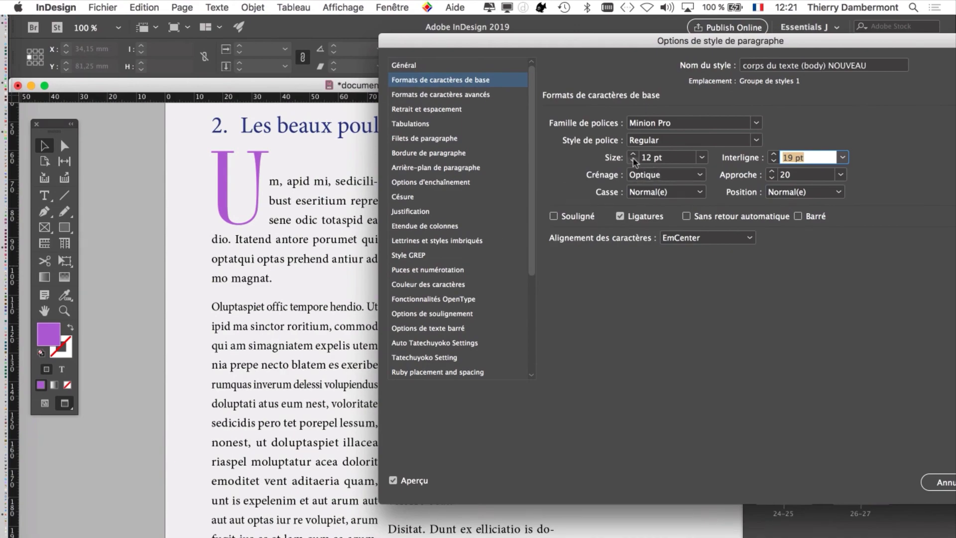
left_click(634, 161)
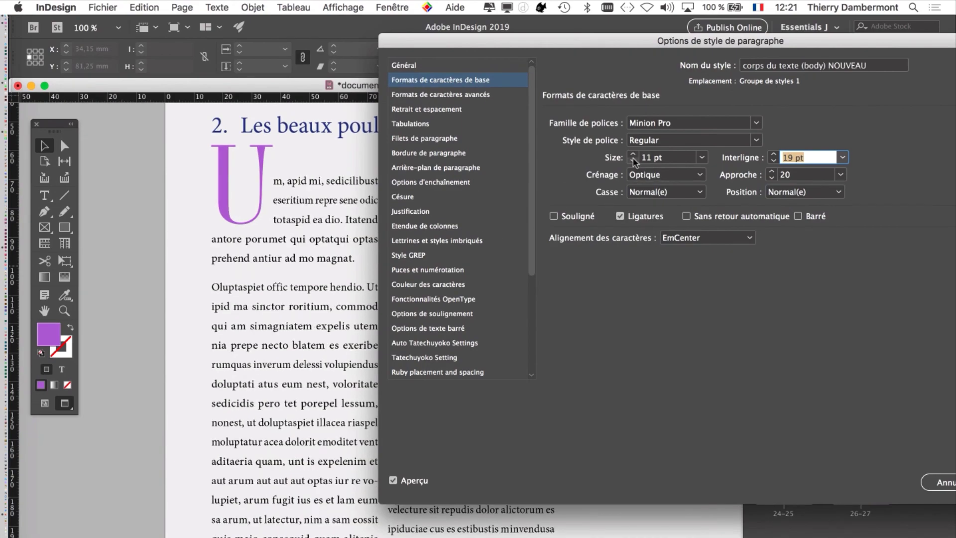
left_click_drag(552, 50, 619, 71)
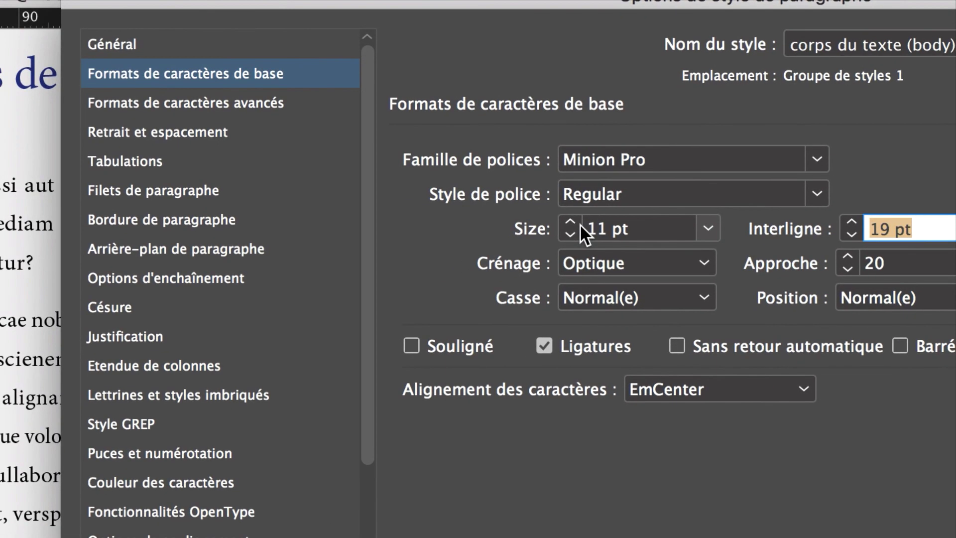
left_click(570, 221)
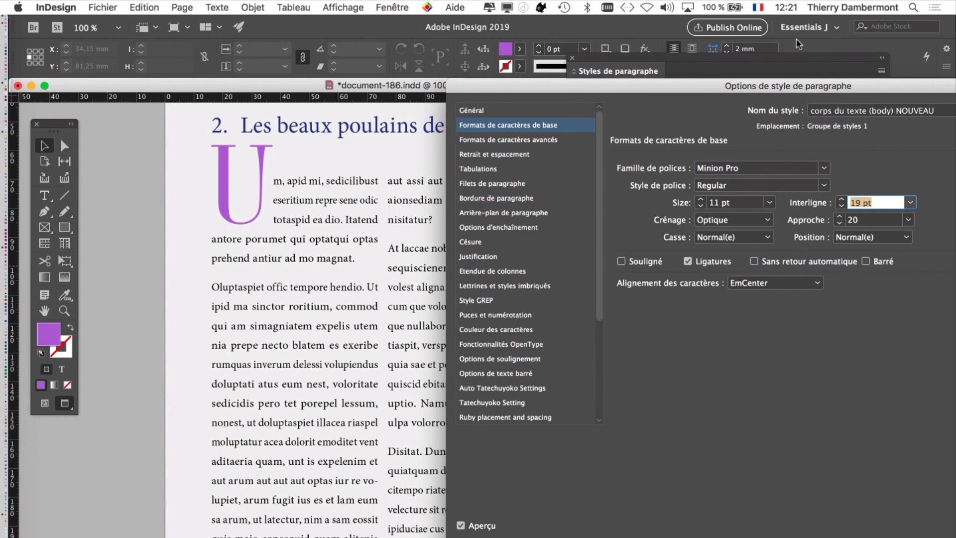
left_click_drag(753, 88, 663, 84)
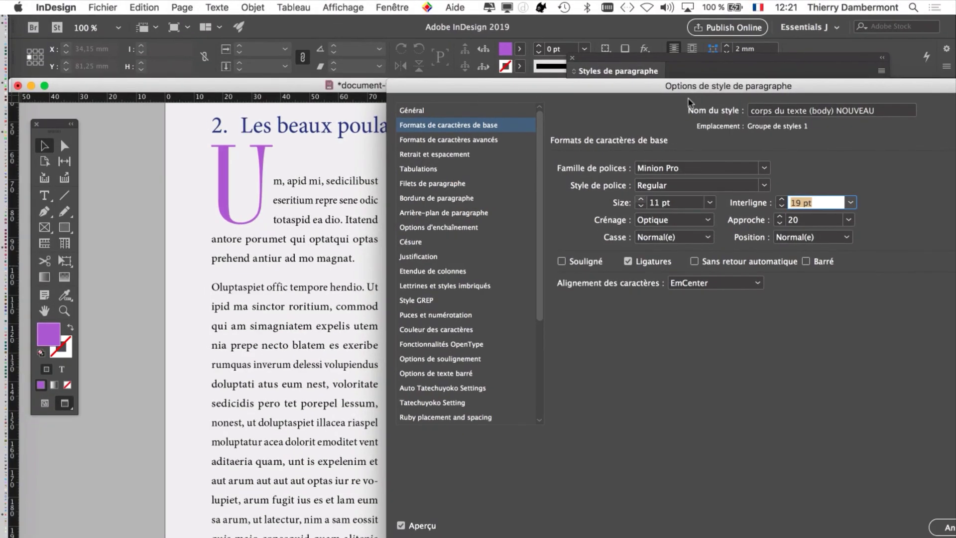
left_click_drag(704, 87, 438, 91)
left_click(781, 493)
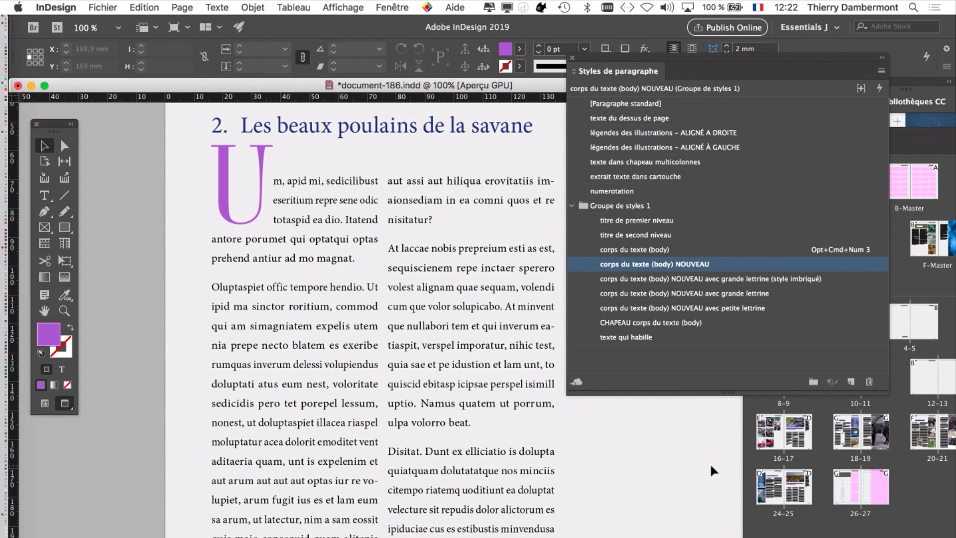
Move the paragraph styles list away from the page and save a copy of the document as document-187.indd in Dossier document-183
left_click_drag(594, 61, 671, 66)
left_click(114, 6)
left_click(158, 108)
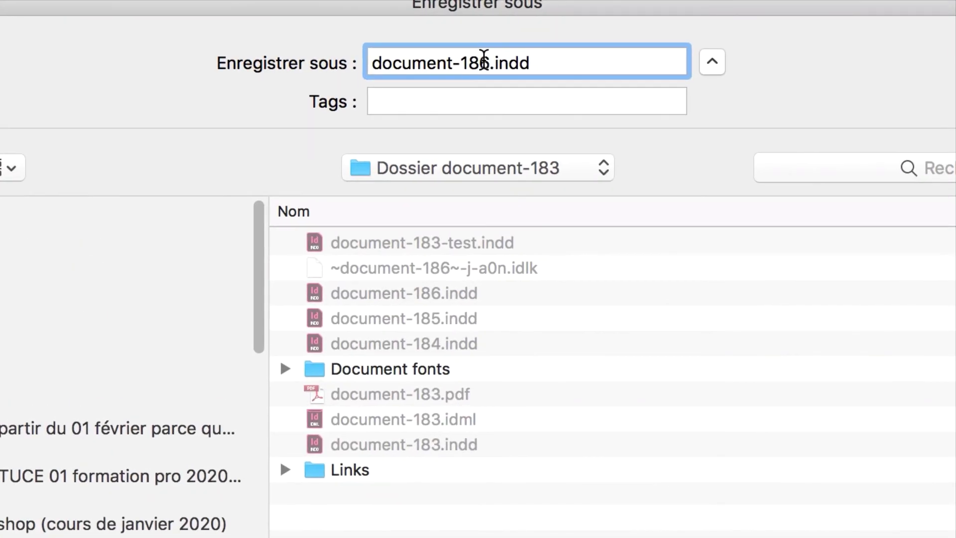
left_click_drag(482, 60, 486, 57)
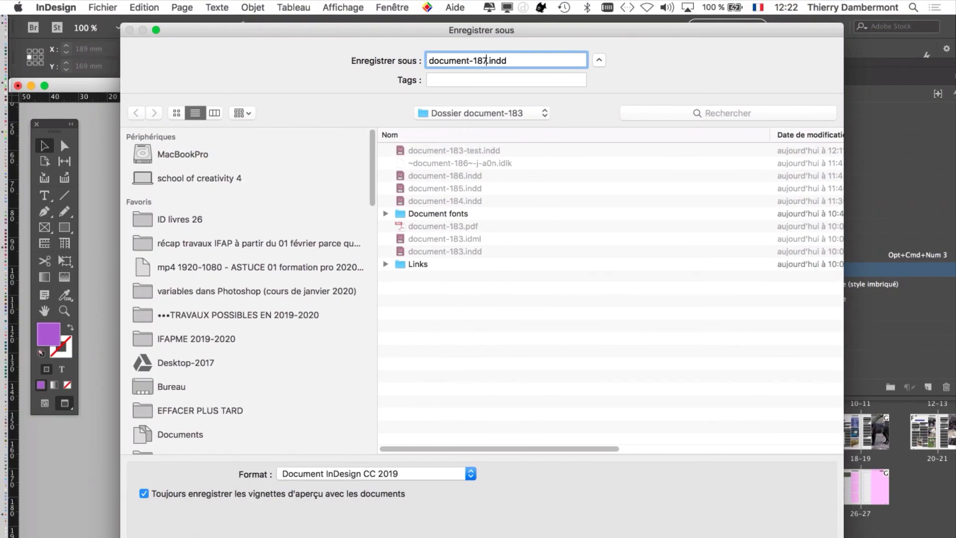
key("Return")
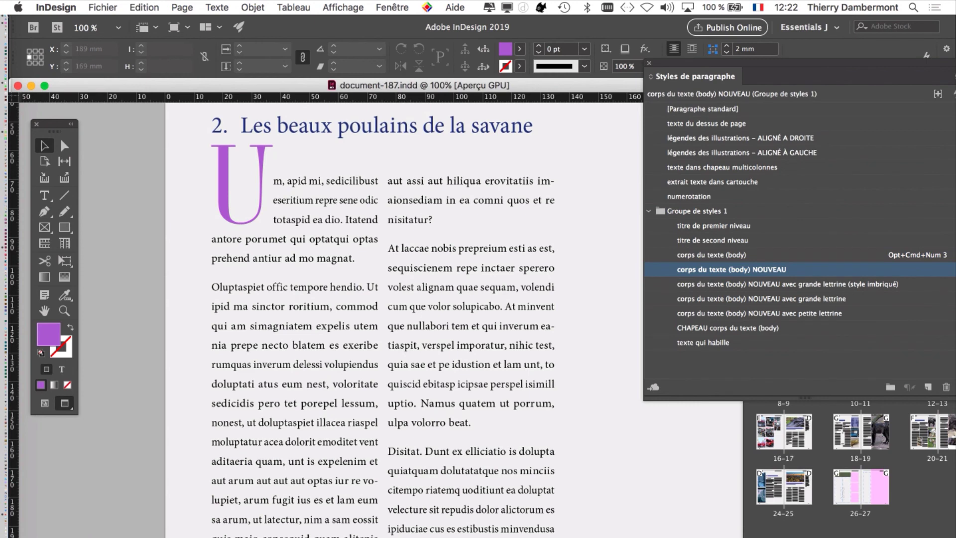